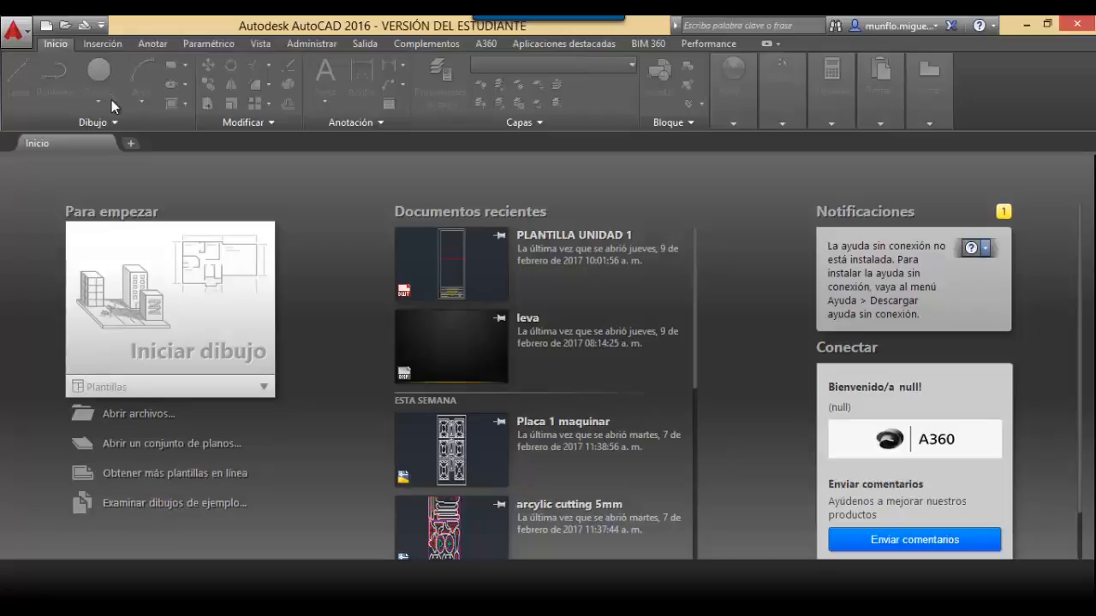
Check the application menu's recent documents, then bring up the Seleccionar plantilla chooser with Ctrl+N.
{"action": "left_click", "coordinate": [20, 36]}
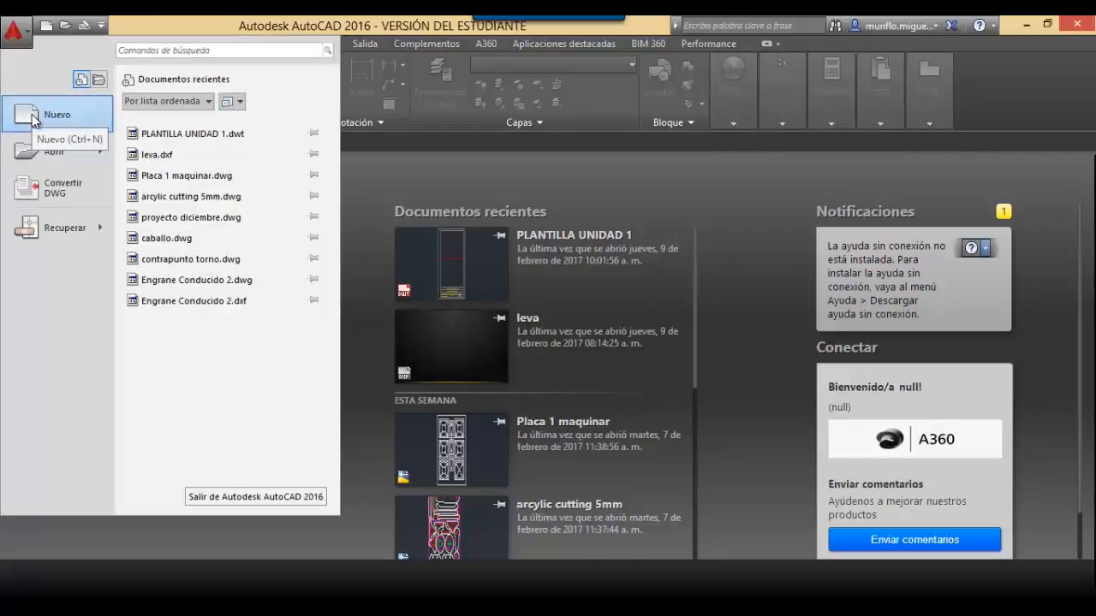
{"action": "left_click", "coordinate": [554, 174]}
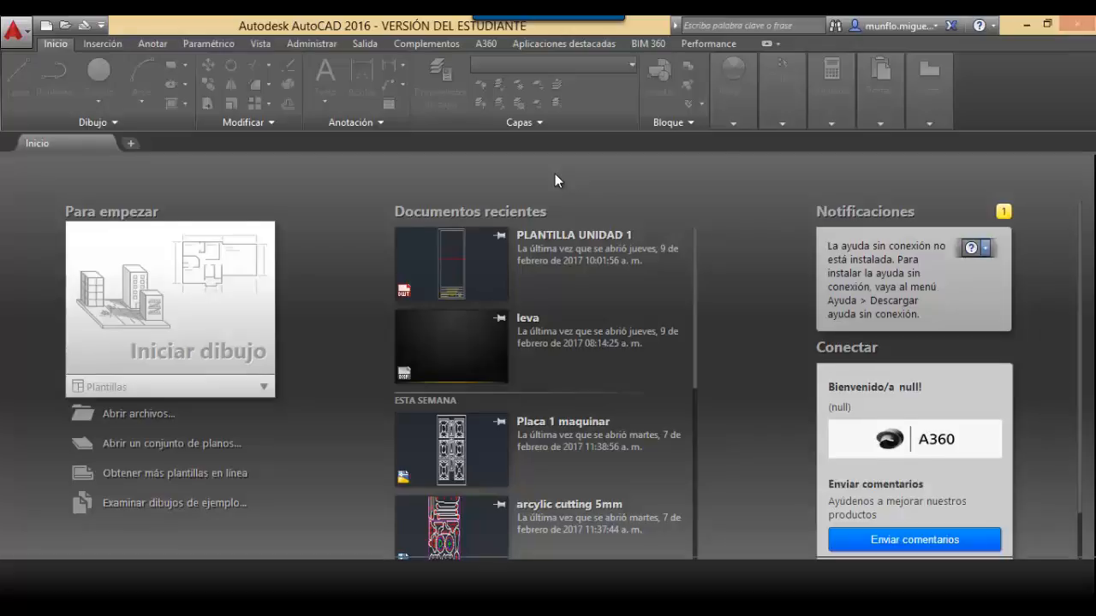
{"action": "key", "text": "ctrl+n"}
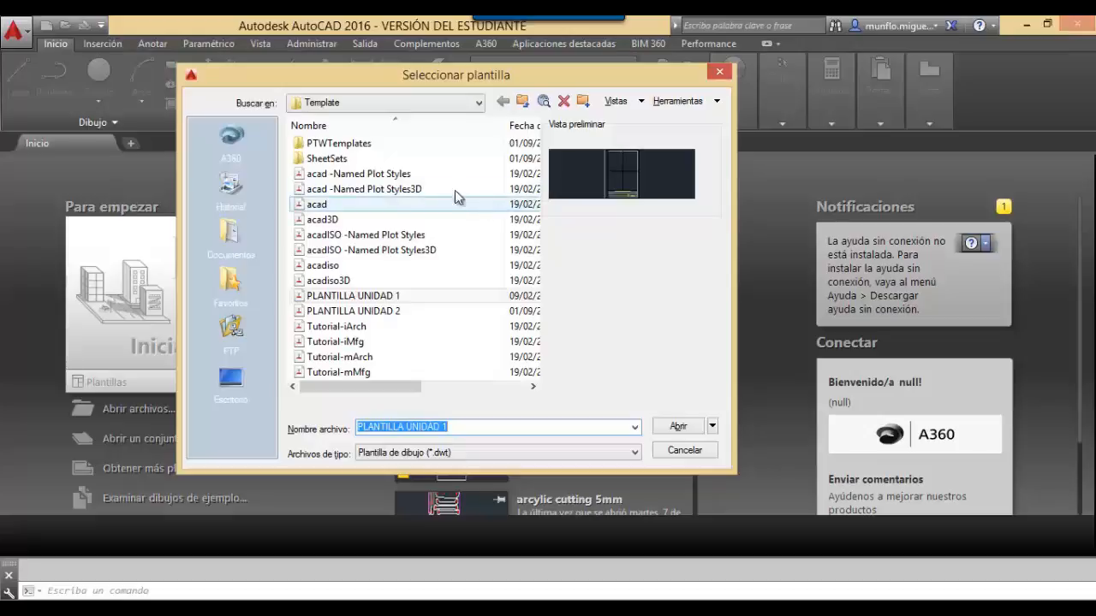
{"action": "left_click", "coordinate": [400, 177]}
{"action": "left_click", "coordinate": [376, 189]}
{"action": "left_click", "coordinate": [351, 205]}
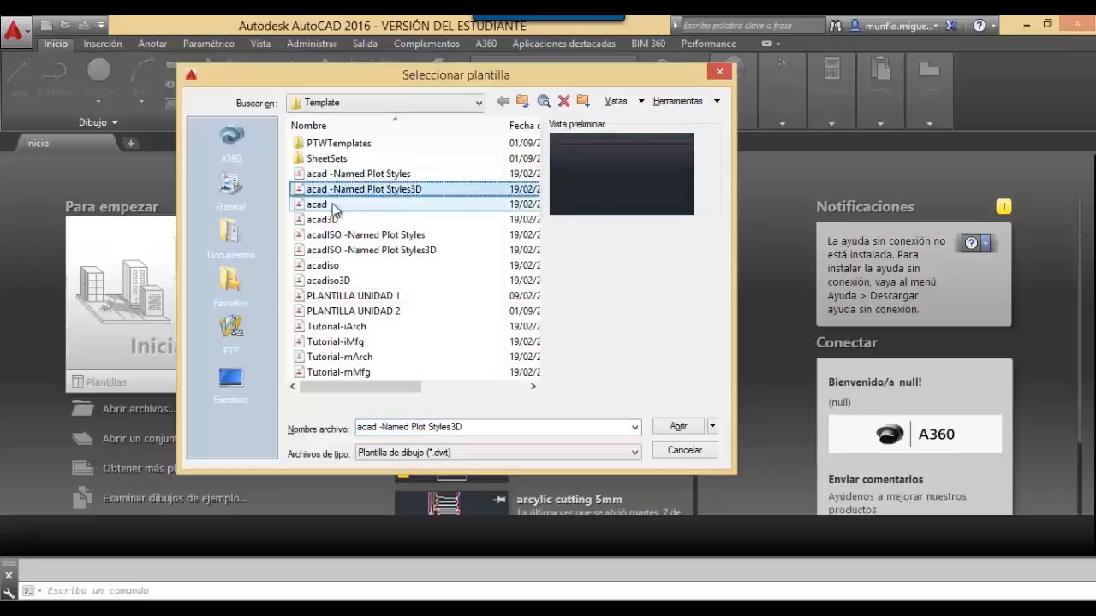
{"action": "left_click", "coordinate": [335, 220]}
{"action": "left_click", "coordinate": [334, 235]}
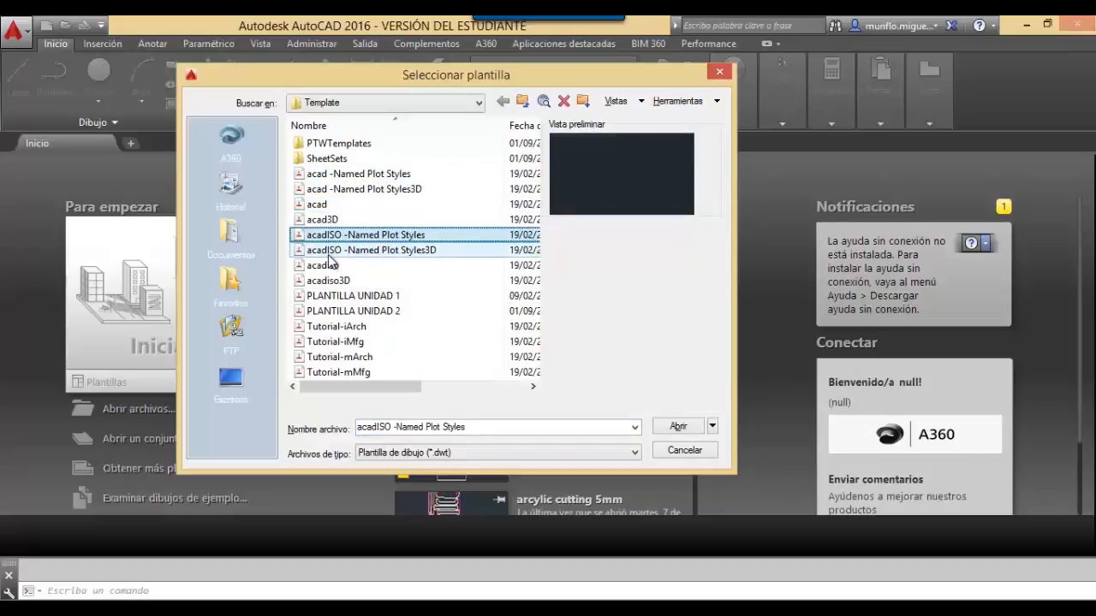
{"action": "left_click", "coordinate": [331, 250]}
{"action": "left_click", "coordinate": [326, 265]}
{"action": "left_click", "coordinate": [325, 281]}
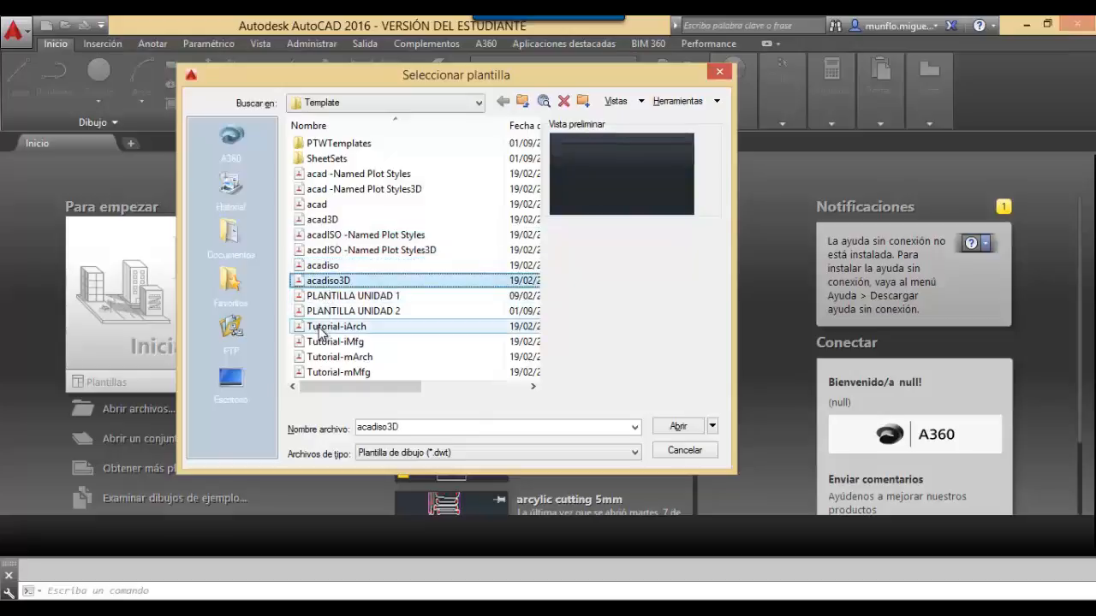
{"action": "left_click", "coordinate": [330, 326]}
{"action": "left_click", "coordinate": [326, 342]}
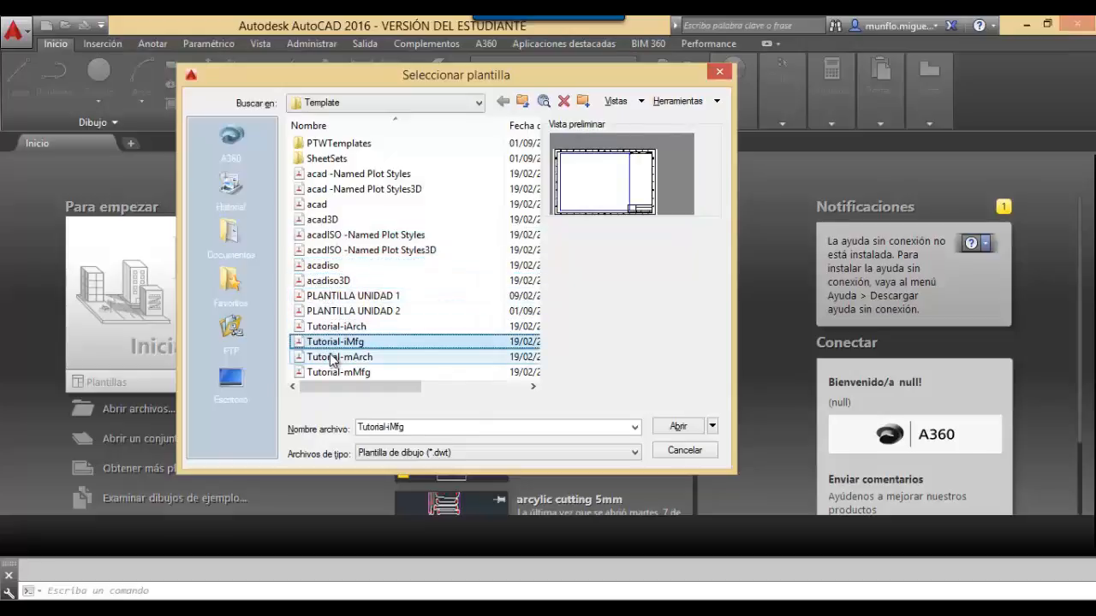
{"action": "left_click", "coordinate": [334, 357]}
{"action": "left_click", "coordinate": [339, 373]}
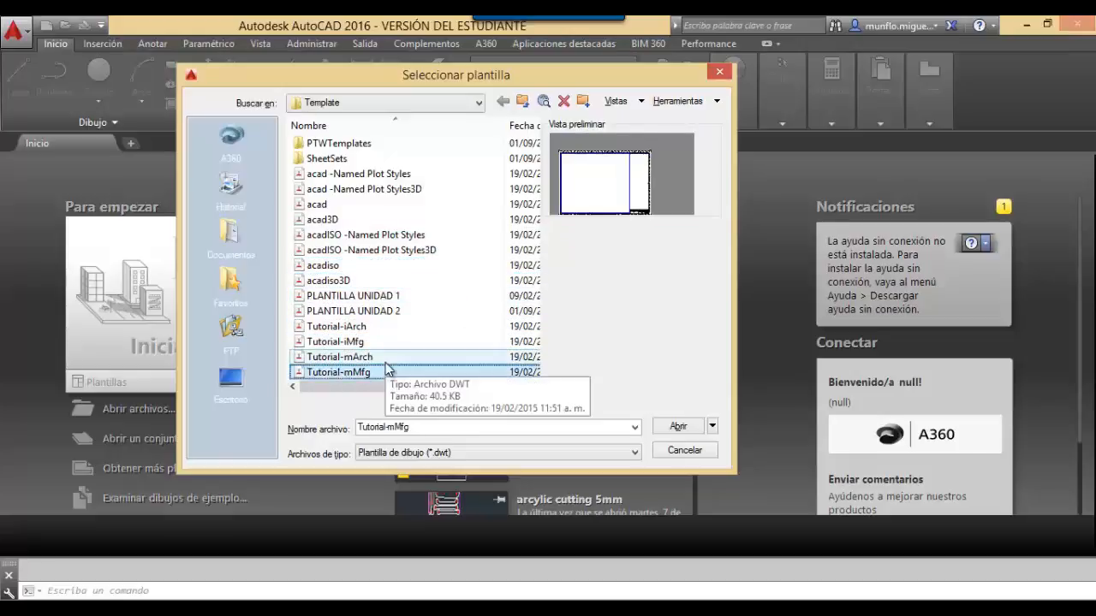
{"action": "left_click", "coordinate": [352, 358]}
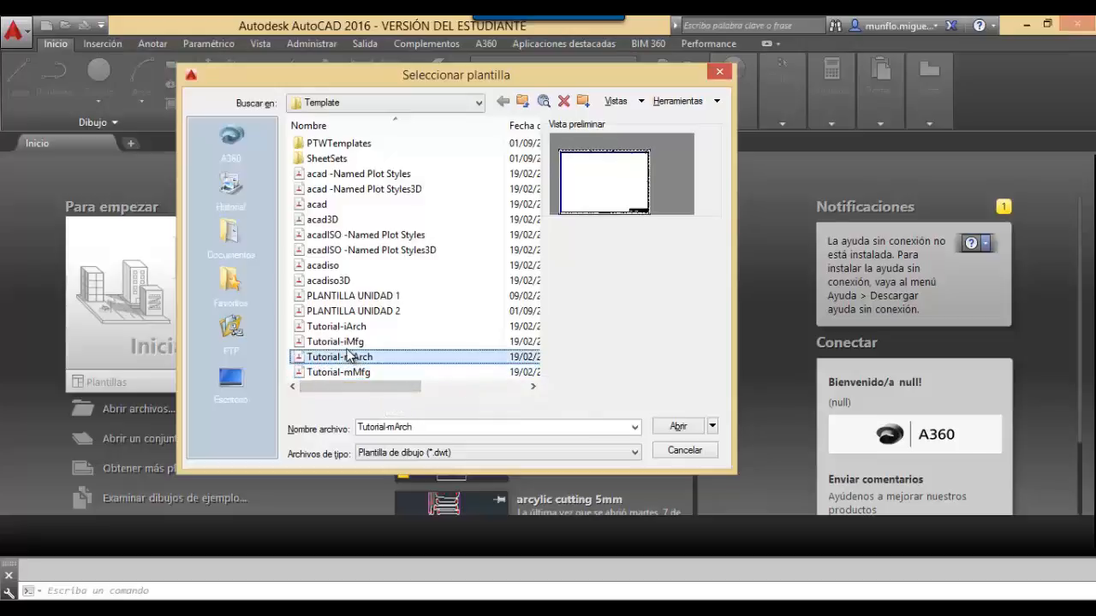
{"action": "left_click", "coordinate": [349, 343]}
{"action": "left_click", "coordinate": [348, 329]}
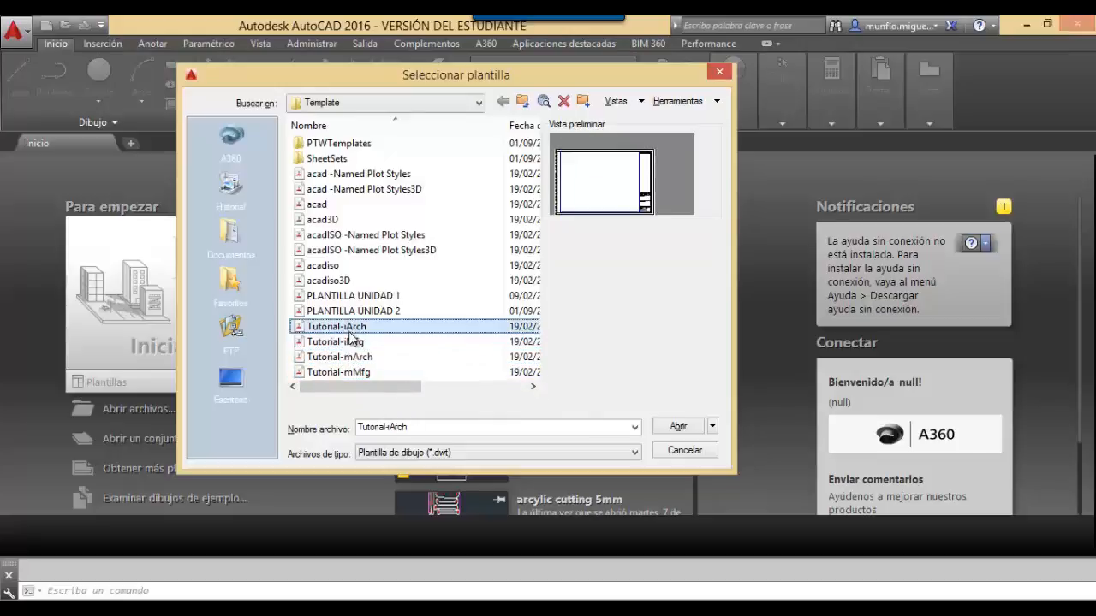
{"action": "left_click", "coordinate": [348, 341]}
{"action": "left_click", "coordinate": [346, 359]}
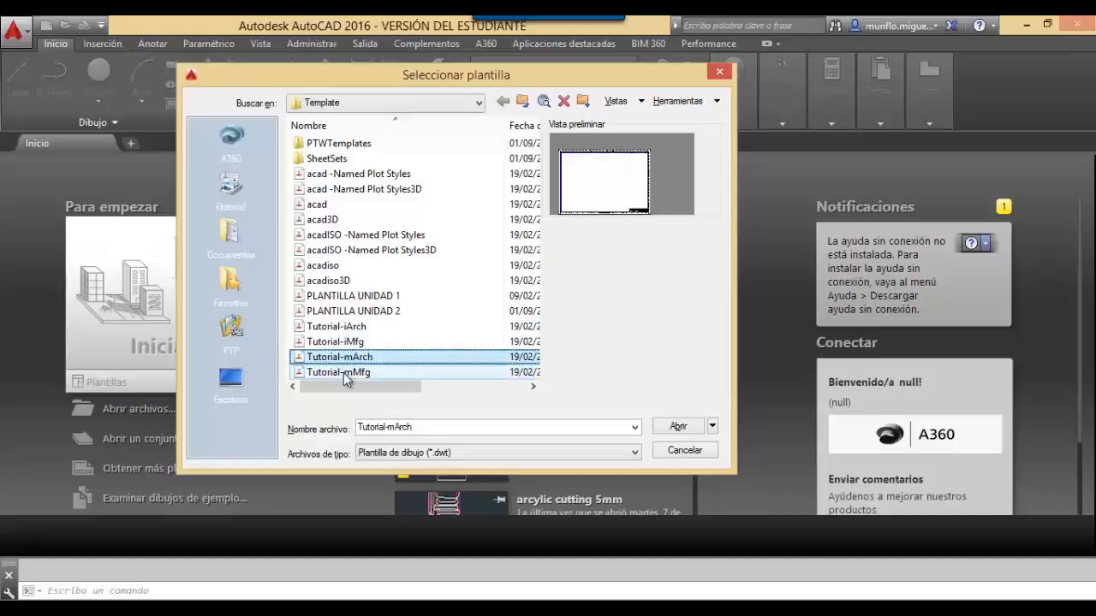
{"action": "left_click", "coordinate": [344, 372]}
{"action": "left_click", "coordinate": [347, 328]}
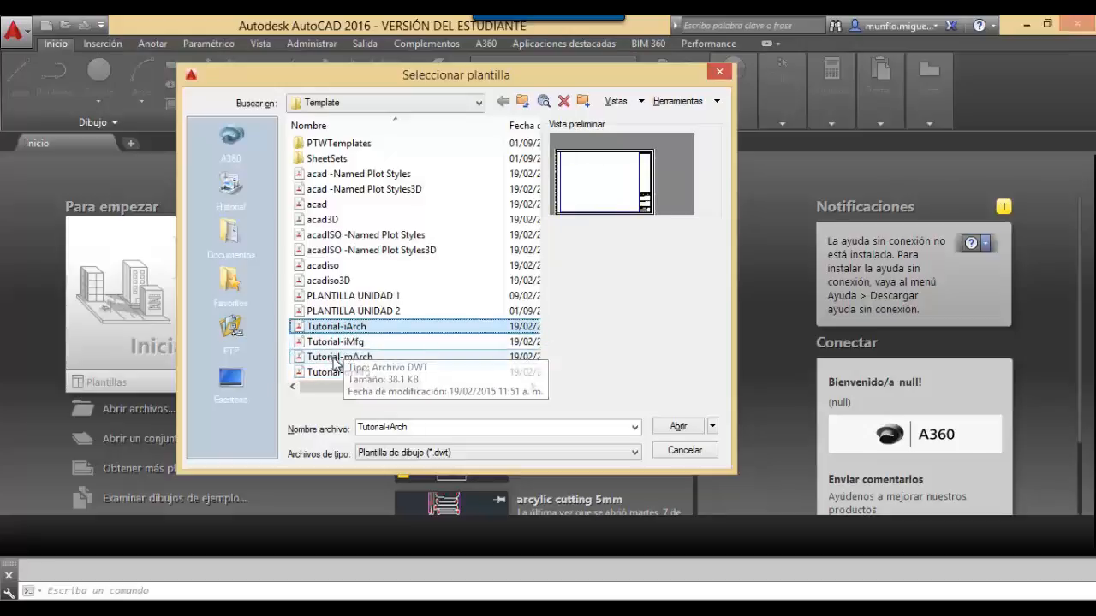
{"action": "left_click", "coordinate": [347, 359]}
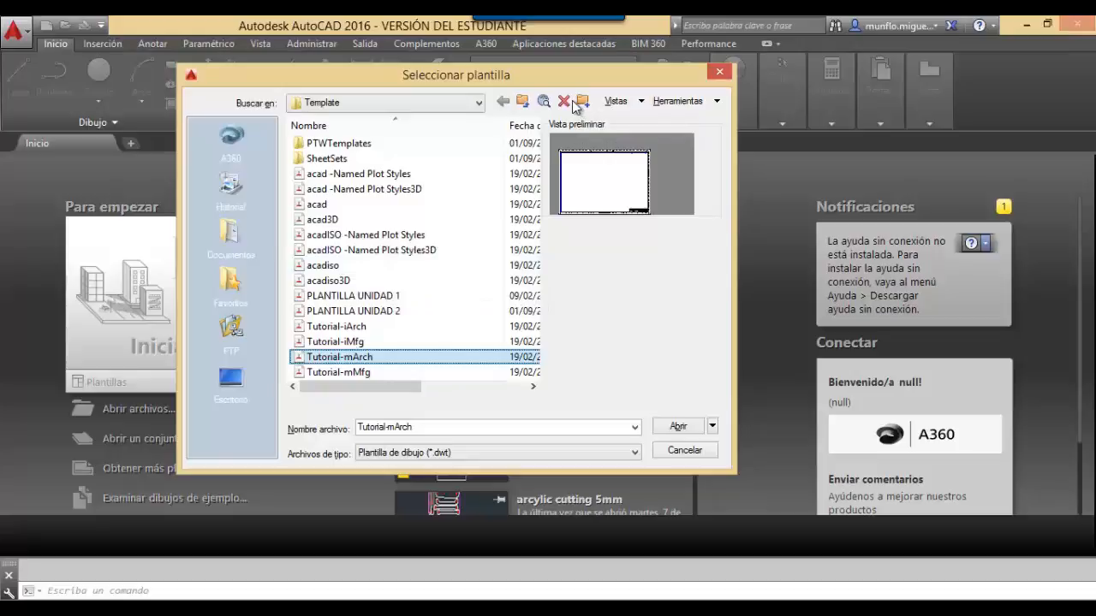
Pick the acadiso template and open it as a new drawing.
{"action": "left_click", "coordinate": [347, 266]}
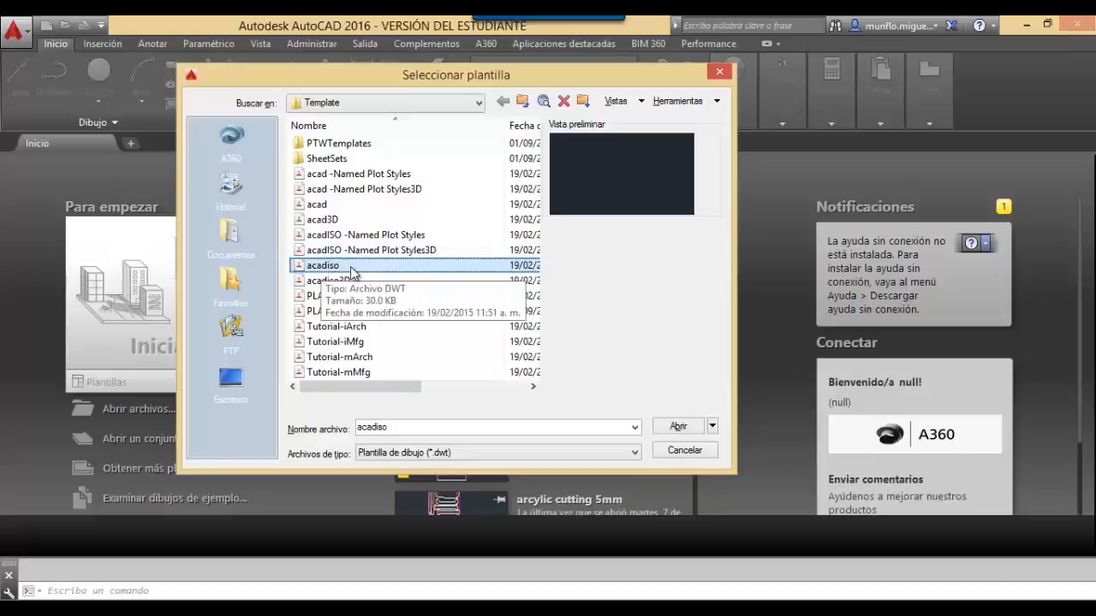
{"action": "left_click", "coordinate": [678, 426]}
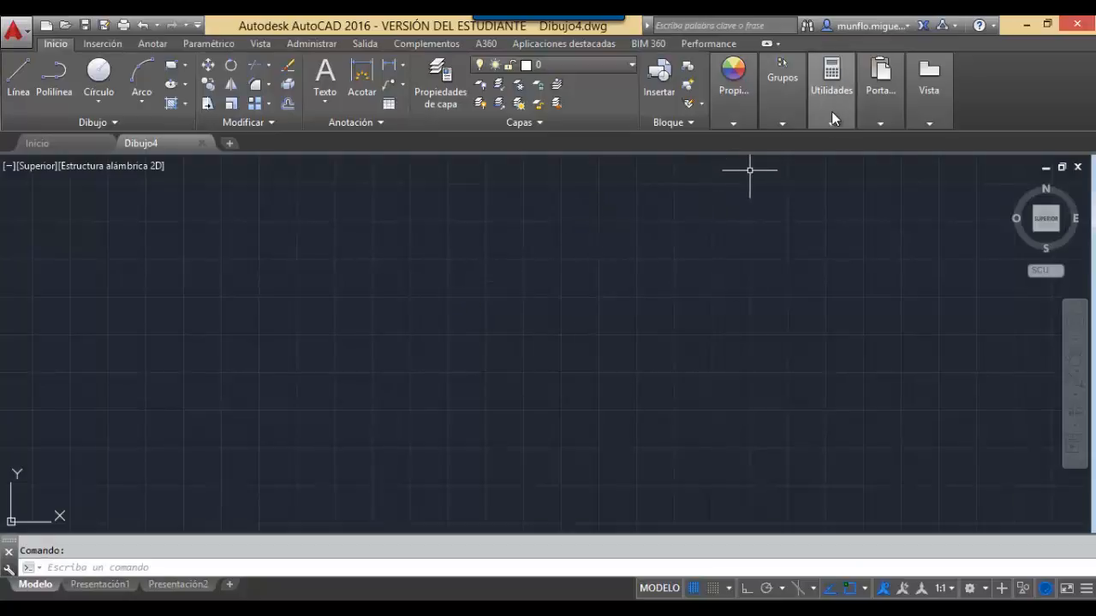
Look over the Inserción and Anotar ribbon tabs, ending on the Paramétrico constraint tools.
{"action": "mouse_move", "coordinate": [832, 111]}
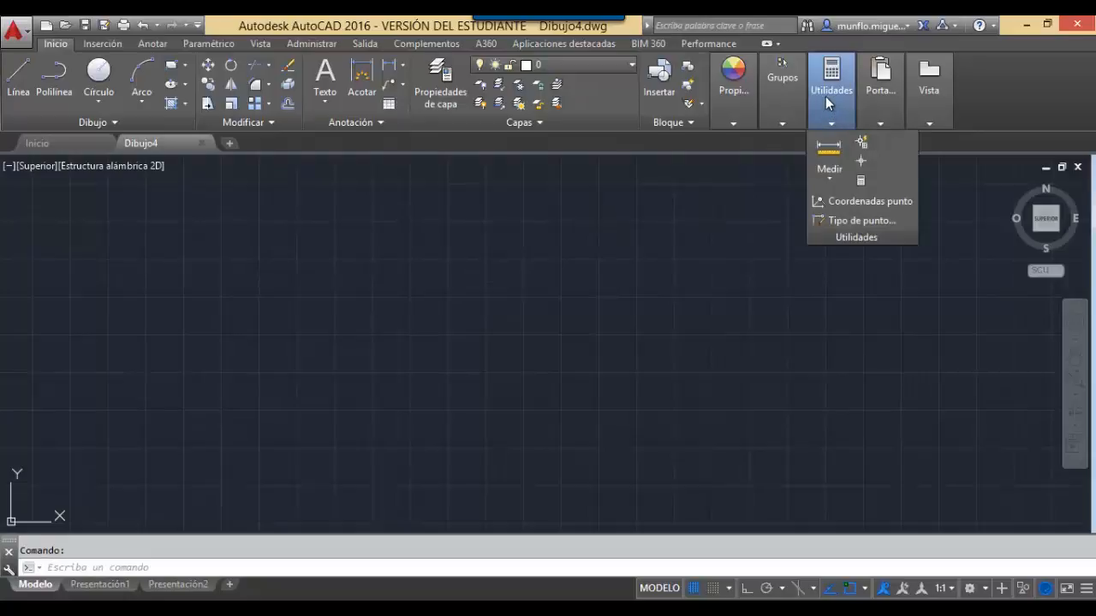
{"action": "mouse_move", "coordinate": [929, 104]}
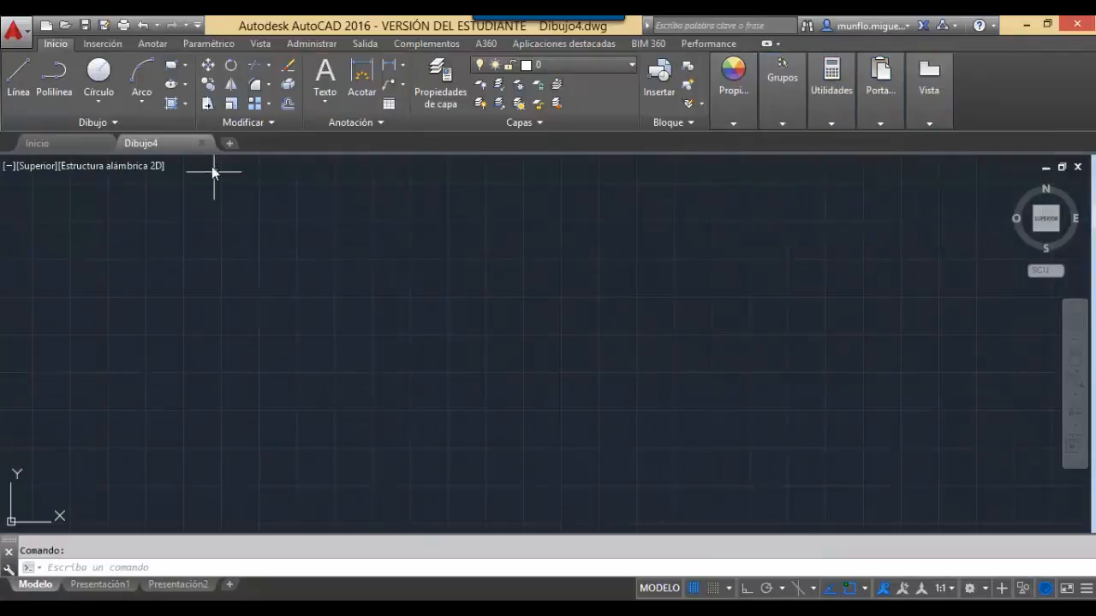
{"action": "left_click", "coordinate": [101, 44]}
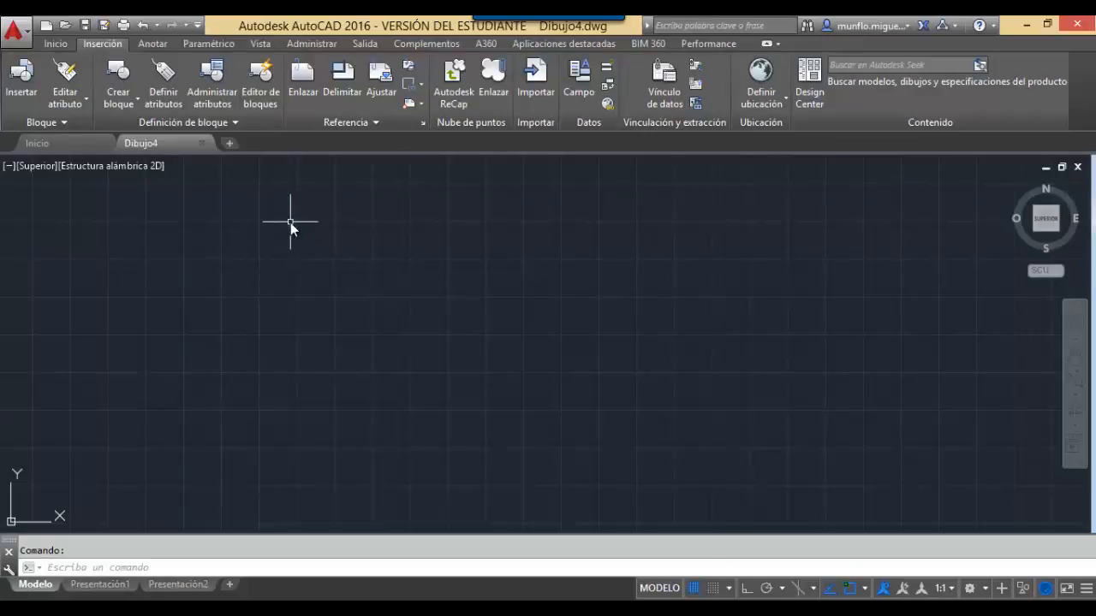
{"action": "left_click", "coordinate": [162, 45]}
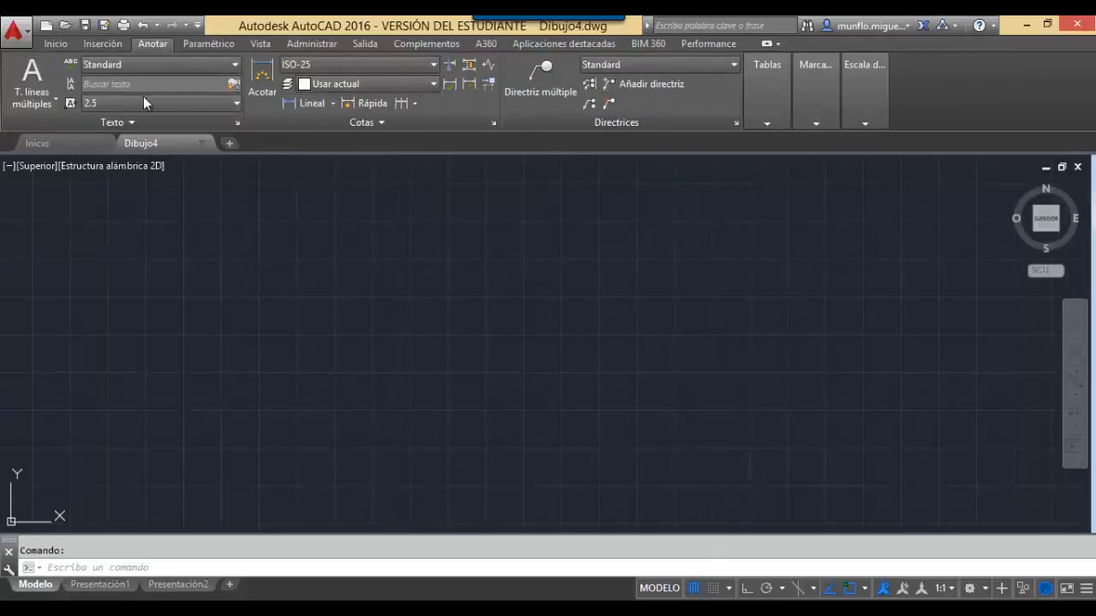
{"action": "left_click", "coordinate": [190, 47]}
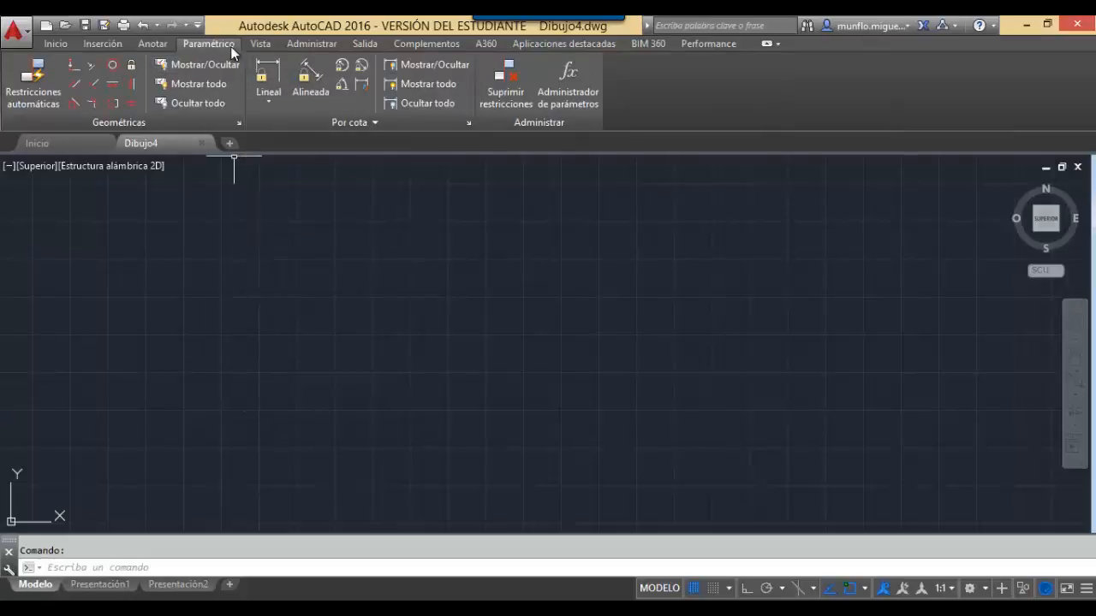
Browse the view, management, output and add-in ribbon tabs, then return to the Inicio tab.
{"action": "left_click", "coordinate": [257, 44]}
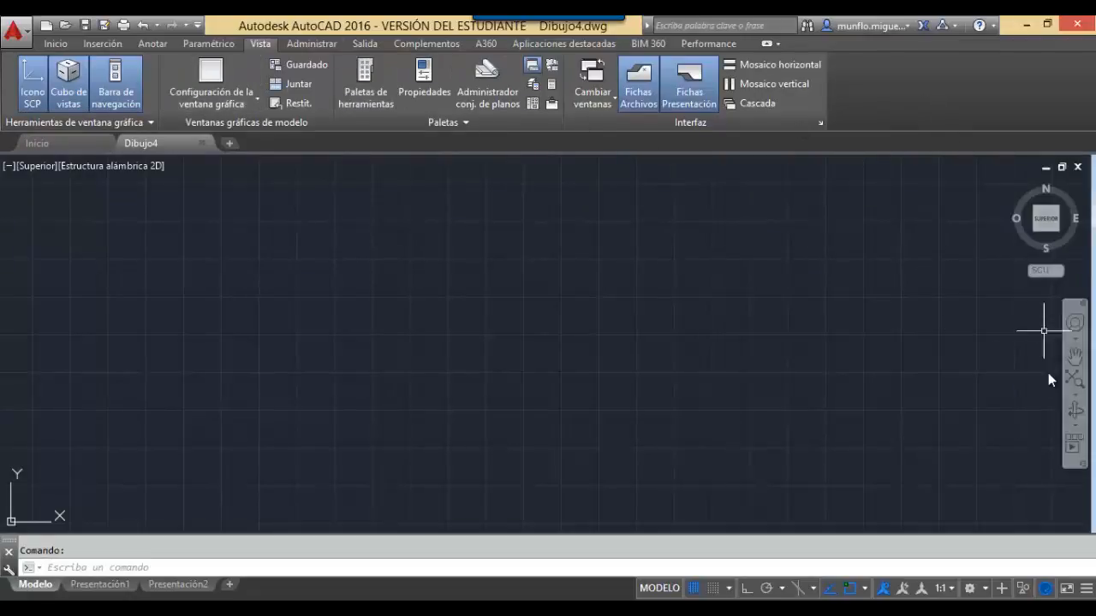
{"action": "left_click", "coordinate": [311, 45]}
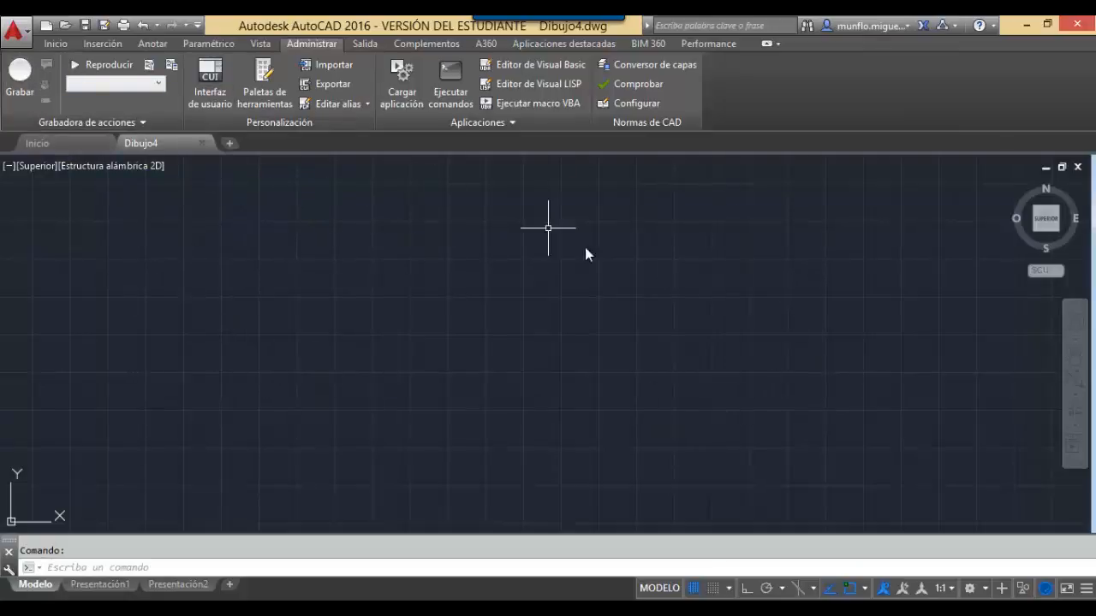
{"action": "left_click", "coordinate": [366, 49]}
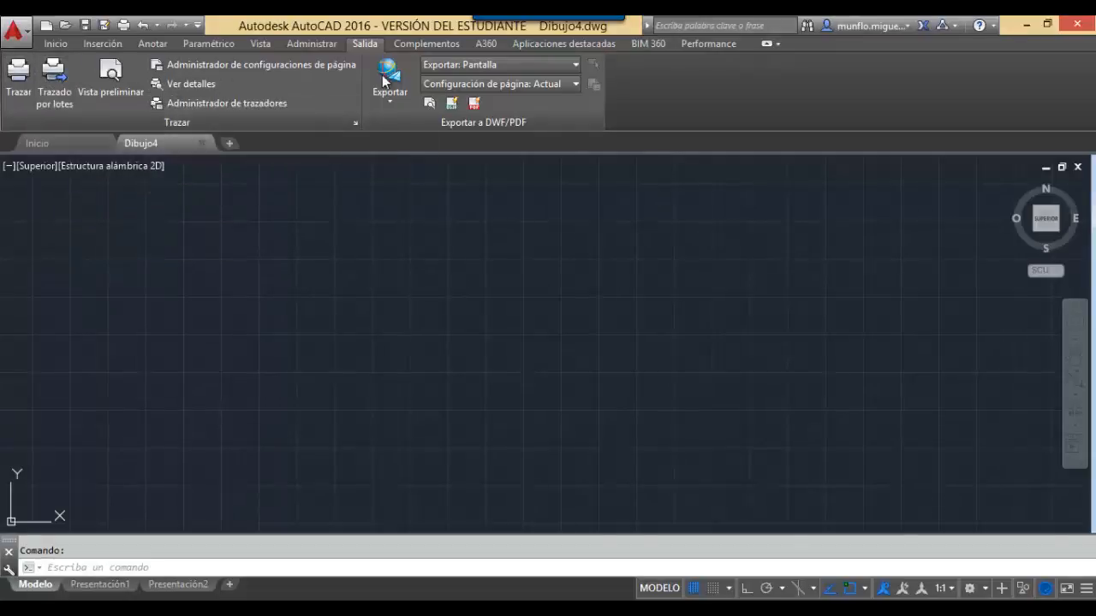
{"action": "left_click", "coordinate": [441, 45]}
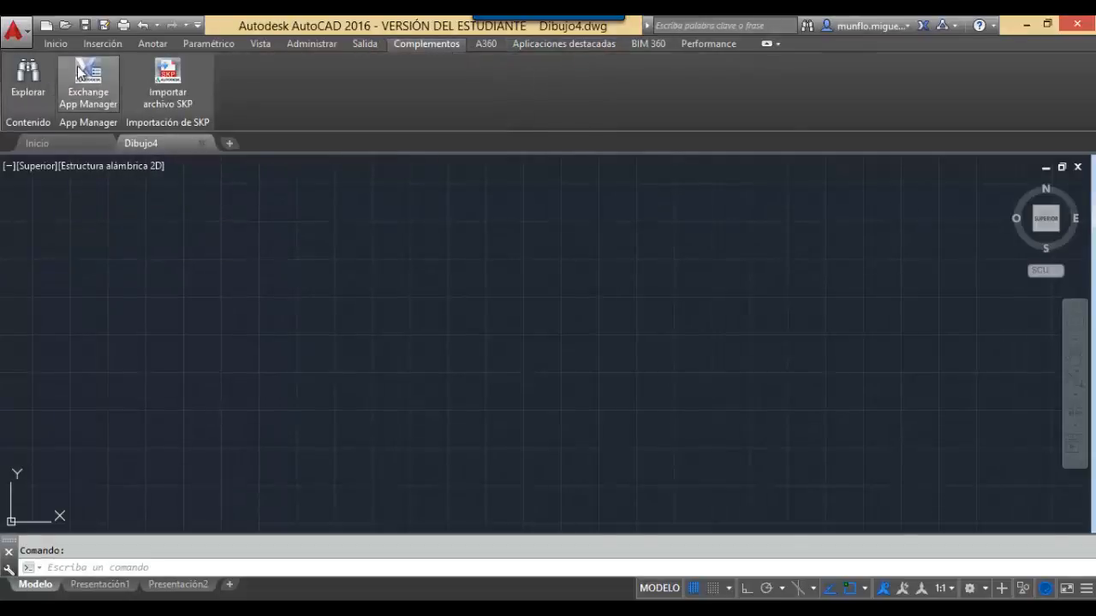
{"action": "left_click", "coordinate": [58, 45]}
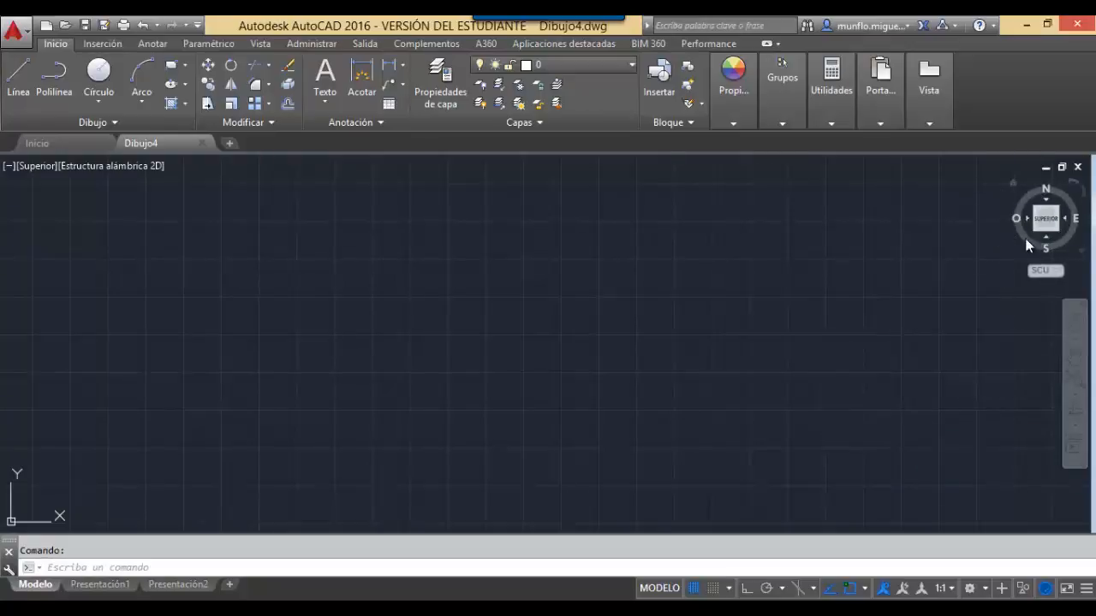
{"action": "left_click", "coordinate": [1078, 359]}
{"action": "mouse_move", "coordinate": [691, 360]}
{"action": "left_mouse_down"}
{"action": "mouse_move", "coordinate": [676, 333]}
{"action": "mouse_move", "coordinate": [590, 373]}
{"action": "mouse_move", "coordinate": [577, 329]}
{"action": "mouse_move", "coordinate": [765, 320]}
{"action": "mouse_move", "coordinate": [716, 320]}
{"action": "mouse_move", "coordinate": [770, 297]}
{"action": "mouse_move", "coordinate": [645, 315]}
{"action": "mouse_move", "coordinate": [725, 360]}
{"action": "mouse_move", "coordinate": [676, 351]}
{"action": "mouse_move", "coordinate": [710, 354]}
{"action": "left_mouse_up"}
{"action": "key", "text": "Escape"}
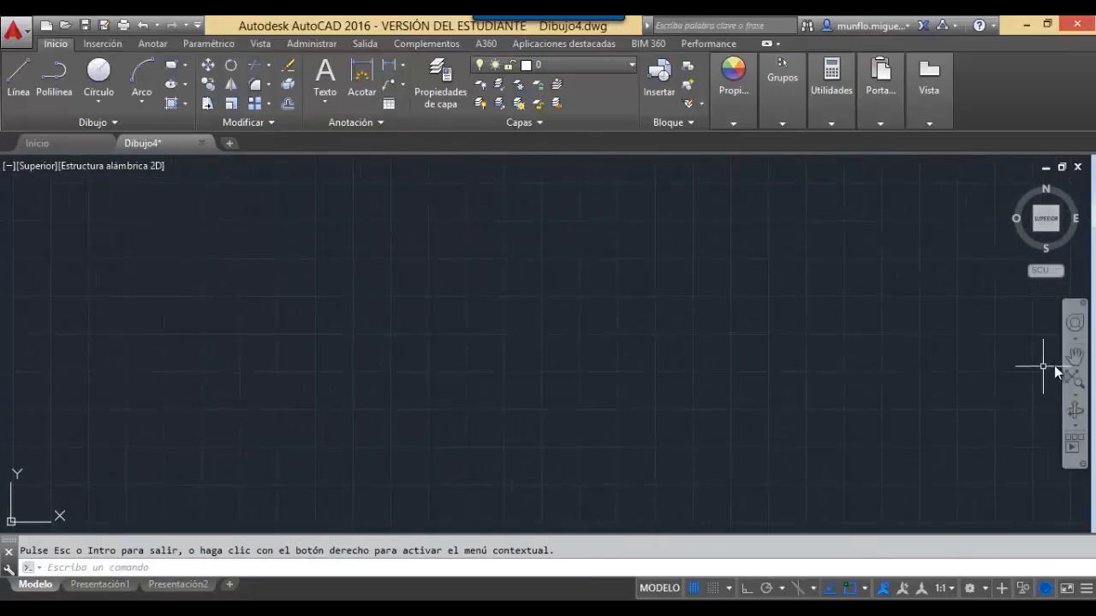
{"action": "left_click", "coordinate": [1076, 397]}
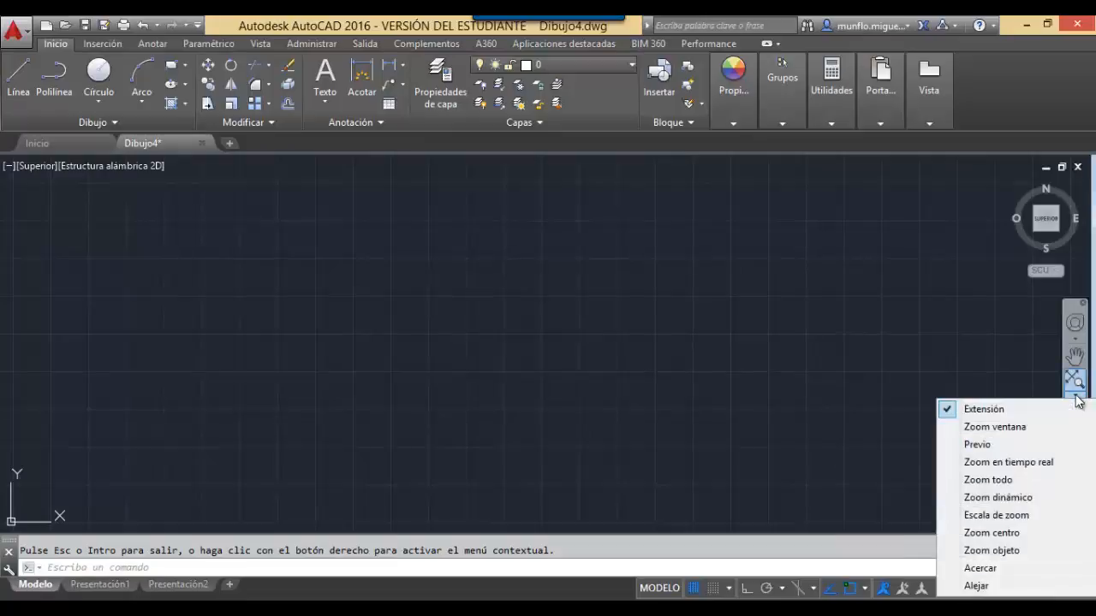
{"action": "left_click", "coordinate": [909, 269]}
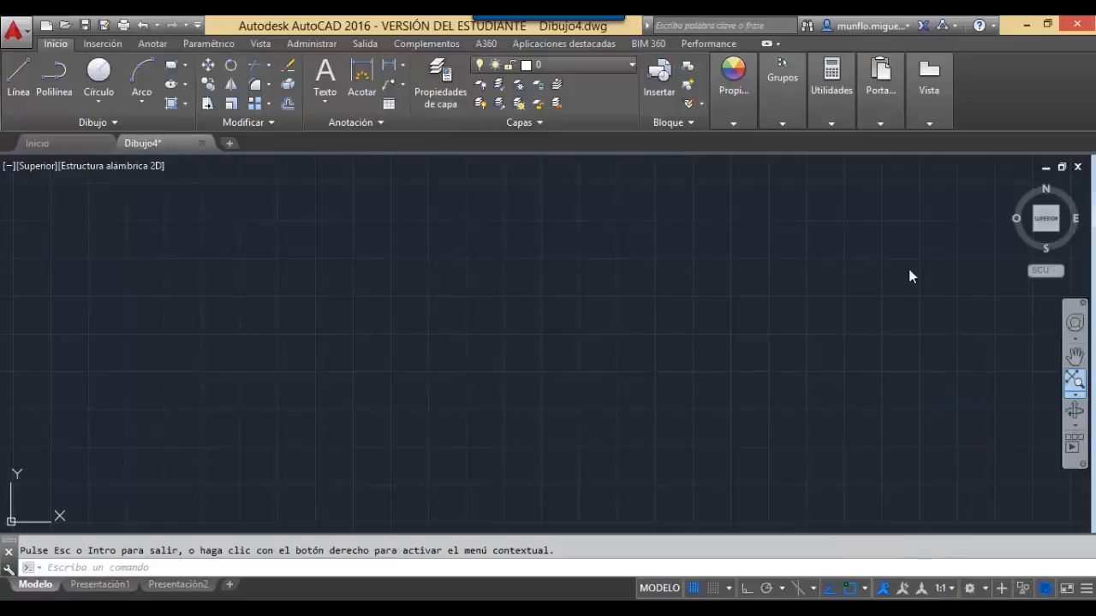
{"action": "key", "text": "Escape"}
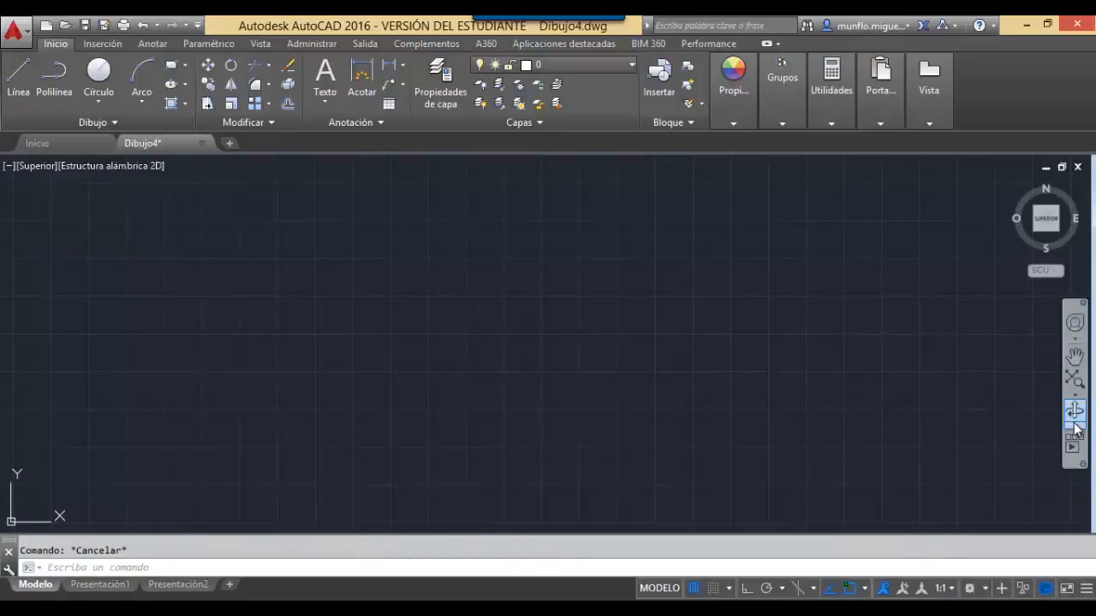
{"action": "left_click", "coordinate": [1076, 414]}
{"action": "key", "text": "Escape"}
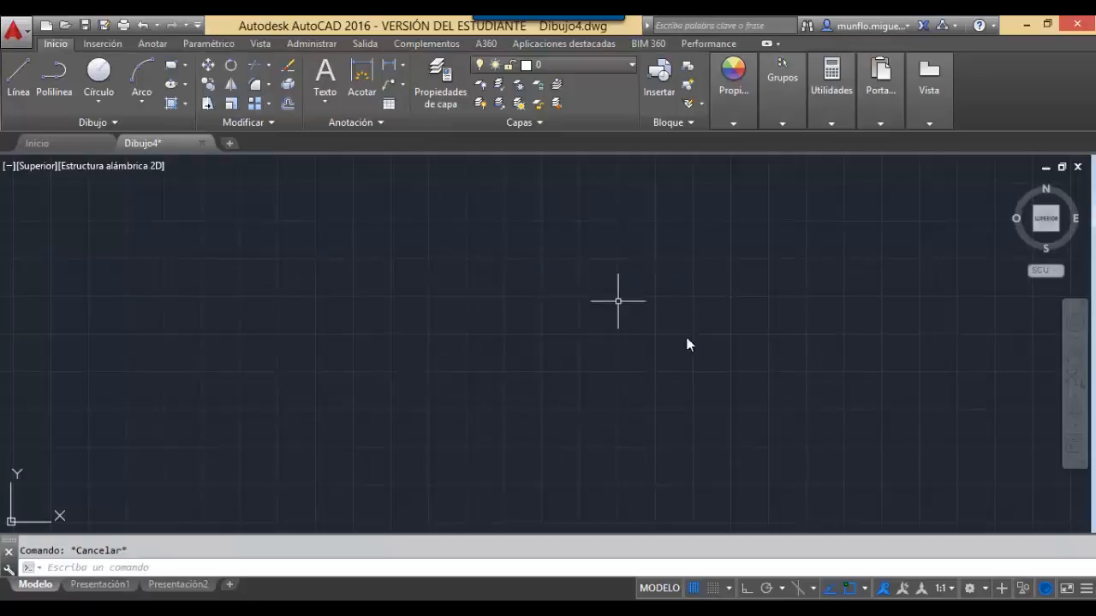
{"action": "left_click", "coordinate": [78, 569]}
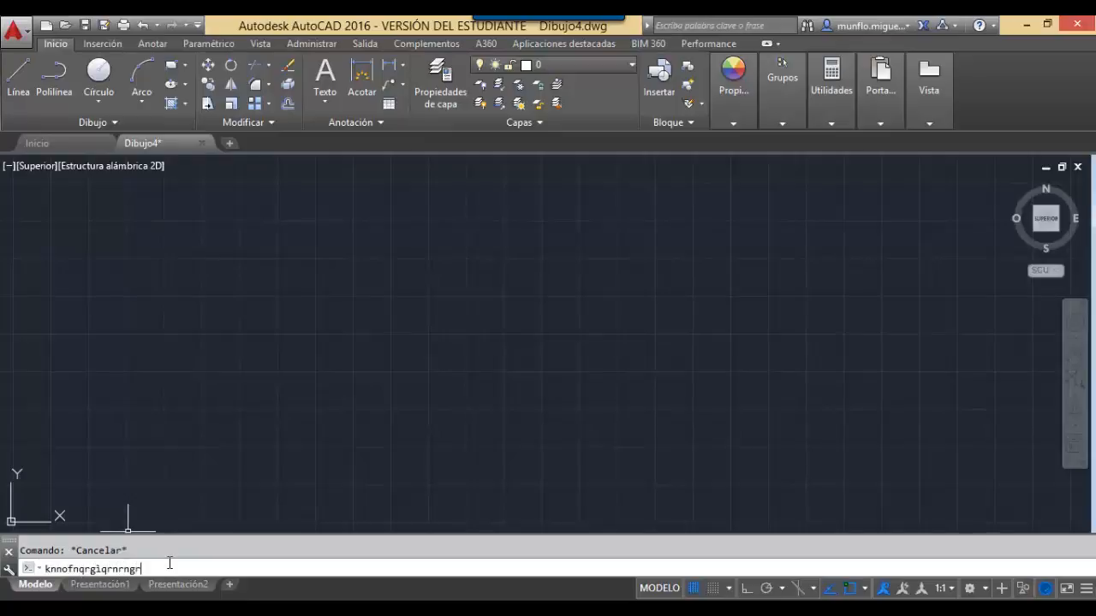
{"action": "key", "text": "BackSpace"}
{"action": "key", "text": "BackSpace"}
{"action": "key", "text": "BackSpace"}
{"action": "key", "text": "BackSpace"}
{"action": "key", "text": "BackSpace"}
{"action": "key", "text": "BackSpace"}
{"action": "key", "text": "BackSpace"}
{"action": "key", "text": "BackSpace"}
{"action": "key", "text": "BackSpace"}
{"action": "key", "text": "BackSpace"}
{"action": "key", "text": "BackSpace"}
{"action": "key", "text": "BackSpace"}
{"action": "key", "text": "BackSpace"}
{"action": "key", "text": "BackSpace"}
{"action": "key", "text": "BackSpace"}
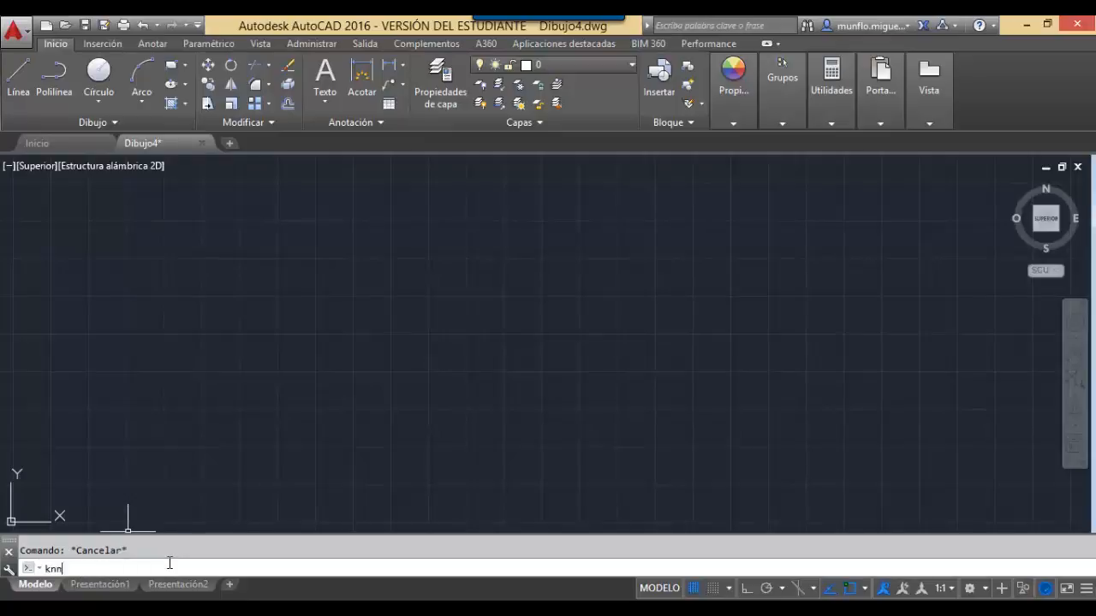
{"action": "left_click", "coordinate": [366, 367]}
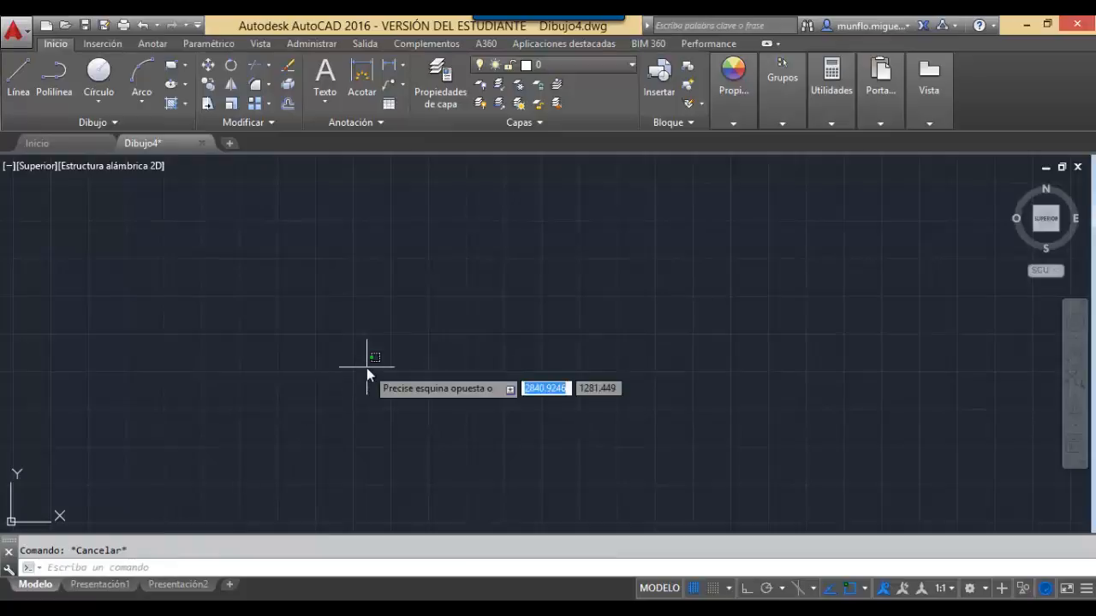
{"action": "type", "text": "qjfihogbrghoqjbq"}
{"action": "key", "text": "Escape"}
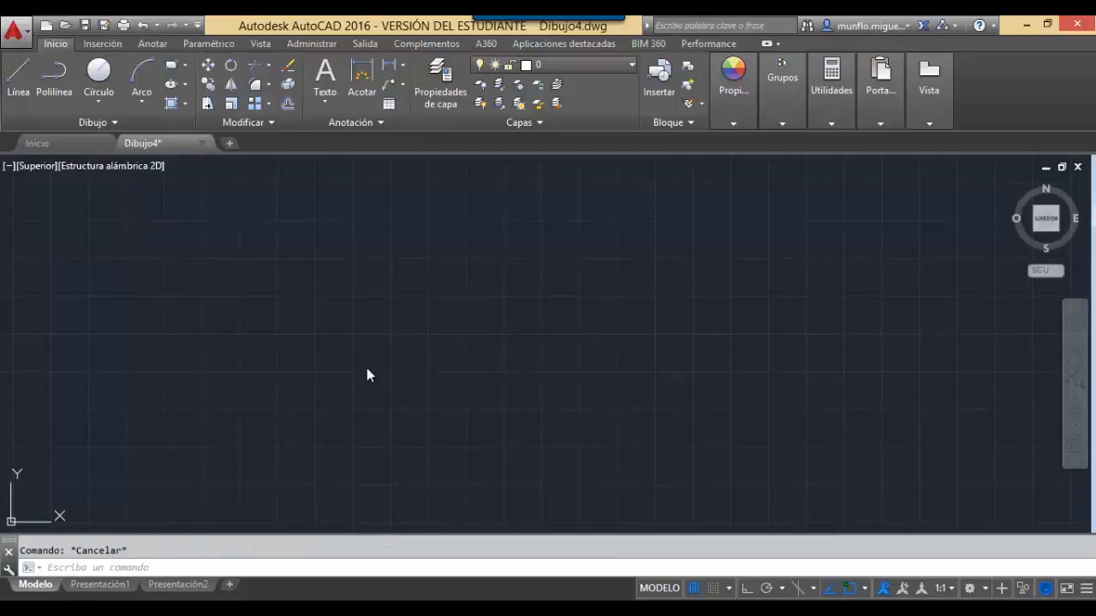
{"action": "type", "text": "jbicqebfiqefqr"}
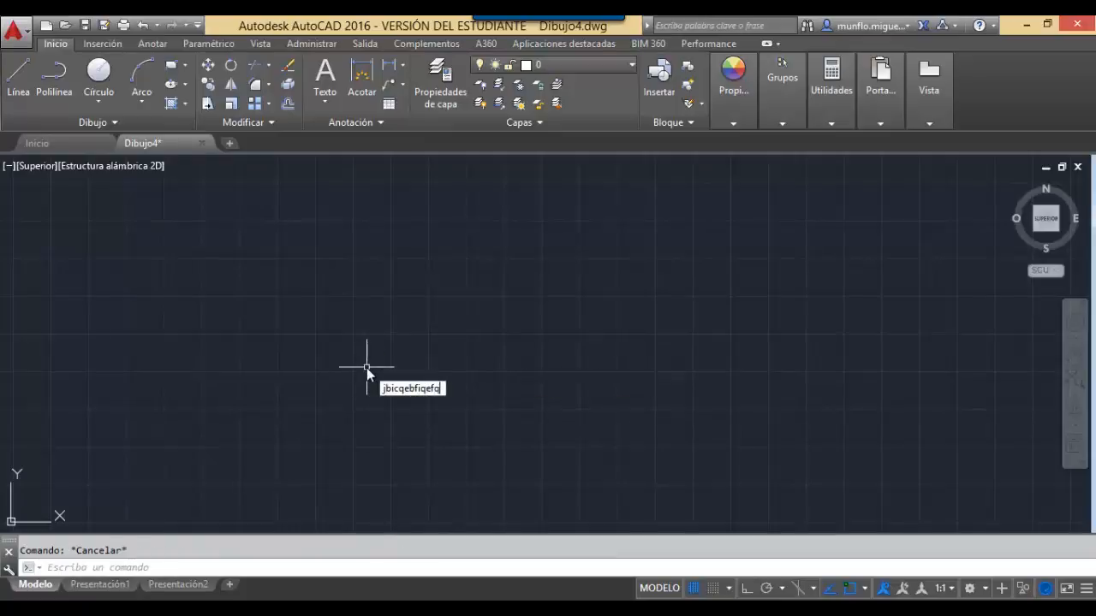
{"action": "key", "text": "BackSpace"}
{"action": "key", "text": "BackSpace"}
{"action": "key", "text": "BackSpace"}
{"action": "key", "text": "BackSpace"}
{"action": "key", "text": "BackSpace"}
{"action": "key", "text": "BackSpace"}
{"action": "key", "text": "BackSpace"}
{"action": "key", "text": "BackSpace"}
{"action": "key", "text": "BackSpace"}
{"action": "key", "text": "BackSpace"}
{"action": "key", "text": "BackSpace"}
{"action": "key", "text": "BackSpace"}
{"action": "key", "text": "BackSpace"}
{"action": "key", "text": "BackSpace"}
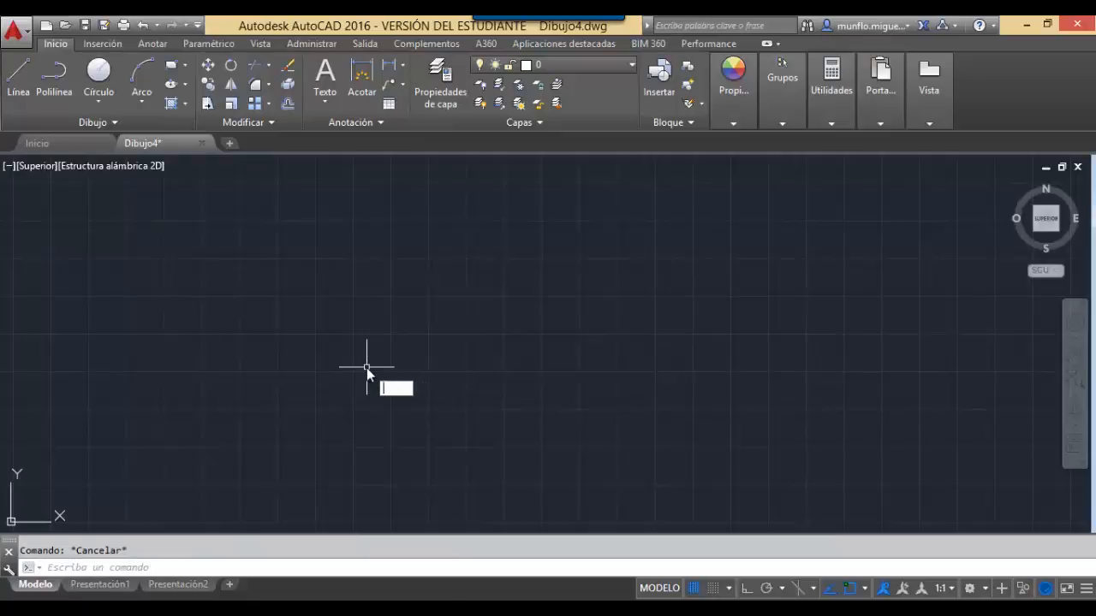
{"action": "key", "text": "BackSpace"}
{"action": "left_click", "coordinate": [101, 588]}
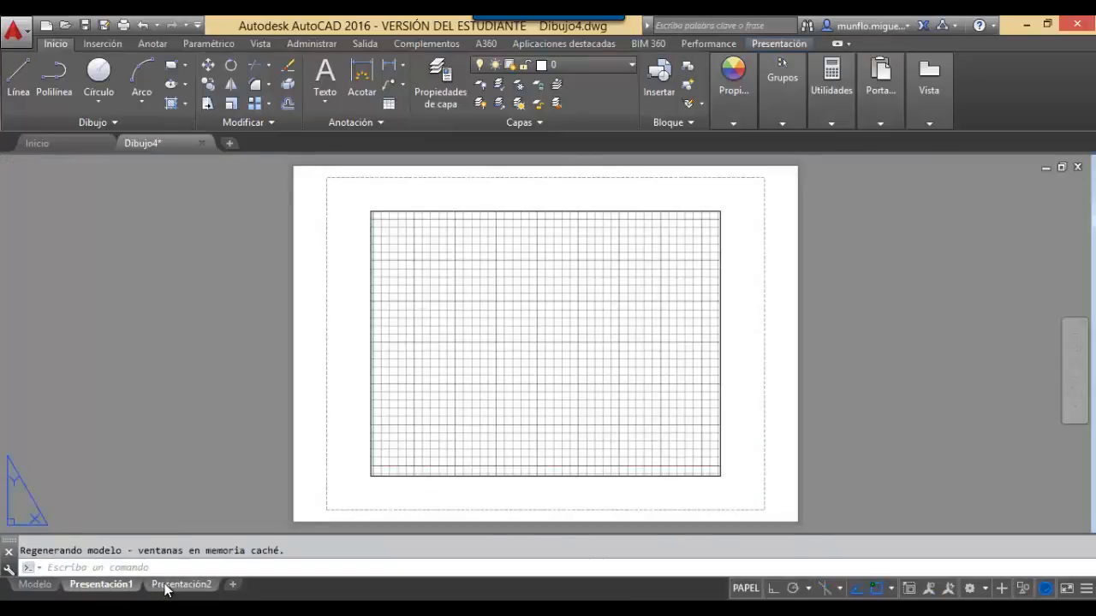
{"action": "left_click", "coordinate": [178, 587]}
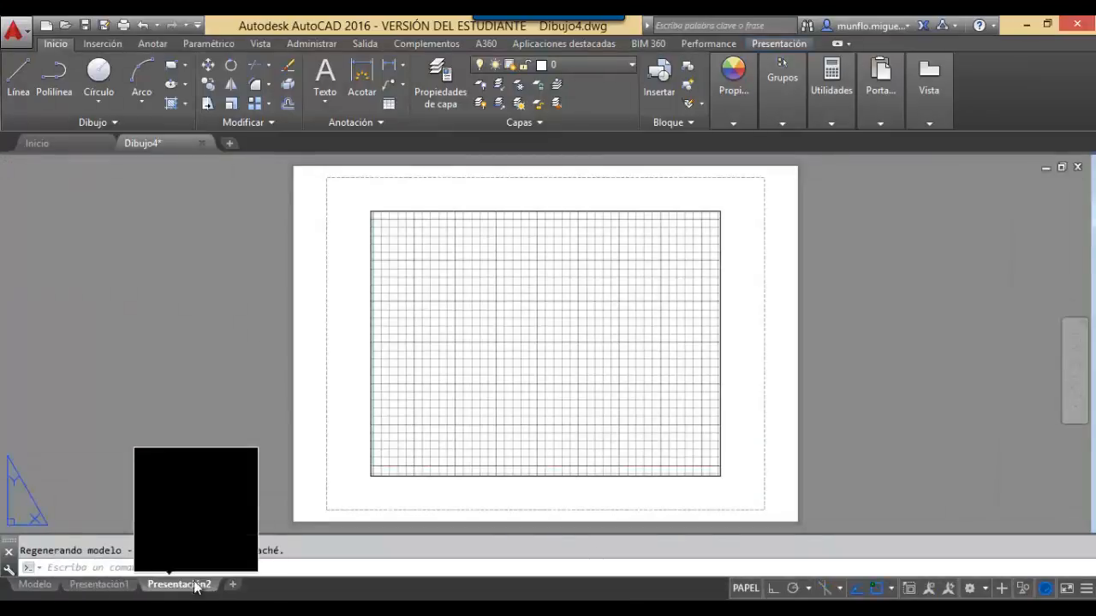
{"action": "left_click", "coordinate": [35, 585]}
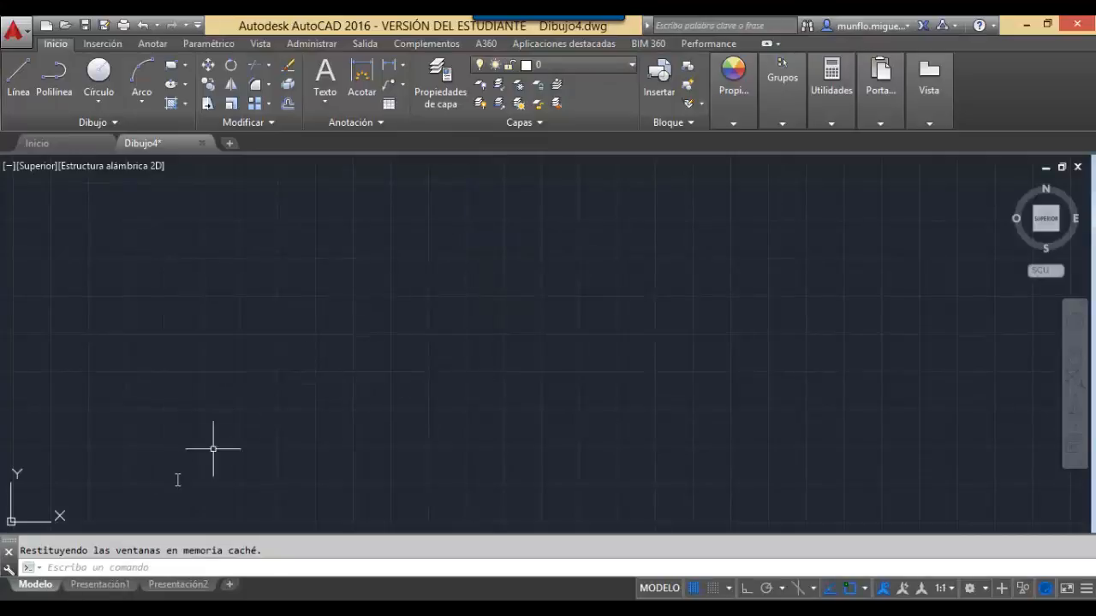
{"action": "left_click", "coordinate": [118, 589]}
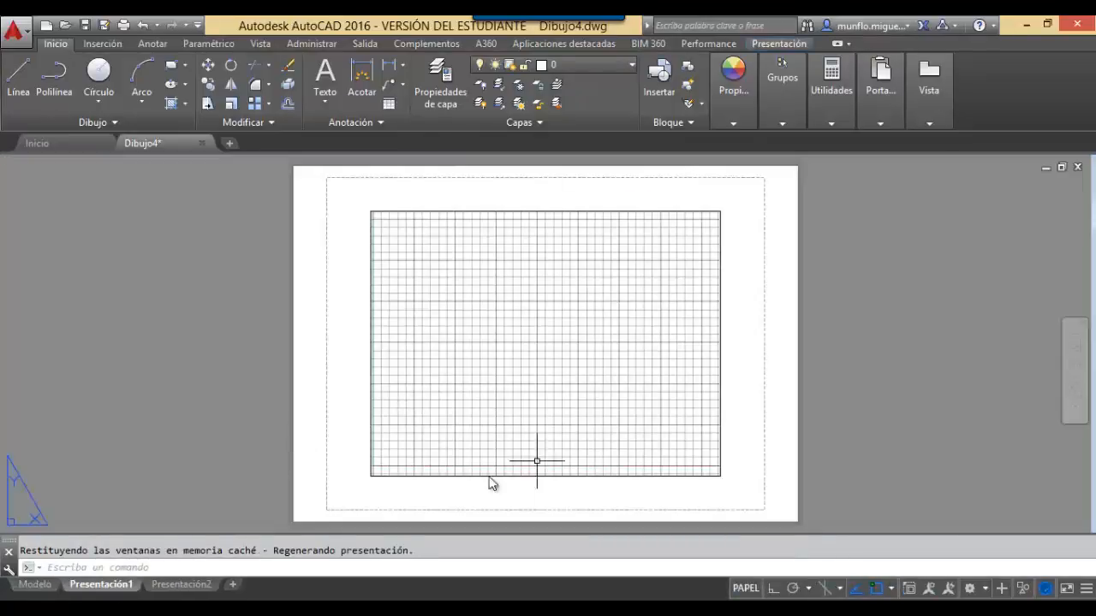
{"action": "left_click", "coordinate": [37, 585]}
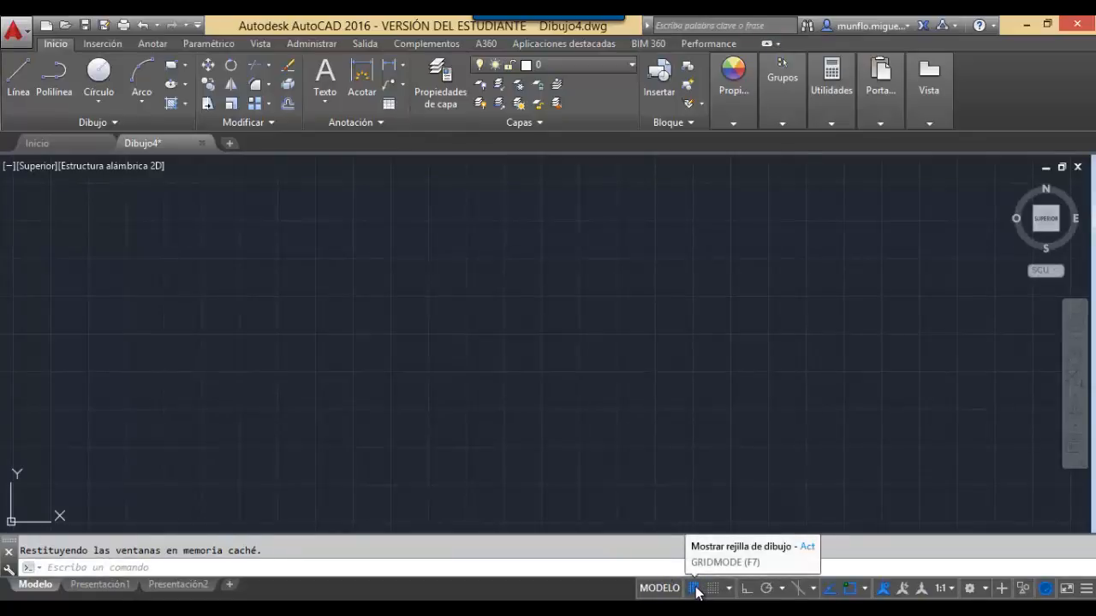
{"action": "left_click", "coordinate": [695, 589]}
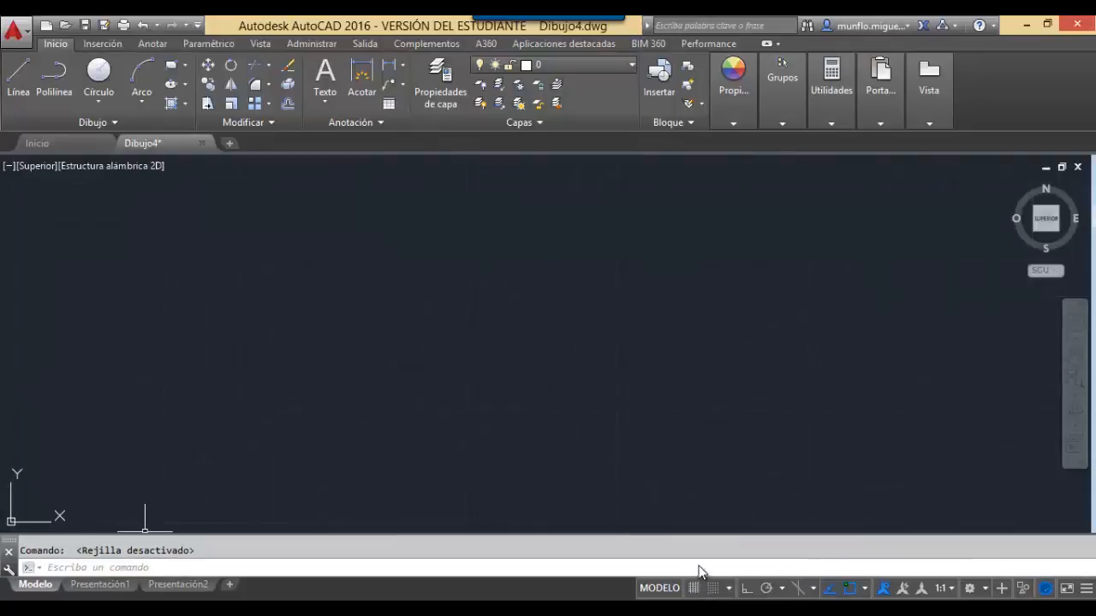
{"action": "left_click", "coordinate": [694, 589]}
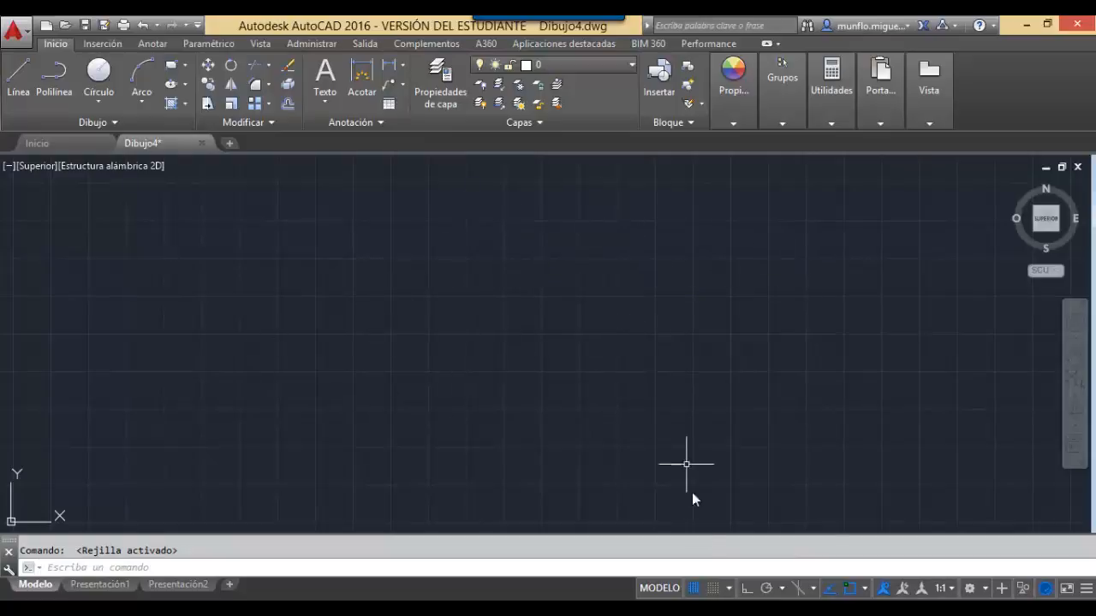
{"action": "left_click", "coordinate": [711, 589]}
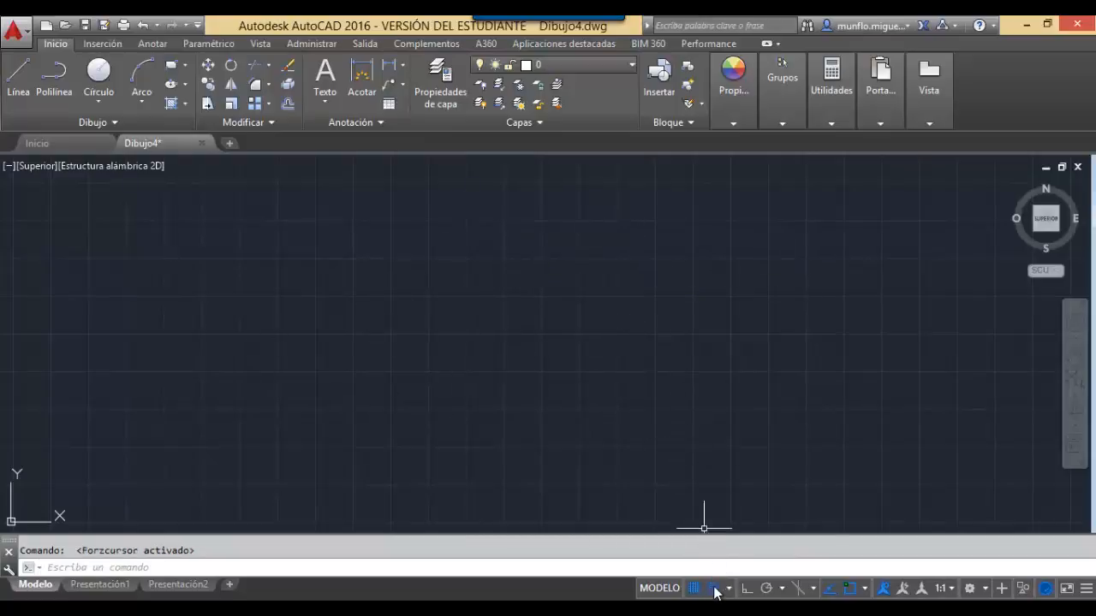
{"action": "left_click", "coordinate": [712, 589]}
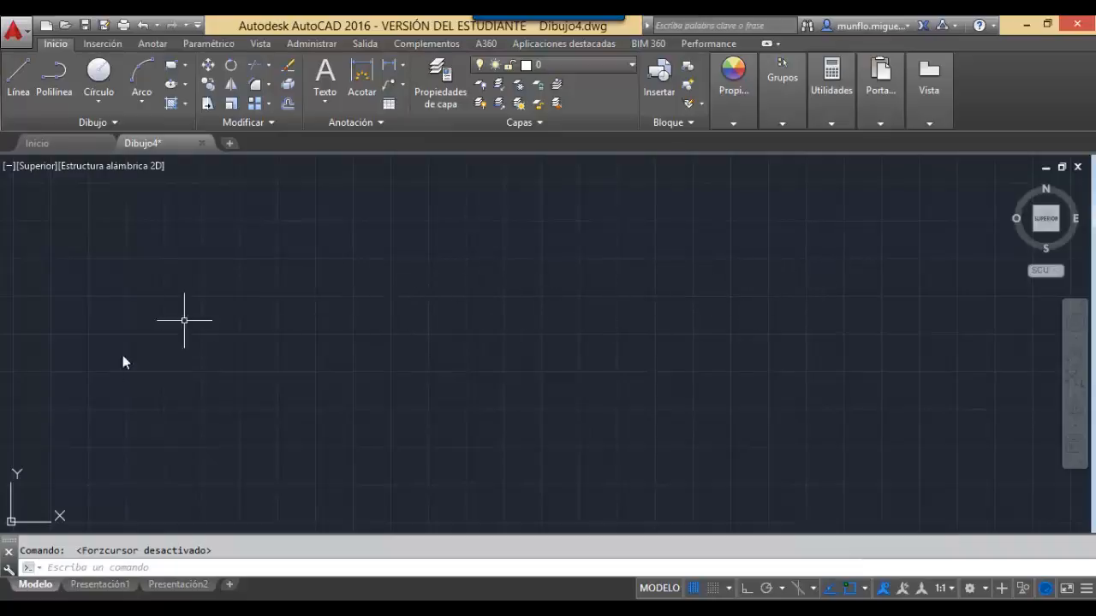
Start and cancel trial lines, switching Ortho mode on between them.
{"action": "left_click", "coordinate": [18, 75]}
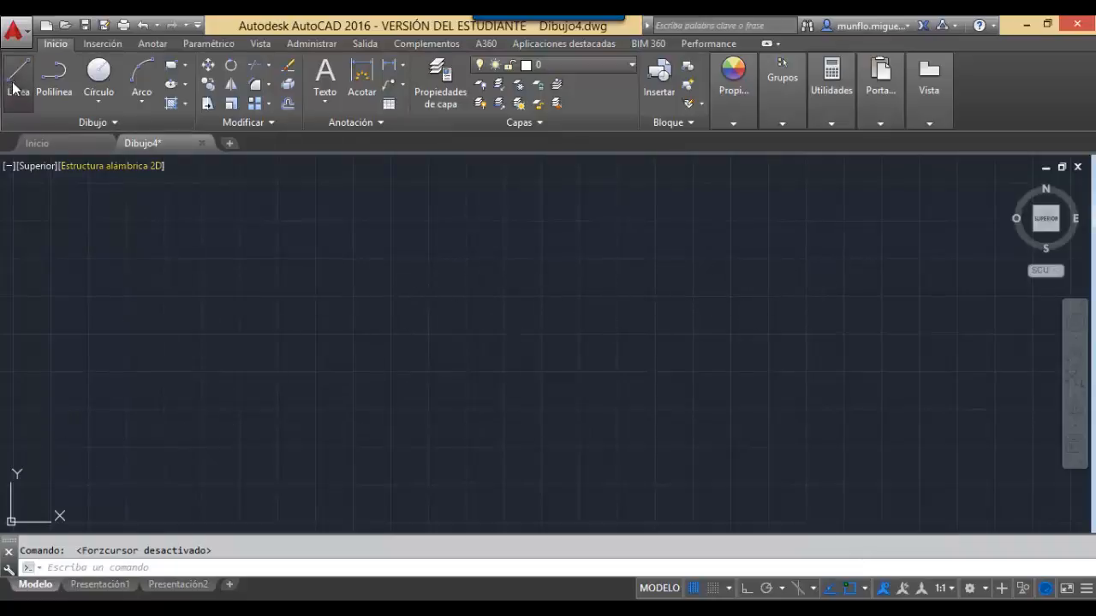
{"action": "left_click", "coordinate": [404, 298]}
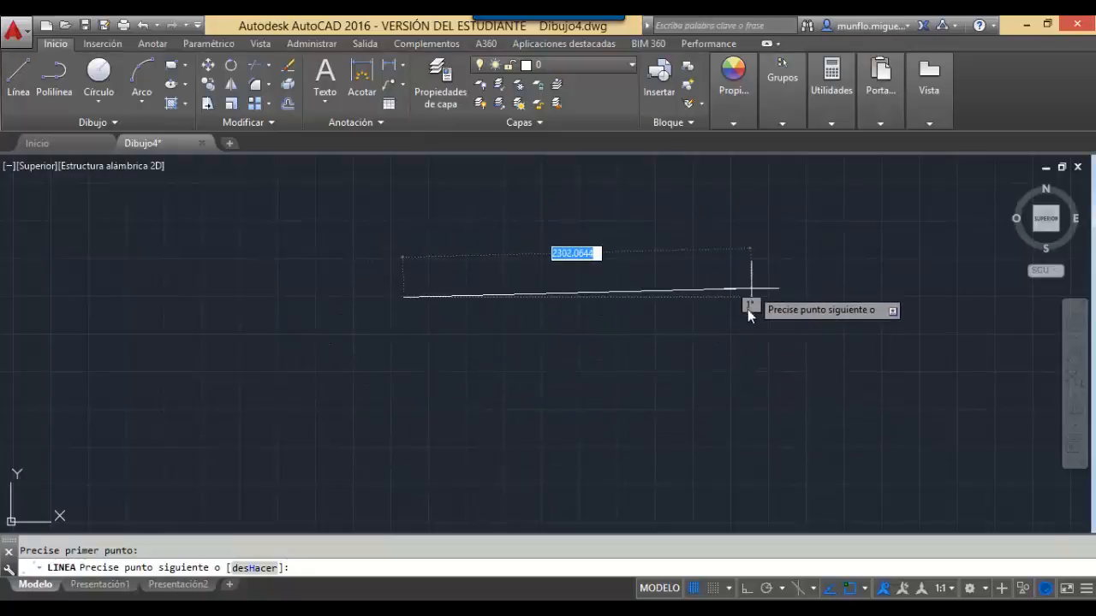
{"action": "key", "text": "Escape"}
{"action": "key", "text": "Escape"}
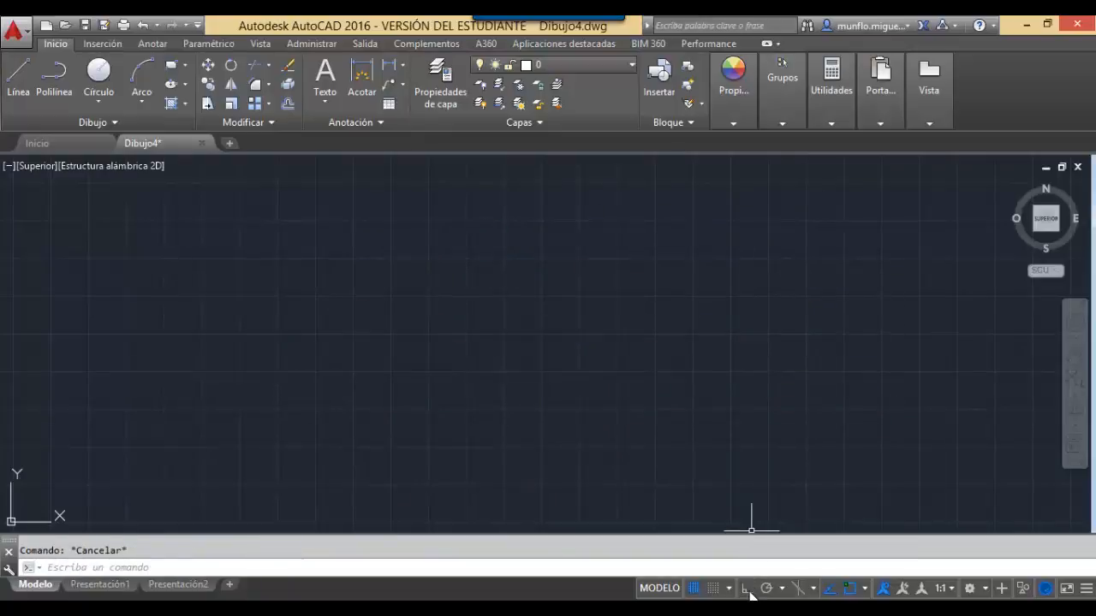
{"action": "left_click", "coordinate": [748, 589]}
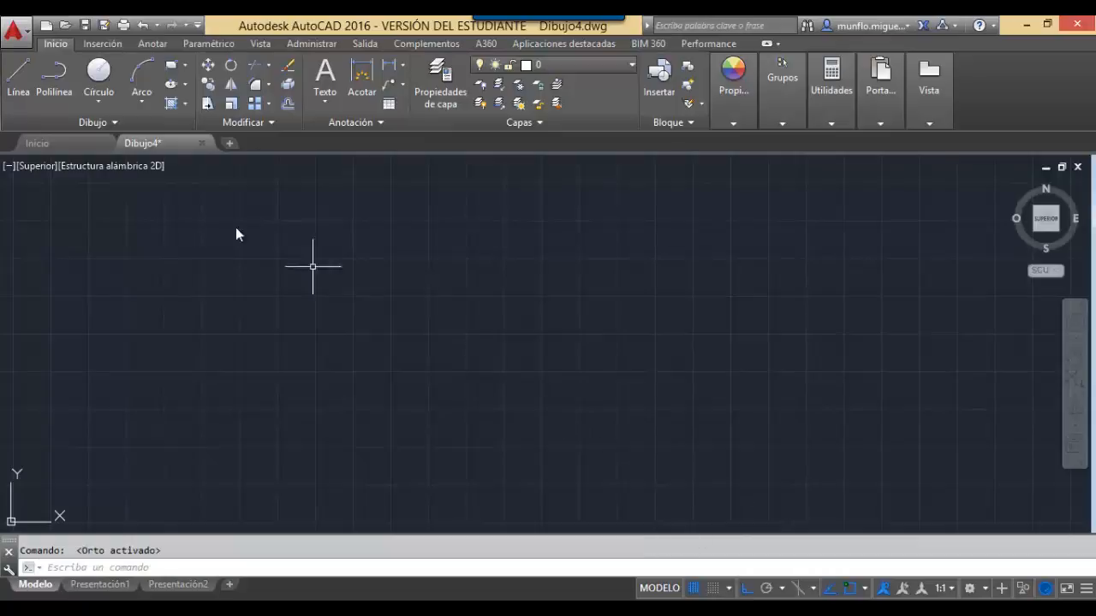
{"action": "left_click", "coordinate": [18, 77]}
{"action": "left_click", "coordinate": [383, 328]}
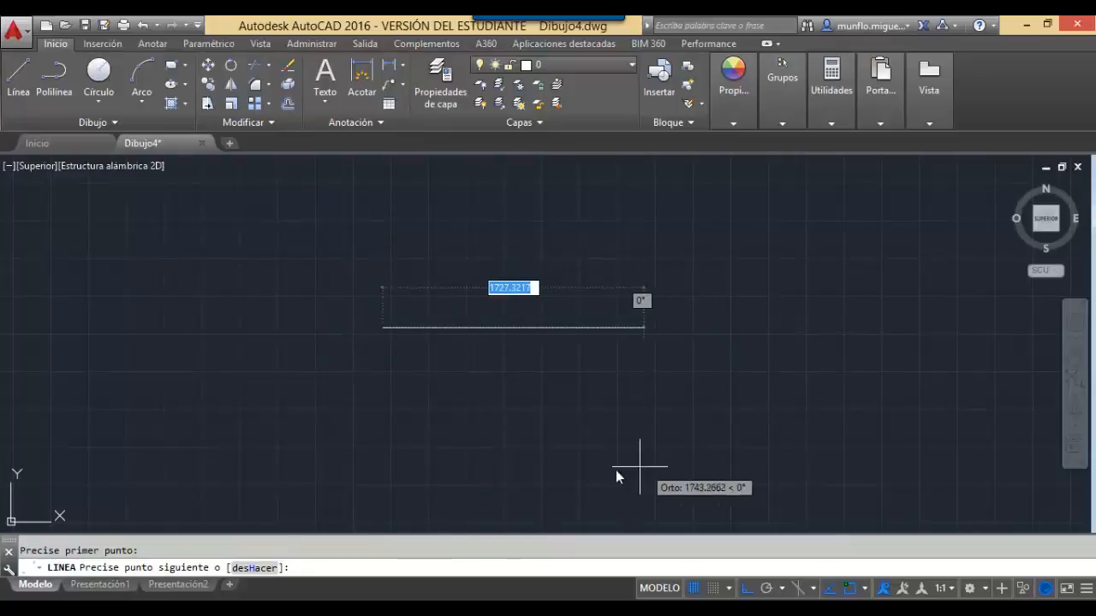
{"action": "key", "text": "Escape"}
{"action": "key", "text": "Escape"}
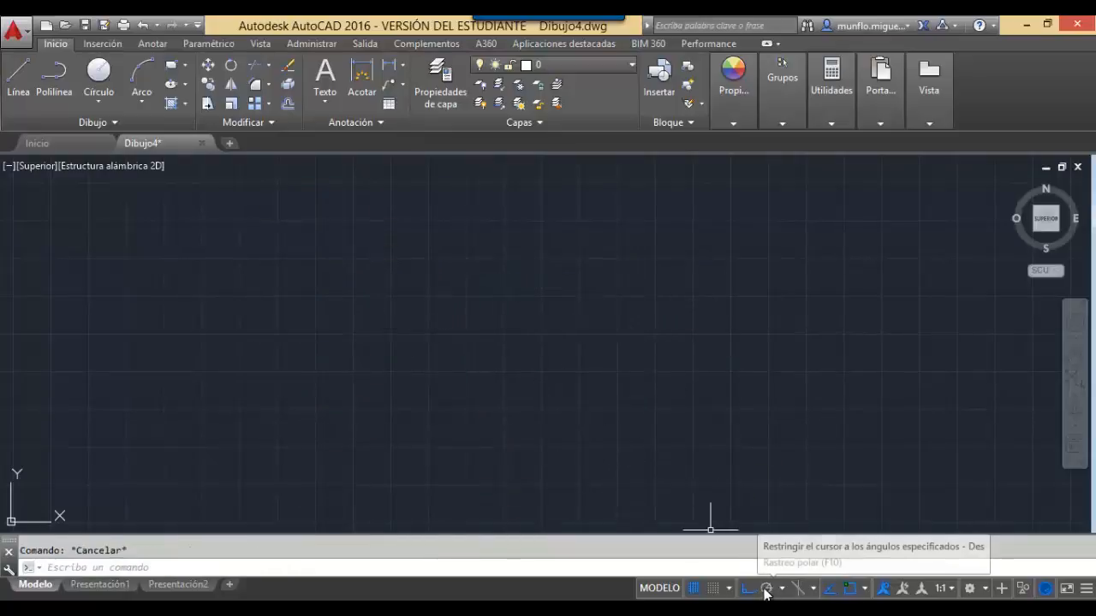
Turn on polar tracking, test it with a cancelled line, then switch Ortho back on.
{"action": "left_click", "coordinate": [764, 589]}
{"action": "left_click", "coordinate": [17, 77]}
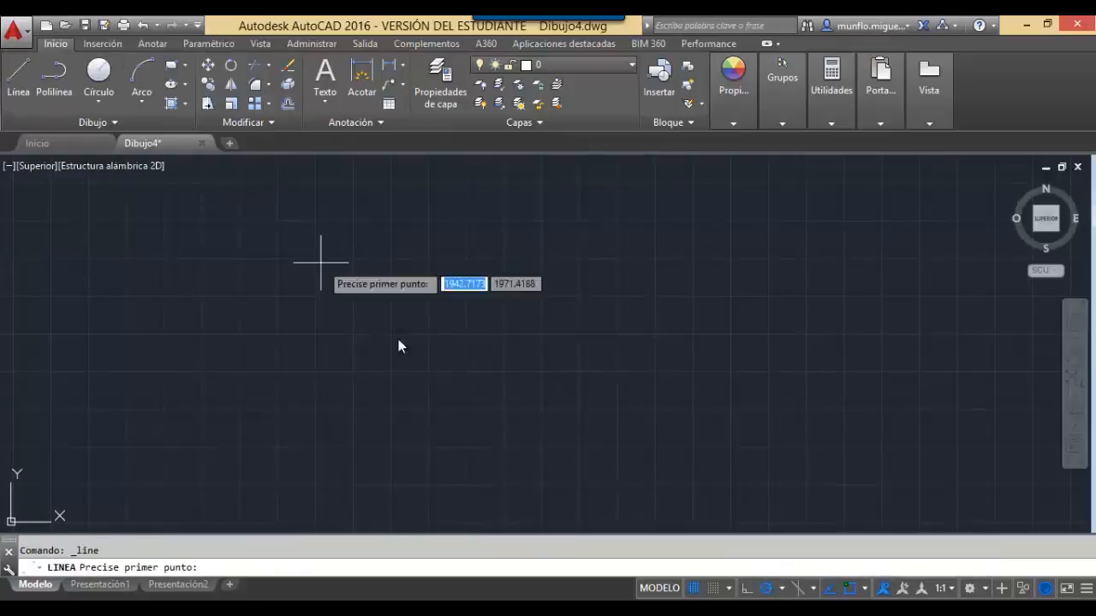
{"action": "left_click", "coordinate": [435, 375]}
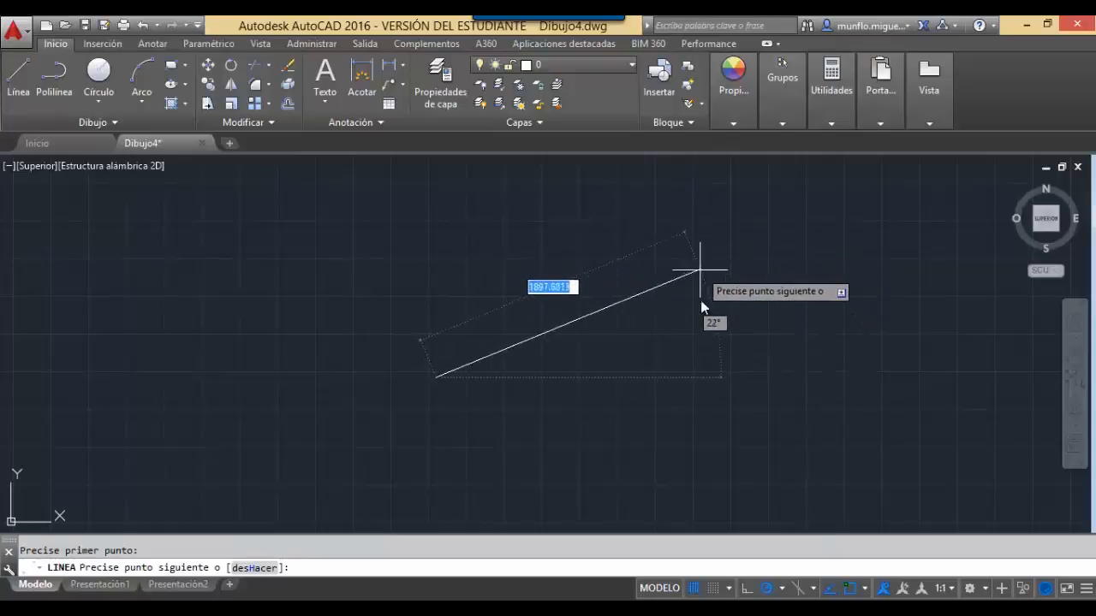
{"action": "key", "text": "Escape"}
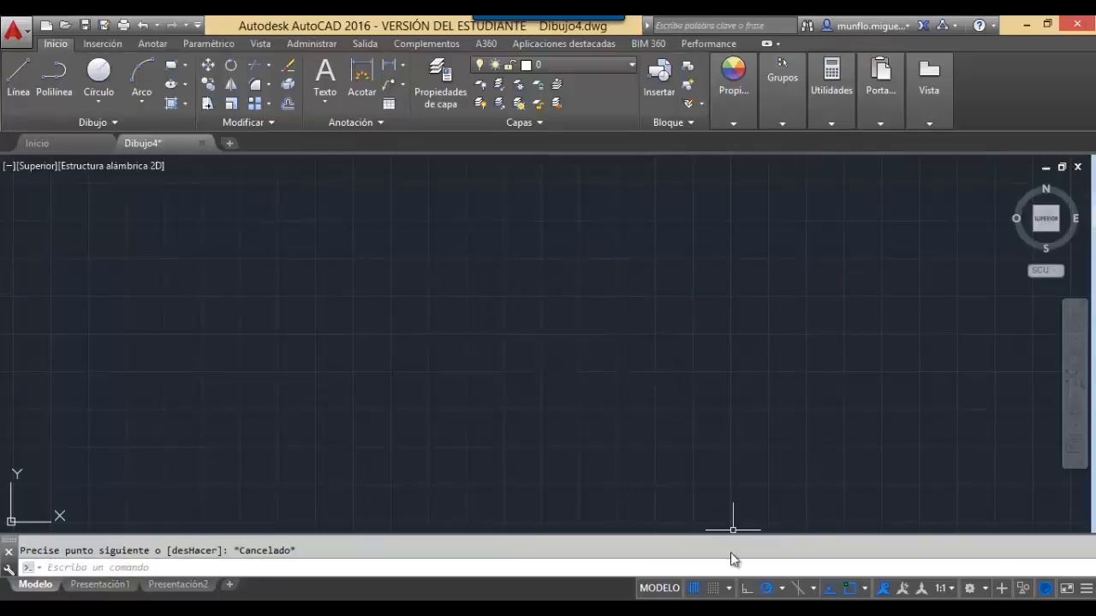
{"action": "left_click", "coordinate": [748, 592]}
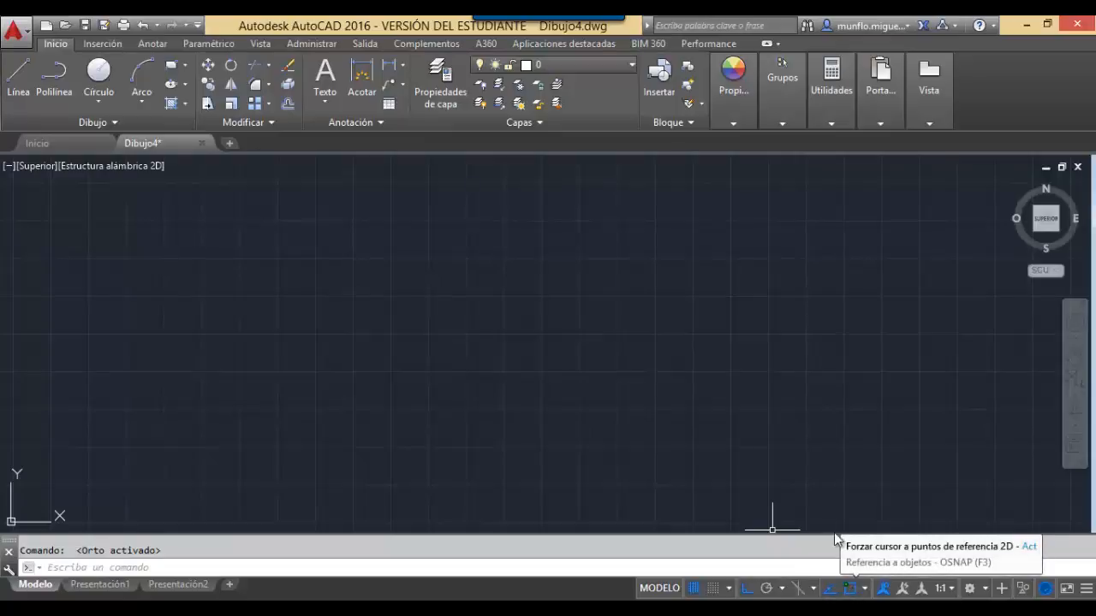
Review the object snap modes list, close it, and show the workspace list.
{"action": "left_click", "coordinate": [864, 589]}
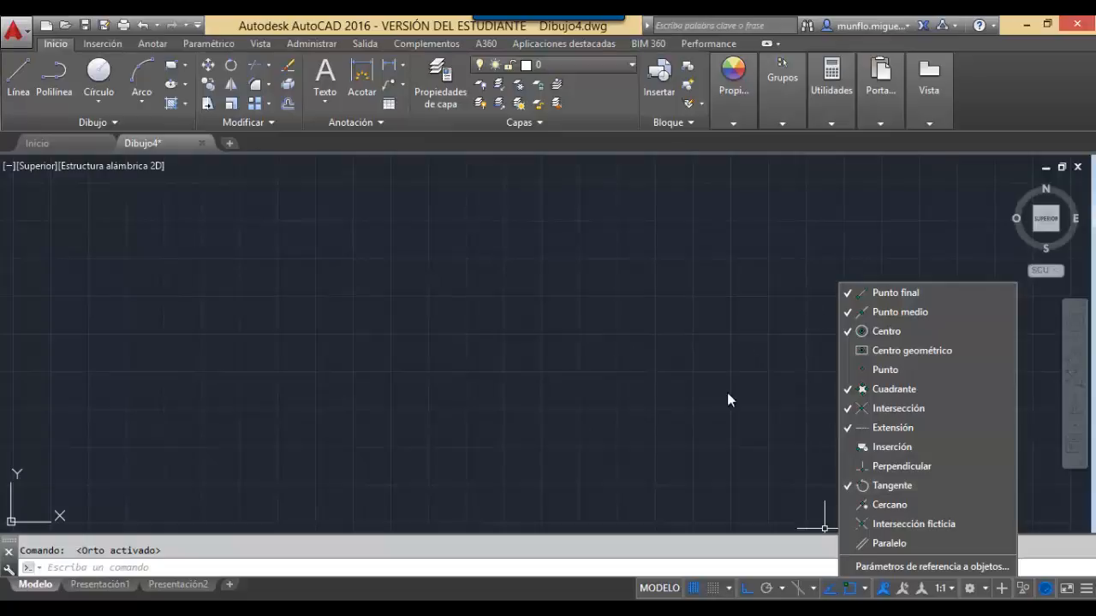
{"action": "key", "text": "Escape"}
{"action": "left_click", "coordinate": [675, 380]}
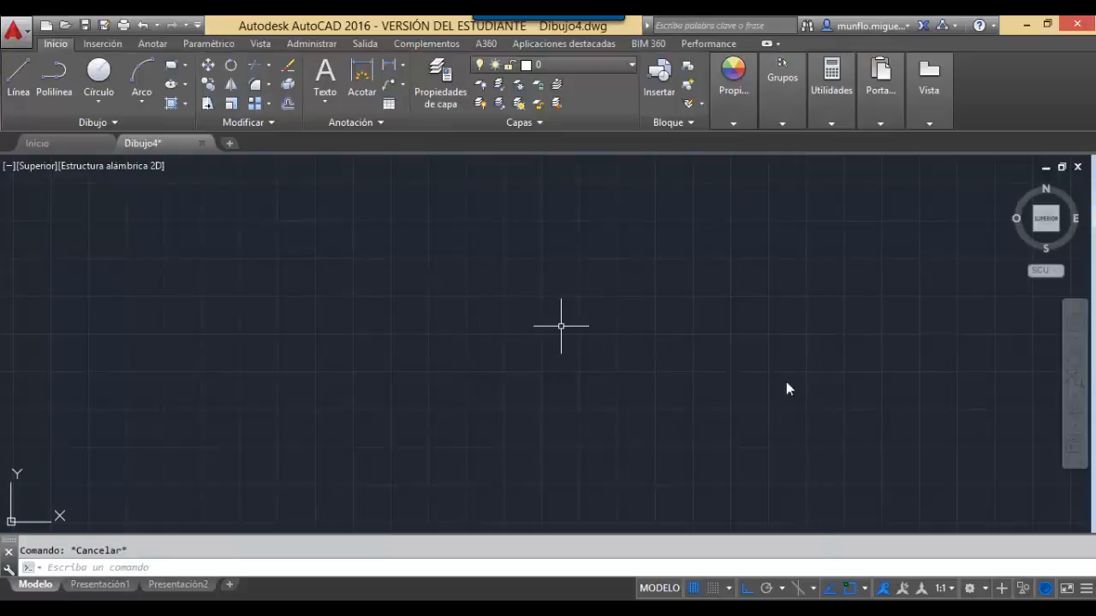
{"action": "left_click", "coordinate": [986, 589]}
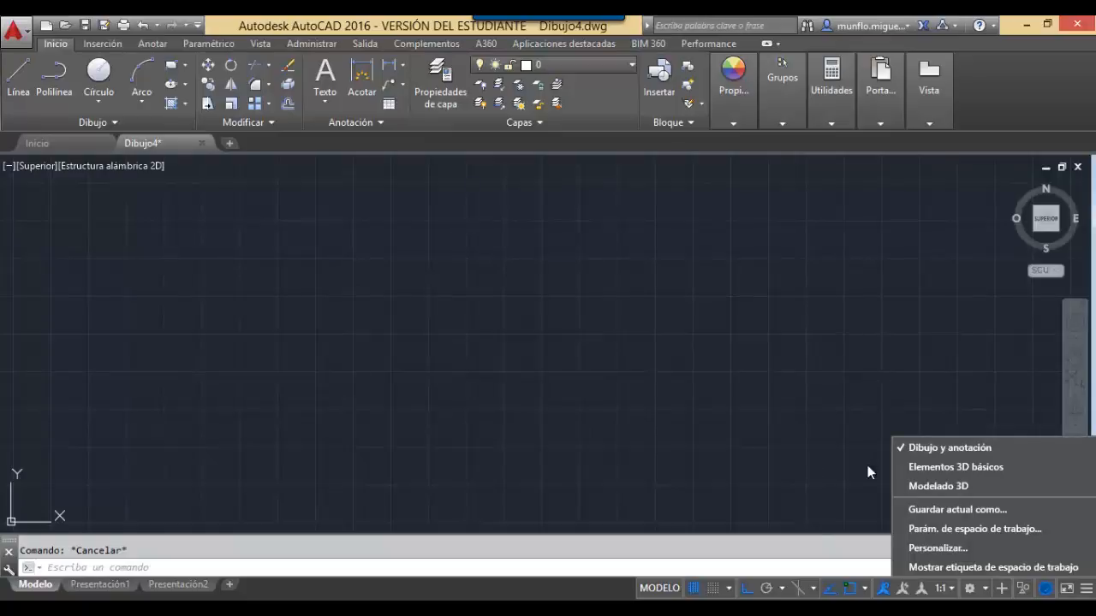
Close the workspace list, reopen and close it again, and cancel a stray selection window.
{"action": "left_click", "coordinate": [776, 447]}
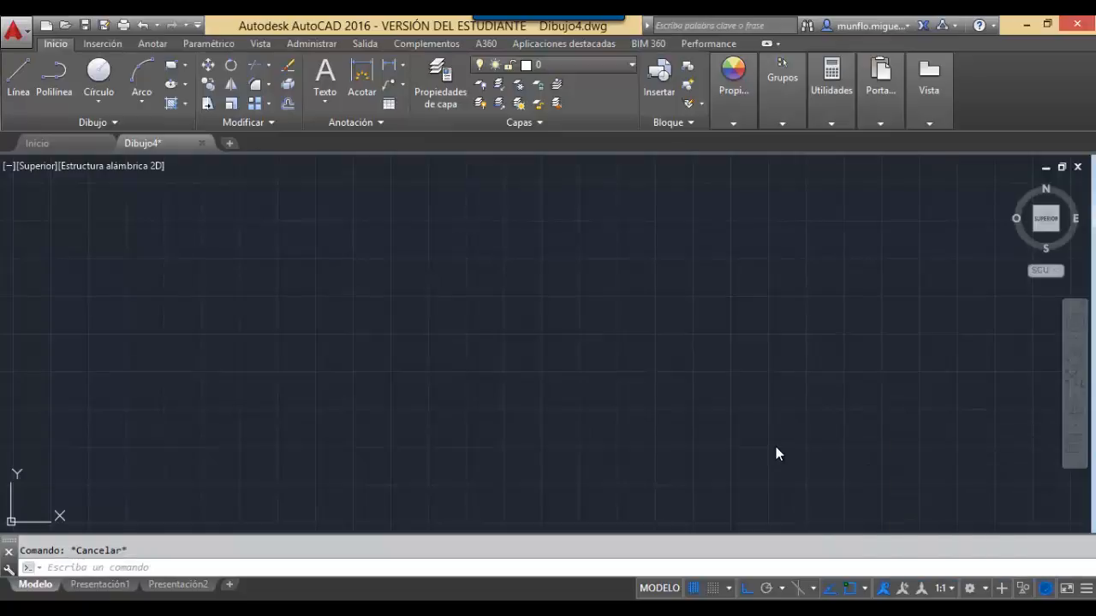
{"action": "left_click", "coordinate": [971, 588]}
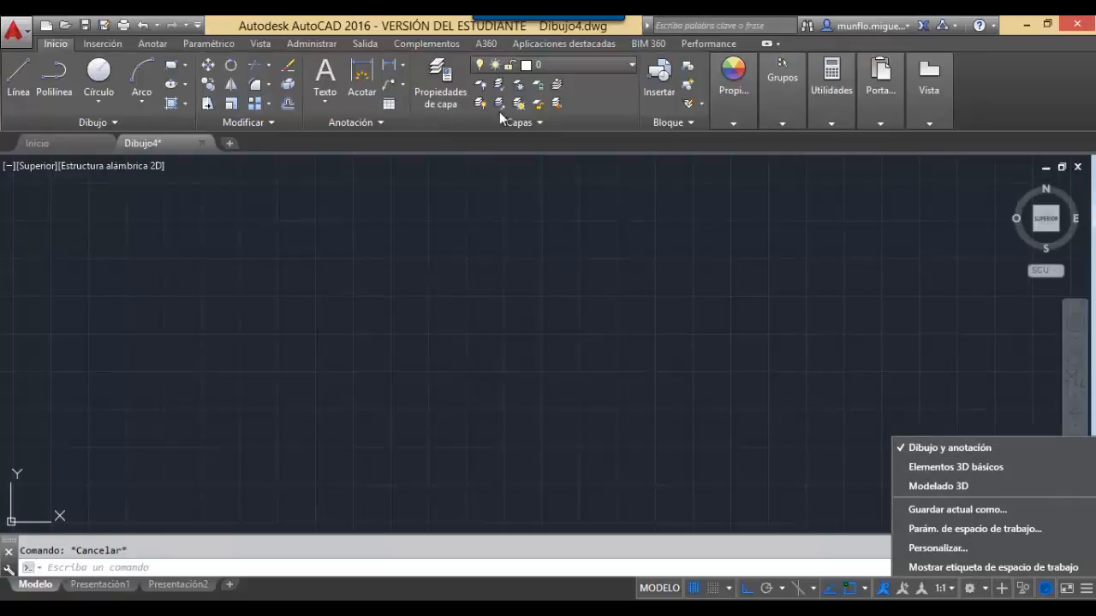
{"action": "left_click", "coordinate": [860, 366]}
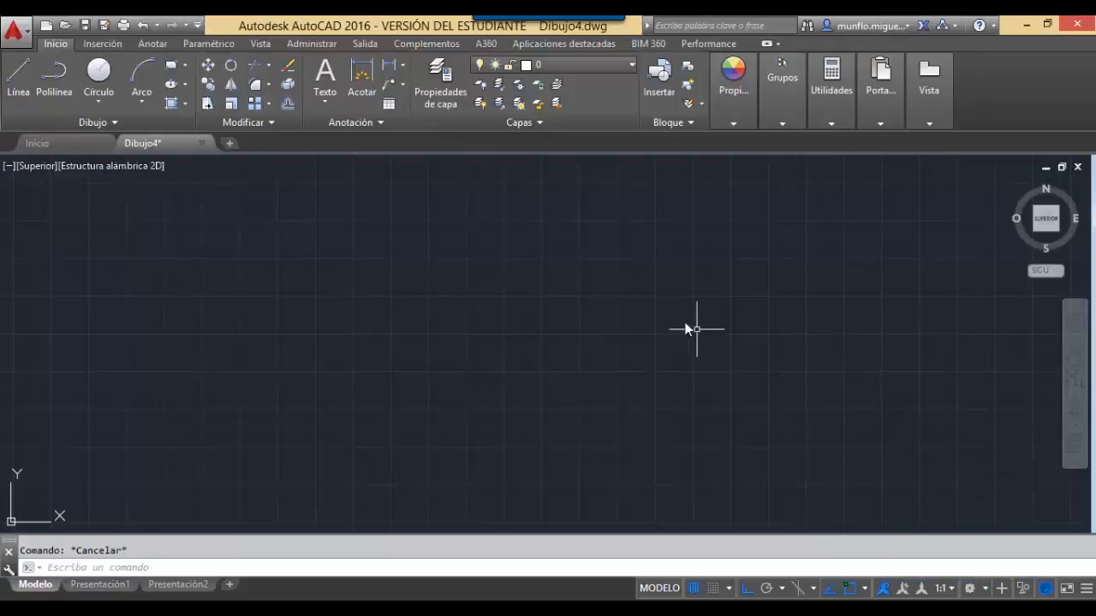
{"action": "left_click", "coordinate": [601, 257]}
{"action": "left_click", "coordinate": [387, 337]}
{"action": "key", "text": "Escape"}
Run UNIDADES and accept the units, keeping Milímetros as the insertion scale.
{"action": "type", "text": "unidades"}
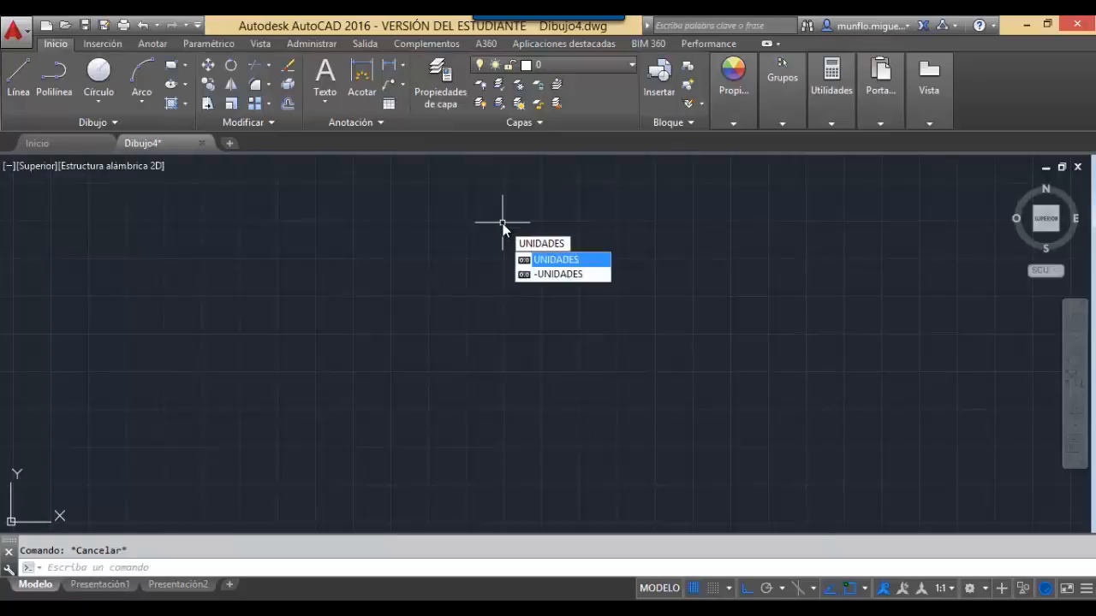
{"action": "key", "text": "Return"}
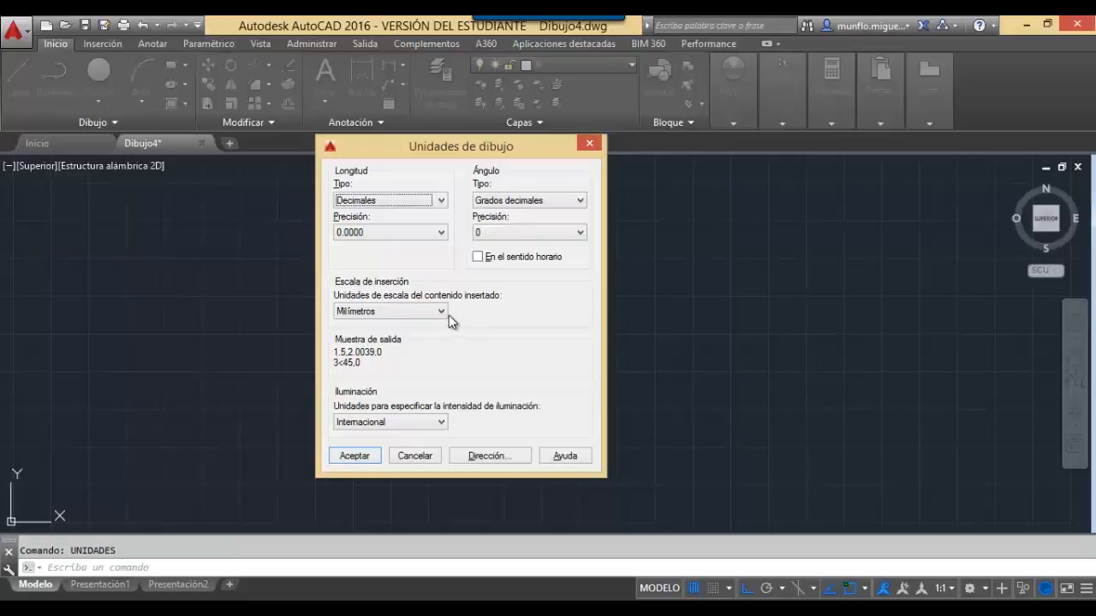
{"action": "mouse_move", "coordinate": [417, 315]}
{"action": "left_click", "coordinate": [441, 312]}
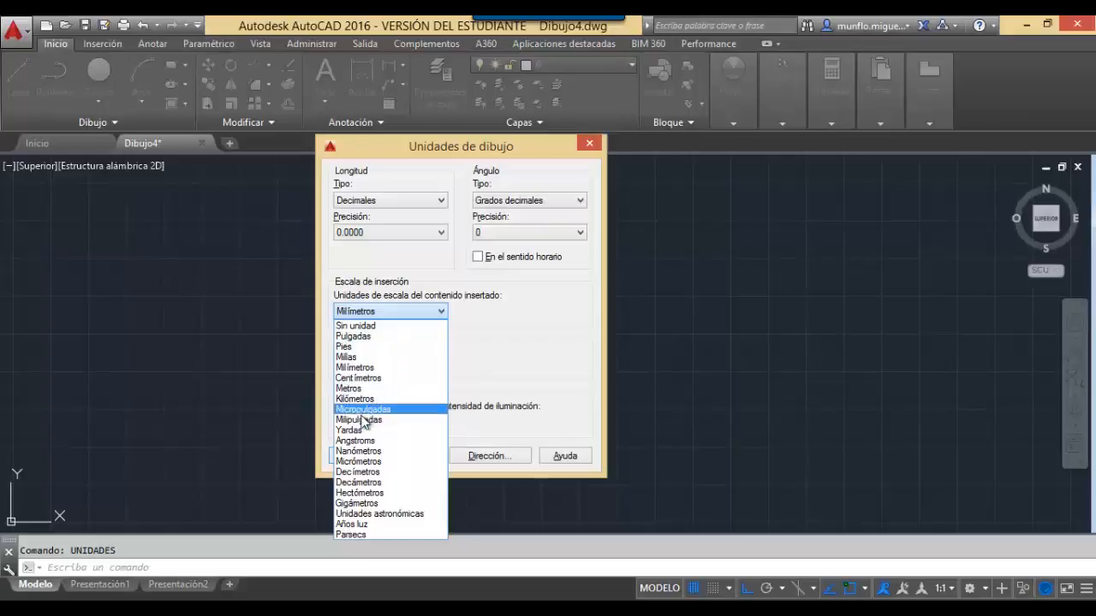
{"action": "left_click", "coordinate": [483, 363]}
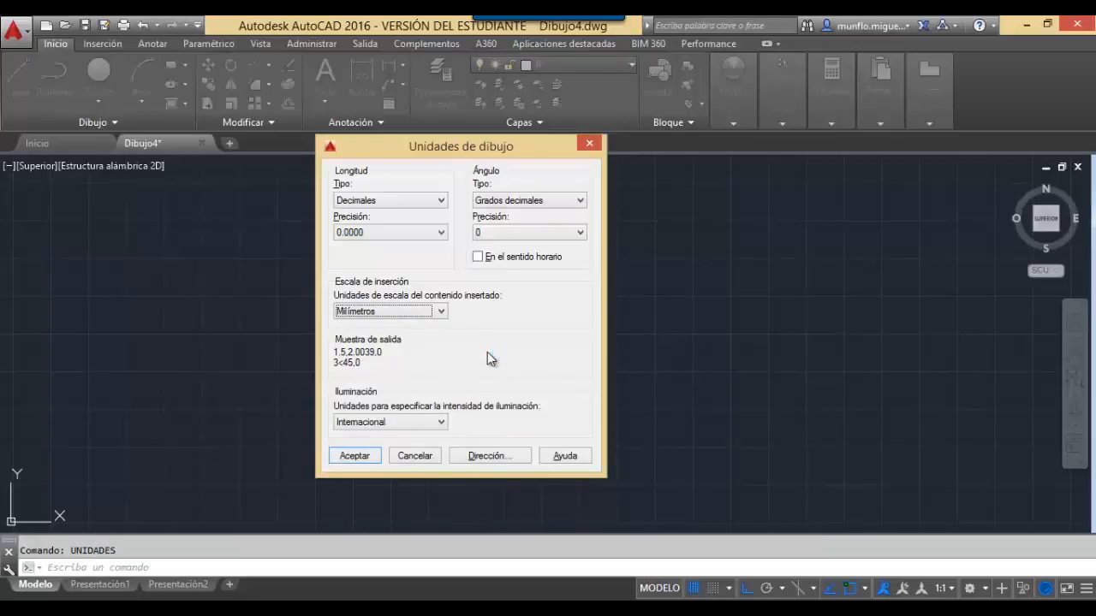
{"action": "left_click", "coordinate": [367, 458]}
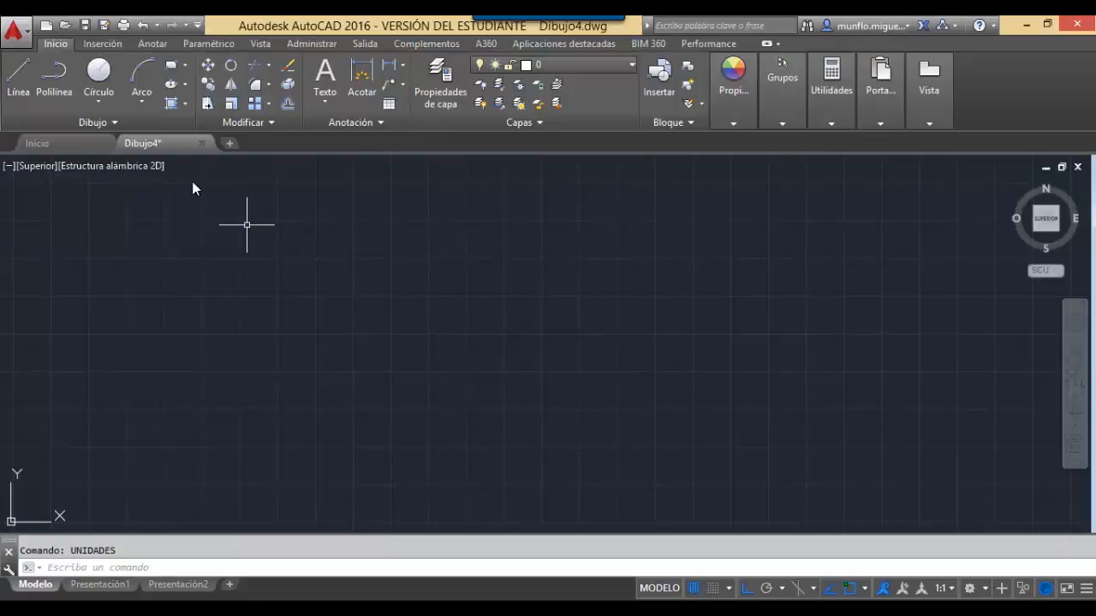
Choose Guardar como > Dibujo from the application menu to save a DWG copy.
{"action": "left_click", "coordinate": [16, 32]}
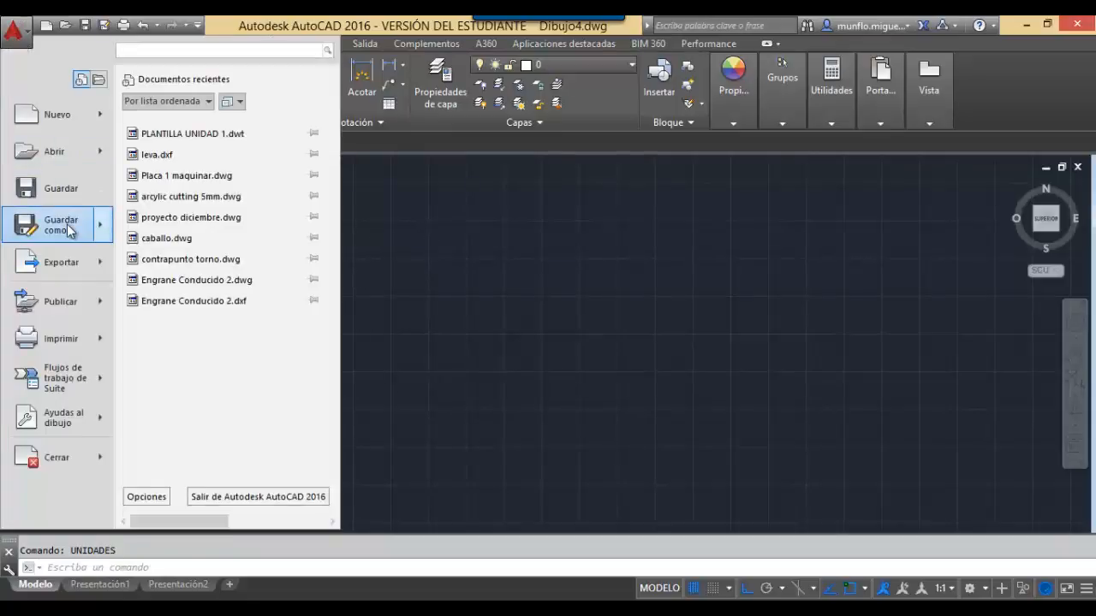
{"action": "mouse_move", "coordinate": [68, 231]}
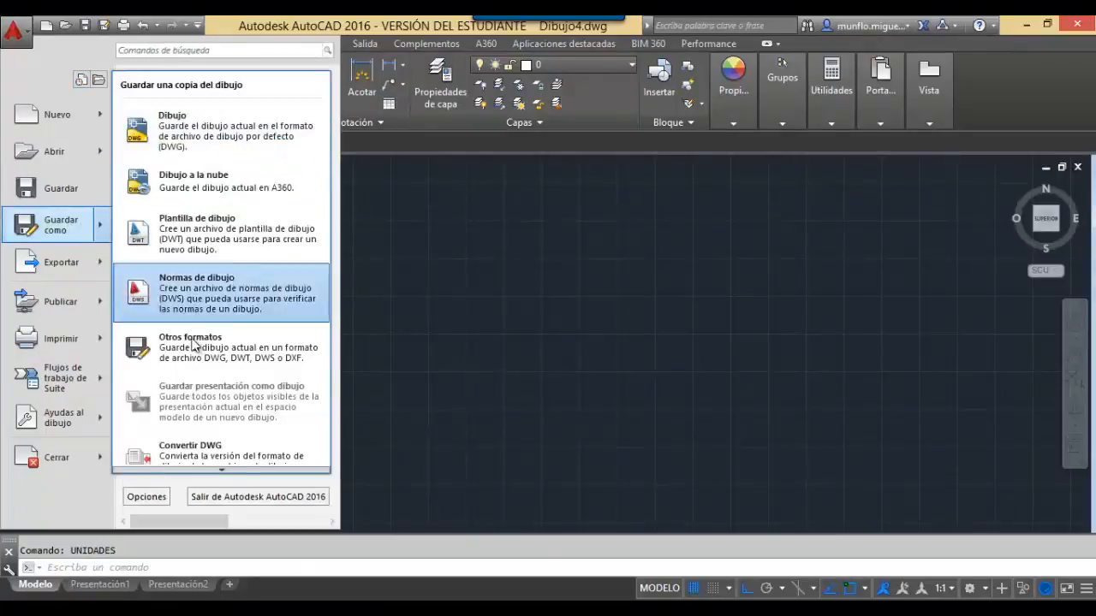
{"action": "left_click", "coordinate": [247, 128]}
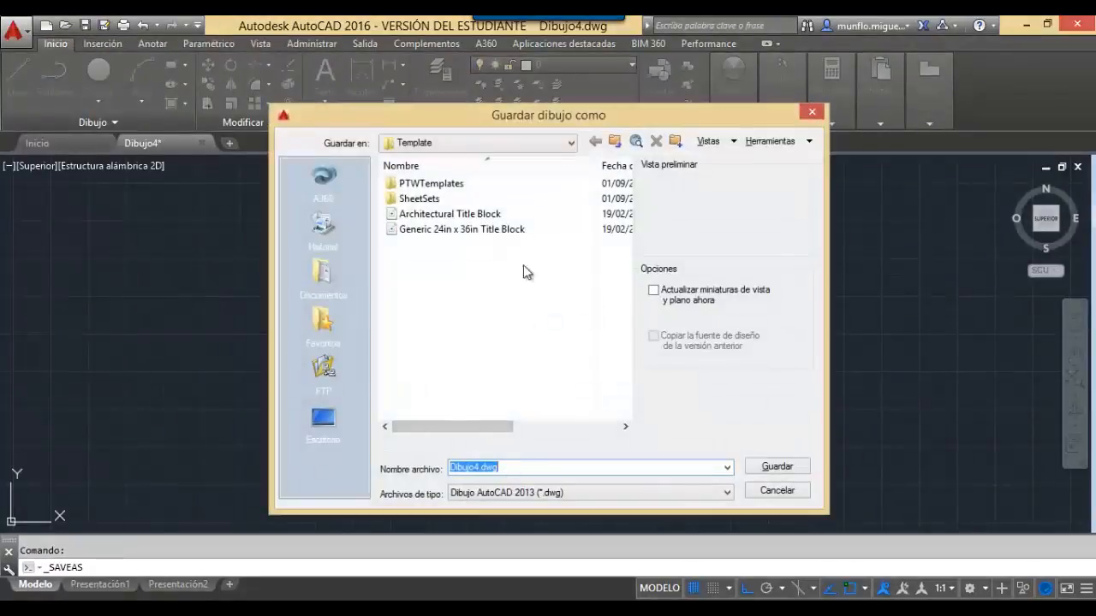
Browse to Documentos and start naming the file 'preactica 1 un', then cancel the save.
{"action": "left_click", "coordinate": [323, 271]}
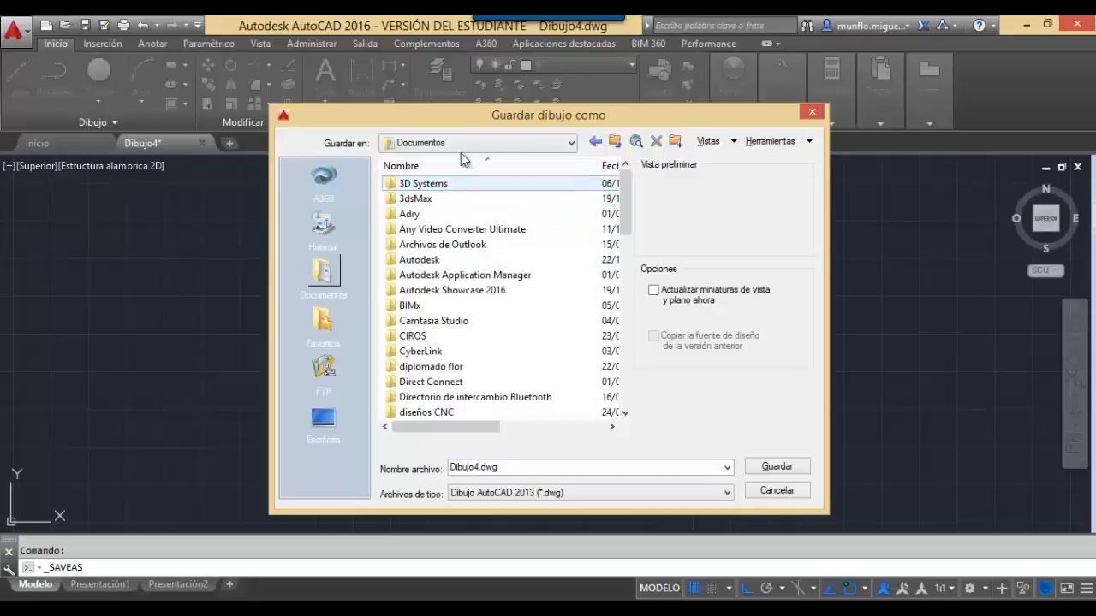
{"action": "double_click", "coordinate": [522, 473]}
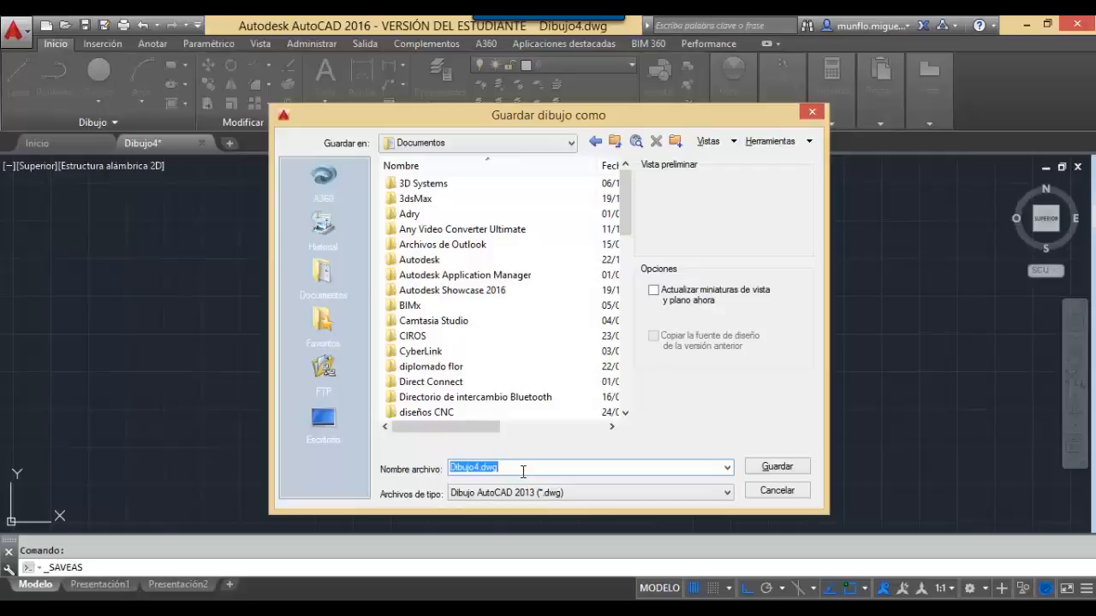
{"action": "type", "text": "preactica 1 un"}
{"action": "key", "text": "BackSpace"}
{"action": "key", "text": "BackSpace"}
{"action": "key", "text": "BackSpace"}
{"action": "key", "text": "BackSpace"}
{"action": "key", "text": "BackSpace"}
{"action": "key", "text": "BackSpace"}
{"action": "key", "text": "BackSpace"}
{"action": "key", "text": "BackSpace"}
{"action": "key", "text": "BackSpace"}
{"action": "key", "text": "BackSpace"}
{"action": "key", "text": "BackSpace"}
{"action": "key", "text": "BackSpace"}
{"action": "key", "text": "BackSpace"}
{"action": "key", "text": "BackSpace"}
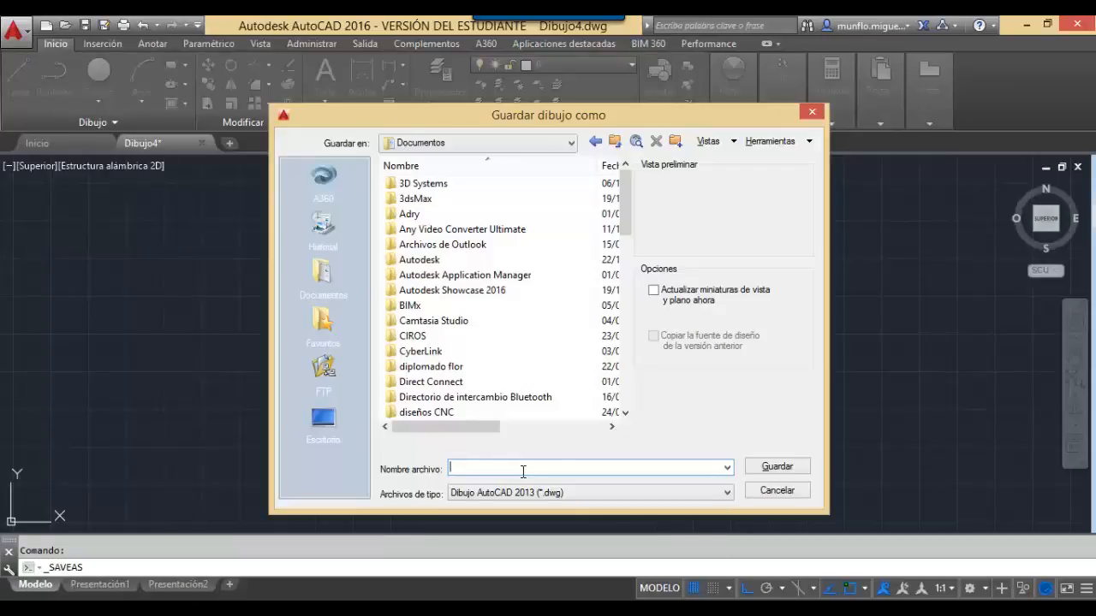
{"action": "left_click", "coordinate": [805, 497]}
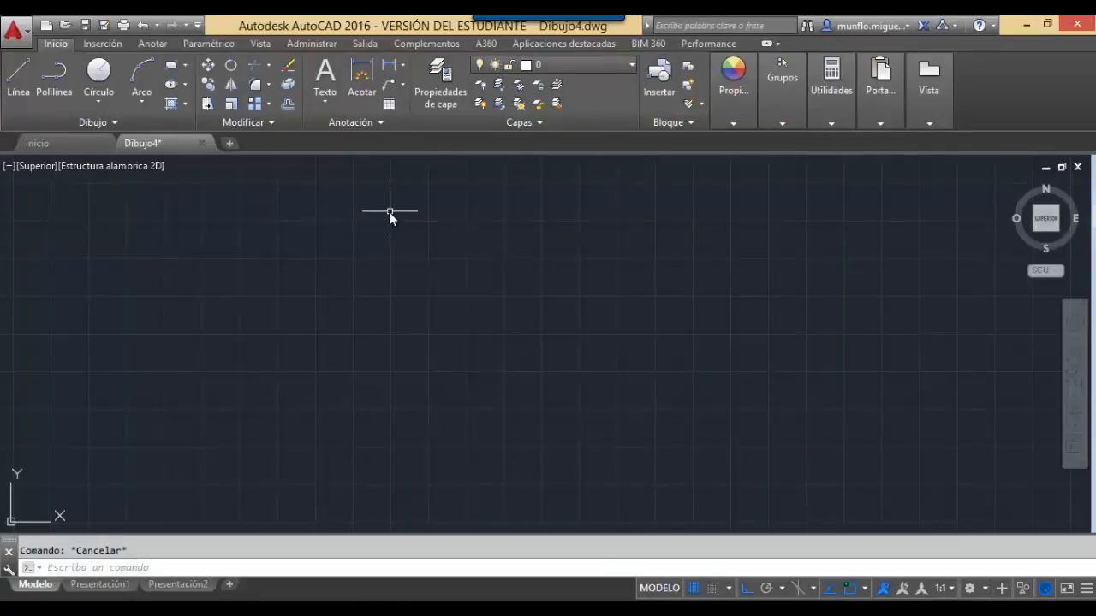
Dismiss the drawing-area shortcut menu, leaving the empty Dibujo4 drawing.
{"action": "right_click", "coordinate": [384, 210]}
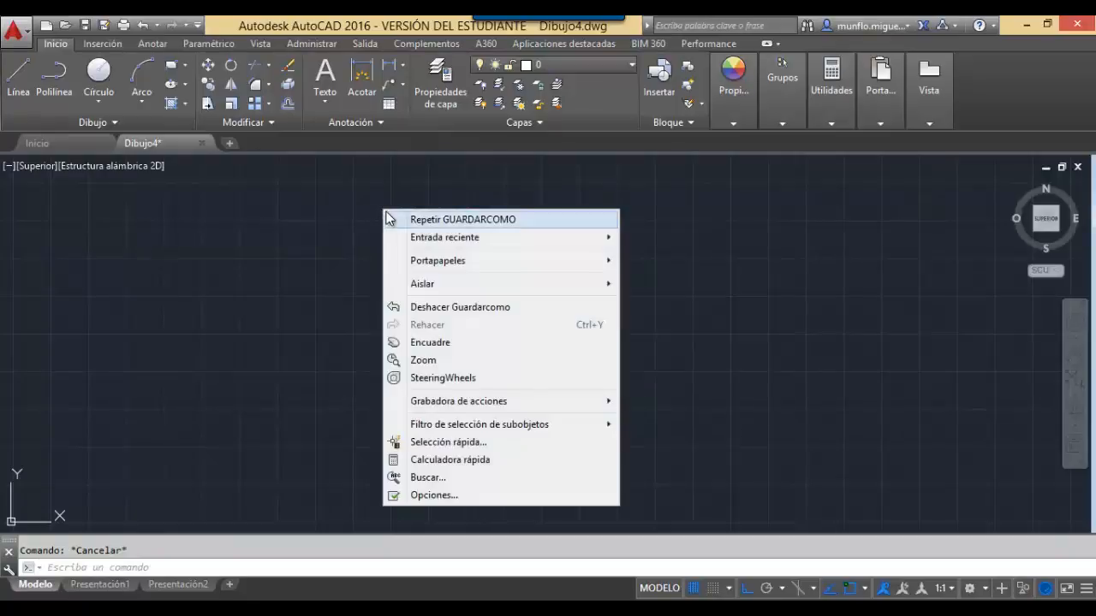
{"action": "key", "text": "Escape"}
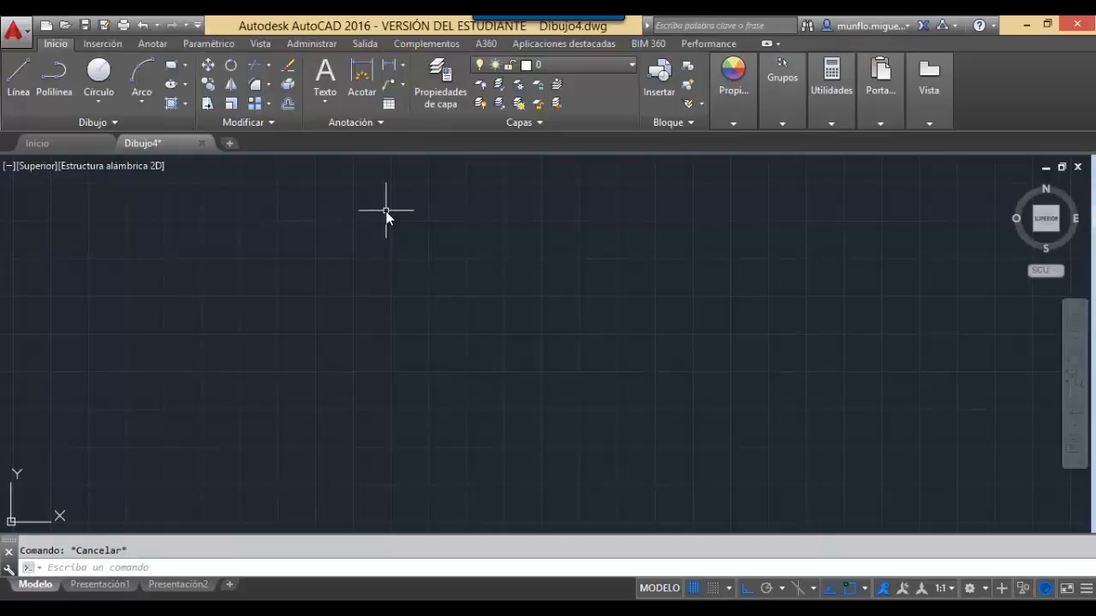
{"action": "type", "text": "LIMITES"}
{"action": "key", "text": "Return"}
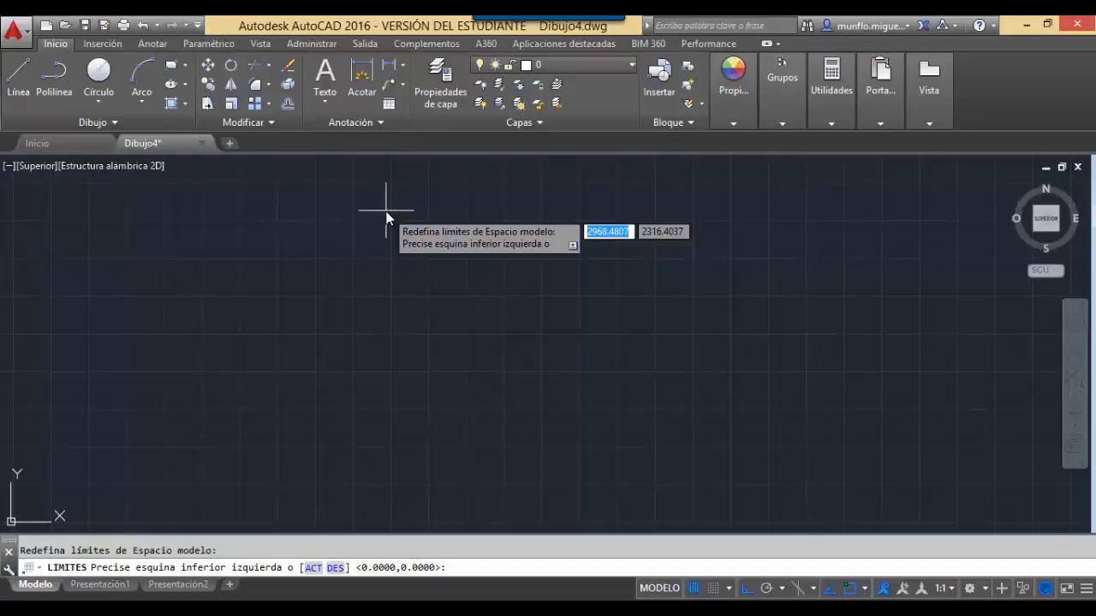
{"action": "key", "text": "Escape"}
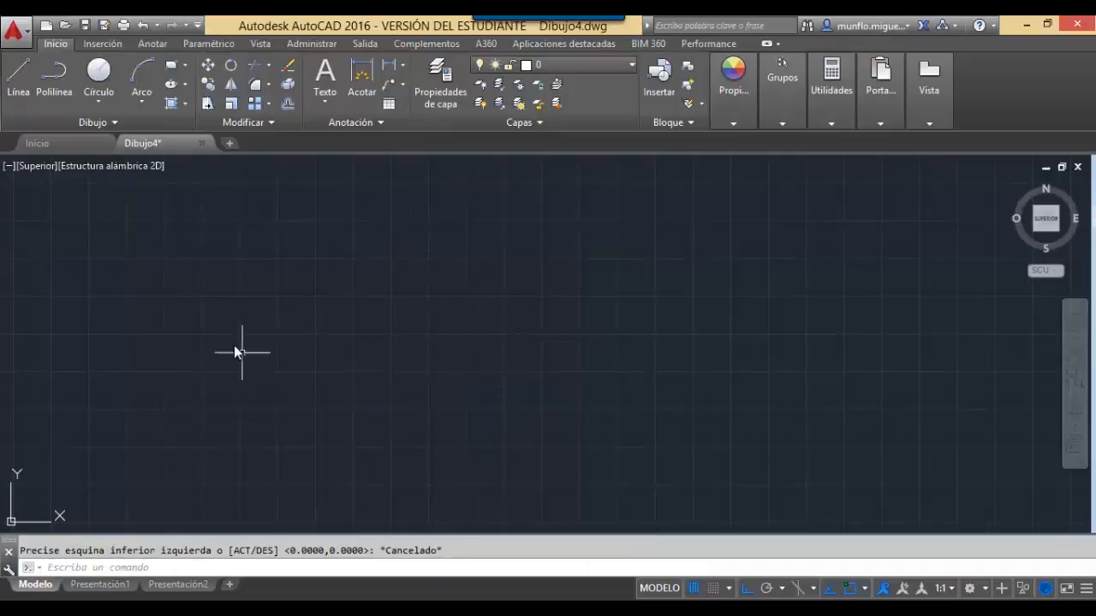
{"action": "left_click", "coordinate": [173, 66]}
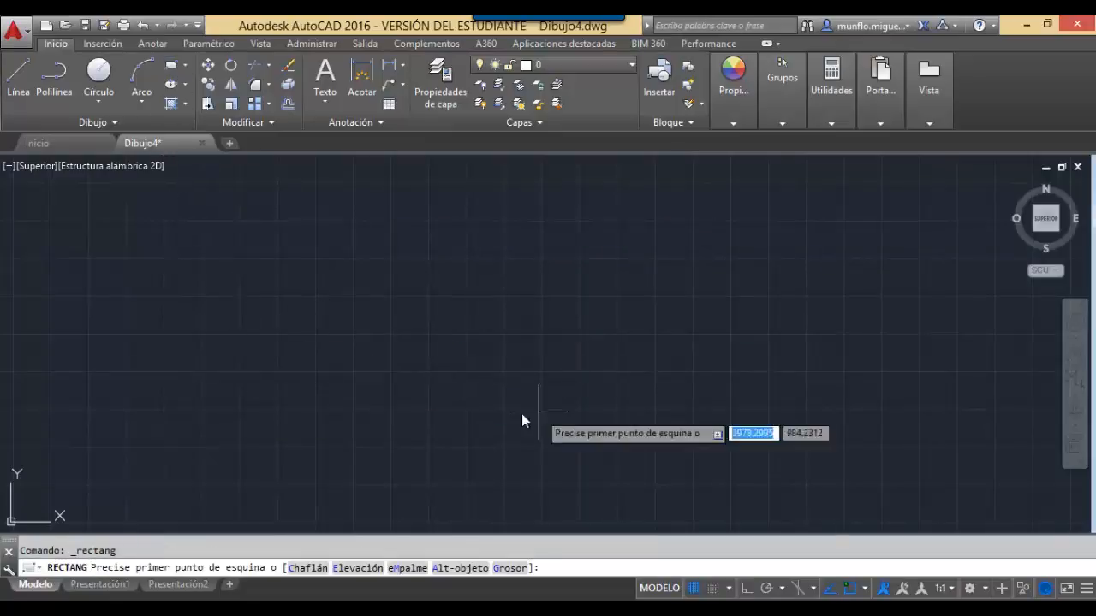
{"action": "left_click", "coordinate": [397, 372]}
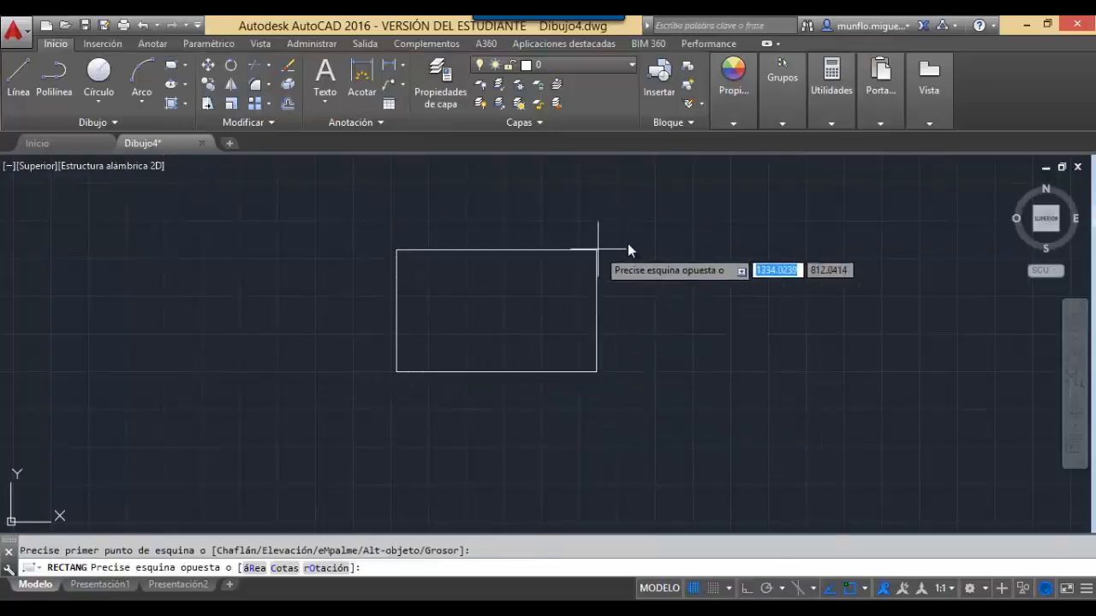
{"action": "left_click", "coordinate": [555, 187]}
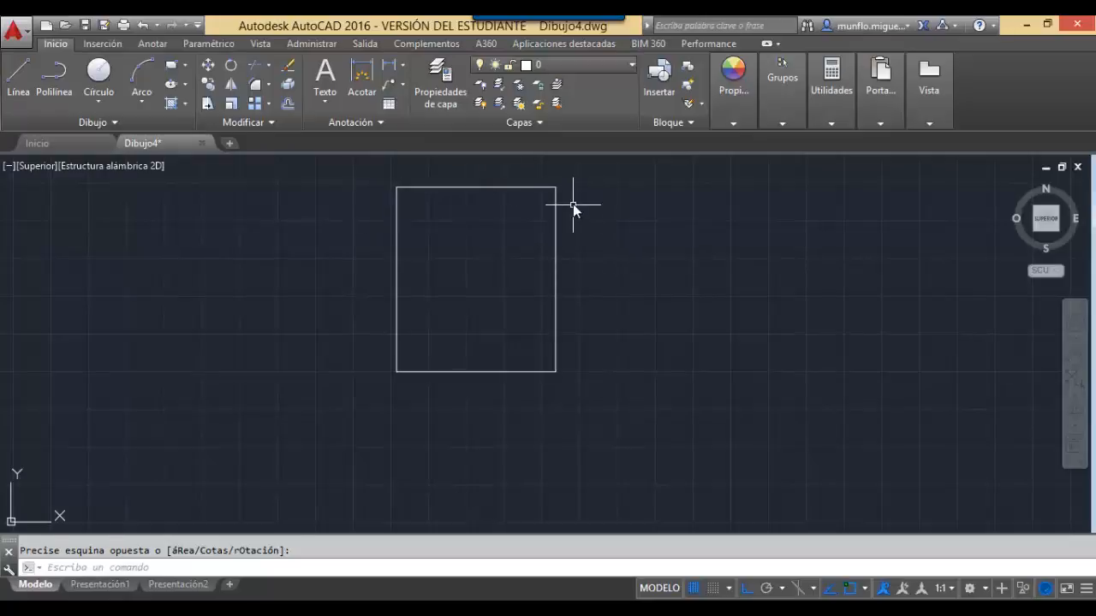
{"action": "key", "text": "Escape"}
{"action": "left_click", "coordinate": [556, 190]}
{"action": "mouse_move", "coordinate": [557, 190]}
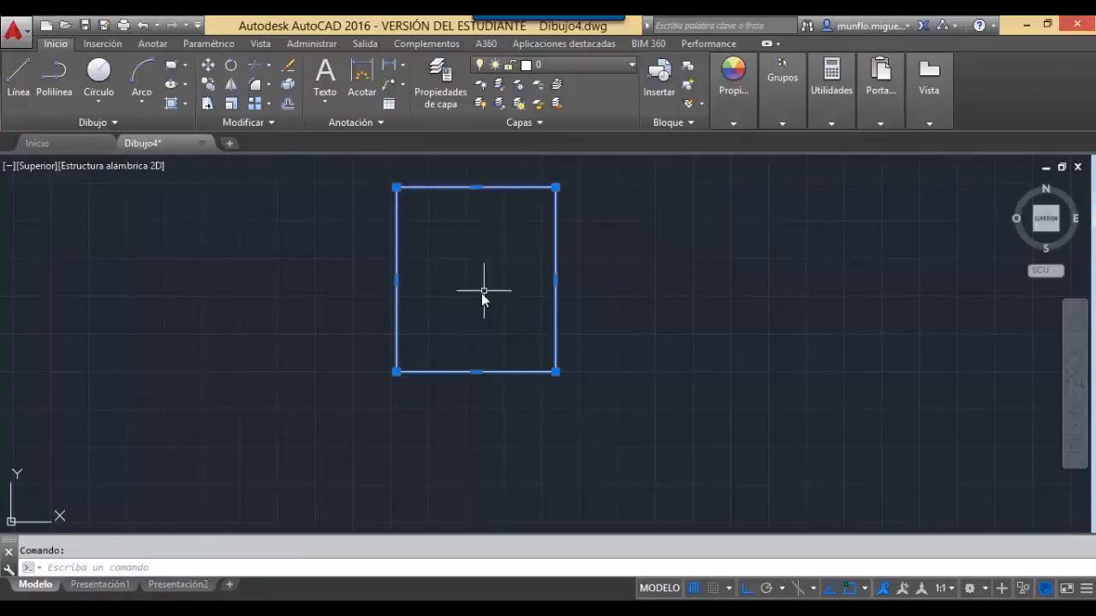
{"action": "key", "text": "Escape"}
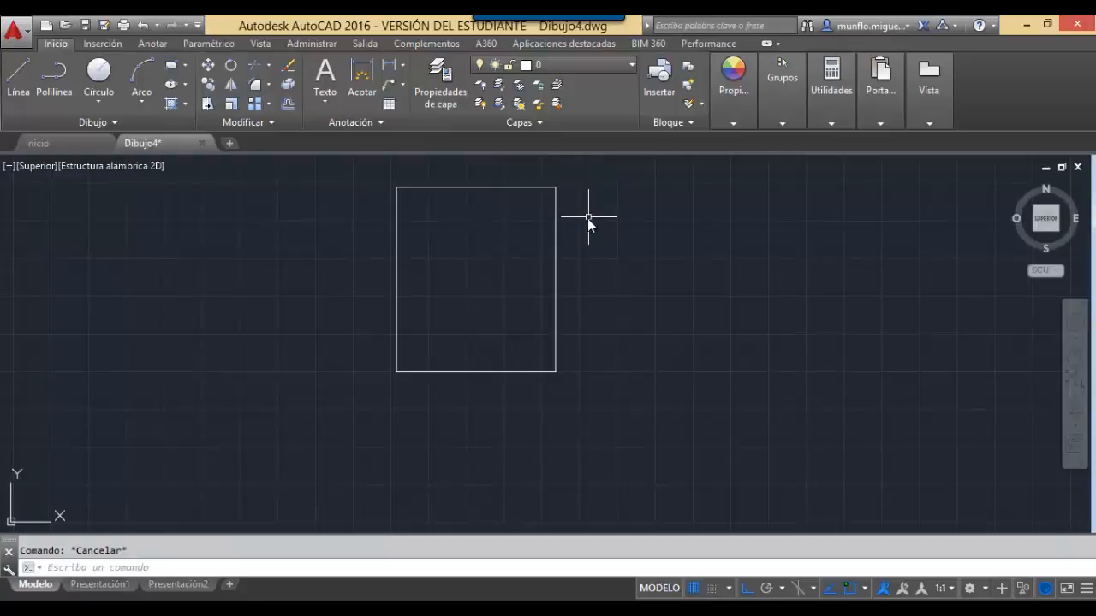
{"action": "left_click", "coordinate": [430, 187]}
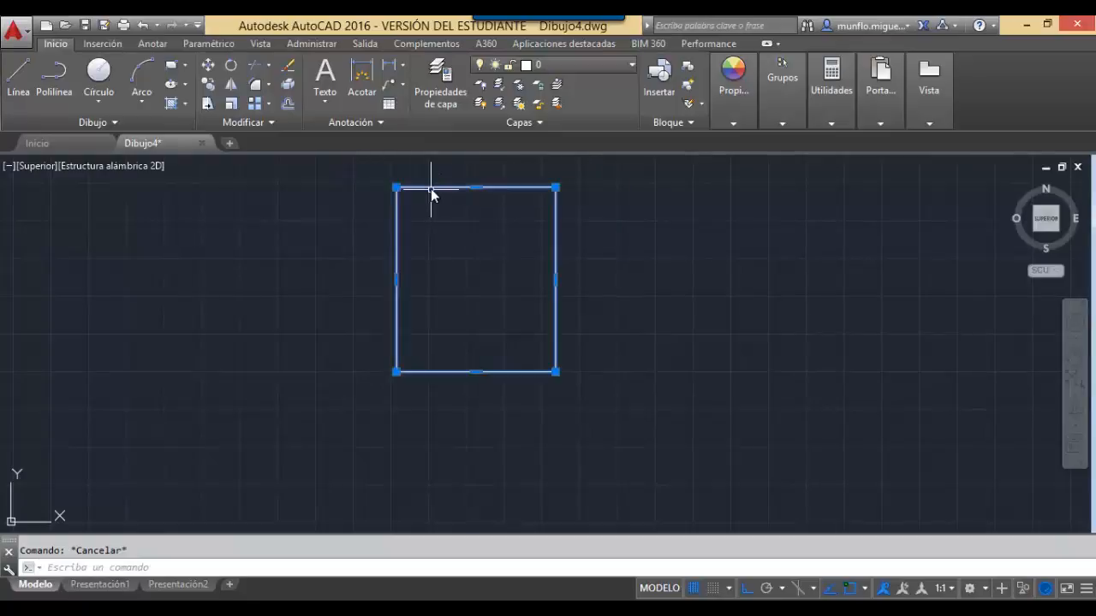
{"action": "key", "text": "Delete"}
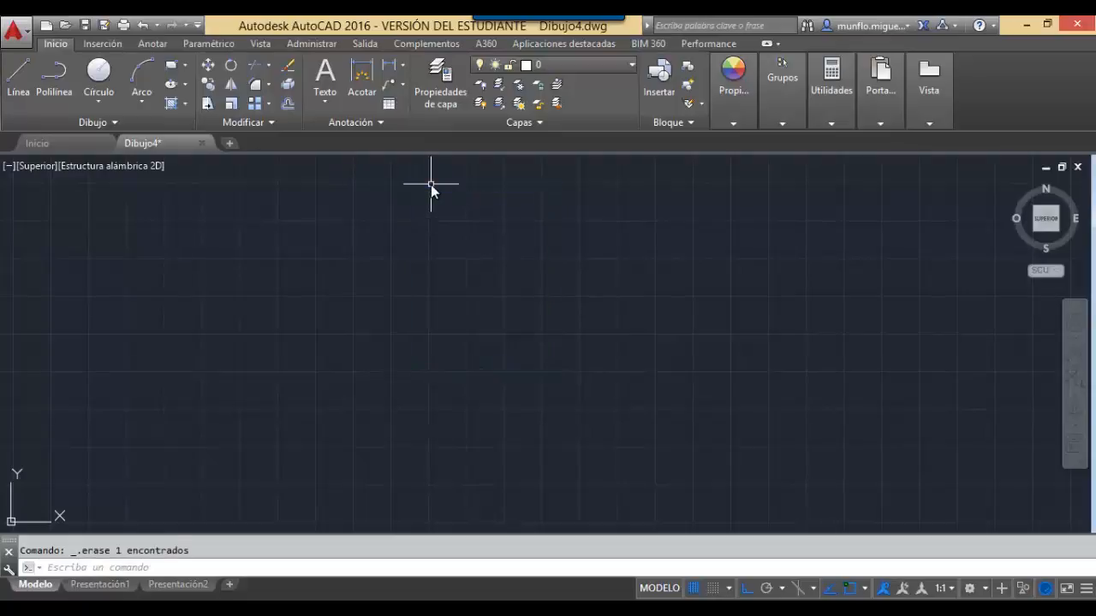
Set the model space limits with LIMITES to an A4 sheet from 0,0 to 210,297.
{"action": "key", "text": "Escape"}
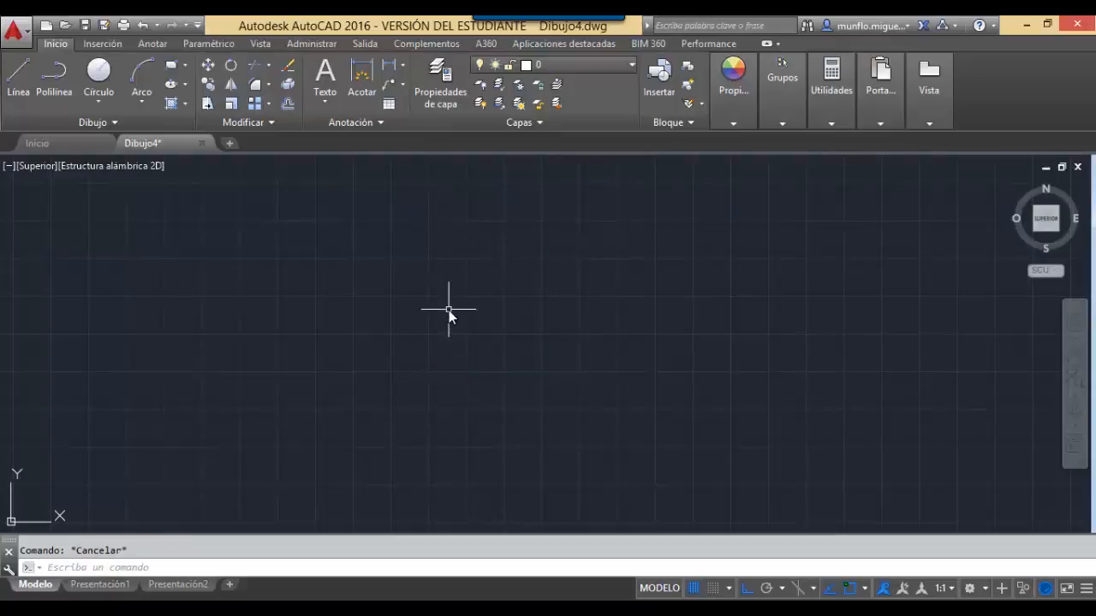
{"action": "type", "text": "LIMITES"}
{"action": "key", "text": "Return"}
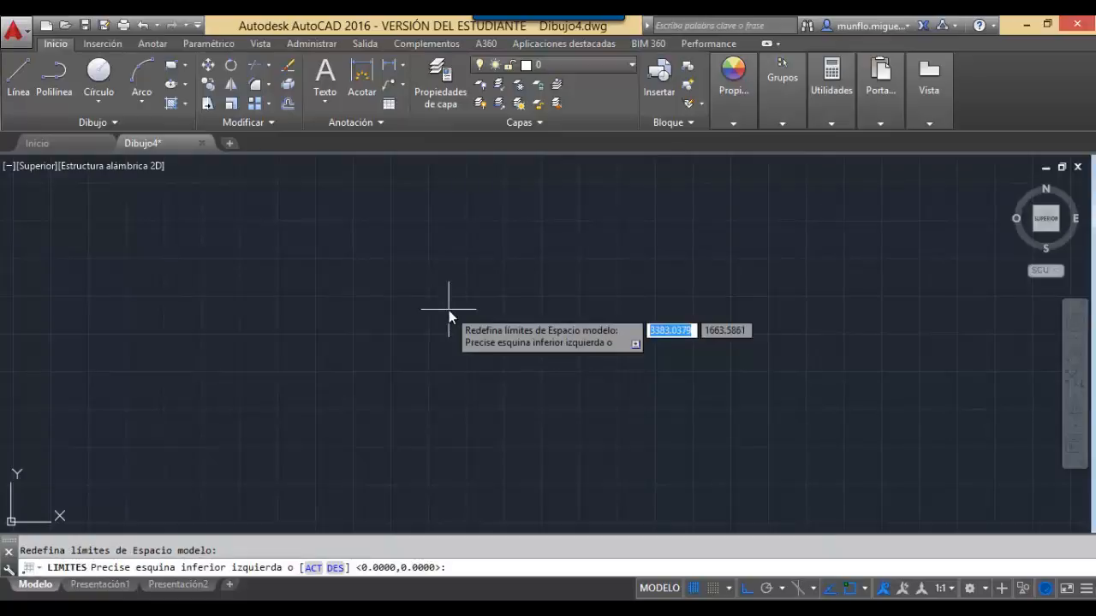
{"action": "type", "text": "0,"}
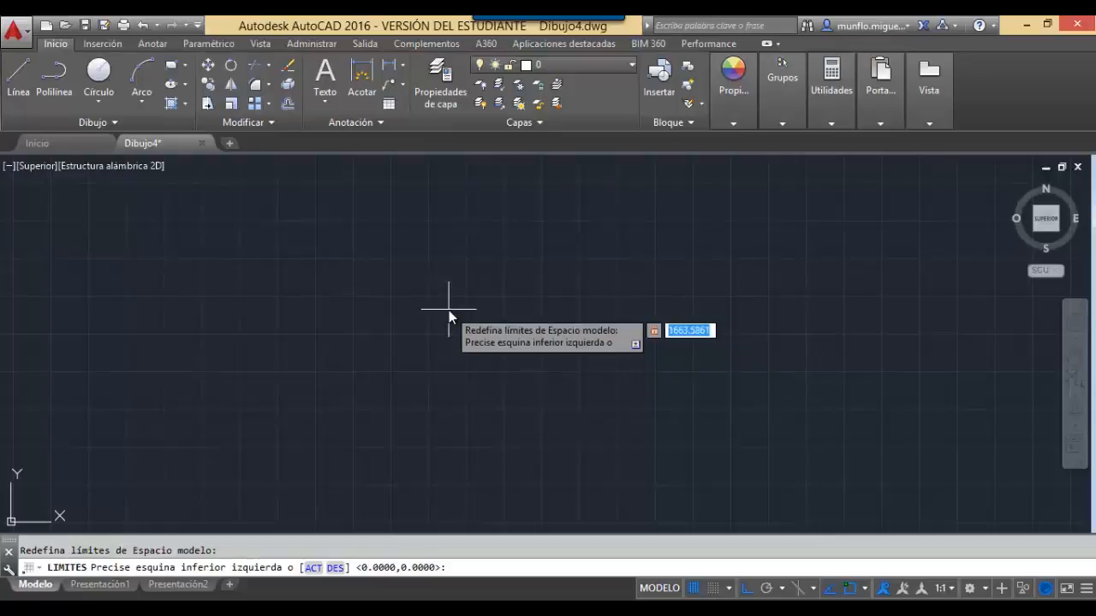
{"action": "type", "text": "0"}
{"action": "key", "text": "Return"}
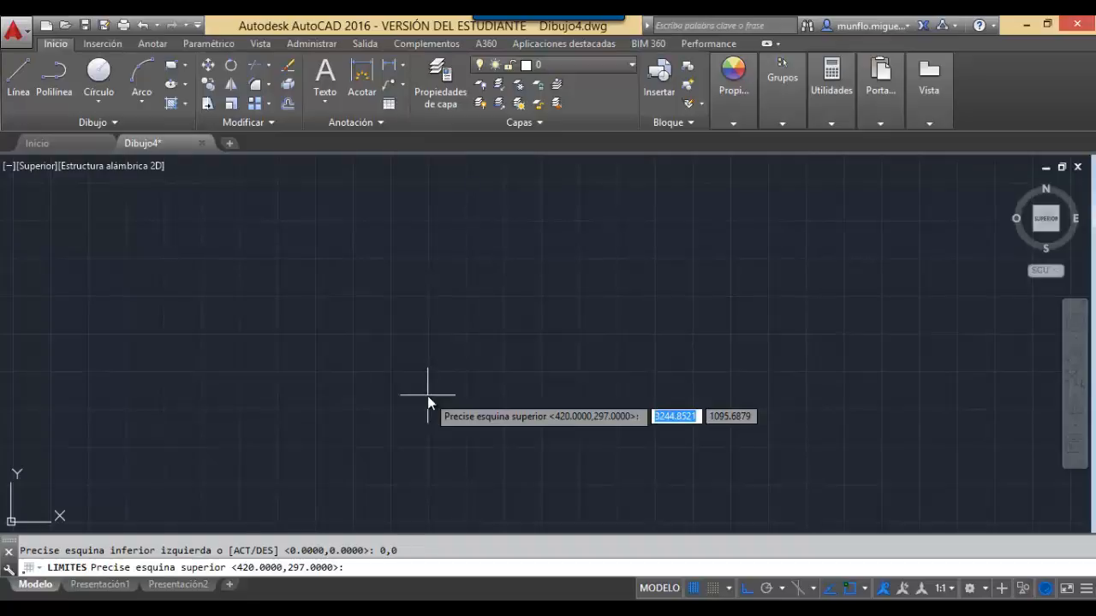
{"action": "type", "text": "210"}
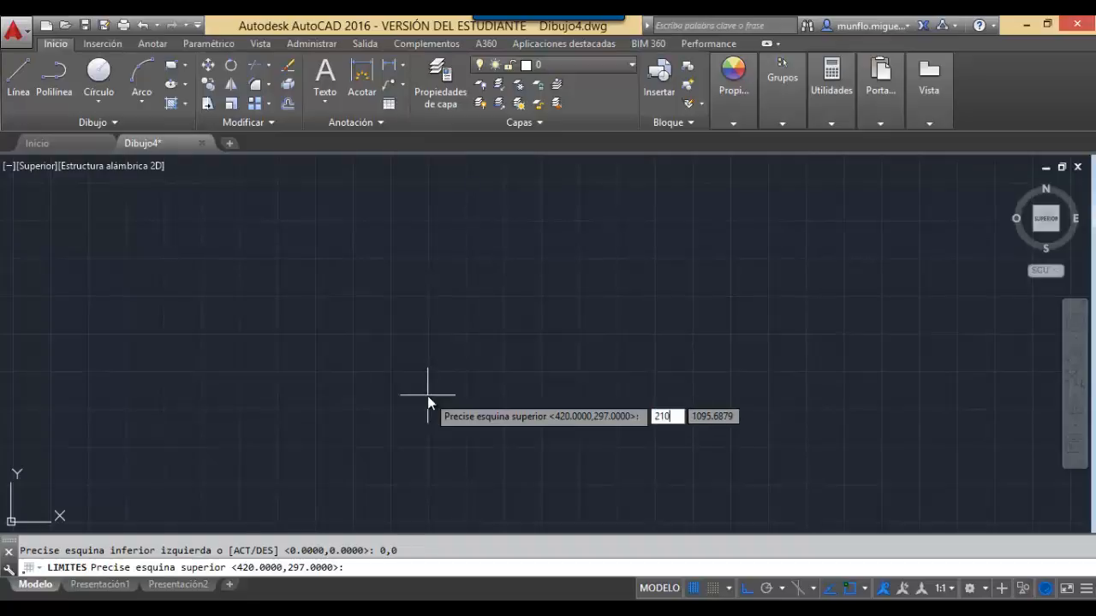
{"action": "key", "text": "Tab"}
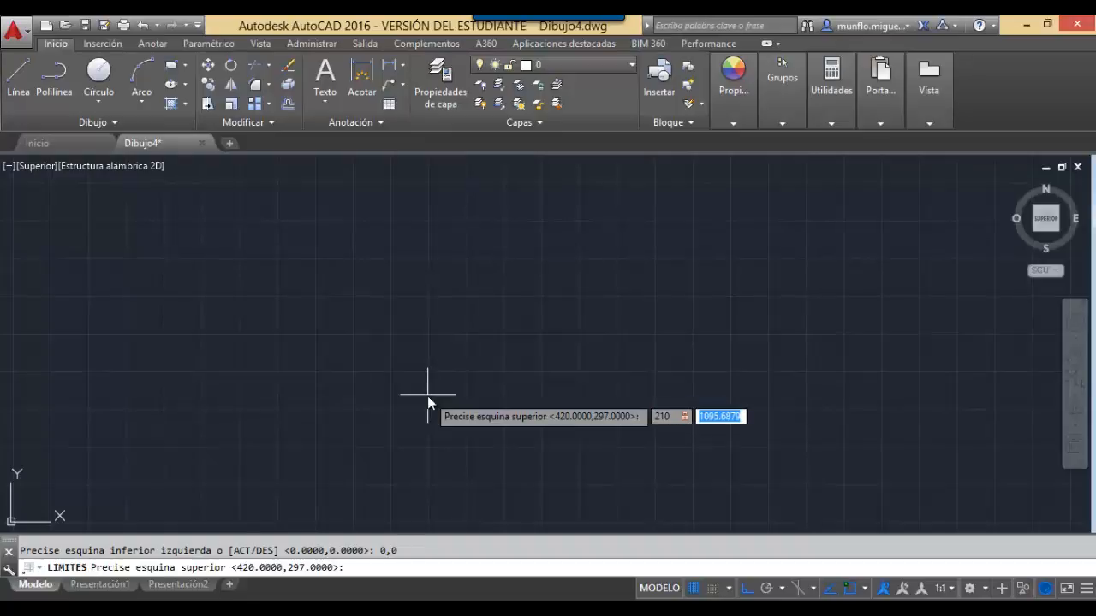
{"action": "type", "text": "297"}
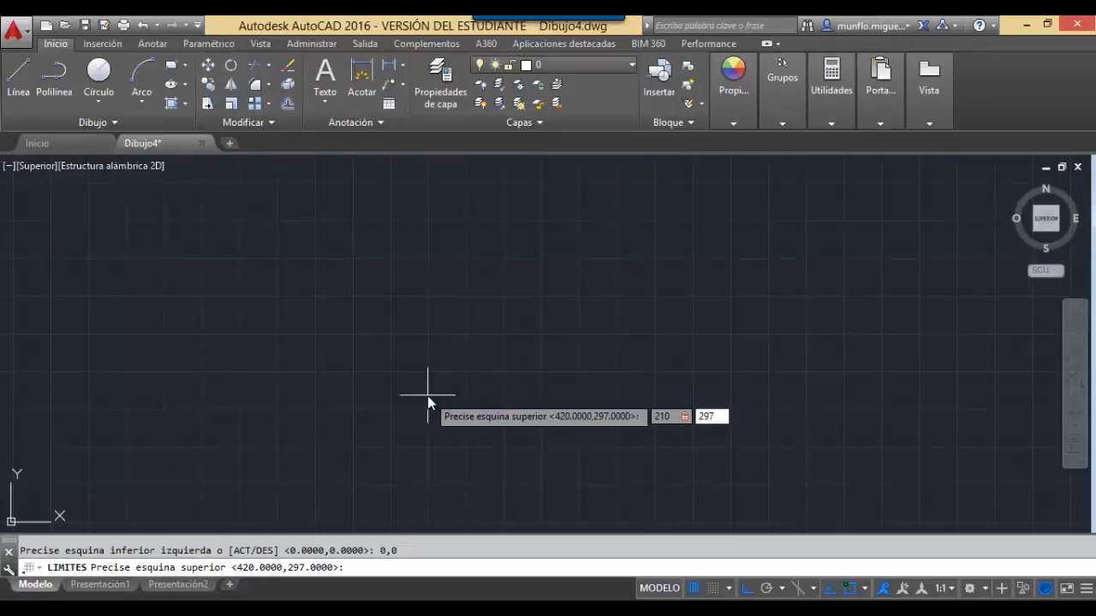
{"action": "key", "text": "Return"}
{"action": "key", "text": "Escape"}
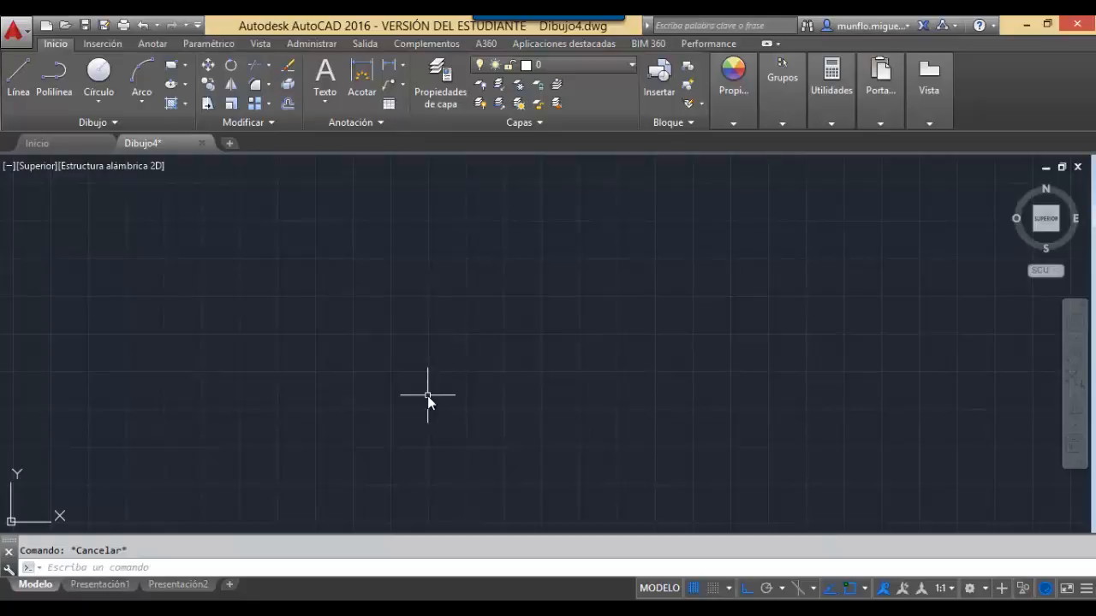
Dismiss the shortcut menu and start the ZOOM command.
{"action": "right_click", "coordinate": [427, 396]}
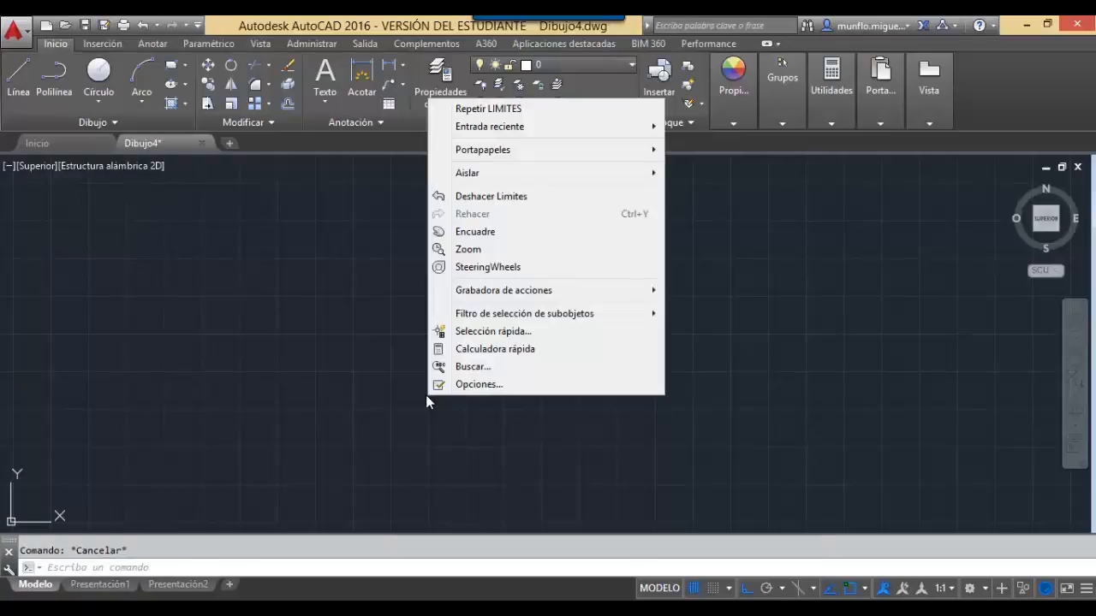
{"action": "key", "text": "Escape"}
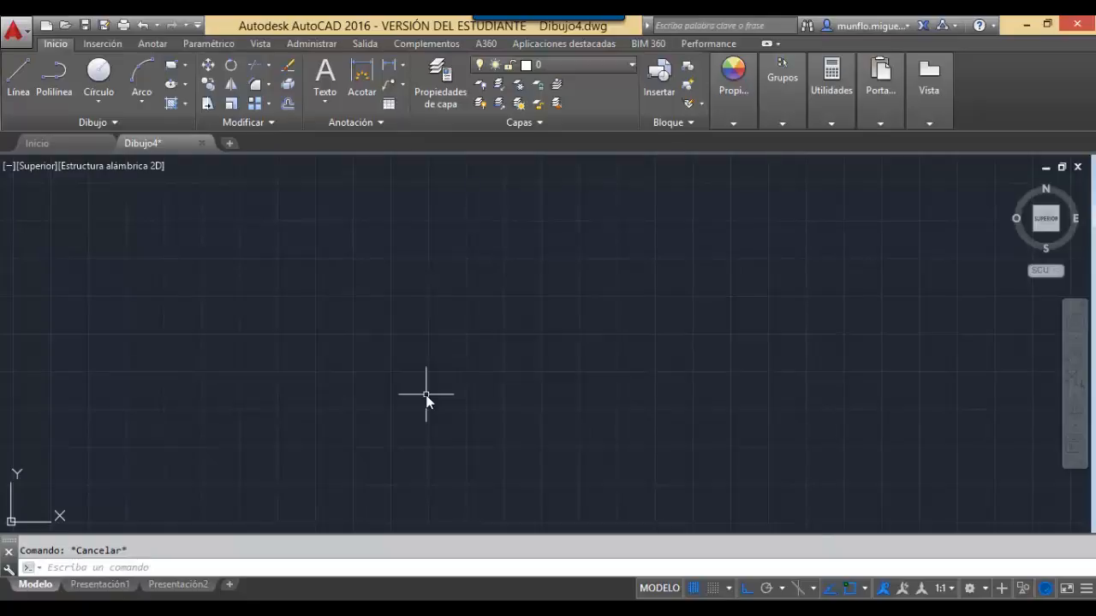
{"action": "type", "text": "zoom"}
{"action": "key", "text": "Return"}
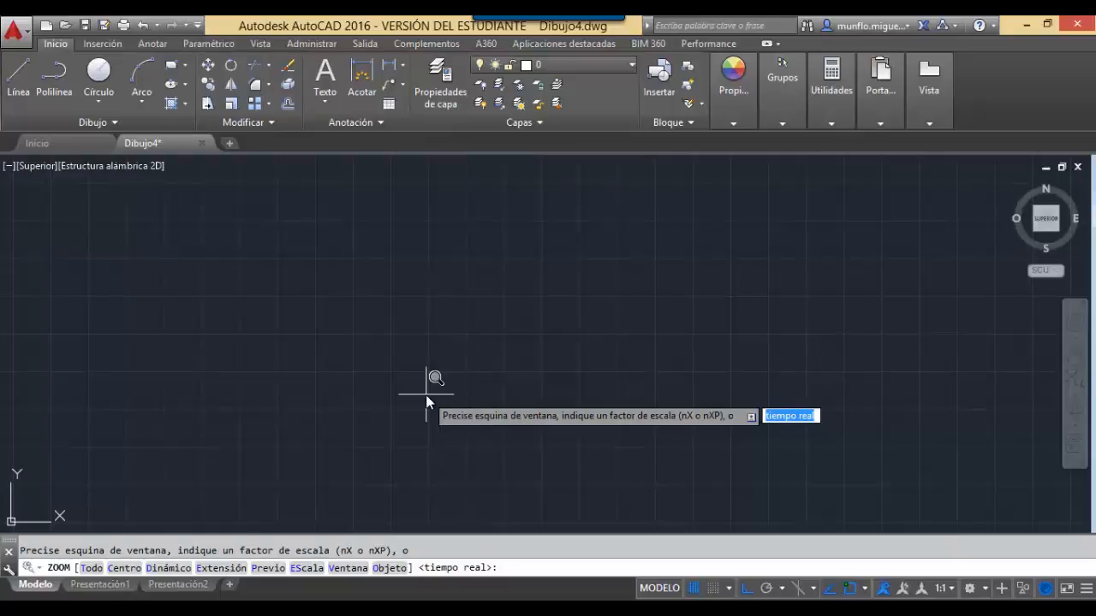
{"action": "type", "text": "t"}
{"action": "key", "text": "Return"}
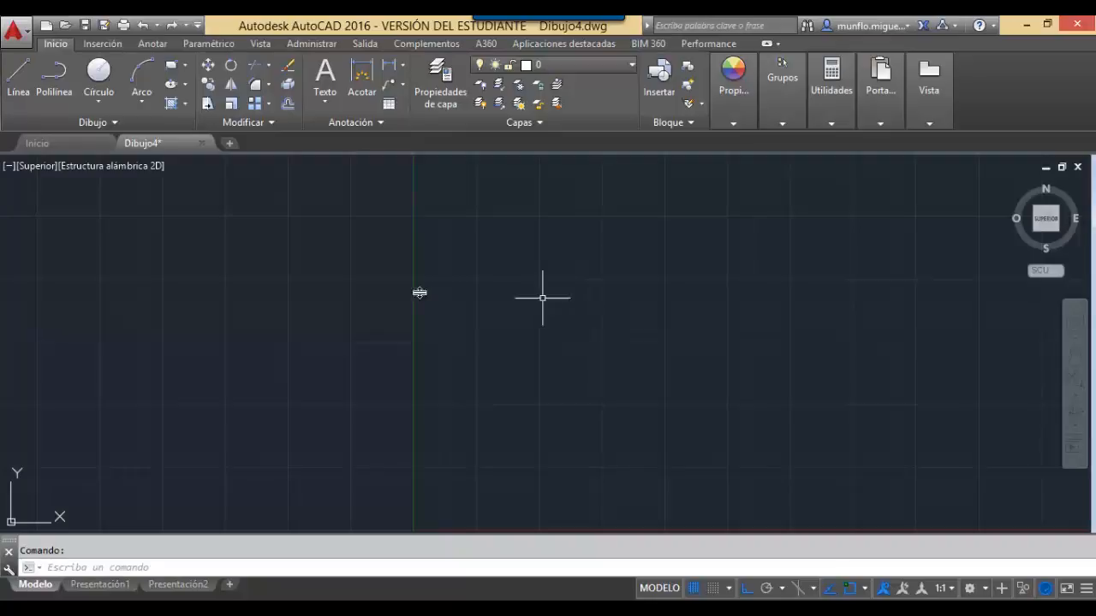
{"action": "left_click", "coordinate": [16, 31]}
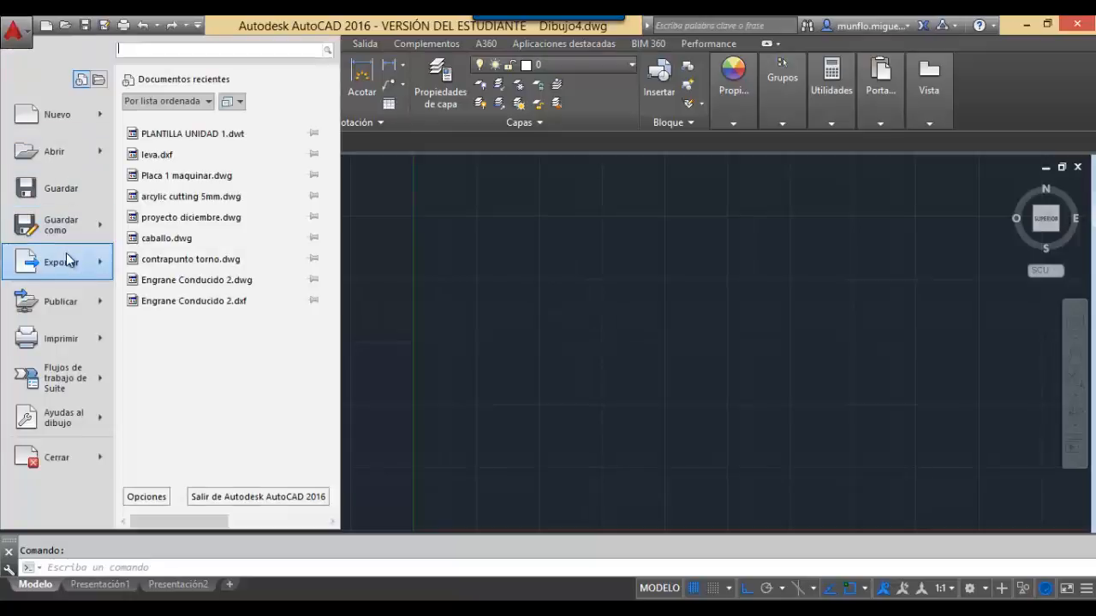
{"action": "mouse_move", "coordinate": [68, 226]}
{"action": "left_click", "coordinate": [185, 128]}
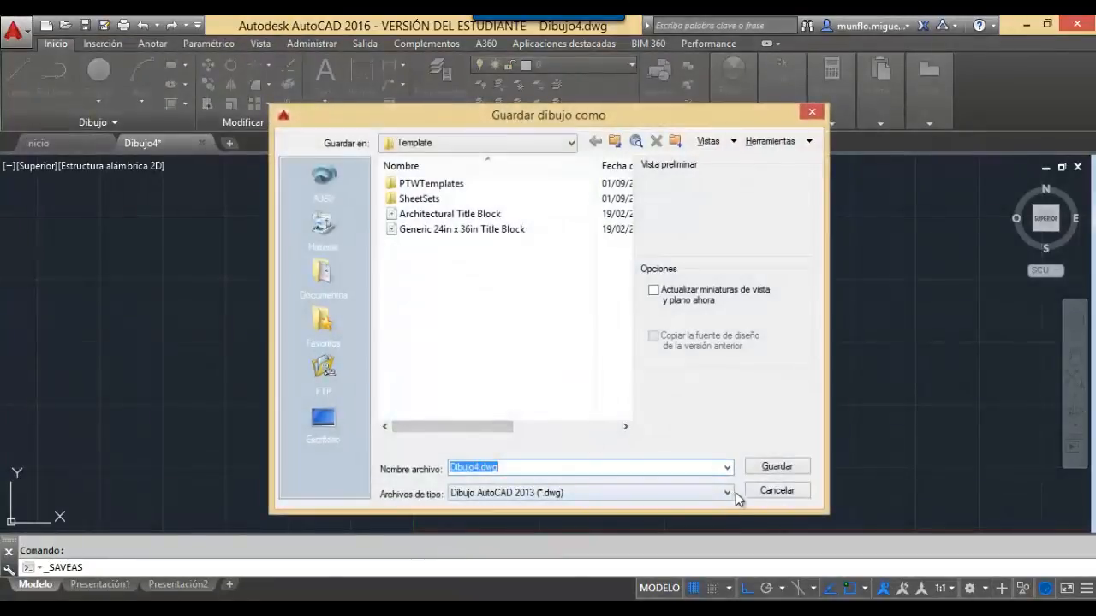
{"action": "left_click", "coordinate": [766, 492]}
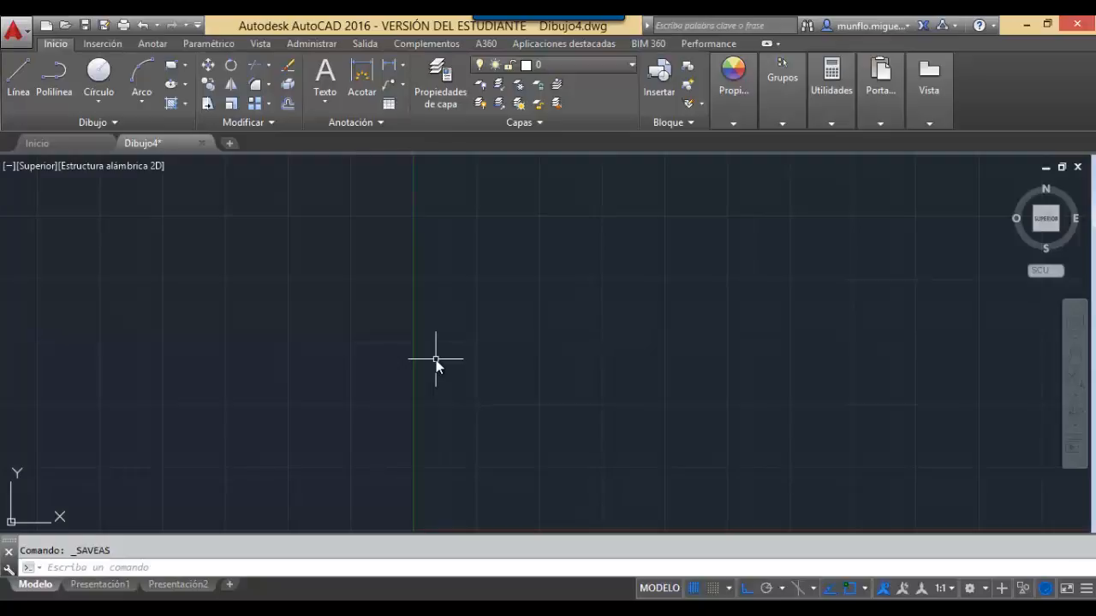
{"action": "left_click", "coordinate": [446, 99]}
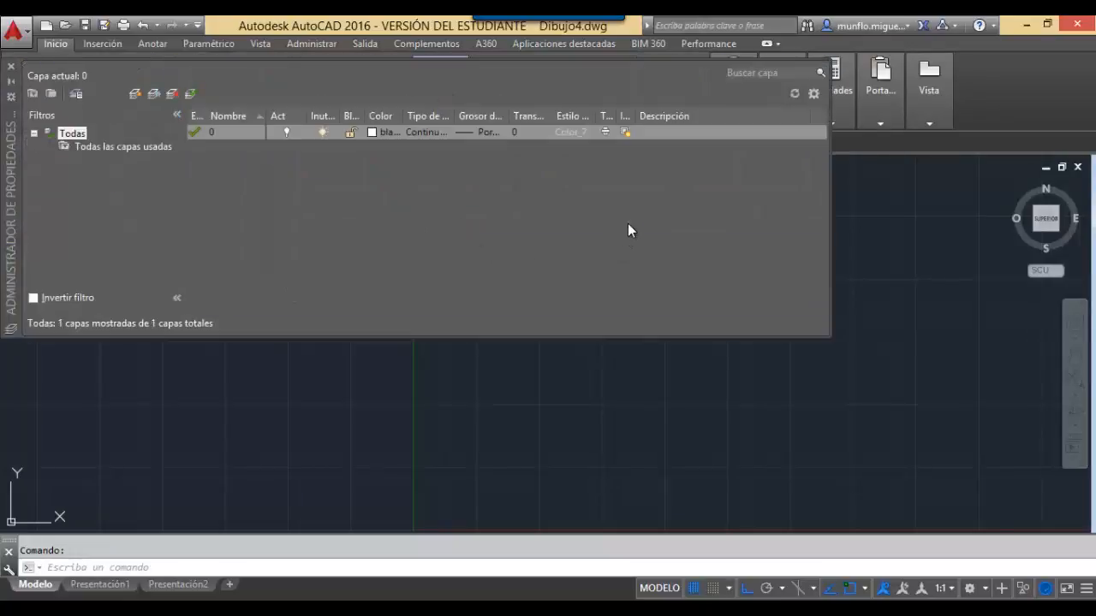
{"action": "left_click", "coordinate": [10, 66]}
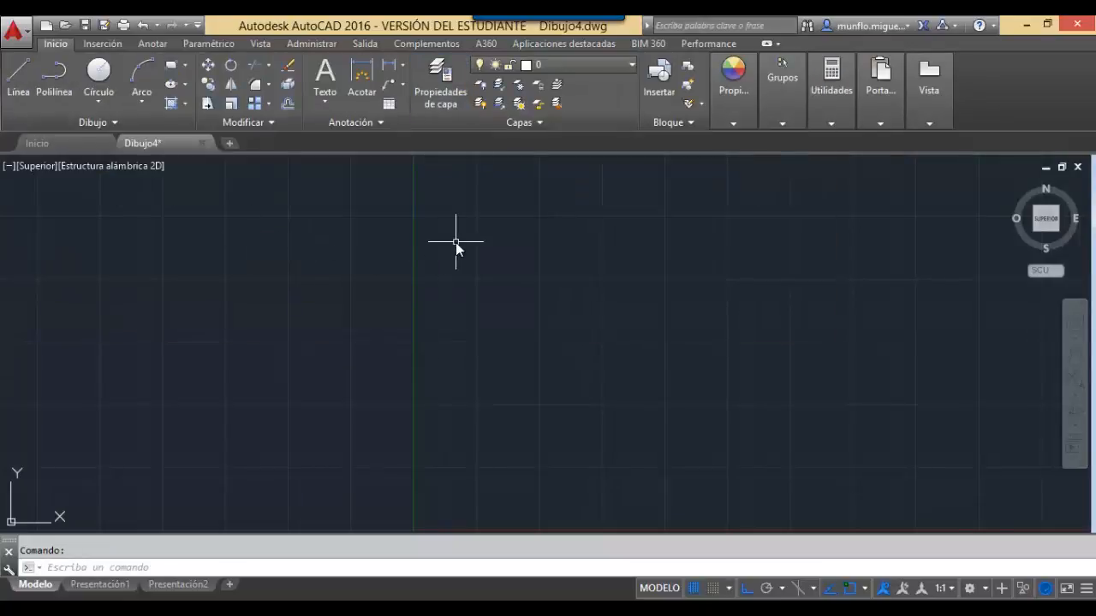
{"action": "type", "text": "CAPA"}
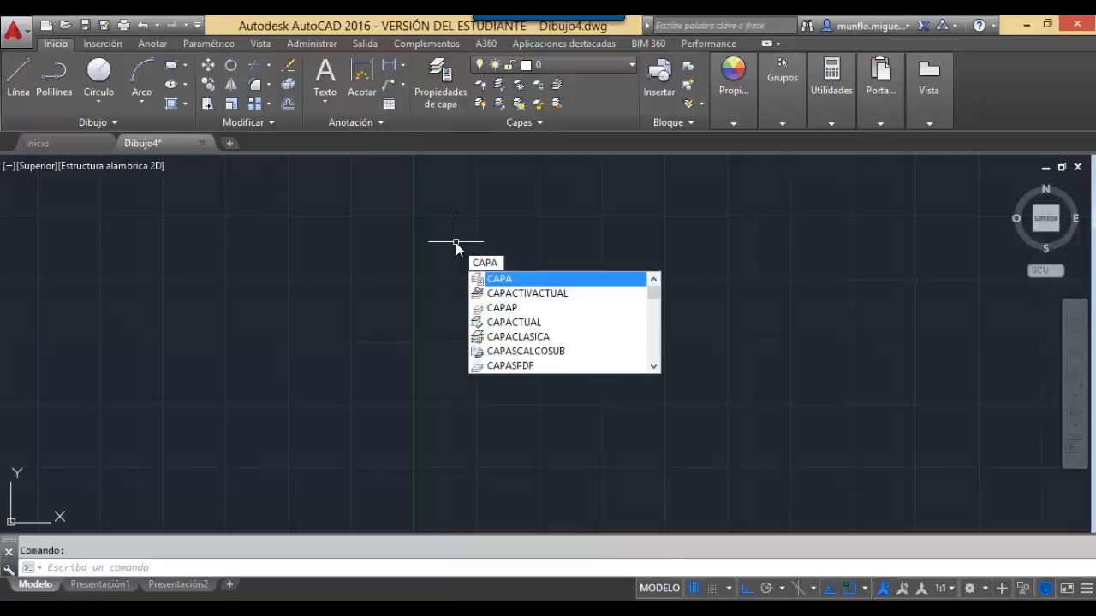
Open layer properties and describe layer 0 as 'capa de Dibujo'.
{"action": "key", "text": "Return"}
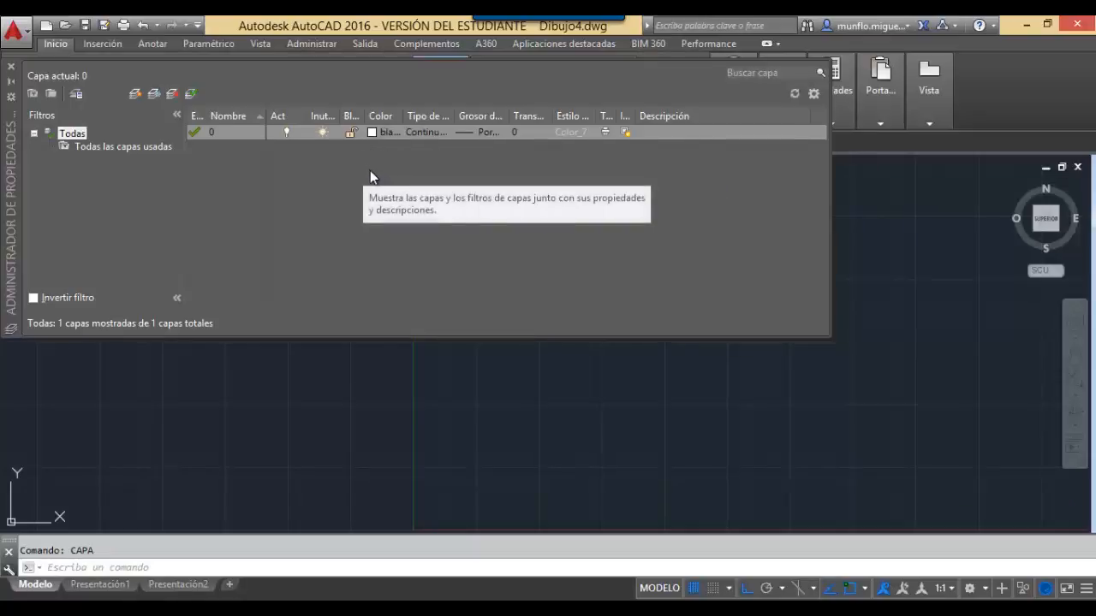
{"action": "left_click", "coordinate": [665, 132]}
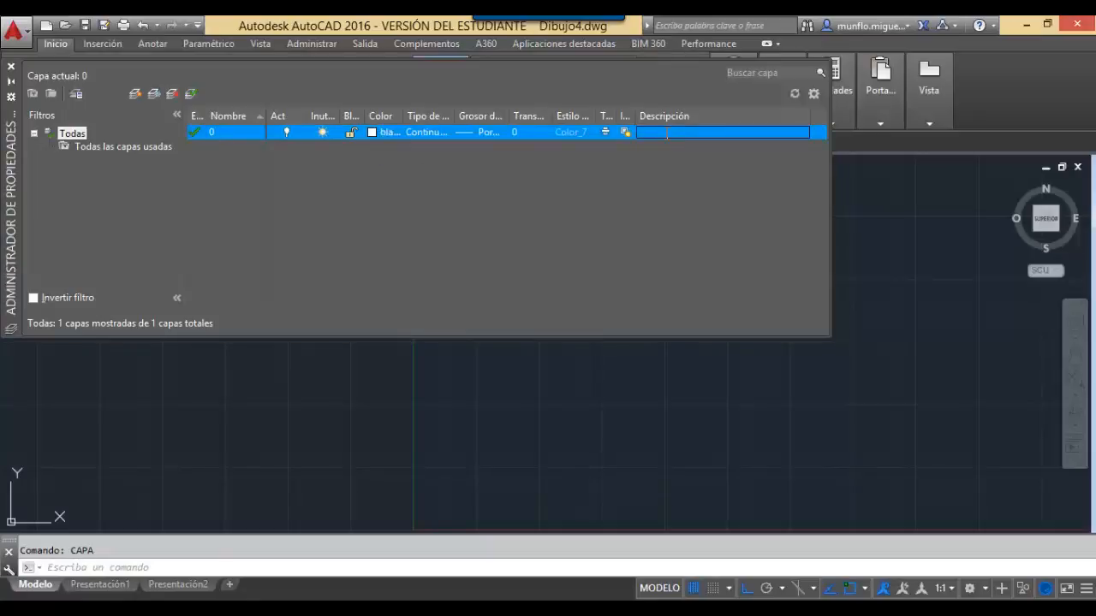
{"action": "type", "text": "ca"}
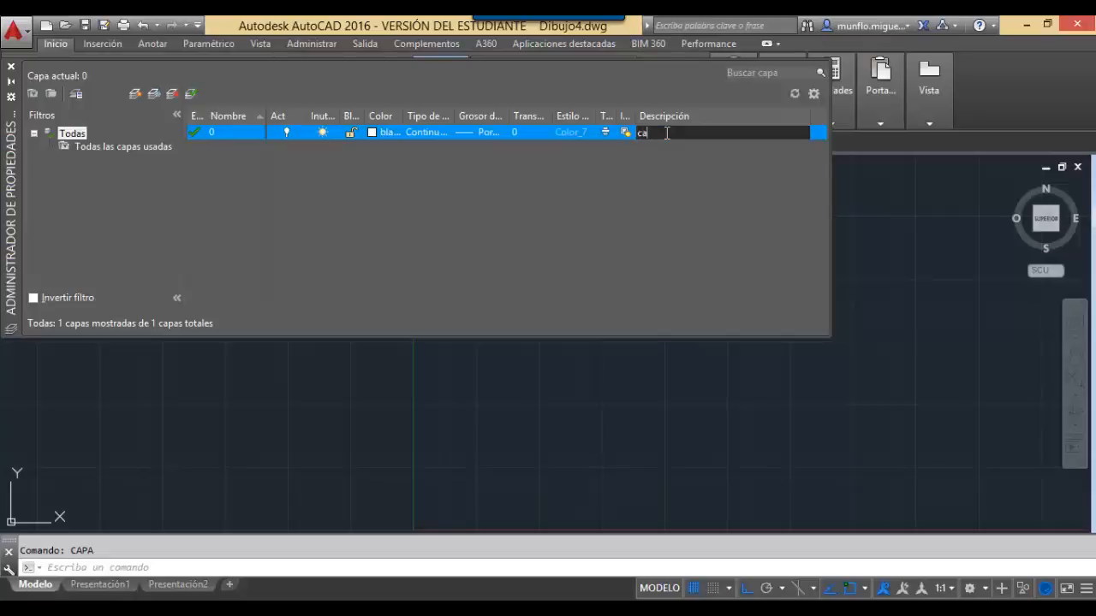
{"action": "type", "text": "pa de Dibujo"}
{"action": "key", "text": "Return"}
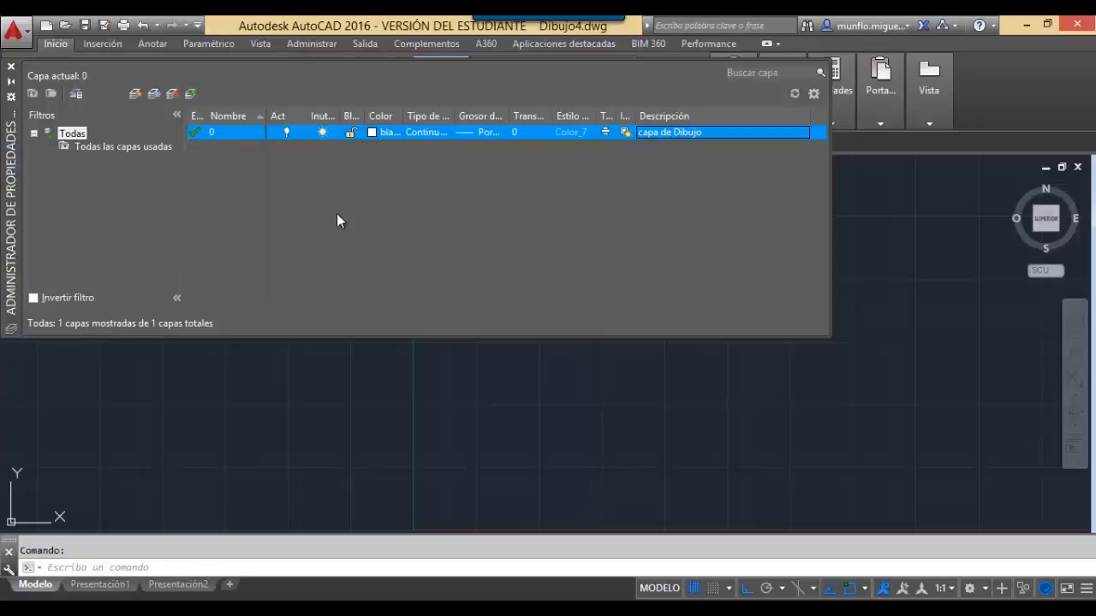
Create a new layer and name it 'limite'.
{"action": "left_click", "coordinate": [137, 95]}
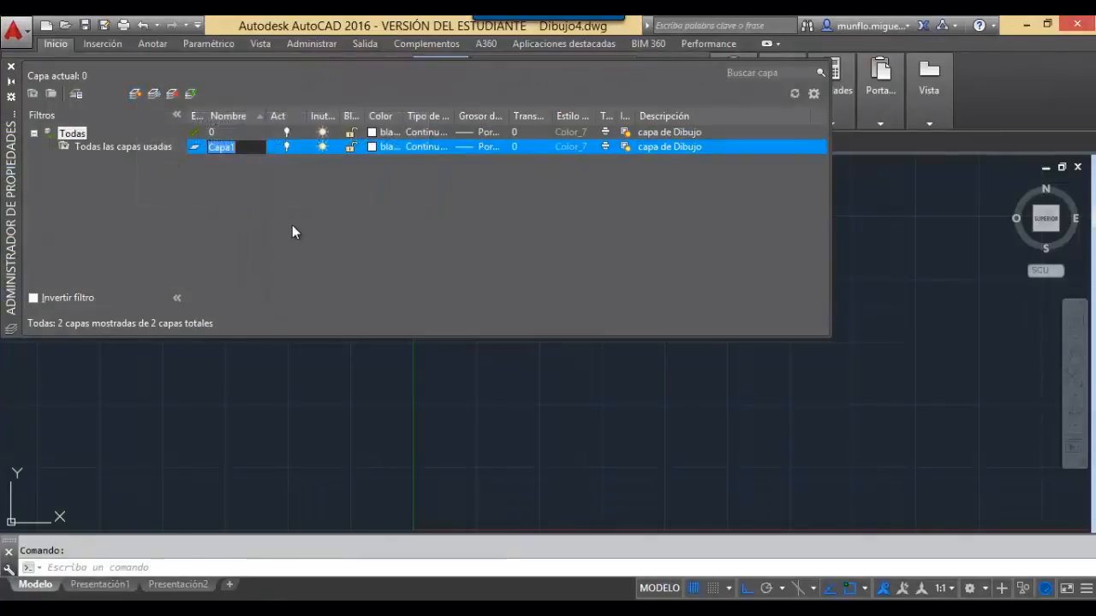
{"action": "left_click", "coordinate": [245, 150]}
{"action": "key", "text": "BackSpace"}
{"action": "key", "text": "BackSpace"}
{"action": "key", "text": "BackSpace"}
{"action": "key", "text": "BackSpace"}
{"action": "key", "text": "BackSpace"}
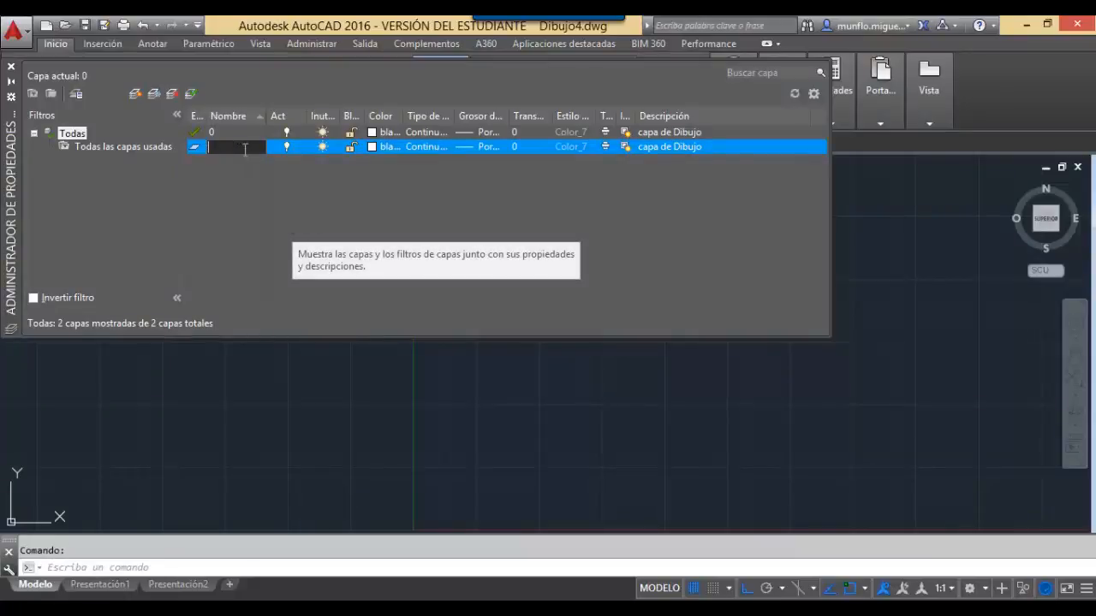
{"action": "type", "text": "limites"}
{"action": "key", "text": "BackSpace"}
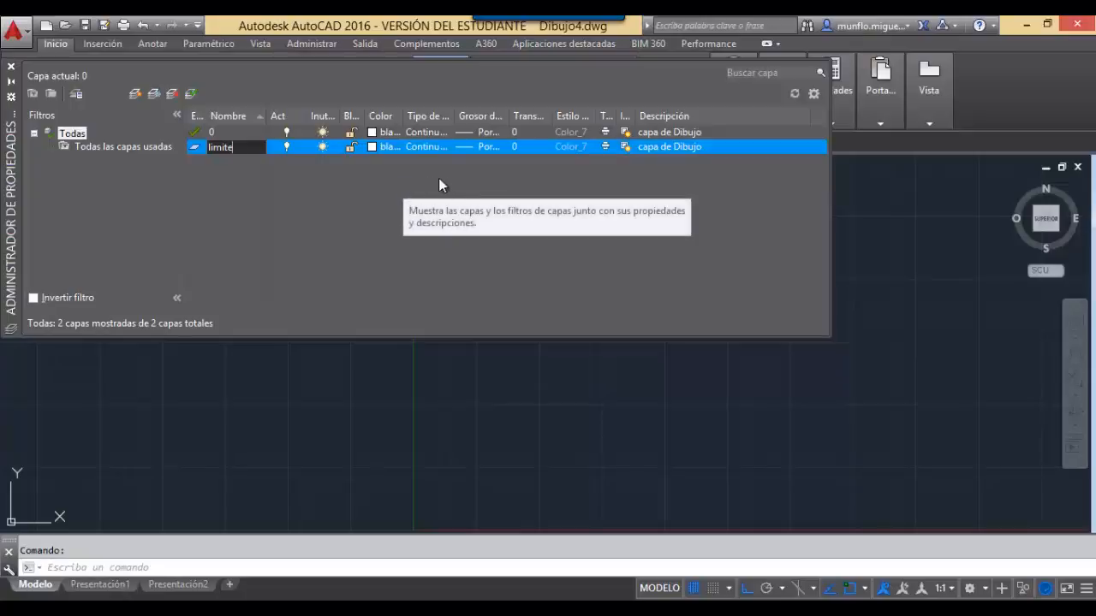
{"action": "key", "text": "Return"}
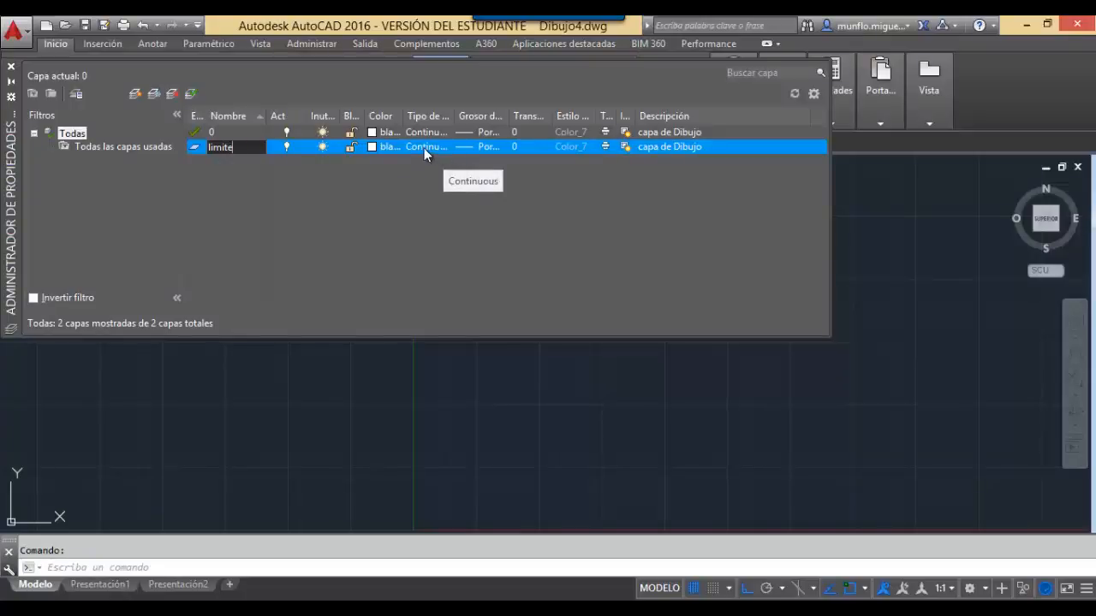
Load the ACAD_ISO02W100 dashed linetype and assign it to layer limite.
{"action": "left_click", "coordinate": [424, 148]}
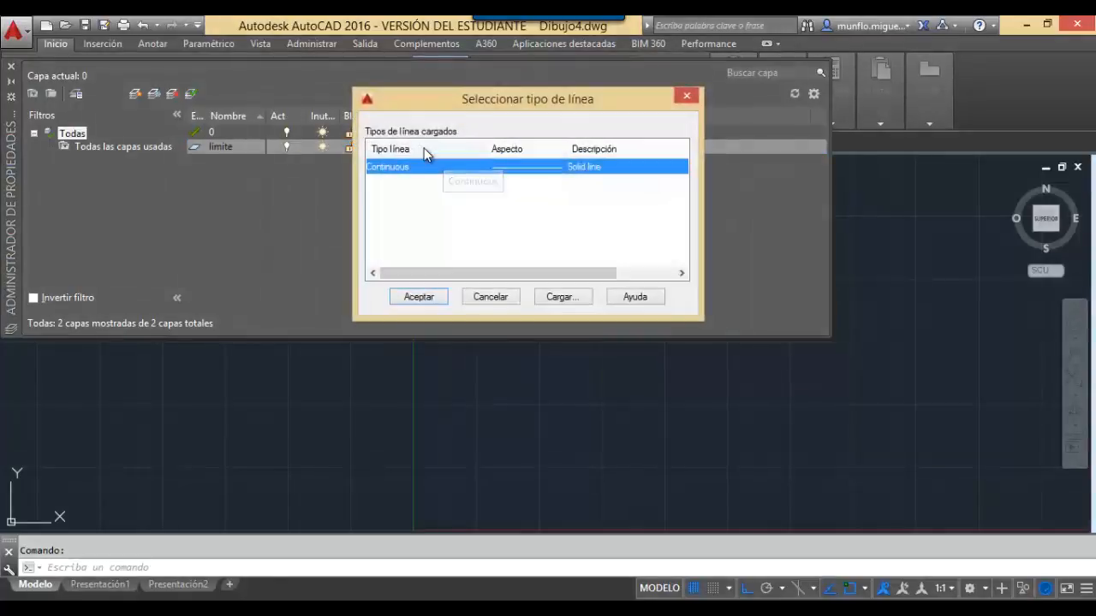
{"action": "mouse_move", "coordinate": [430, 101]}
{"action": "left_mouse_down"}
{"action": "mouse_move", "coordinate": [477, 264]}
{"action": "mouse_move", "coordinate": [417, 98]}
{"action": "left_mouse_up"}
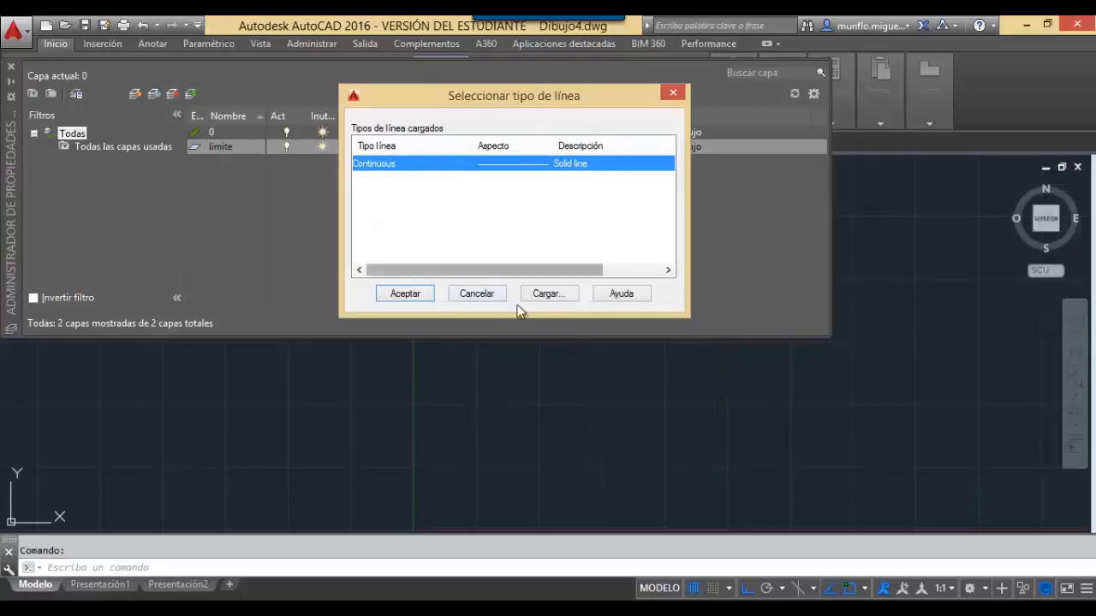
{"action": "left_click", "coordinate": [547, 294]}
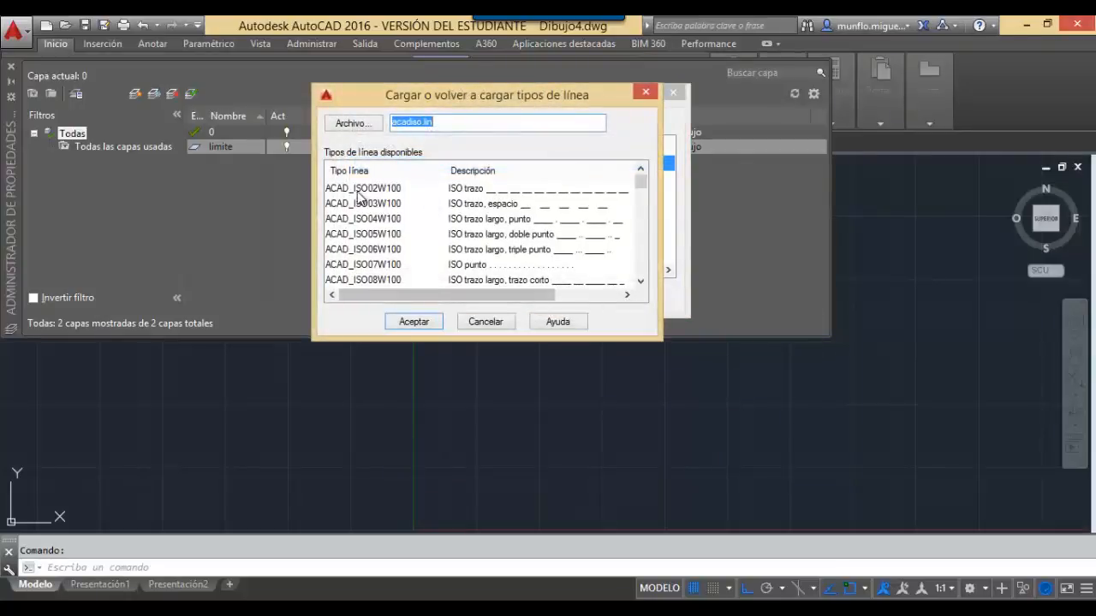
{"action": "mouse_move", "coordinate": [641, 183]}
{"action": "left_mouse_down"}
{"action": "mouse_move", "coordinate": [637, 281]}
{"action": "mouse_move", "coordinate": [645, 175]}
{"action": "left_mouse_up"}
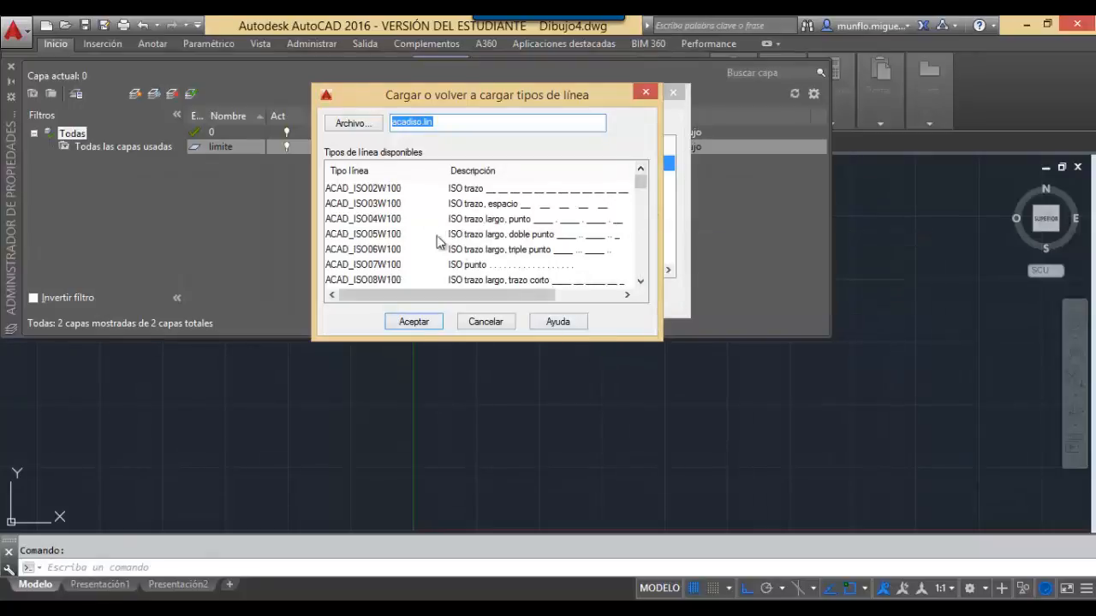
{"action": "left_click", "coordinate": [367, 192]}
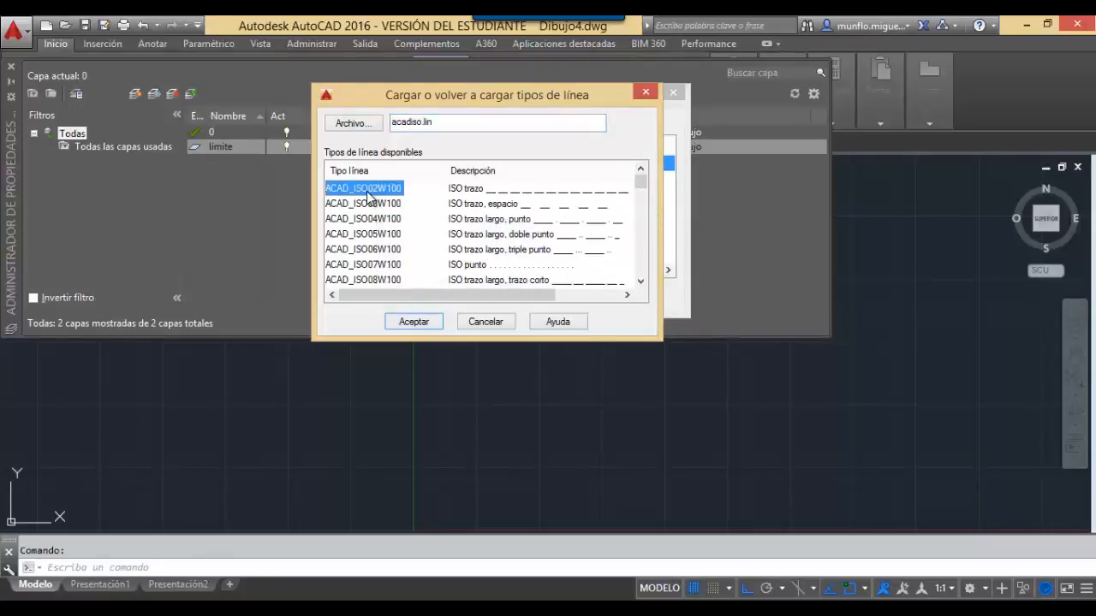
{"action": "left_click", "coordinate": [418, 325]}
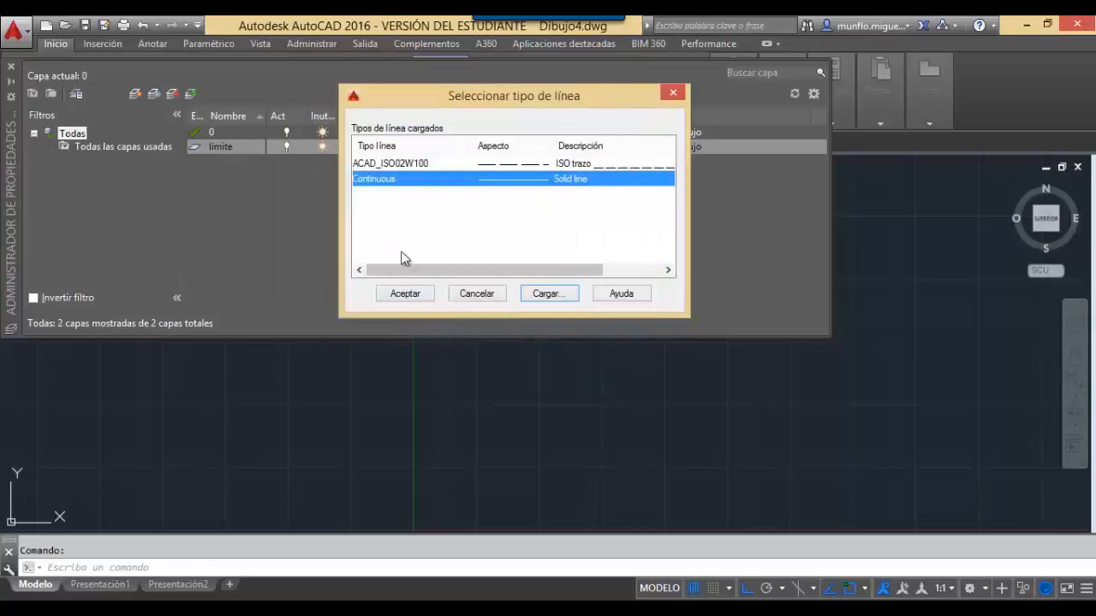
{"action": "left_click", "coordinate": [401, 164]}
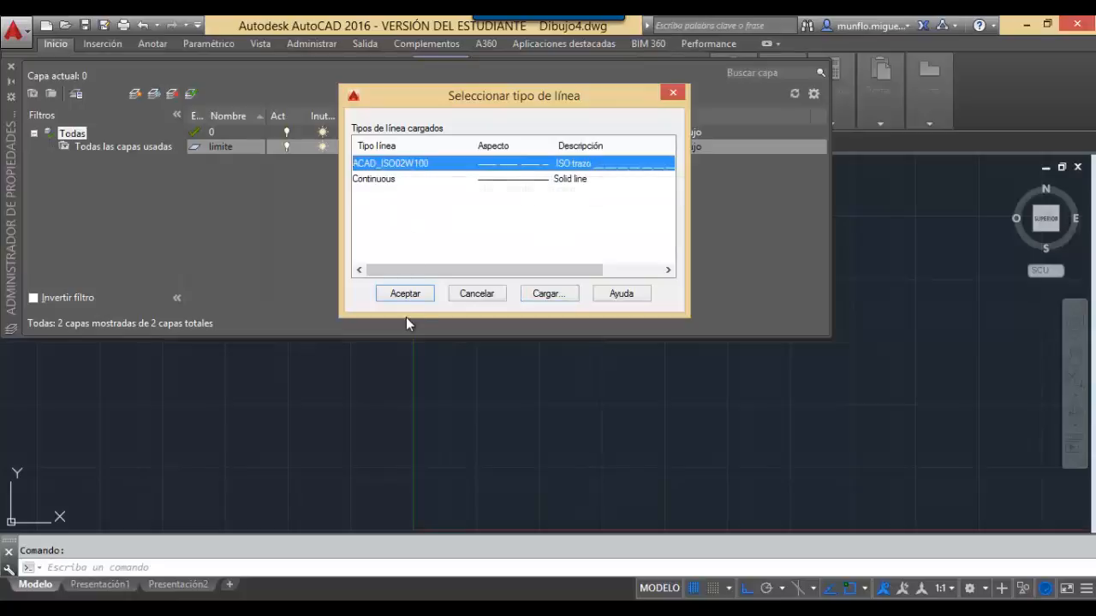
{"action": "left_click", "coordinate": [405, 294]}
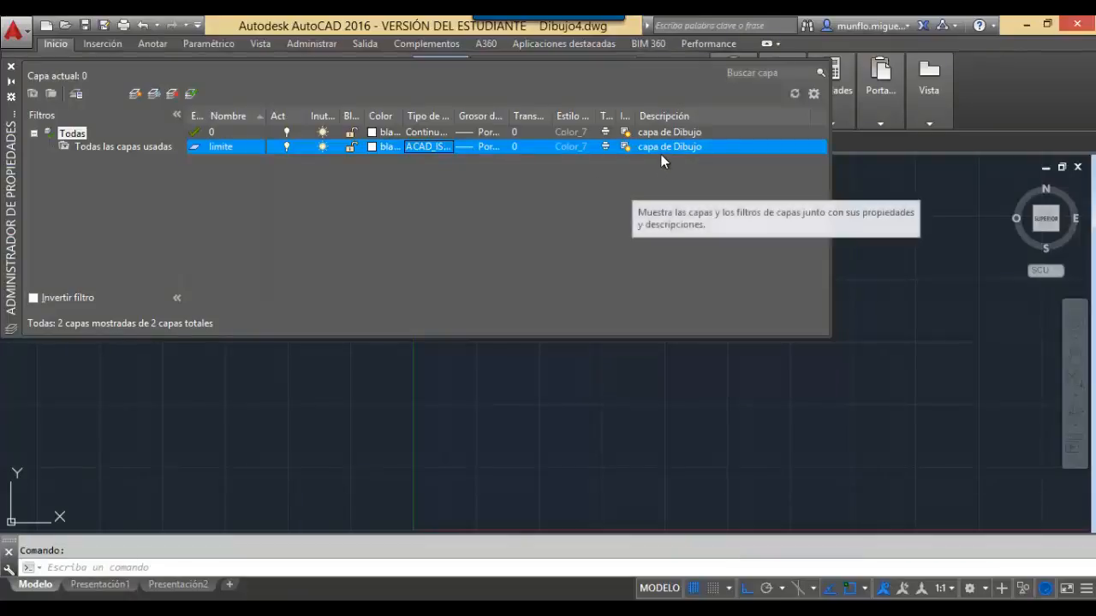
Describe limite as 'capa de limite' and add a new layer.
{"action": "left_click", "coordinate": [686, 152]}
{"action": "left_click", "coordinate": [704, 147]}
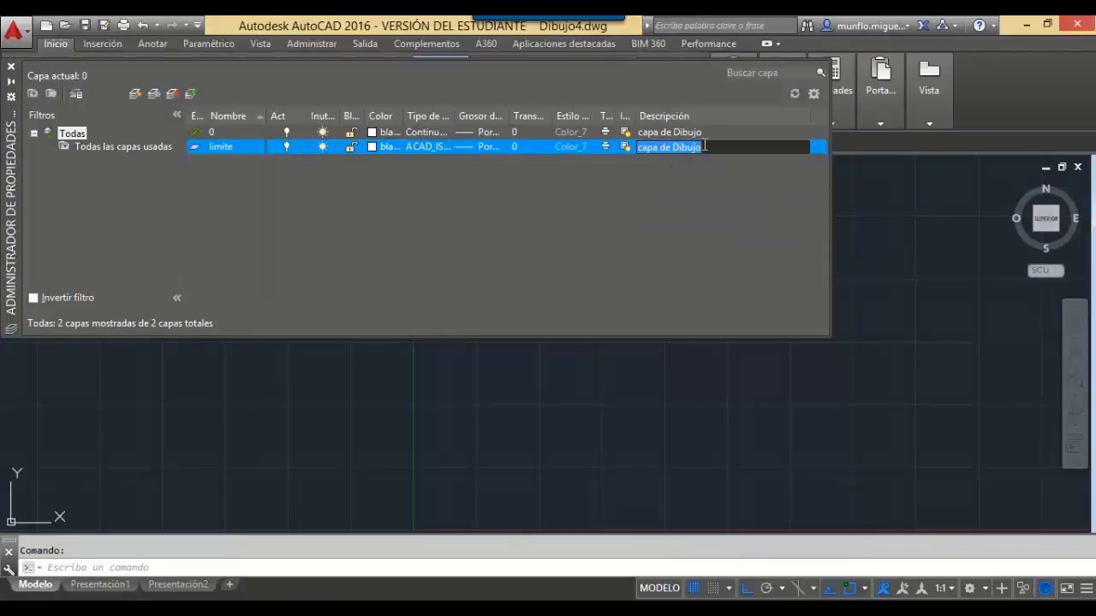
{"action": "key", "text": "BackSpace"}
{"action": "key", "text": "BackSpace"}
{"action": "key", "text": "BackSpace"}
{"action": "key", "text": "BackSpace"}
{"action": "key", "text": "BackSpace"}
{"action": "key", "text": "BackSpace"}
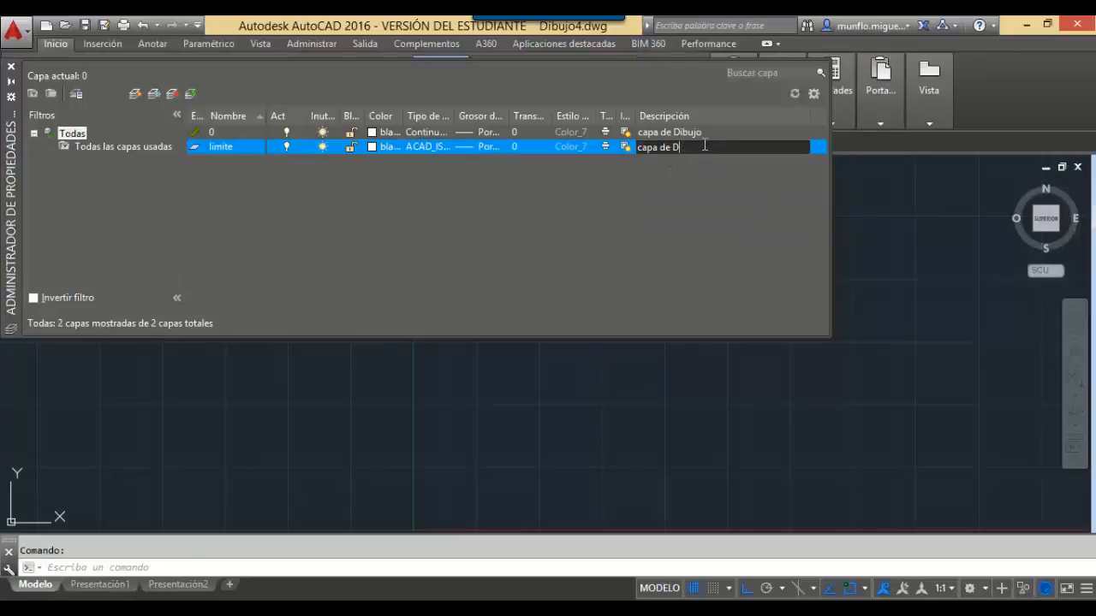
{"action": "type", "text": "limite"}
{"action": "key", "text": "Return"}
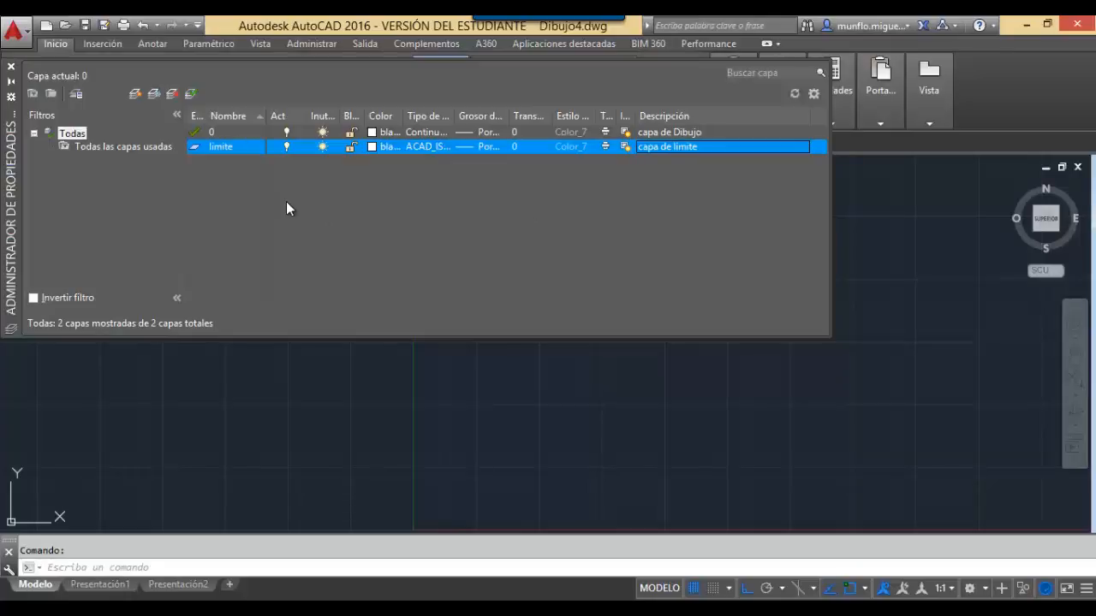
{"action": "key", "text": "alt+n"}
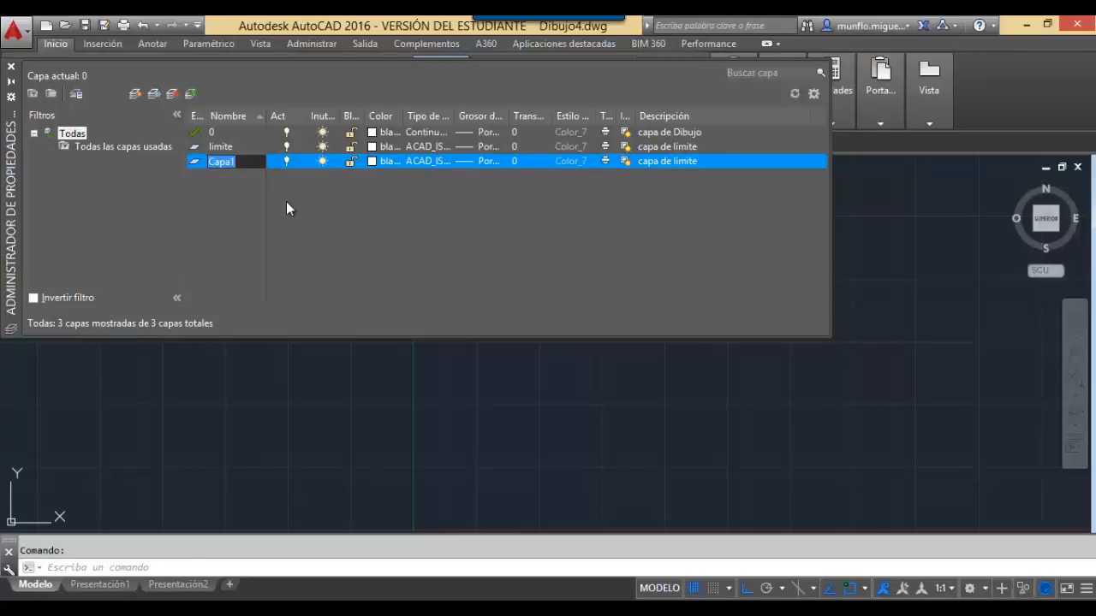
Name the third layer margen with Continuous linetype and 1.00 mm lineweight.
{"action": "type", "text": "margen"}
{"action": "left_click", "coordinate": [368, 206]}
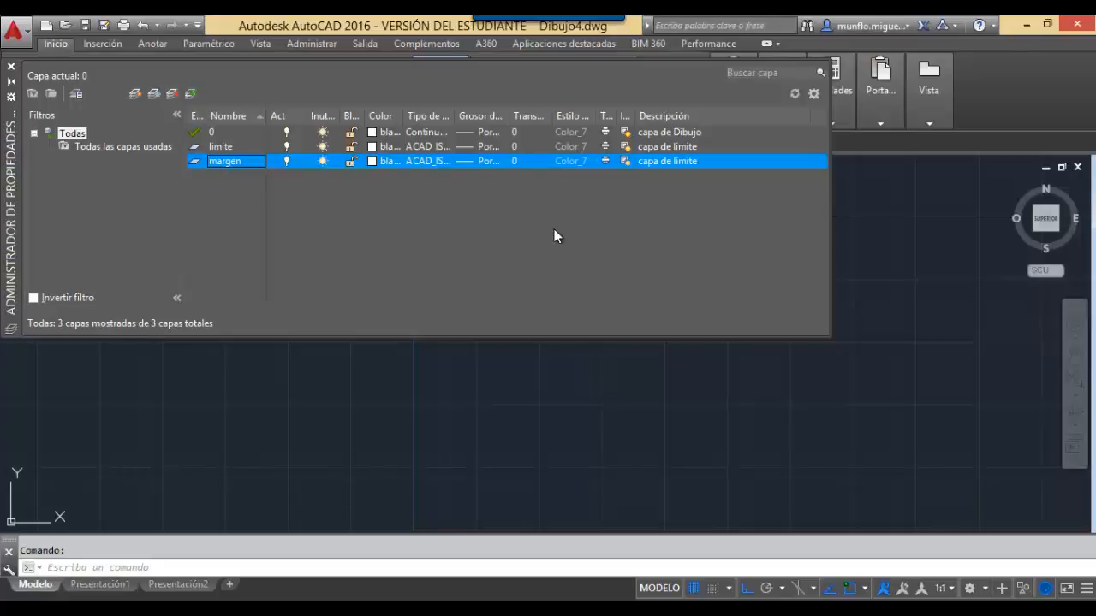
{"action": "left_click", "coordinate": [425, 161]}
{"action": "left_click", "coordinate": [381, 179]}
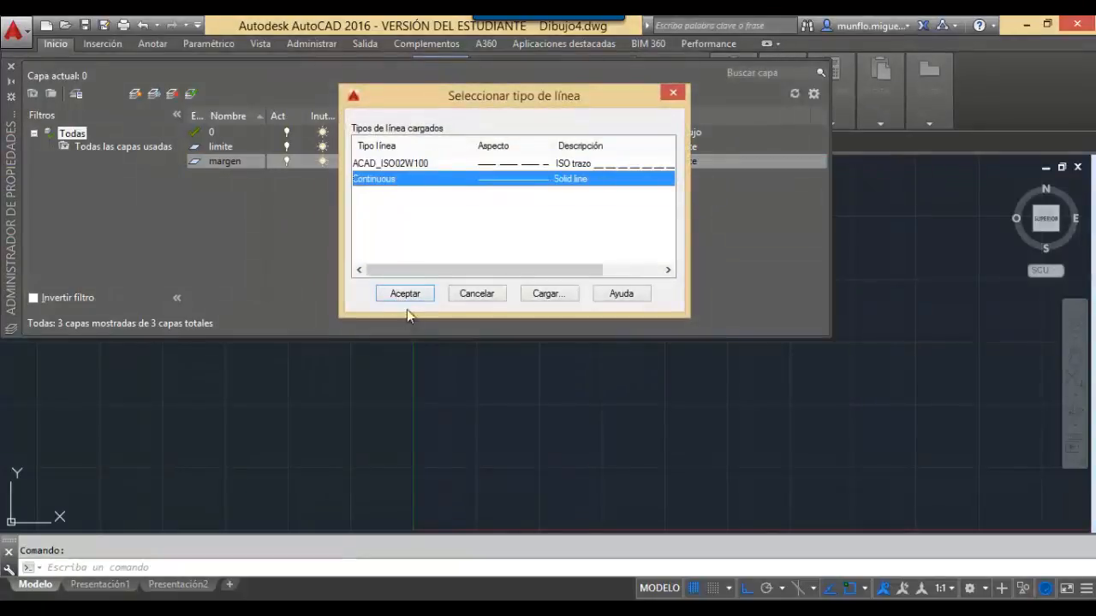
{"action": "left_click", "coordinate": [408, 294]}
{"action": "left_click", "coordinate": [488, 161]}
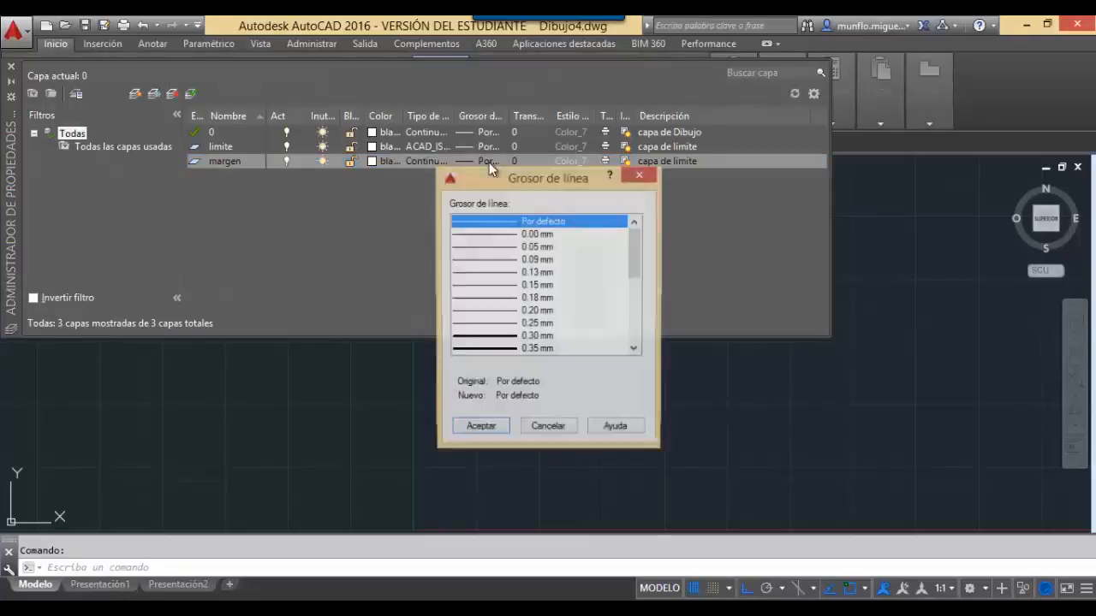
{"action": "left_click_drag", "start_coordinate": [632, 278], "coordinate": [630, 311]}
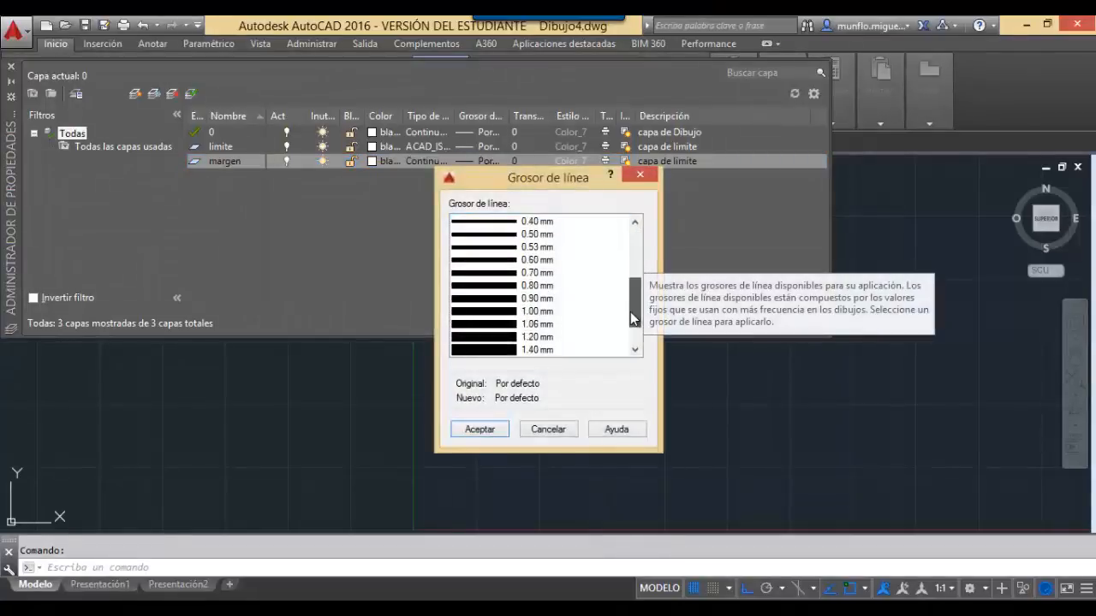
{"action": "left_click", "coordinate": [520, 313]}
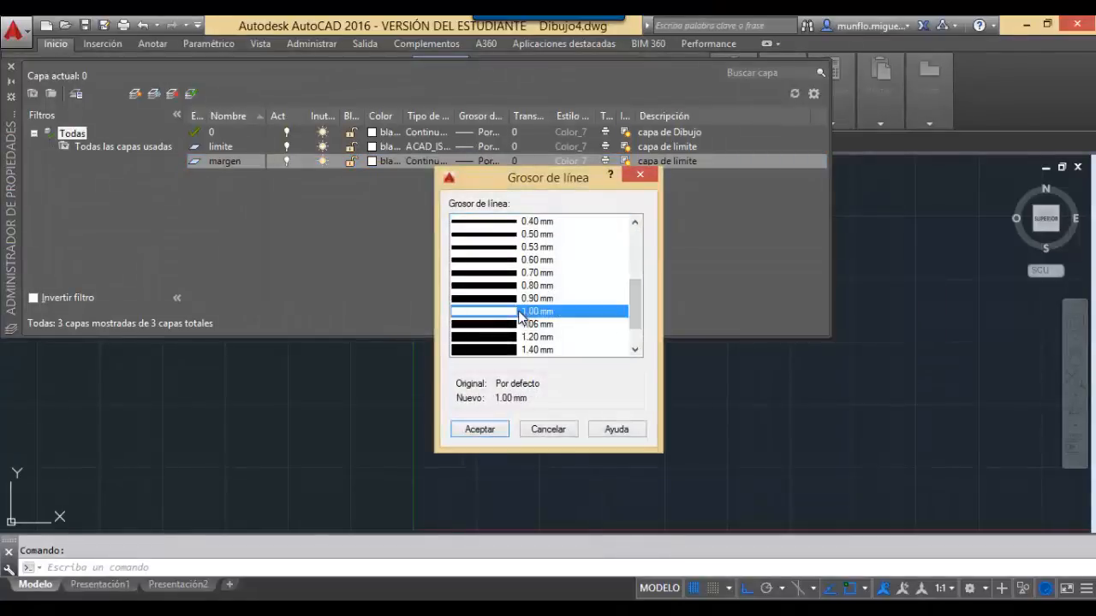
{"action": "left_click", "coordinate": [476, 430]}
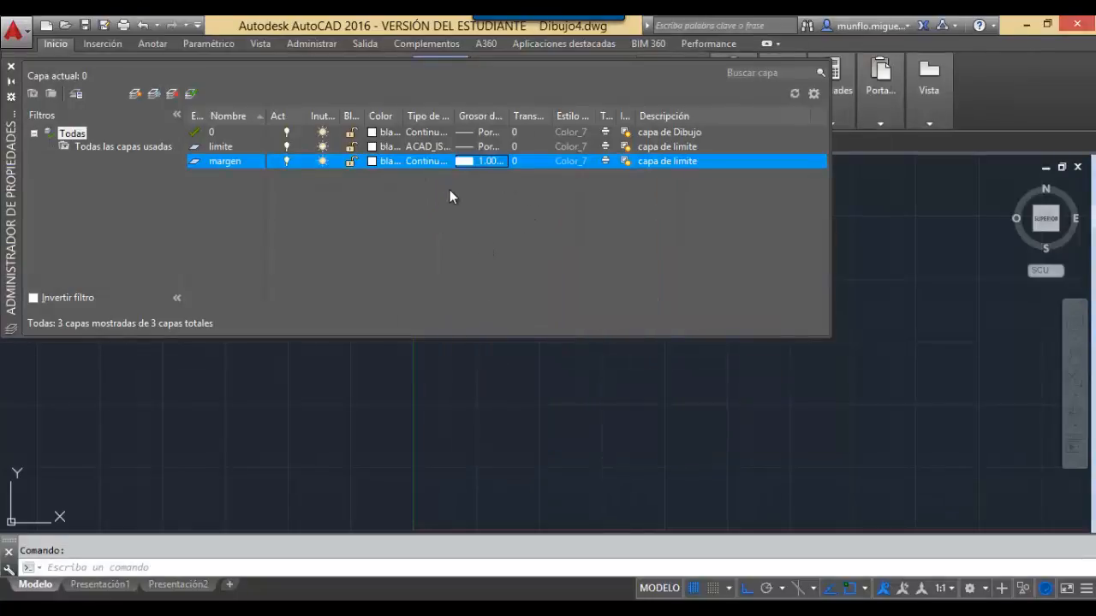
Describe margen as 'capa de marge' and add another layer.
{"action": "double_click", "coordinate": [697, 162]}
{"action": "left_click", "coordinate": [703, 163]}
{"action": "key", "text": "BackSpace"}
{"action": "key", "text": "BackSpace"}
{"action": "key", "text": "BackSpace"}
{"action": "key", "text": "BackSpace"}
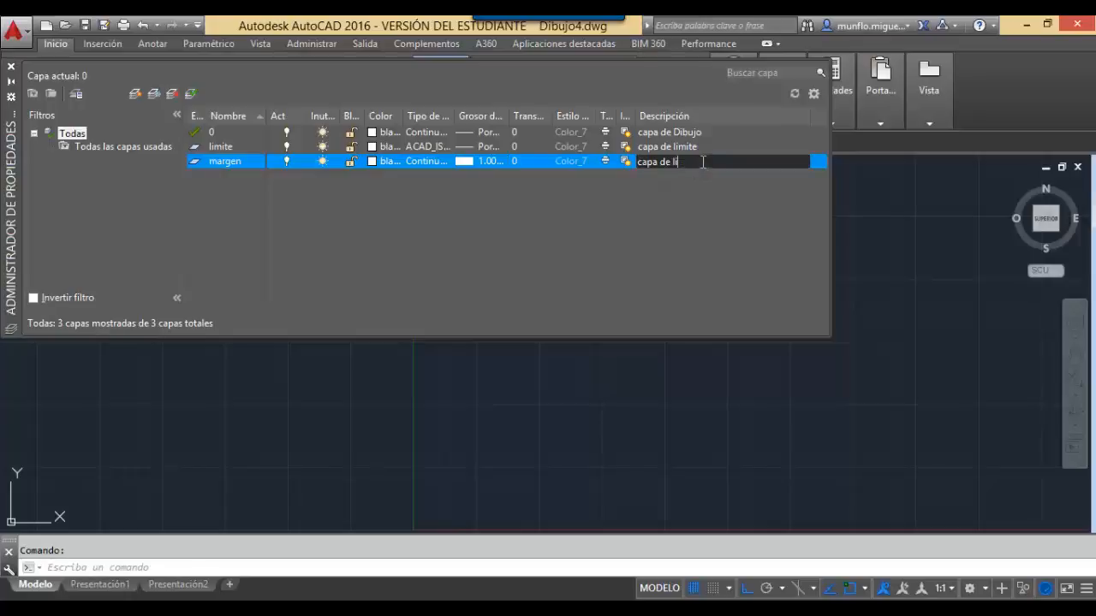
{"action": "key", "text": "BackSpace"}
{"action": "type", "text": "marge"}
{"action": "key", "text": "Return"}
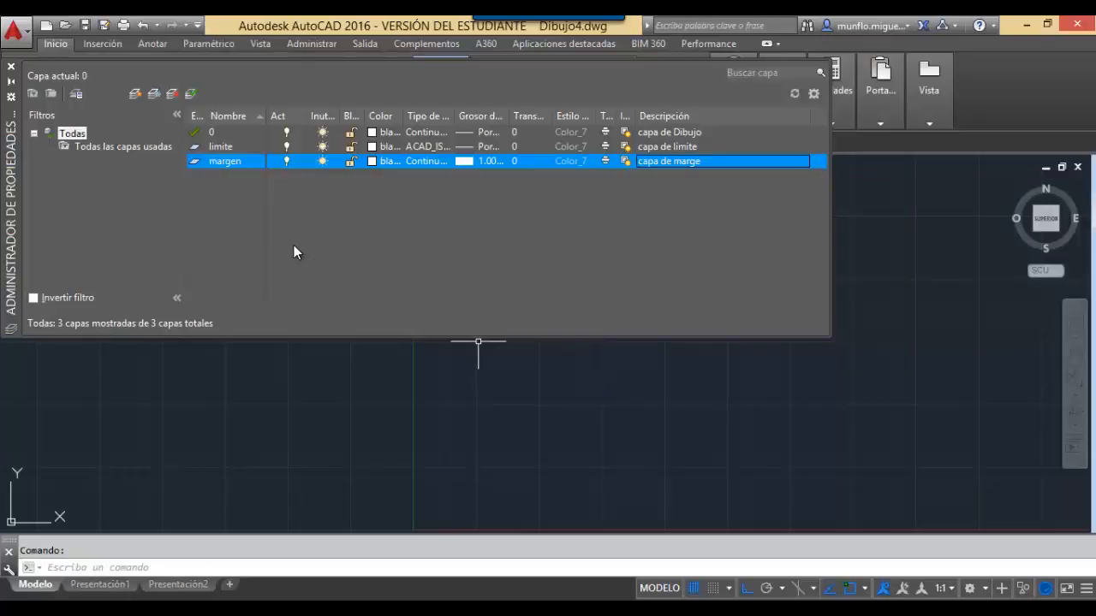
{"action": "key", "text": "alt+n"}
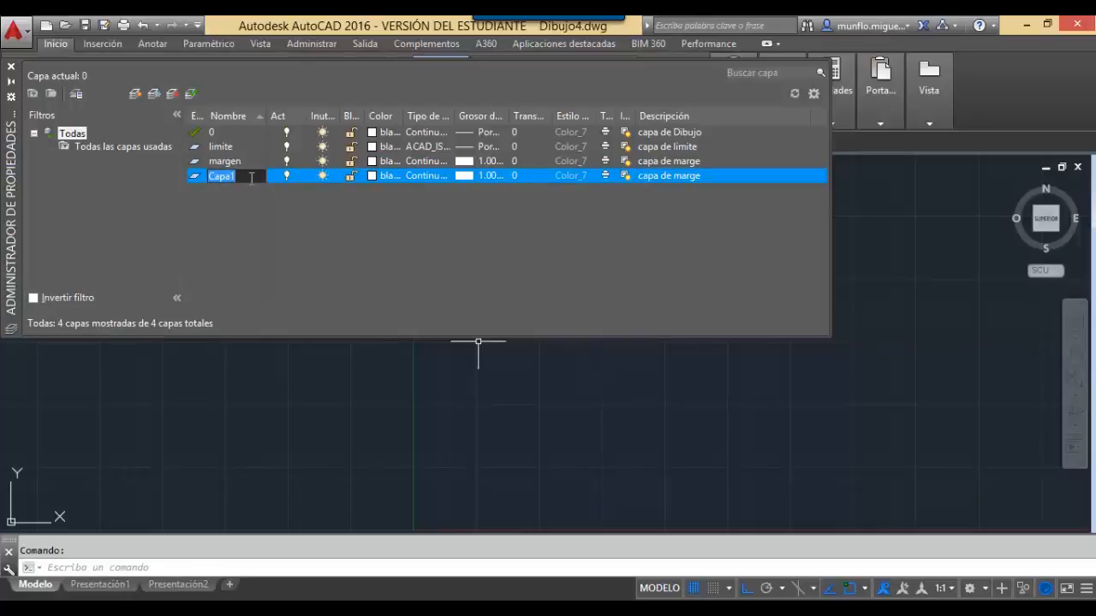
Name the fourth layer texto, colour it cyan, with the default lineweight.
{"action": "type", "text": "texto"}
{"action": "key", "text": "Return"}
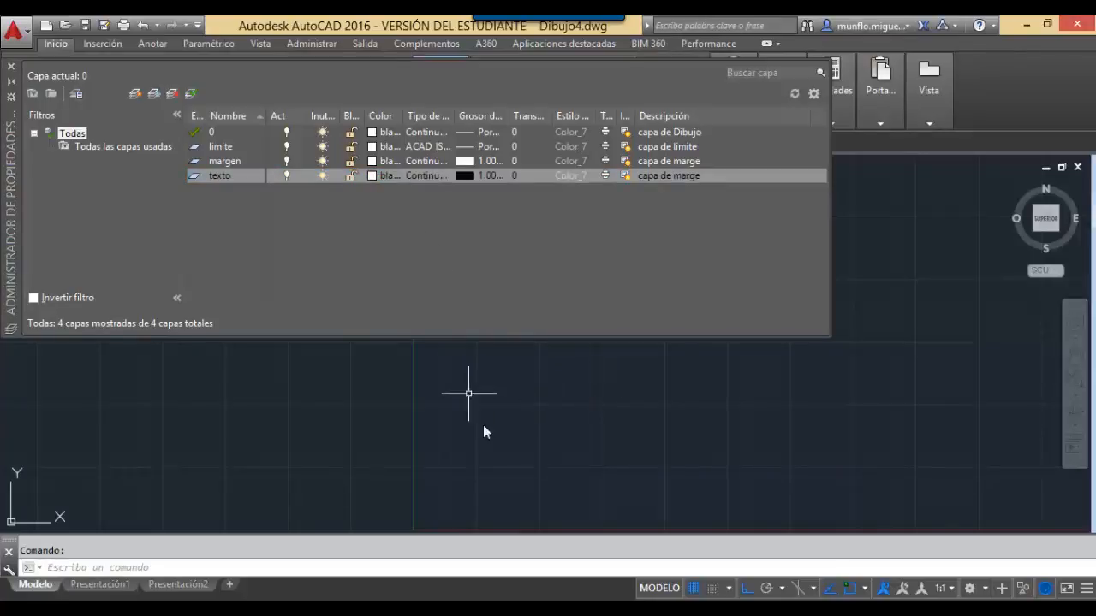
{"action": "left_click", "coordinate": [371, 176]}
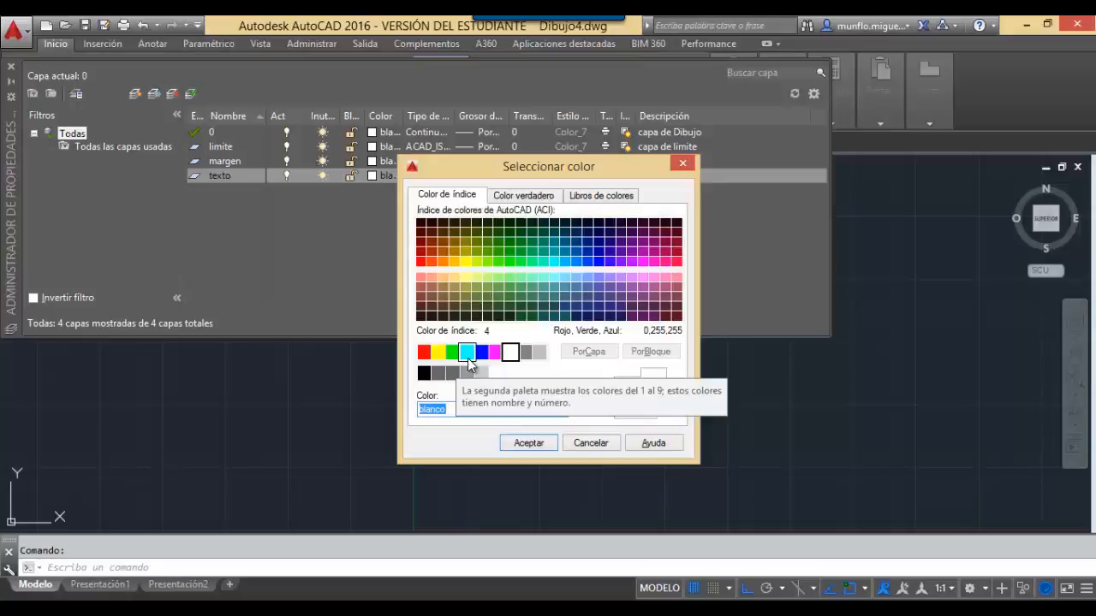
{"action": "left_click", "coordinate": [467, 357]}
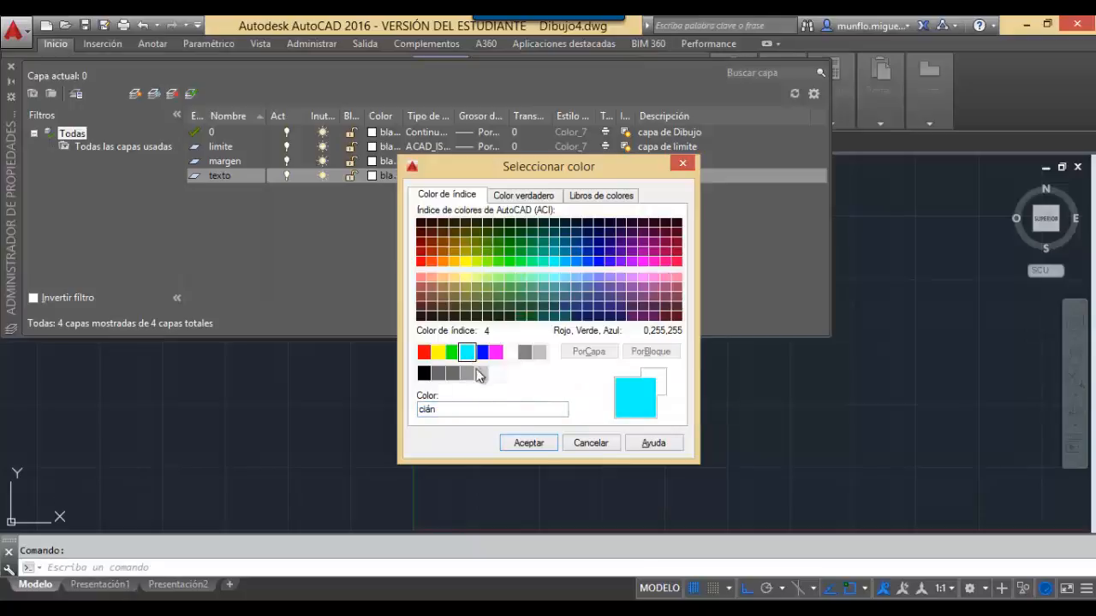
{"action": "left_click", "coordinate": [518, 444]}
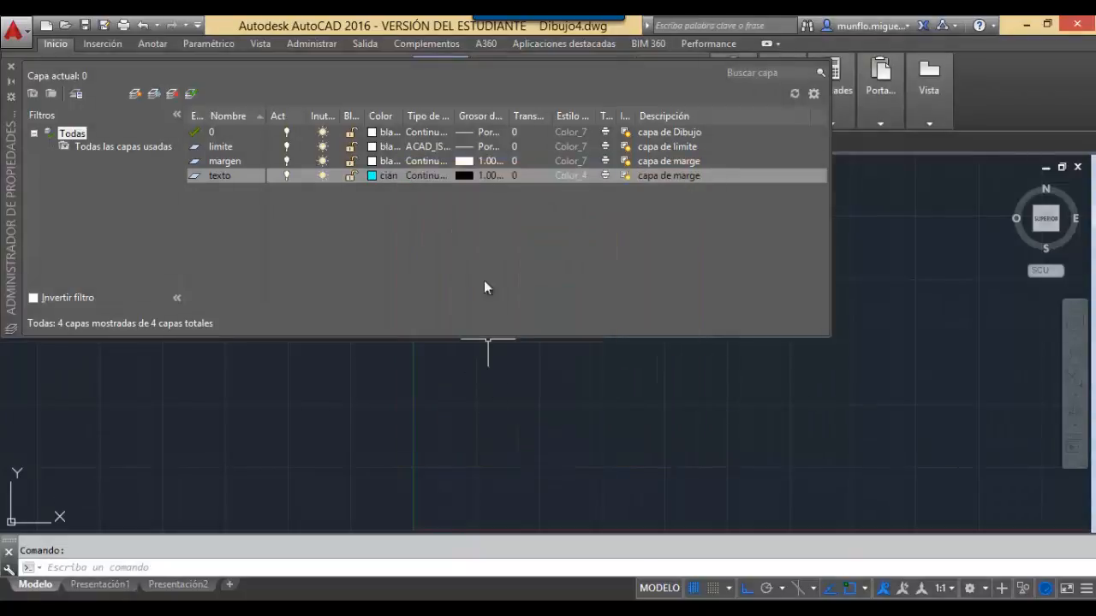
{"action": "left_click", "coordinate": [465, 174]}
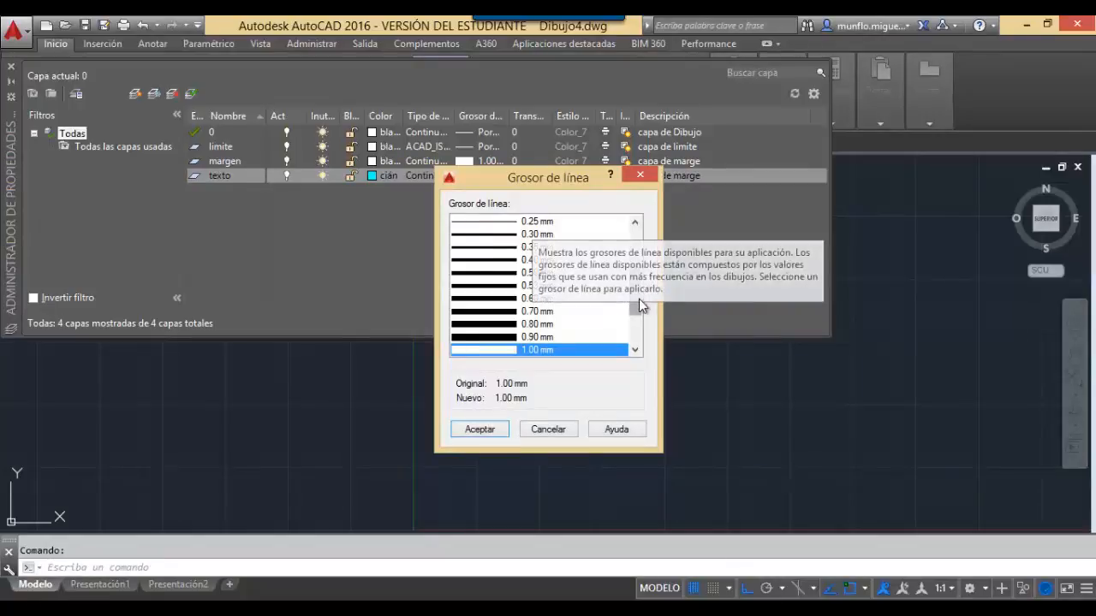
{"action": "left_click_drag", "start_coordinate": [636, 285], "coordinate": [636, 231]}
{"action": "left_click", "coordinate": [531, 225]}
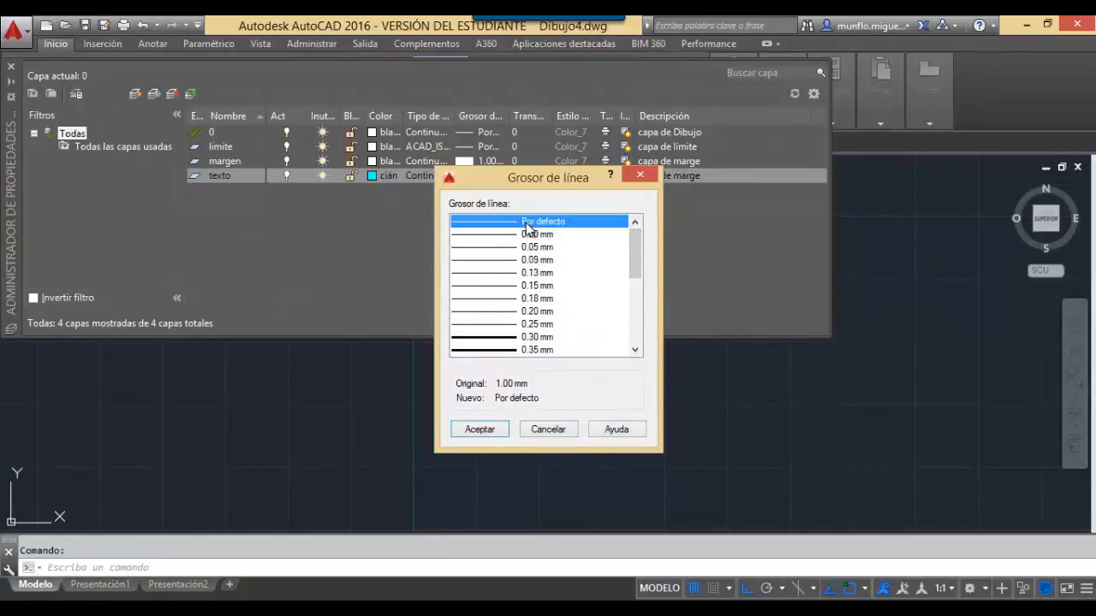
{"action": "left_click", "coordinate": [502, 430]}
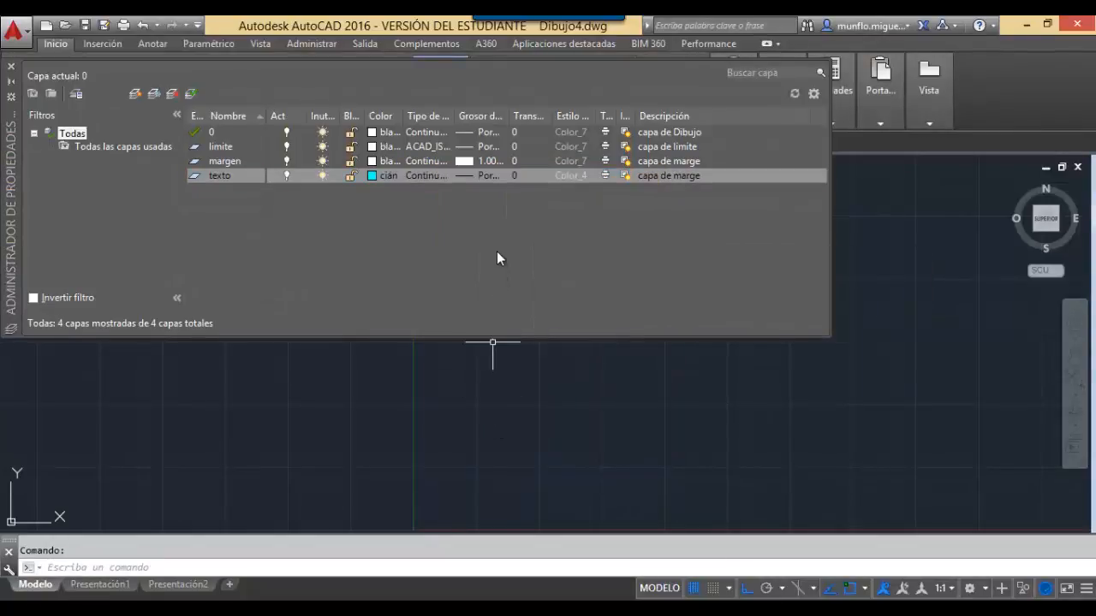
Describe texto as 'capa de texto' and add a fifth layer.
{"action": "left_click", "coordinate": [674, 176]}
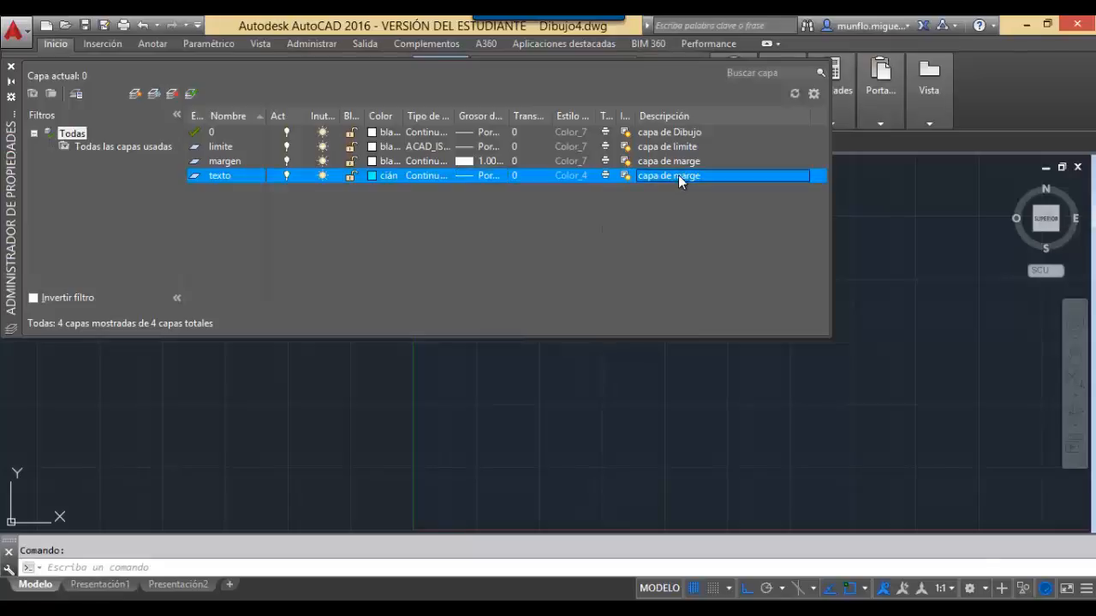
{"action": "left_click", "coordinate": [690, 175]}
{"action": "key", "text": "BackSpace"}
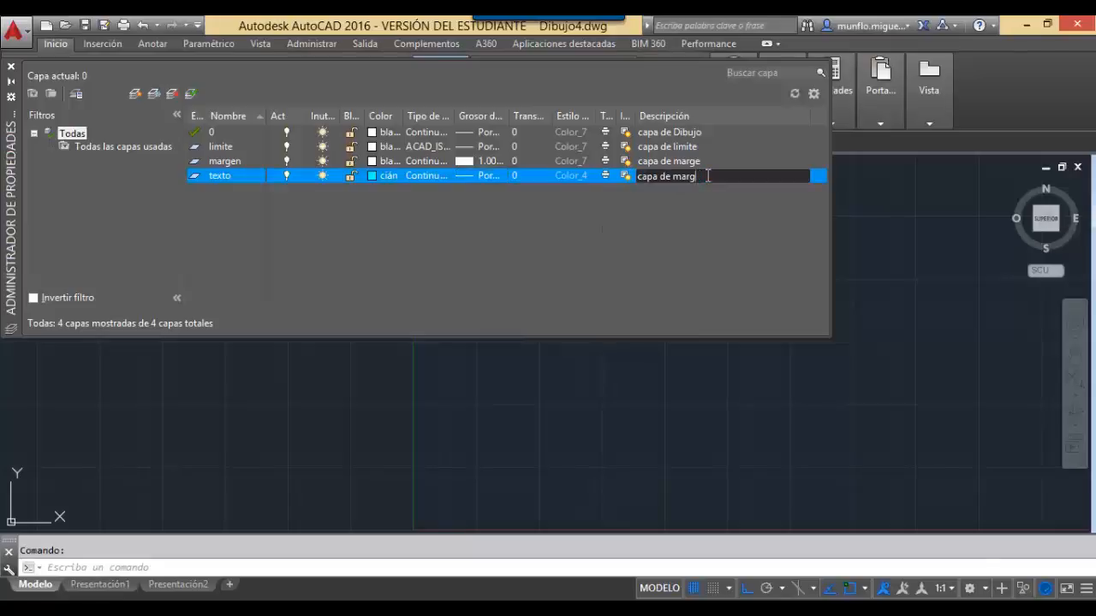
{"action": "key", "text": "BackSpace"}
{"action": "key", "text": "BackSpace"}
{"action": "key", "text": "BackSpace"}
{"action": "key", "text": "BackSpace"}
{"action": "type", "text": "texto"}
{"action": "key", "text": "Return"}
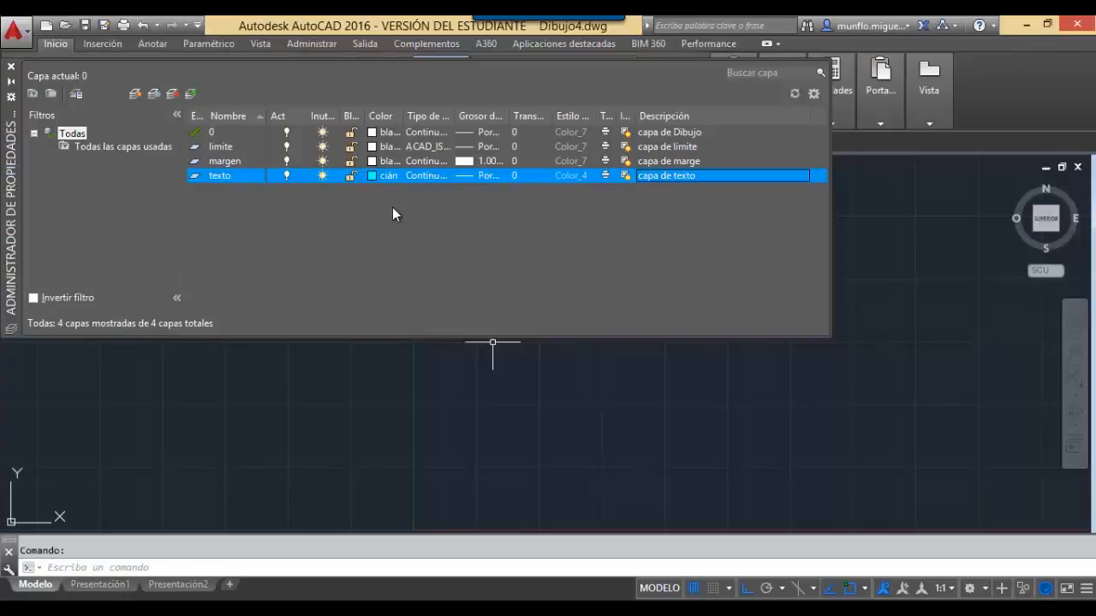
{"action": "key", "text": "alt+n"}
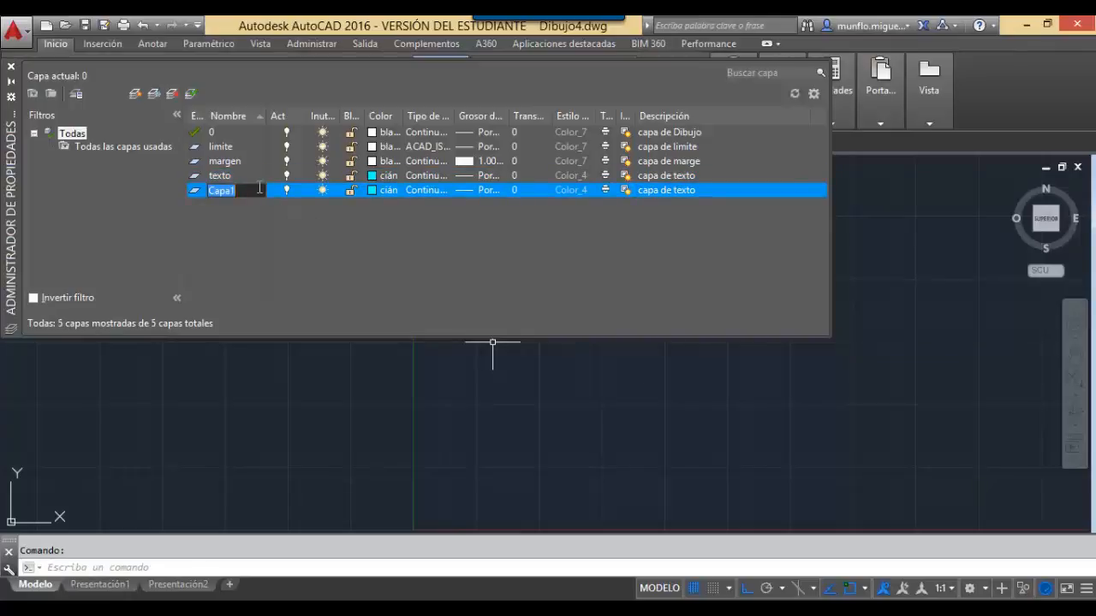
Name the fifth layer acotacion and colour it green.
{"action": "type", "text": "acotacion"}
{"action": "left_click", "coordinate": [371, 191]}
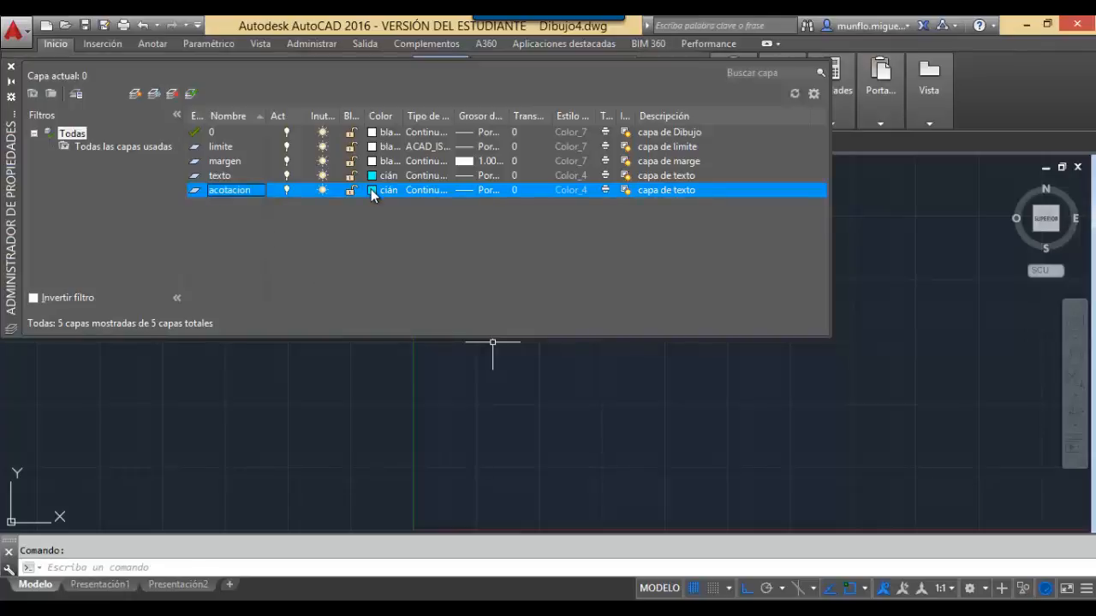
{"action": "left_click", "coordinate": [451, 352]}
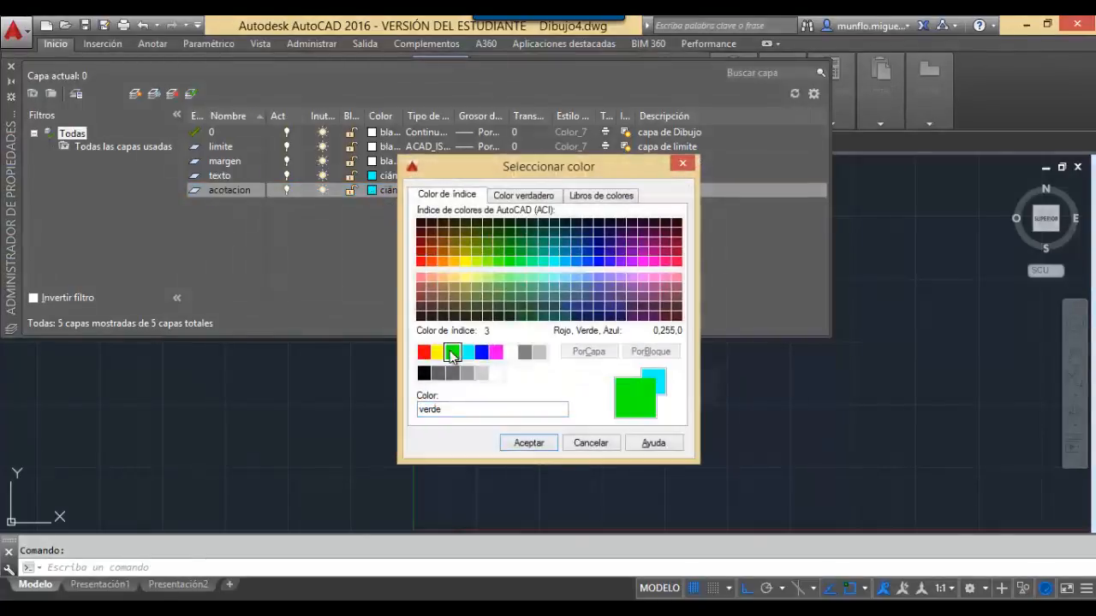
{"action": "left_click", "coordinate": [528, 443]}
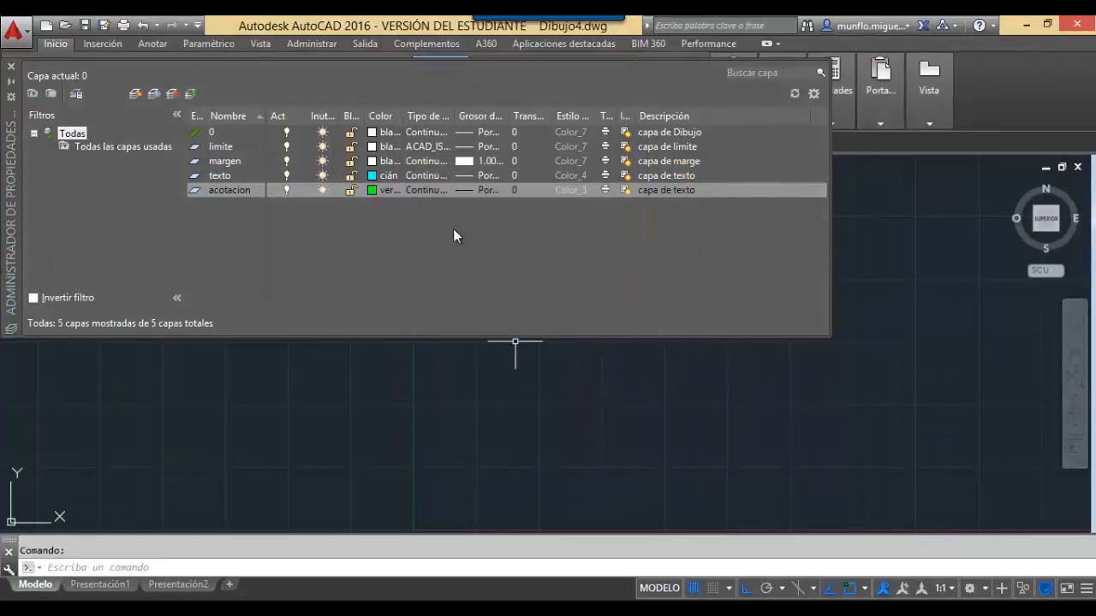
Describe acotacion as 'capa de acotacion' and add a sixth layer.
{"action": "double_click", "coordinate": [663, 195]}
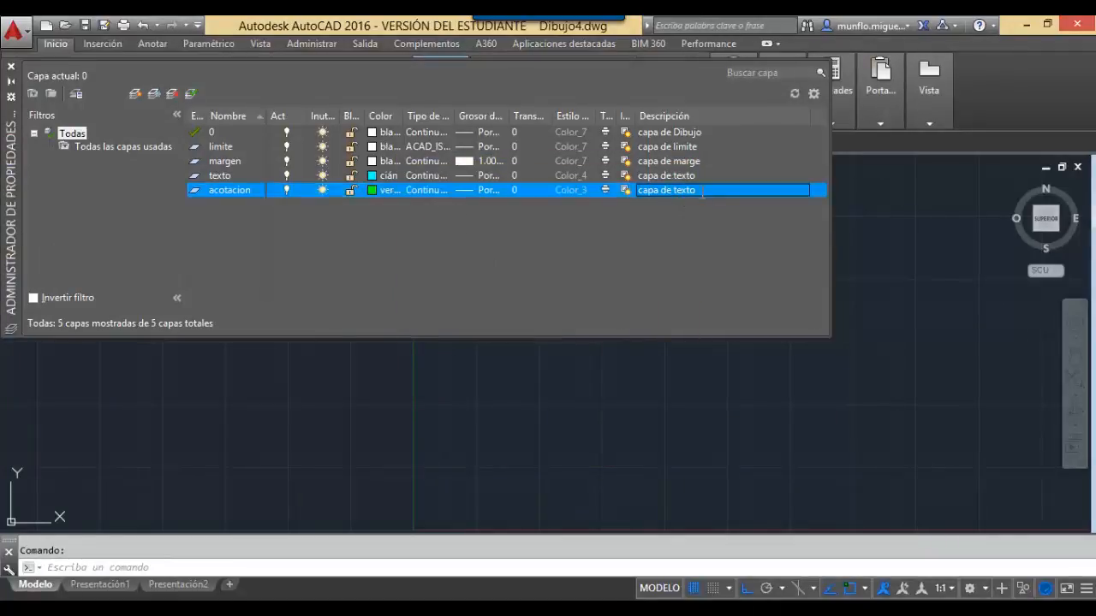
{"action": "left_click", "coordinate": [702, 191]}
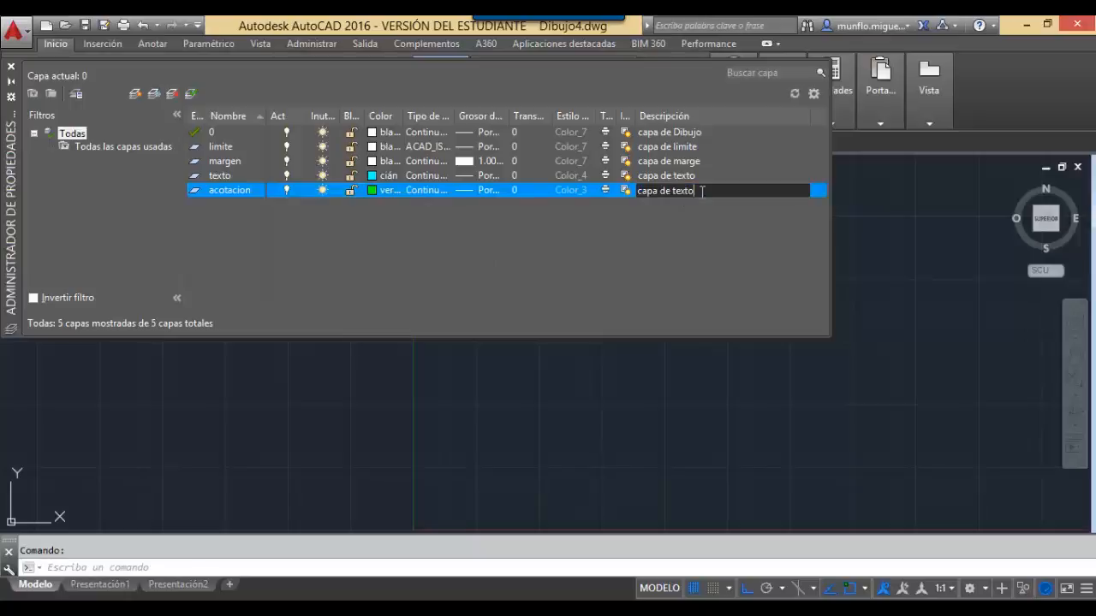
{"action": "key", "text": "BackSpace"}
{"action": "key", "text": "BackSpace"}
{"action": "key", "text": "BackSpace"}
{"action": "type", "text": "acotacion"}
{"action": "key", "text": "Return"}
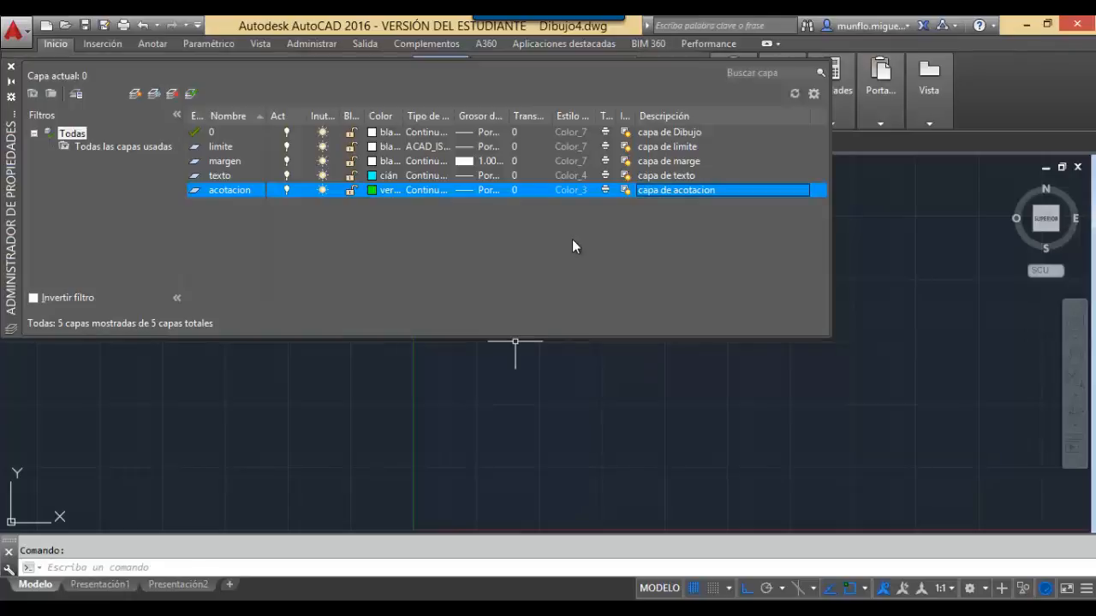
{"action": "key", "text": "alt+n"}
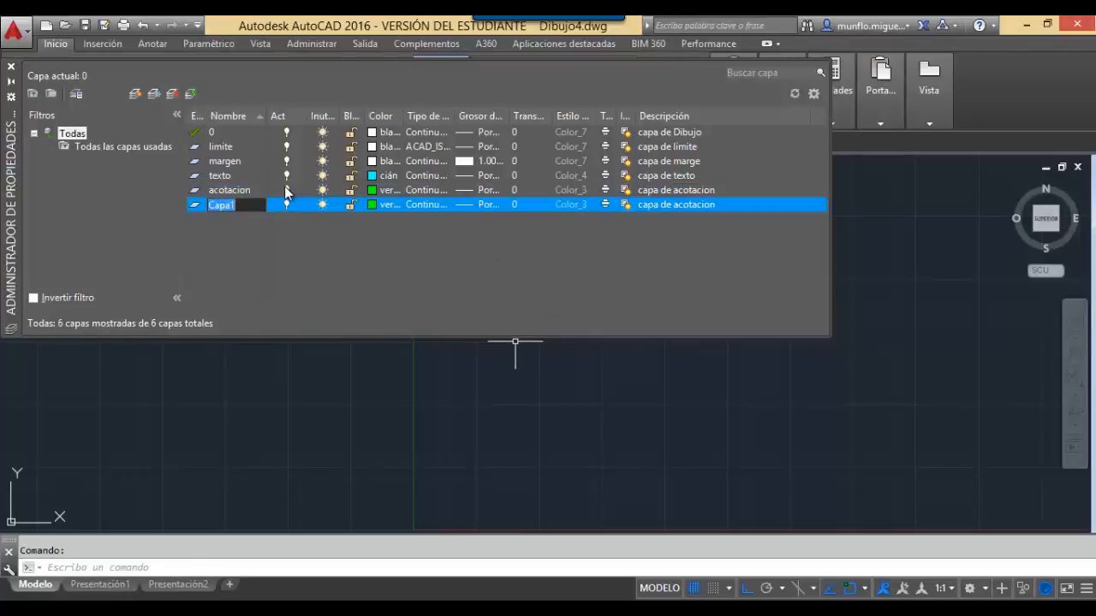
Name the sixth layer Referencia, yellow, with the ACAD_ISO02W100 dashed linetype.
{"action": "type", "text": "Referecnia"}
{"action": "key", "text": "BackSpace"}
{"action": "key", "text": "BackSpace"}
{"action": "type", "text": "ncia"}
{"action": "left_click", "coordinate": [377, 205]}
{"action": "left_click", "coordinate": [438, 352]}
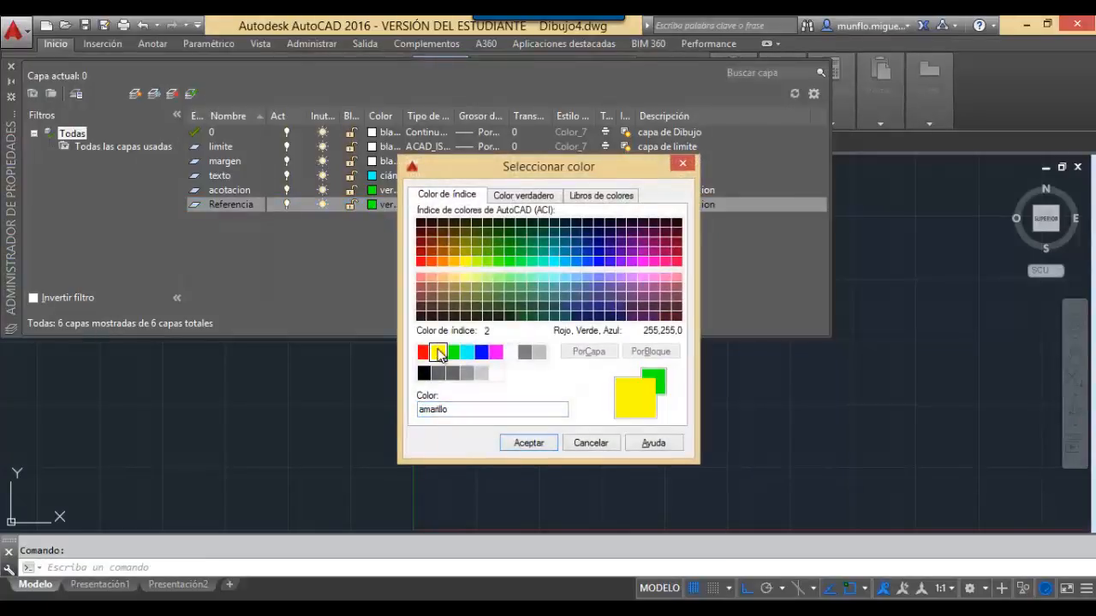
{"action": "left_click", "coordinate": [515, 443]}
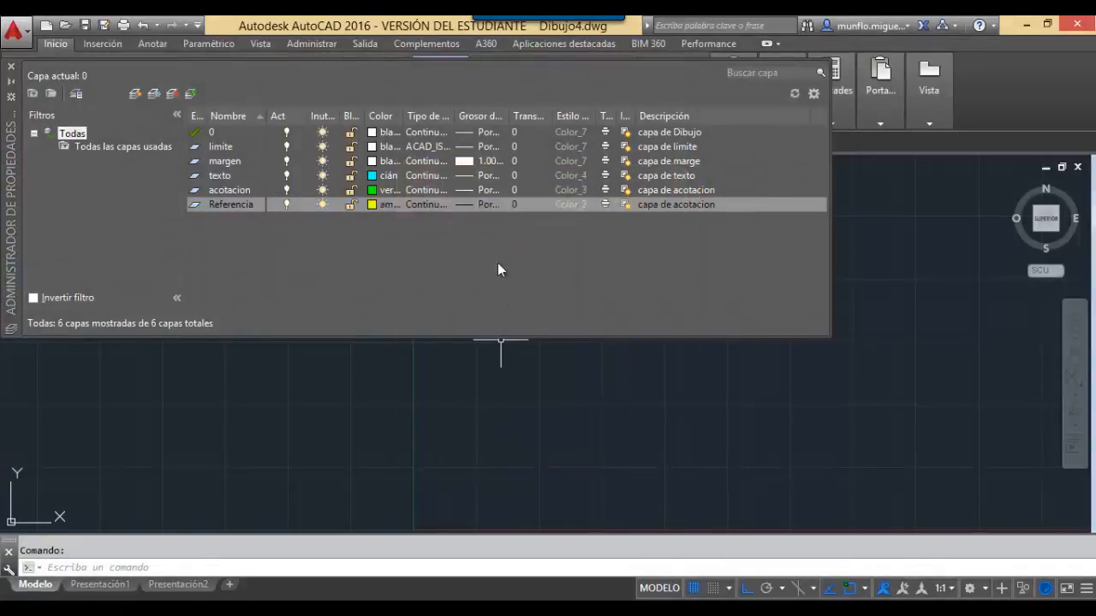
{"action": "left_click", "coordinate": [429, 204]}
{"action": "left_click", "coordinate": [398, 163]}
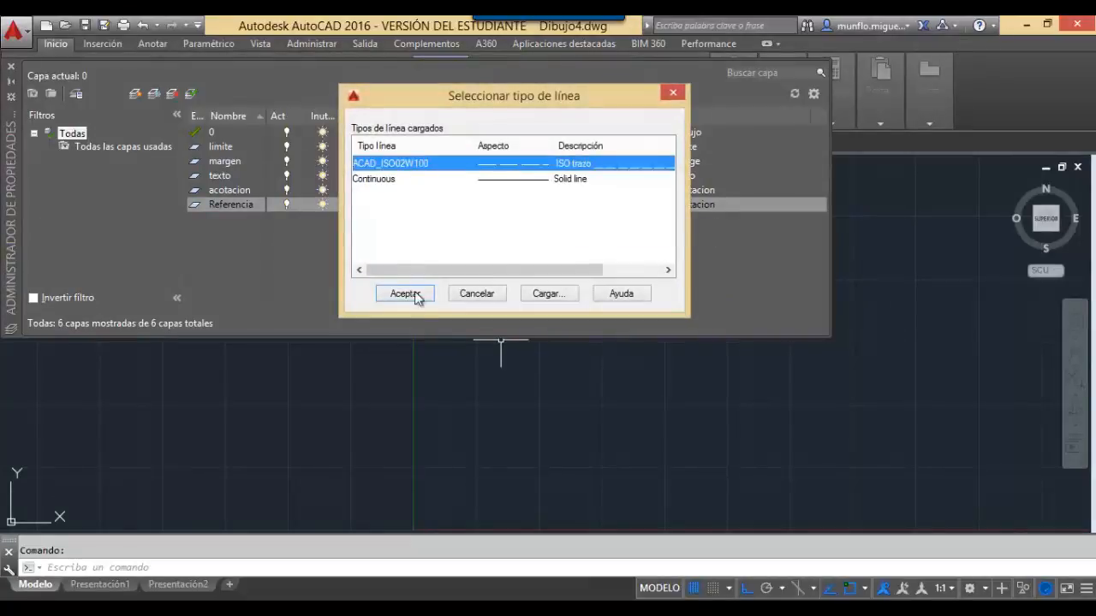
{"action": "left_click", "coordinate": [409, 294]}
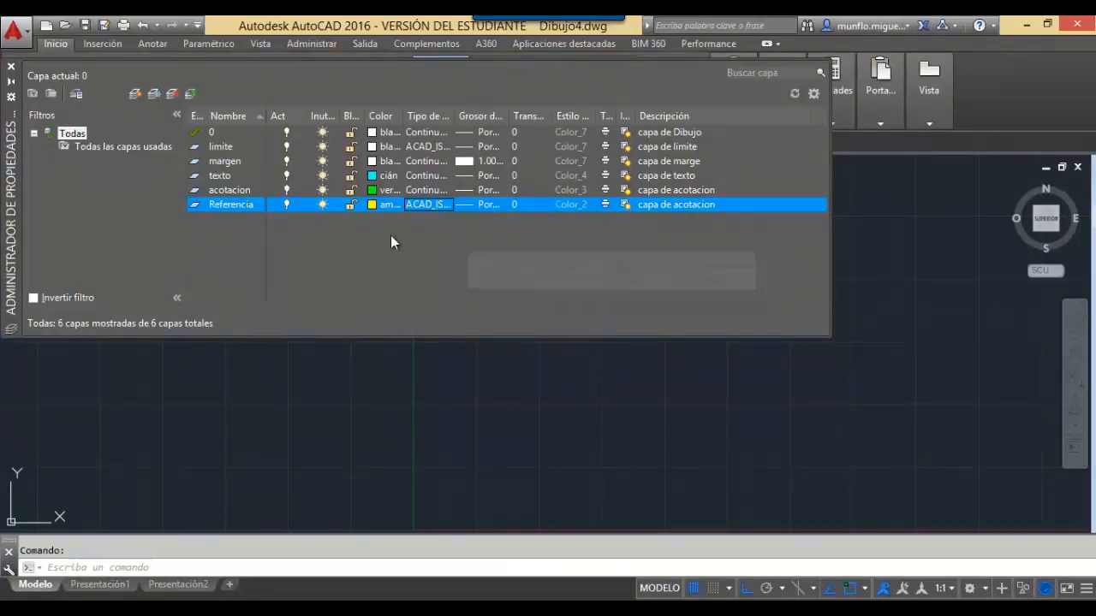
Describe Referencia as 'capa de referencia'.
{"action": "left_click", "coordinate": [676, 211]}
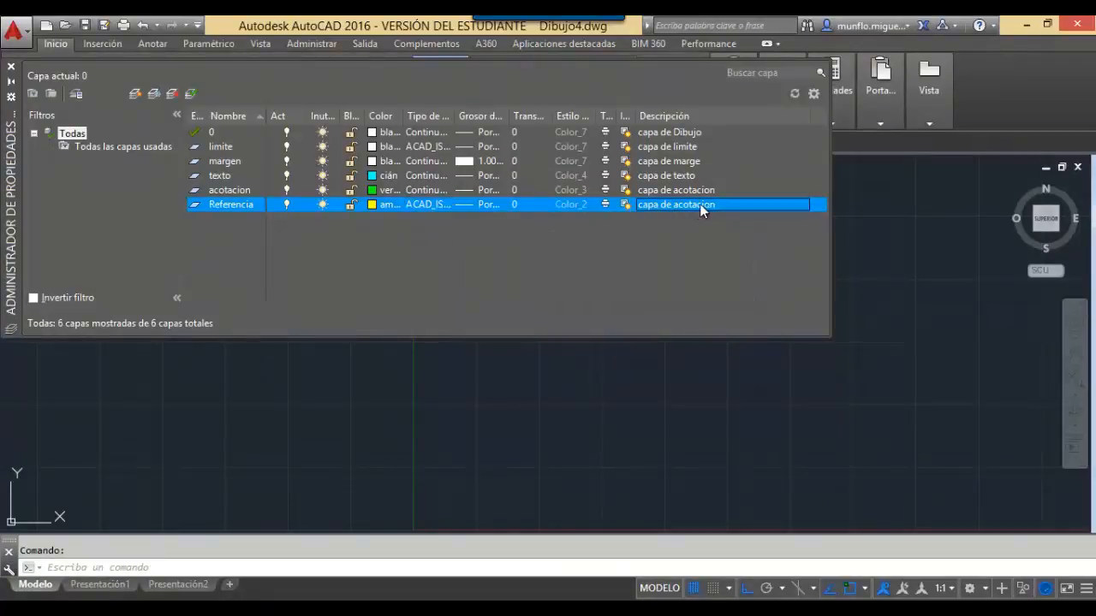
{"action": "left_click", "coordinate": [709, 205]}
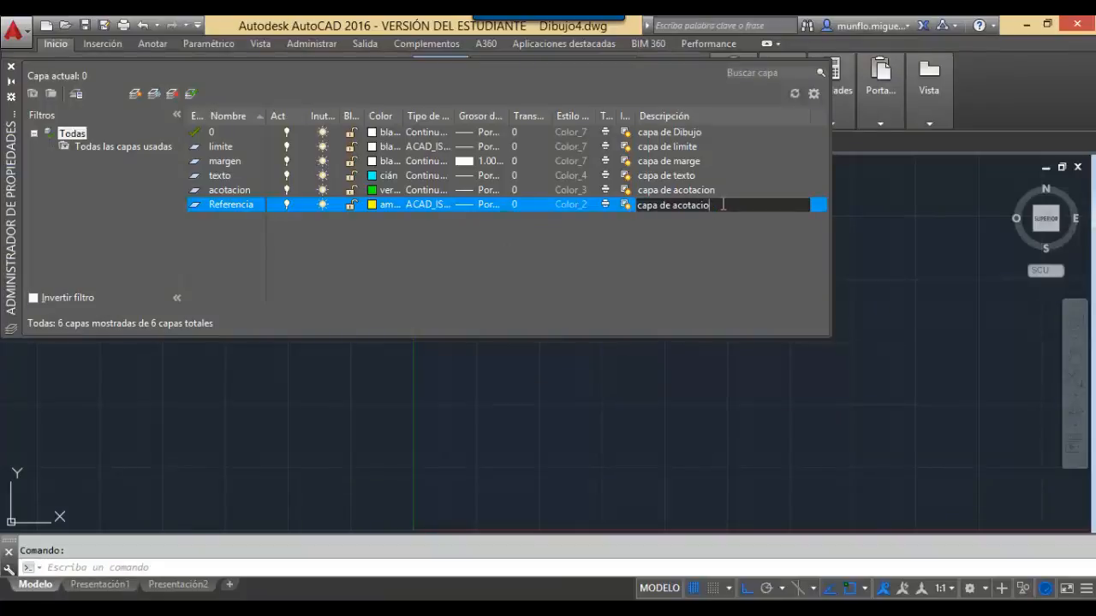
{"action": "key", "text": "BackSpace"}
{"action": "key", "text": "BackSpace"}
{"action": "key", "text": "BackSpace"}
{"action": "key", "text": "BackSpace"}
{"action": "key", "text": "BackSpace"}
{"action": "key", "text": "BackSpace"}
{"action": "key", "text": "BackSpace"}
{"action": "key", "text": "BackSpace"}
{"action": "key", "text": "BackSpace"}
{"action": "key", "text": "BackSpace"}
{"action": "key", "text": "BackSpace"}
{"action": "type", "text": "de referenci"}
{"action": "key", "text": "Return"}
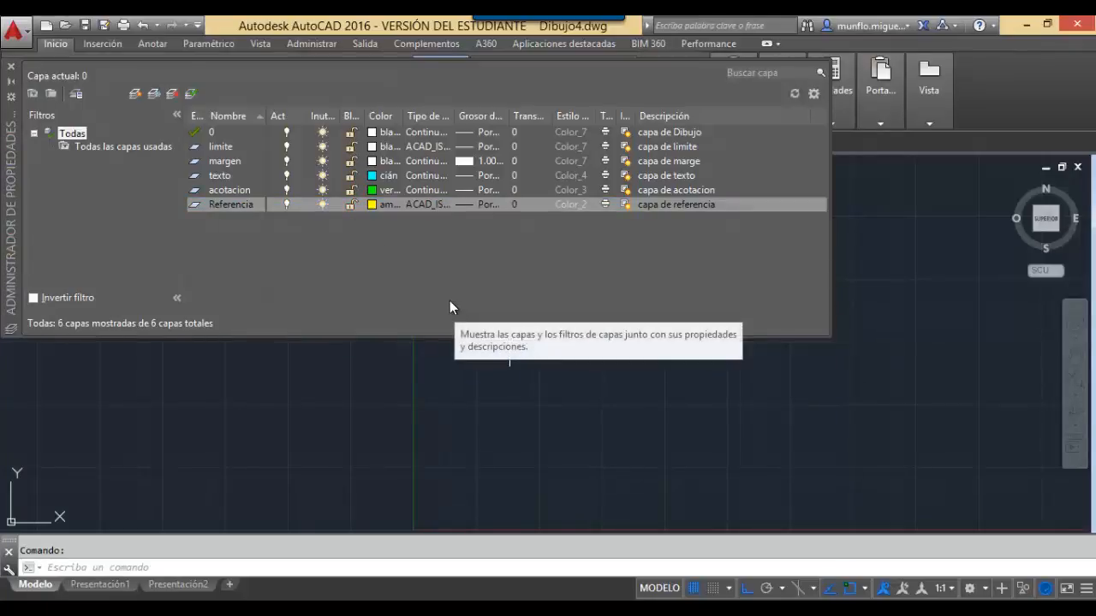
Lock the Referencia, acotacion, texto, margen and 0 layers, leaving limite unlocked.
{"action": "left_click", "coordinate": [354, 207]}
{"action": "left_click", "coordinate": [353, 205]}
{"action": "left_click", "coordinate": [351, 190]}
{"action": "left_click", "coordinate": [351, 175]}
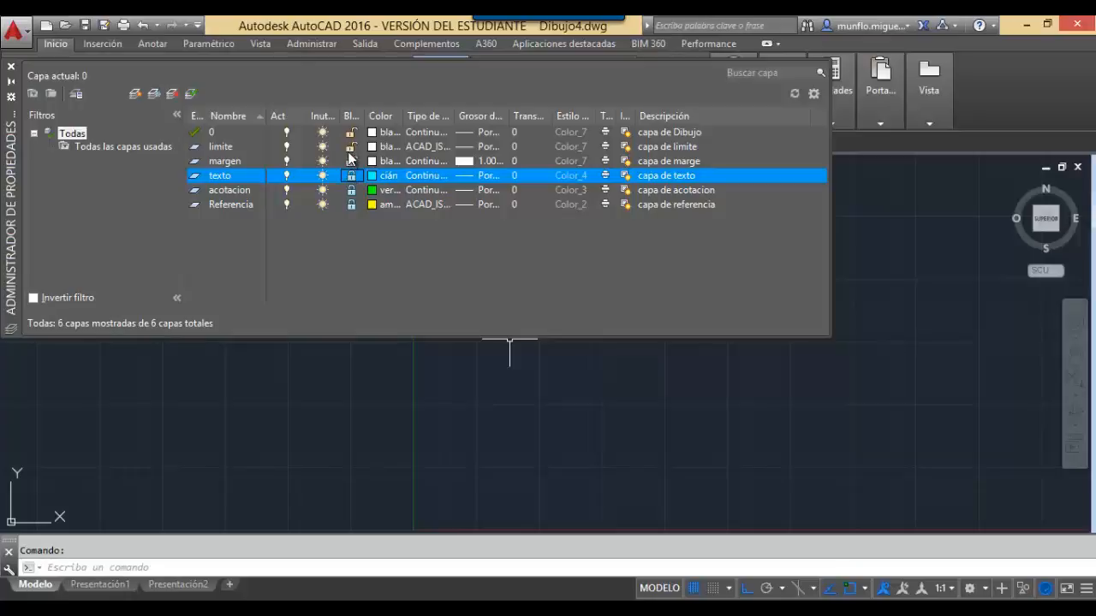
{"action": "left_click", "coordinate": [350, 161]}
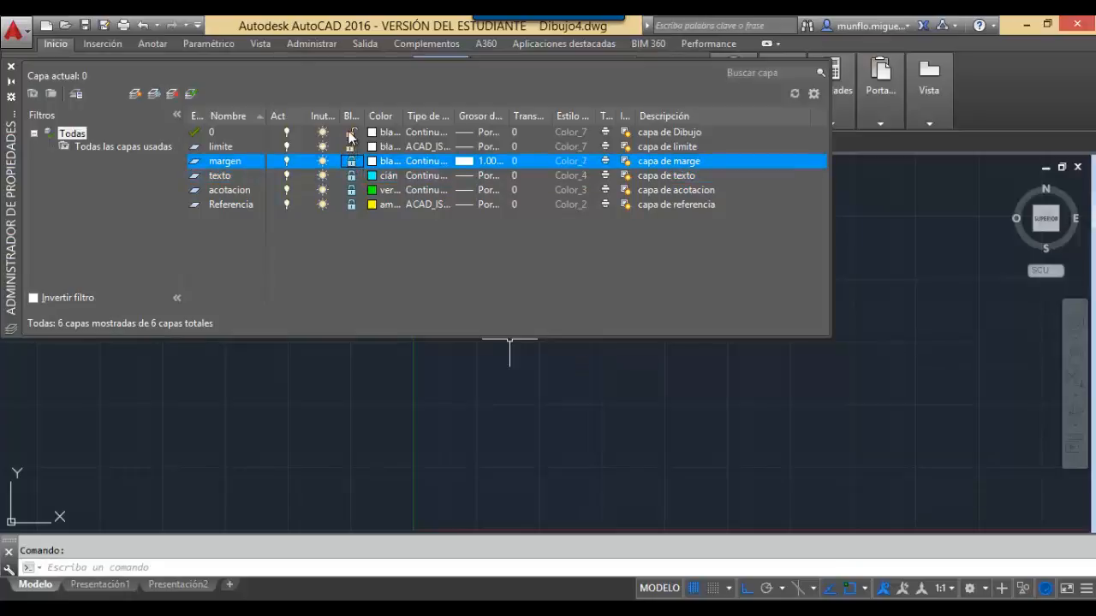
{"action": "left_click", "coordinate": [351, 131]}
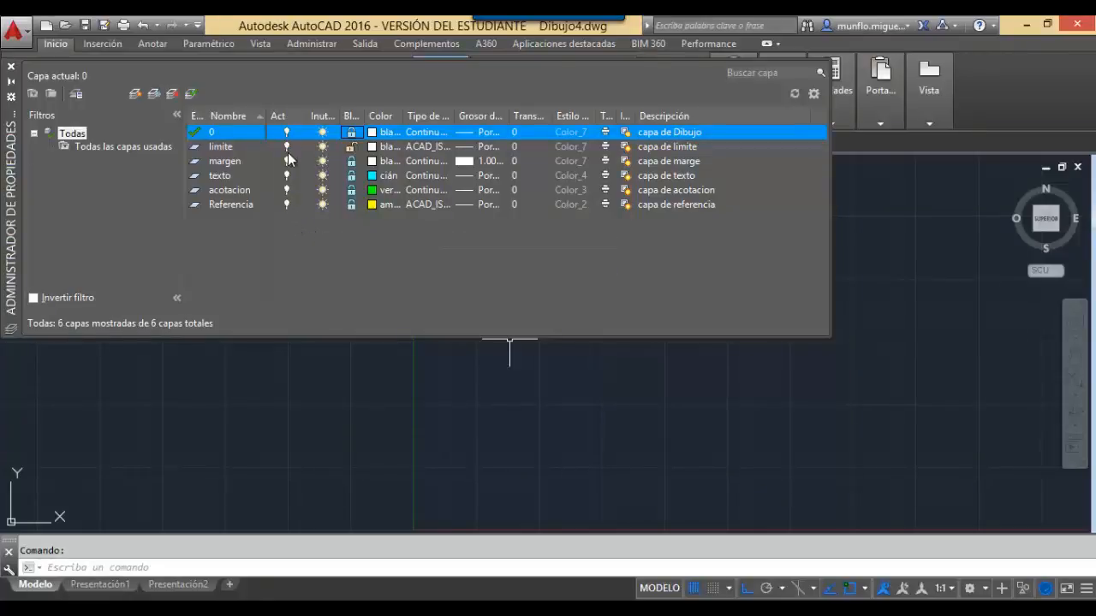
Select the Referencia layer in the list and cancel an accidental selection window.
{"action": "left_click", "coordinate": [287, 206]}
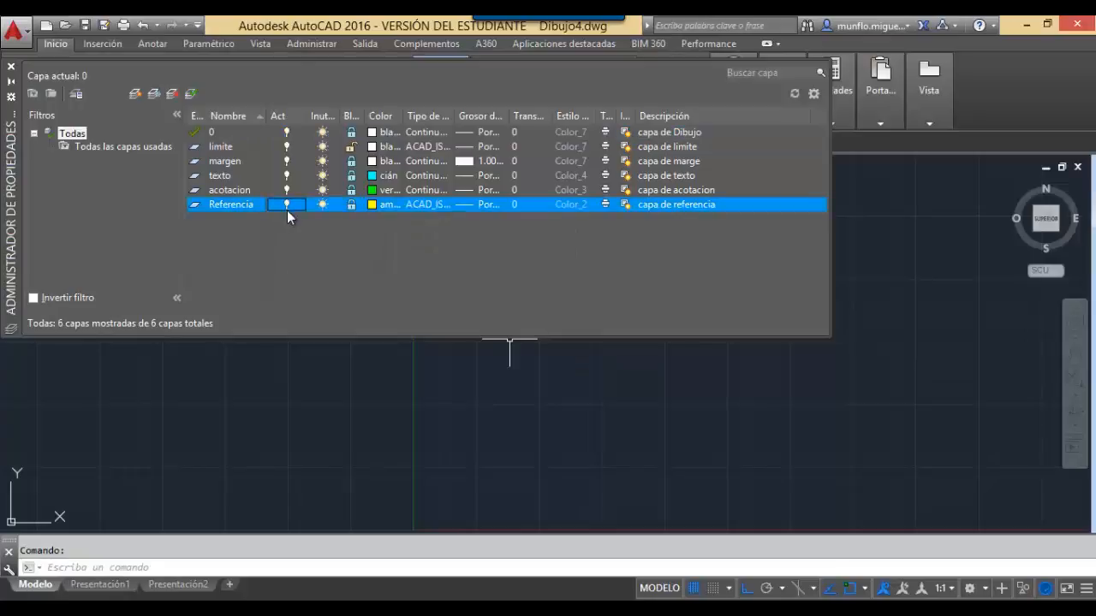
{"action": "left_click", "coordinate": [429, 388]}
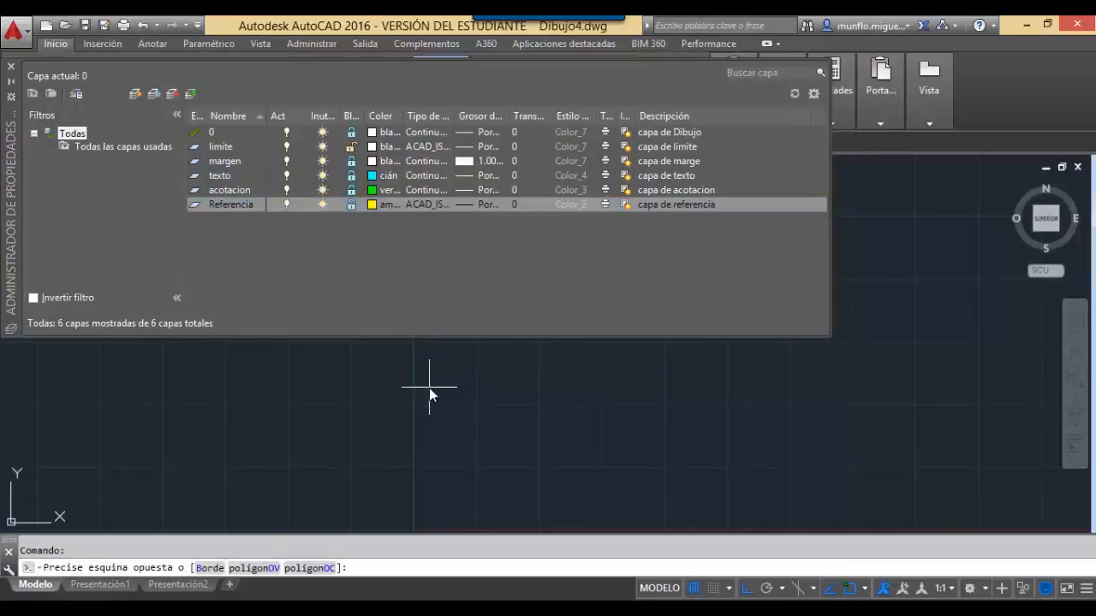
{"action": "key", "text": "Escape"}
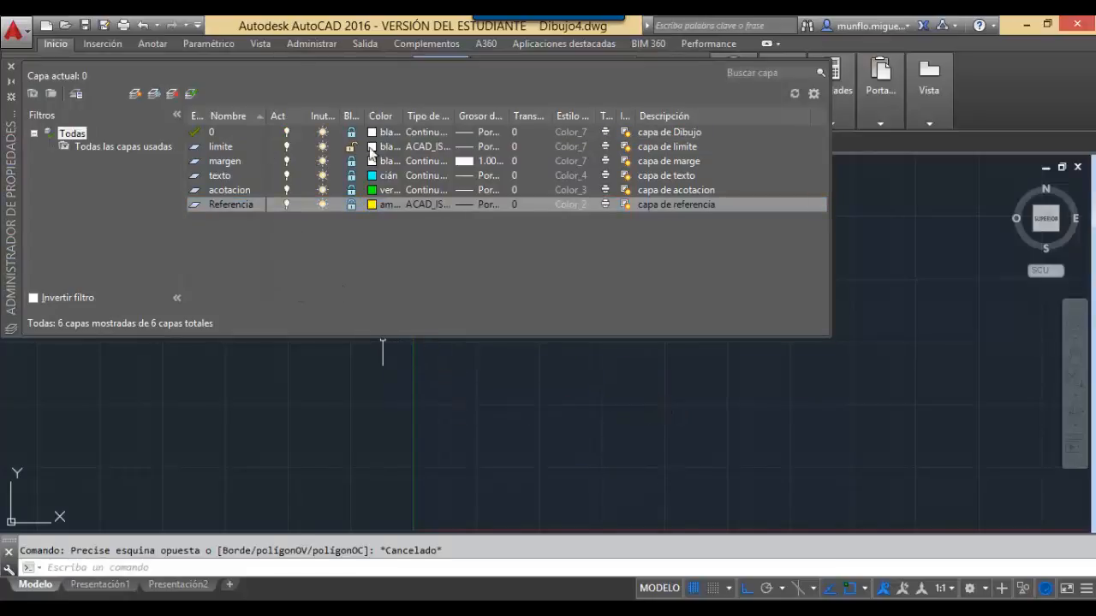
Close the Layer Properties palette and pick limite from the Capas dropdown as current.
{"action": "left_click", "coordinate": [10, 67]}
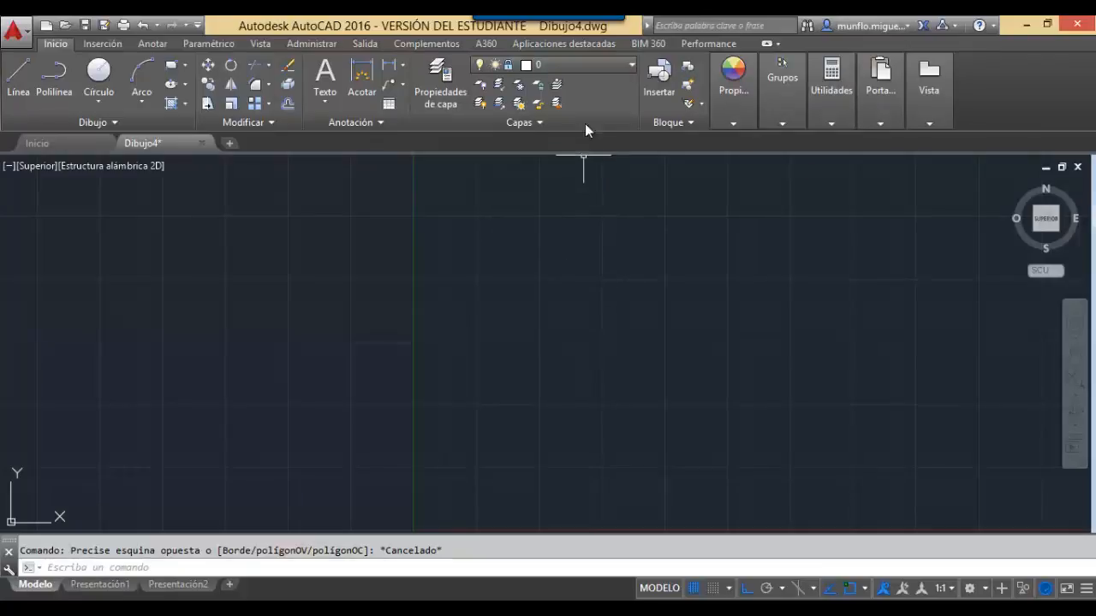
{"action": "left_click", "coordinate": [592, 67]}
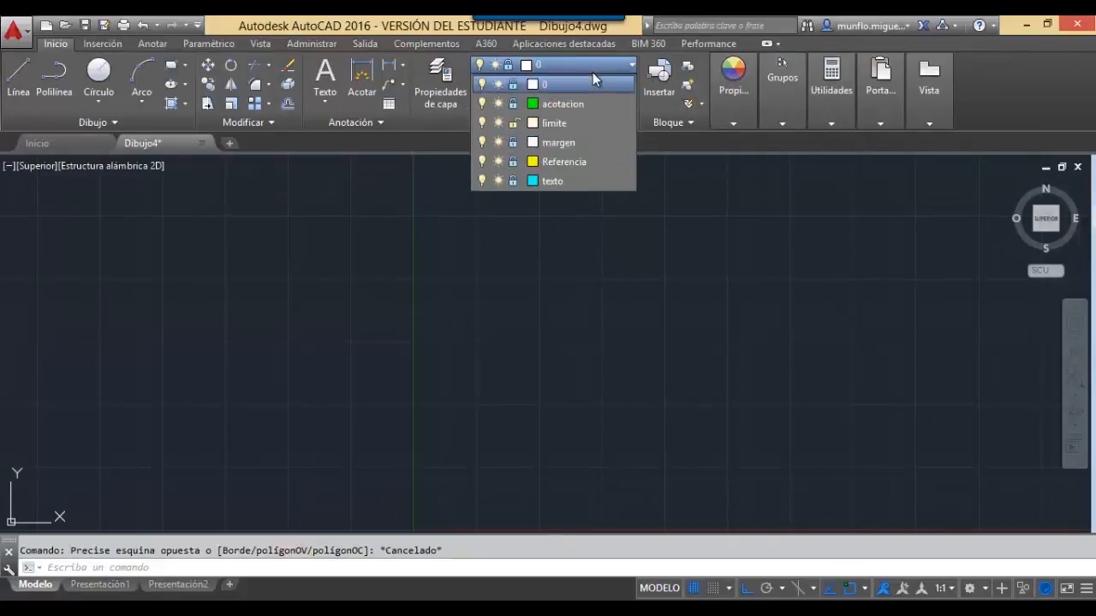
{"action": "left_click", "coordinate": [563, 125]}
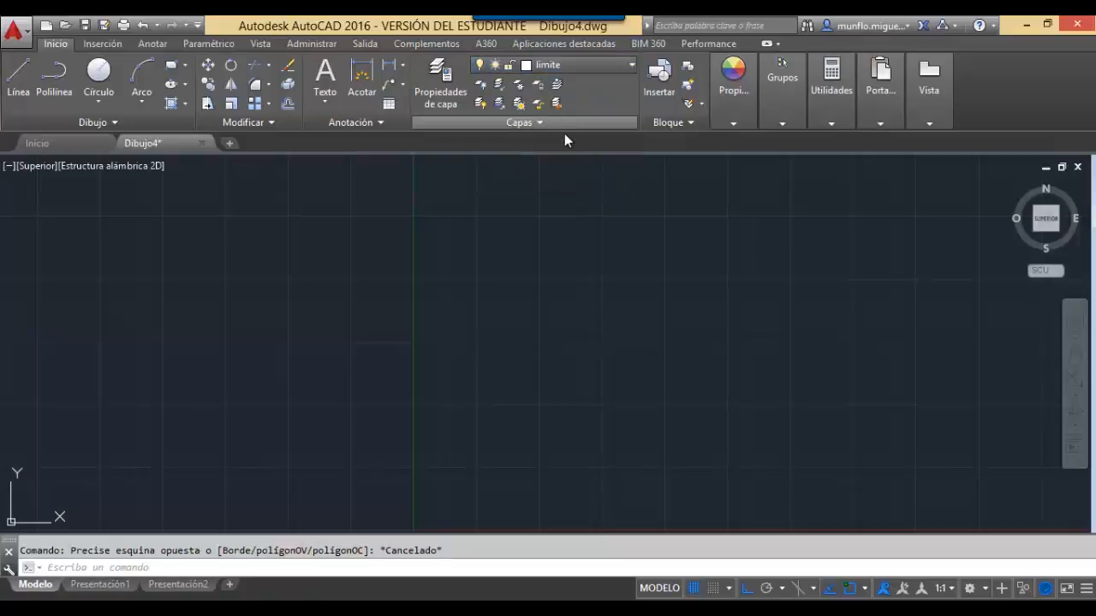
Dismiss the stray empty selection windows in the drawing area.
{"action": "left_click", "coordinate": [568, 226]}
{"action": "left_click", "coordinate": [552, 164]}
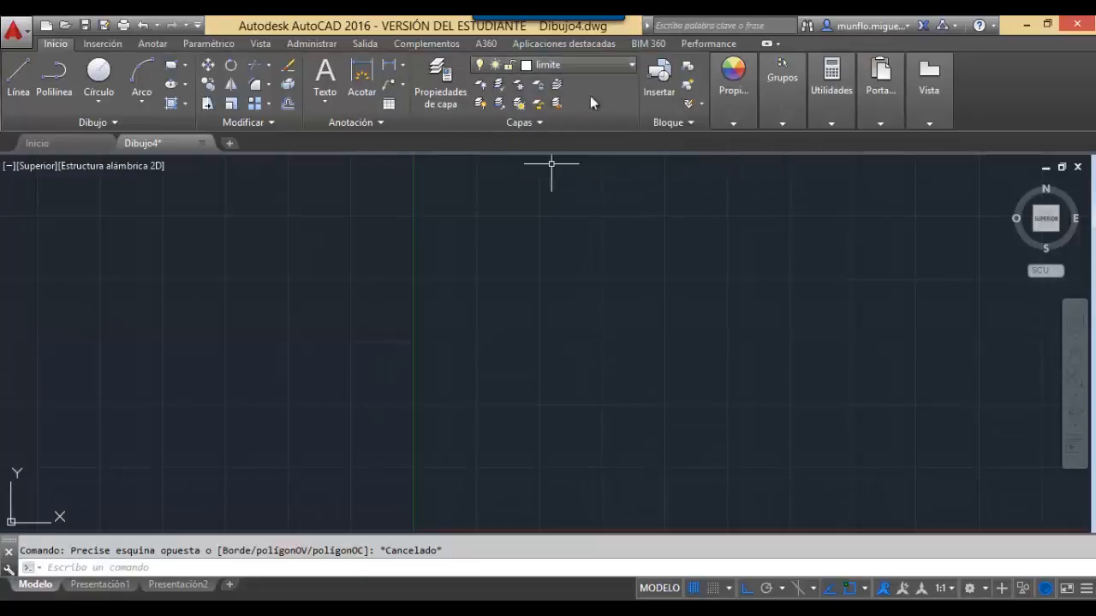
{"action": "left_click", "coordinate": [506, 298]}
{"action": "left_click", "coordinate": [506, 298]}
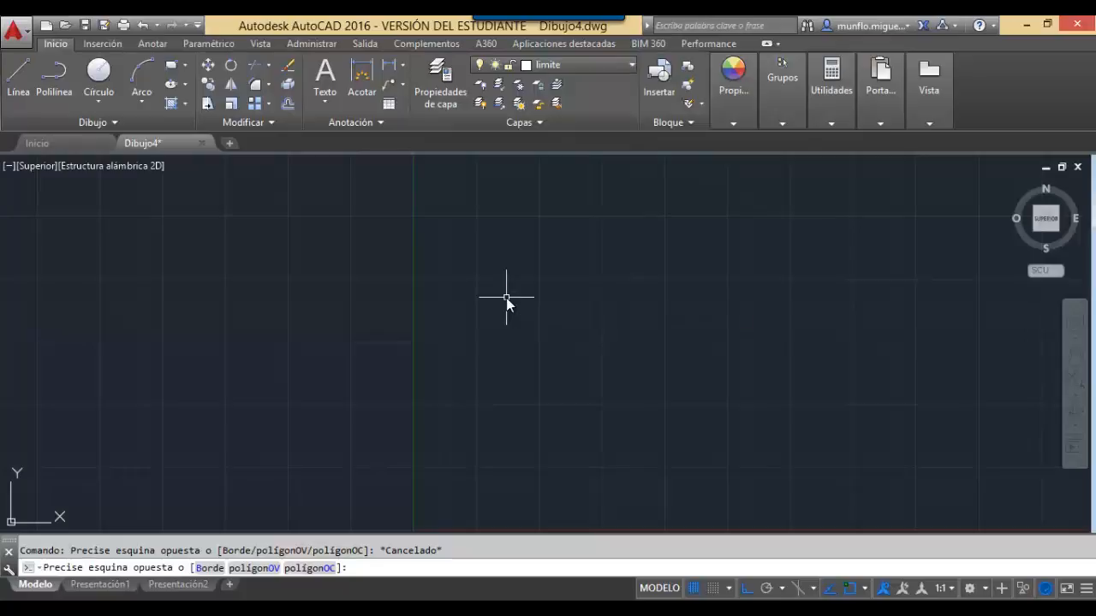
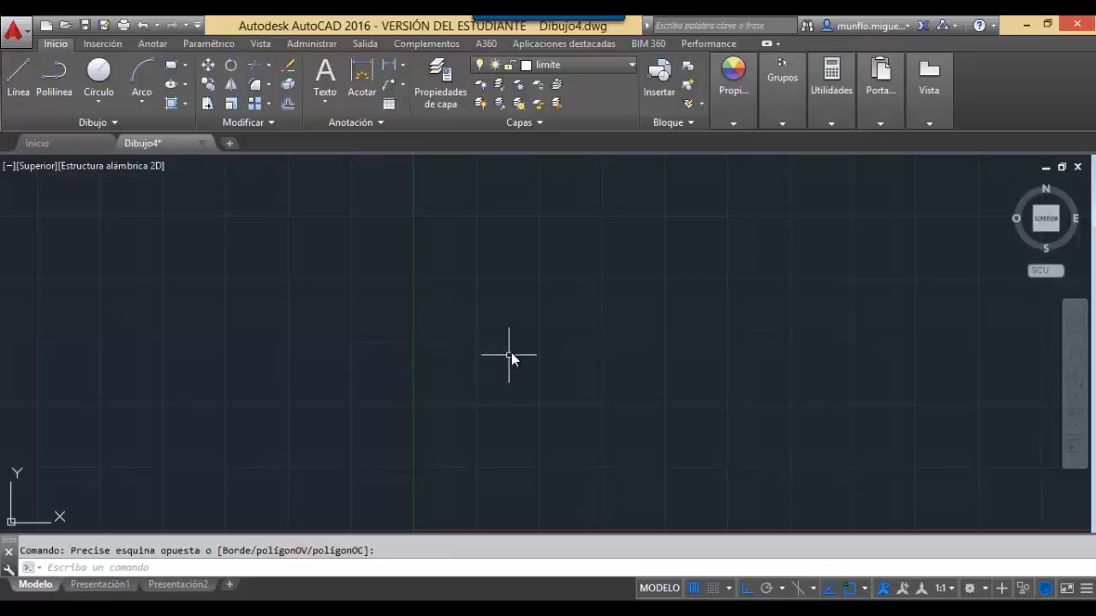
With LINEA, draw the 210-unit horizontal bottom edge from 0,0 to 210,0.
{"action": "type", "text": "linea"}
{"action": "key", "text": "Return"}
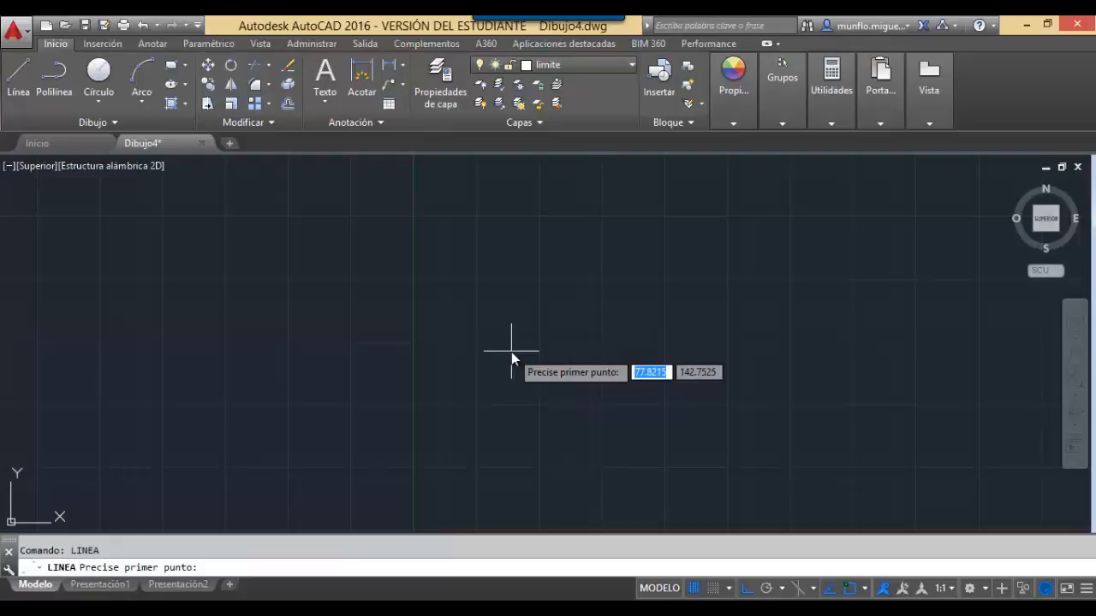
{"action": "type", "text": "0"}
{"action": "key", "text": "Tab"}
{"action": "type", "text": "0"}
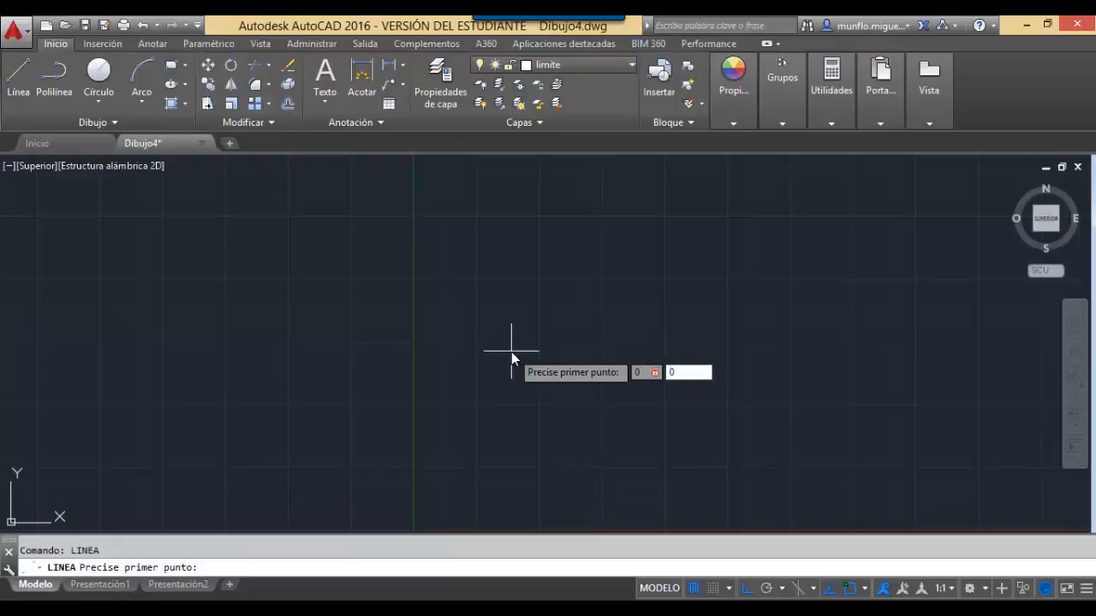
{"action": "key", "text": "Return"}
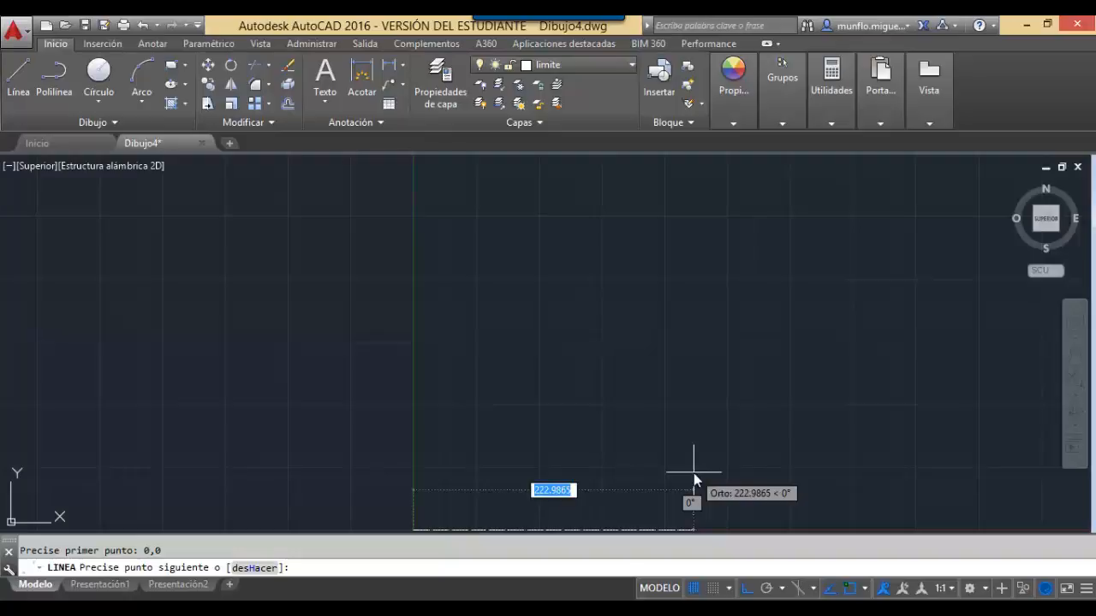
{"action": "type", "text": "210"}
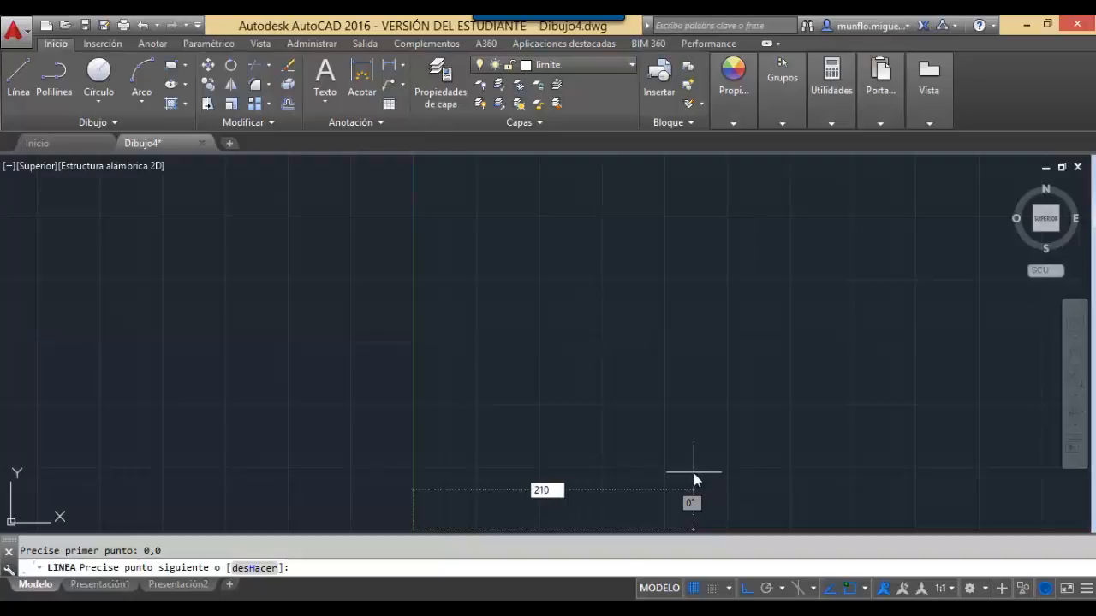
{"action": "key", "text": "Tab"}
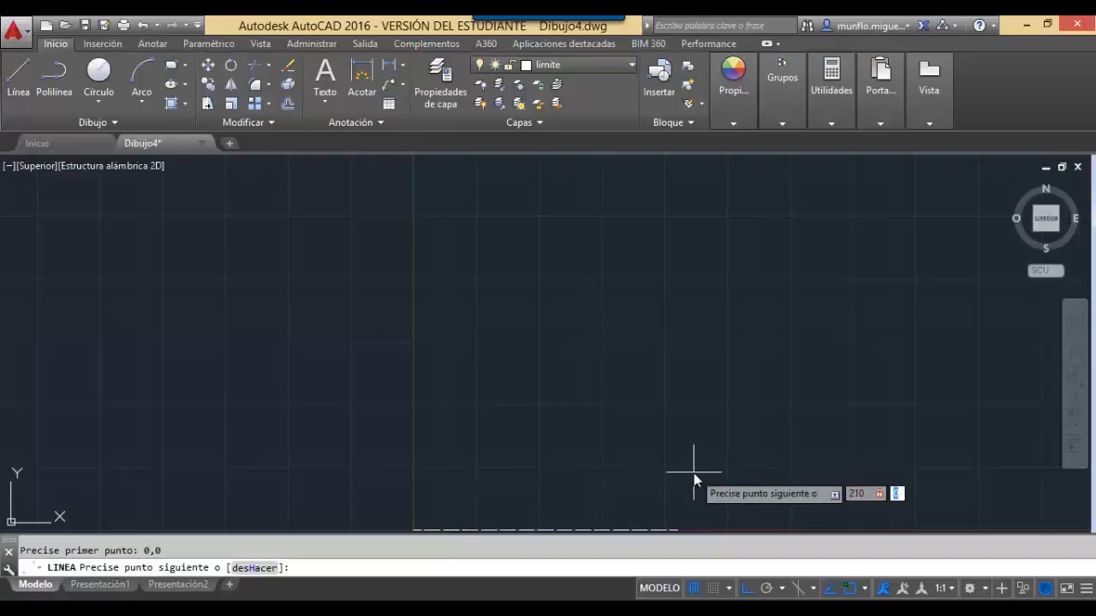
{"action": "type", "text": "0"}
{"action": "key", "text": "Return"}
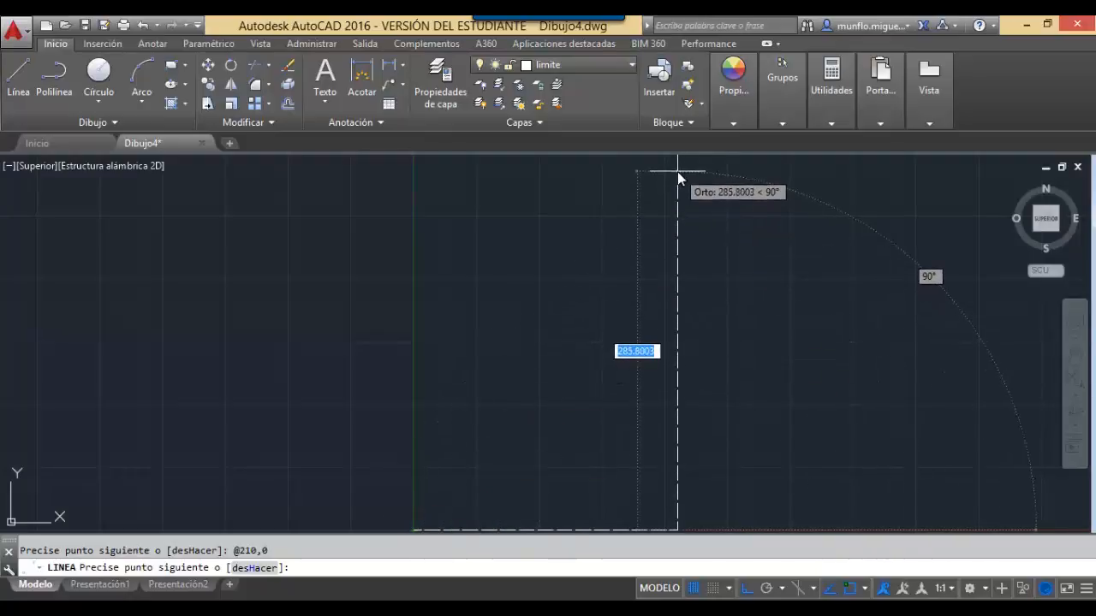
{"action": "type", "text": "210"}
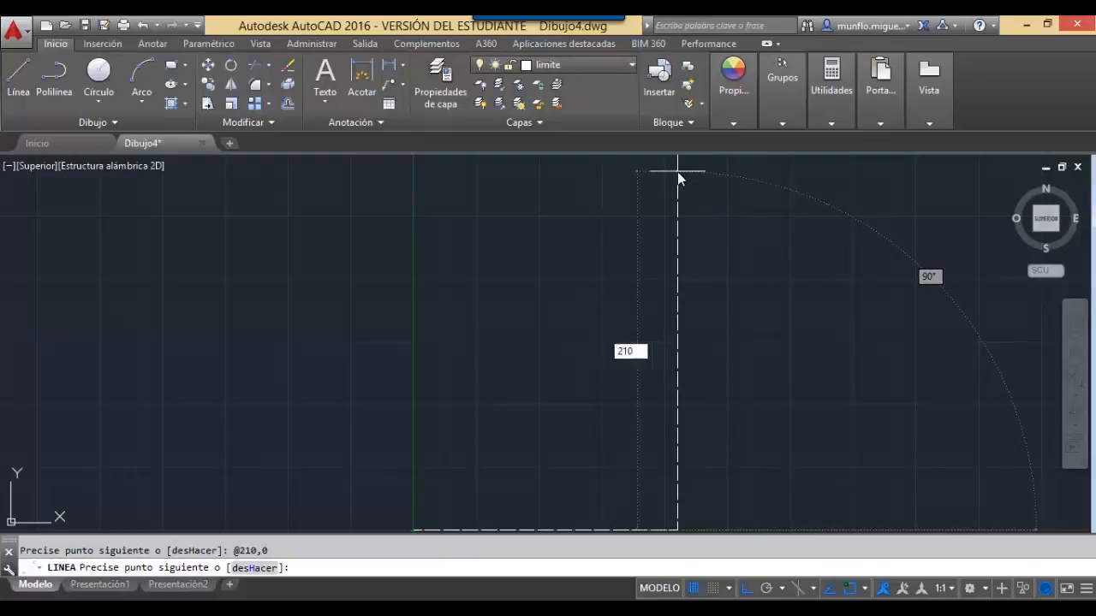
{"action": "key", "text": "Tab"}
{"action": "type", "text": "297"}
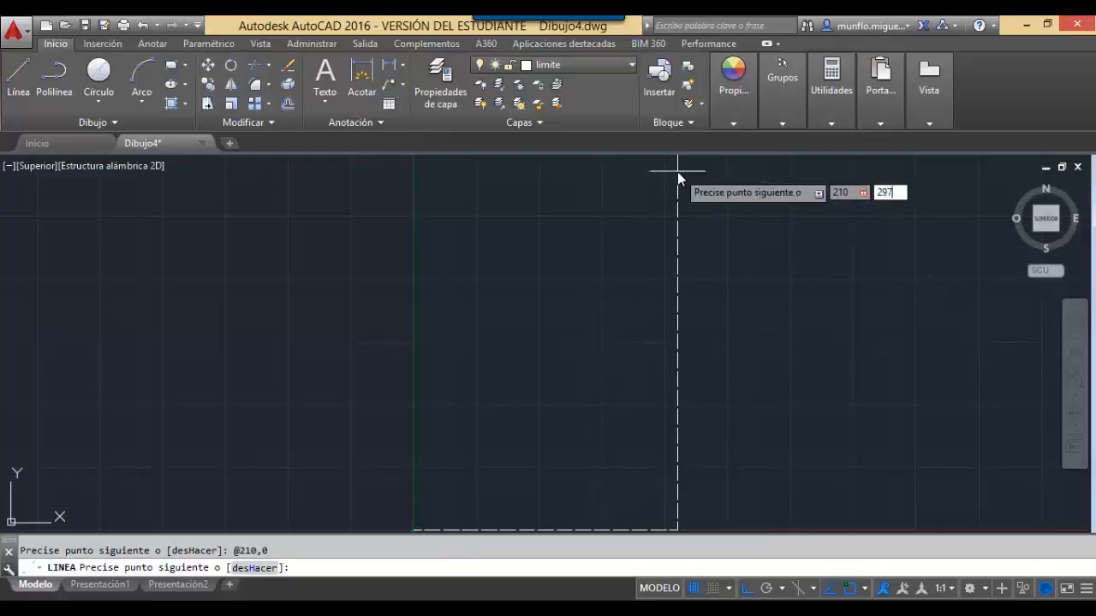
{"action": "key", "text": "Return"}
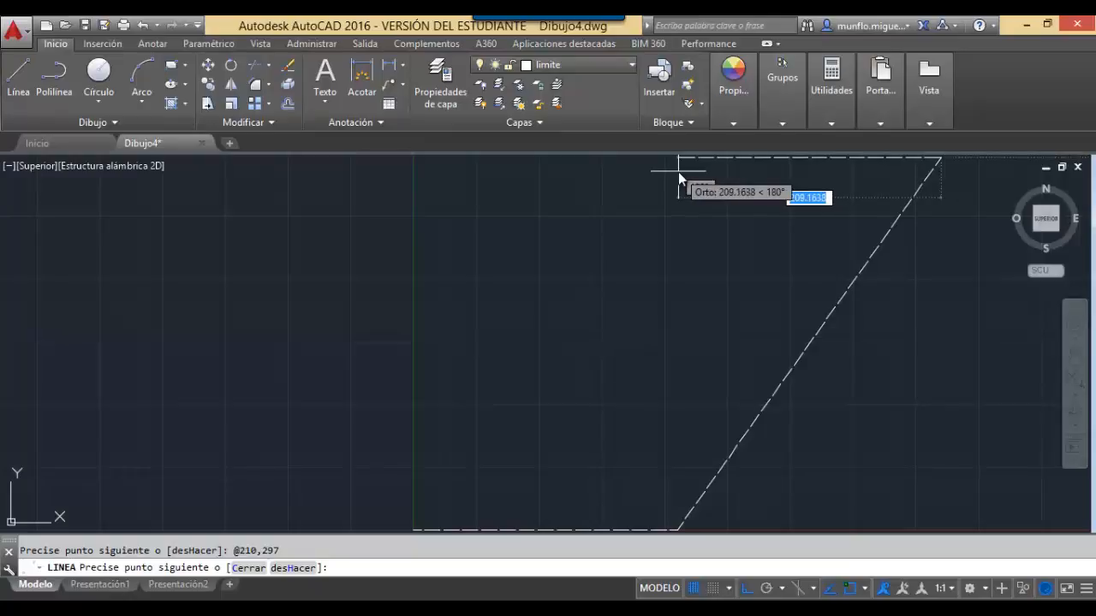
{"action": "type", "text": "h"}
{"action": "key", "text": "Return"}
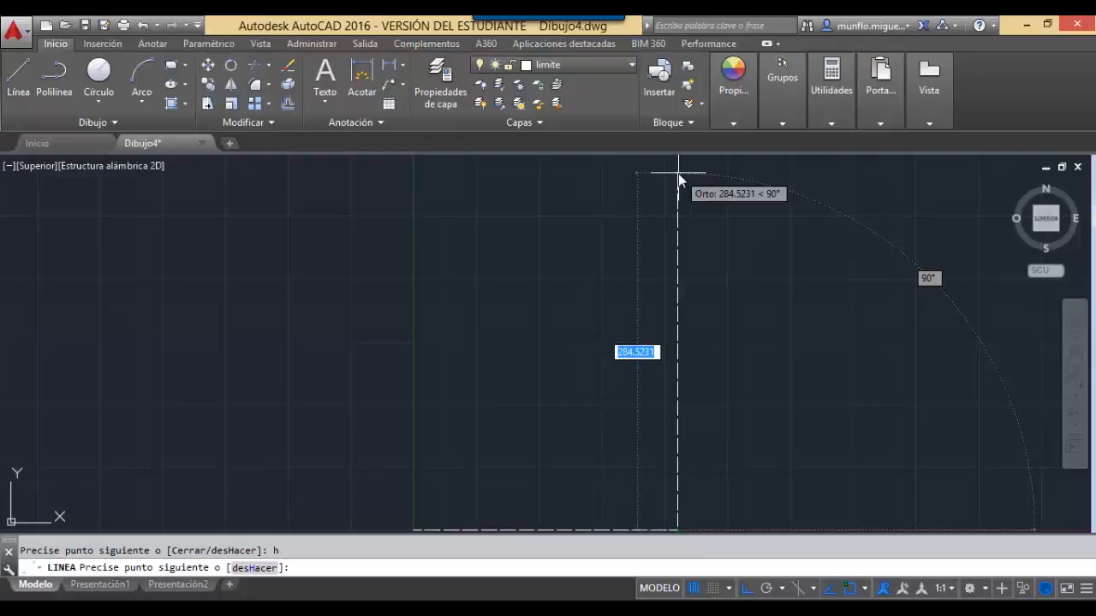
Draw the right, top and left edges with @0,297, @-210,0 and @0,-297, then end the line.
{"action": "type", "text": "0"}
{"action": "key", "text": "Tab"}
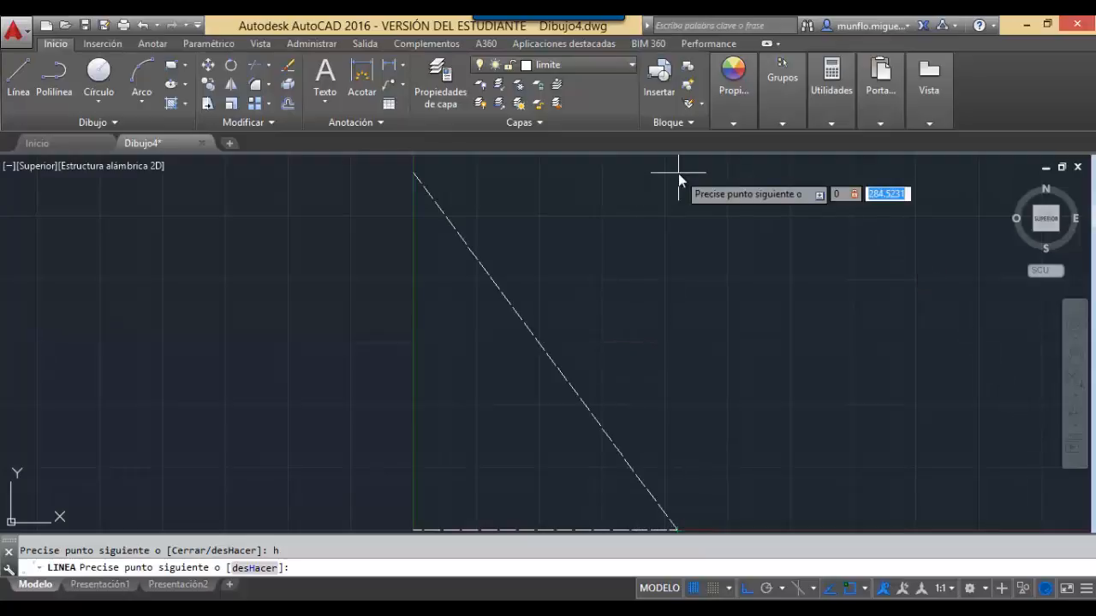
{"action": "type", "text": "297"}
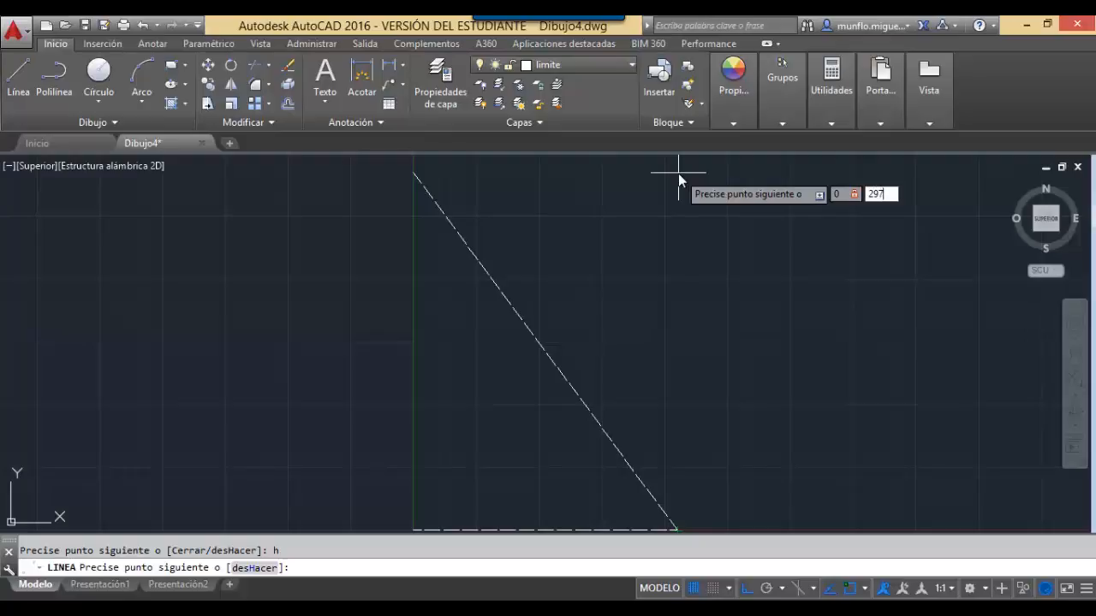
{"action": "key", "text": "Return"}
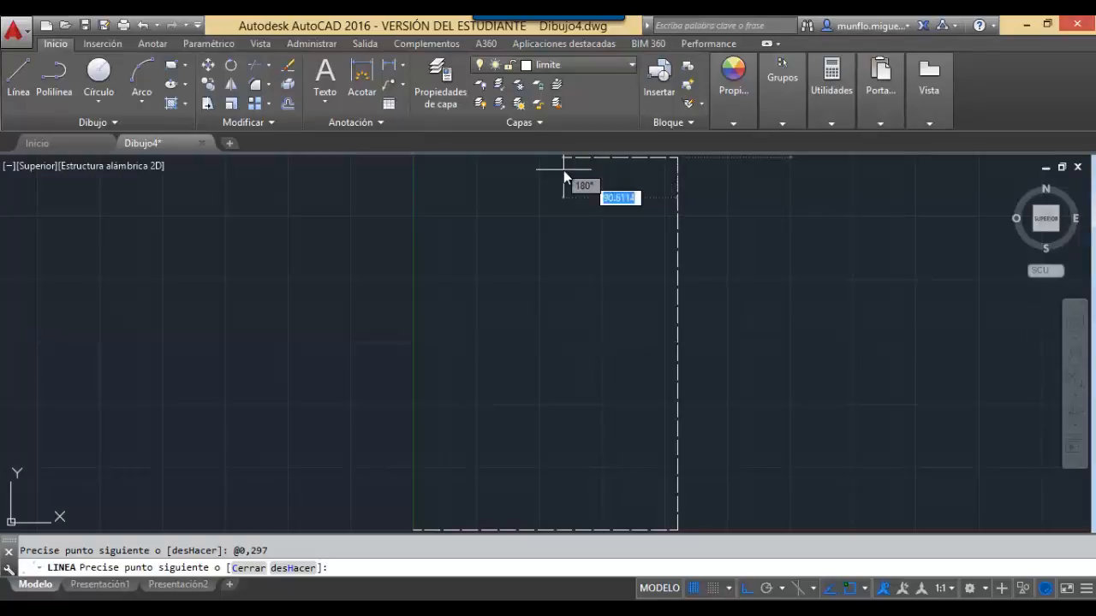
{"action": "type", "text": "-210"}
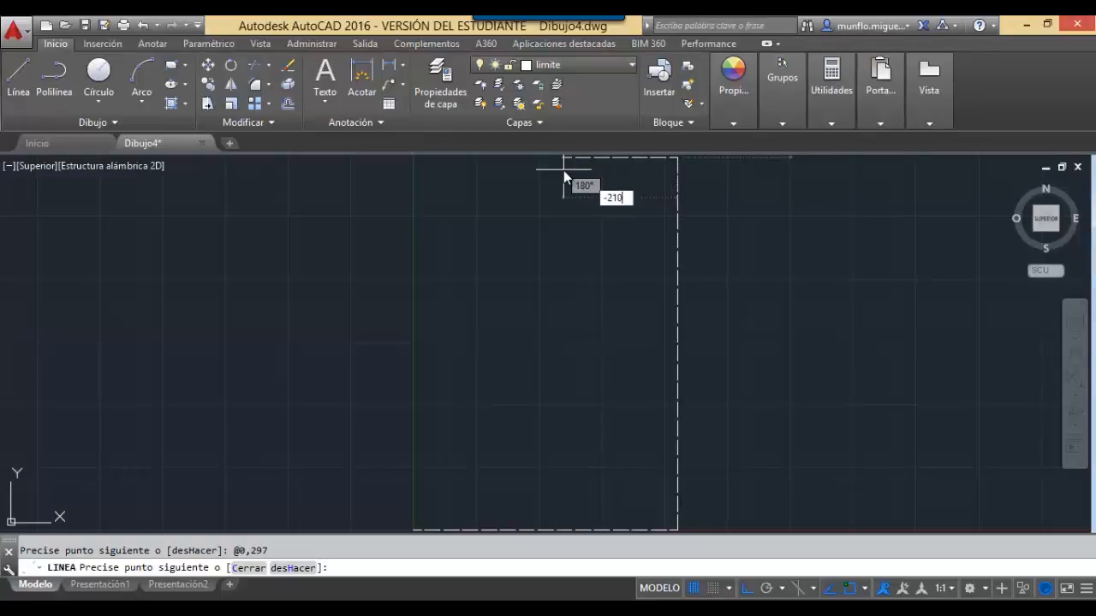
{"action": "key", "text": "Tab"}
{"action": "type", "text": "0"}
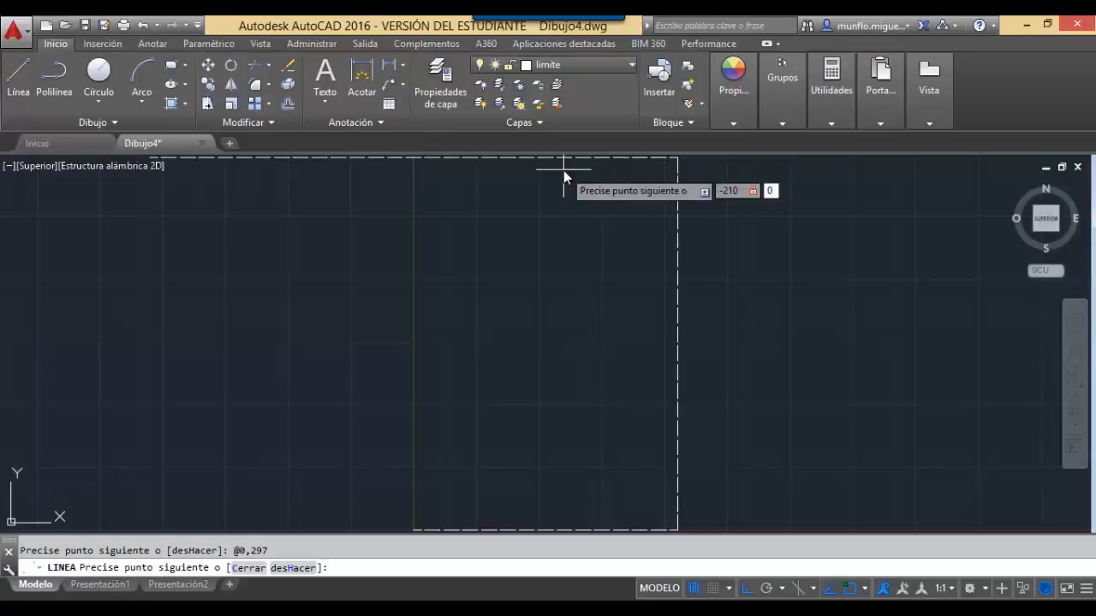
{"action": "key", "text": "Return"}
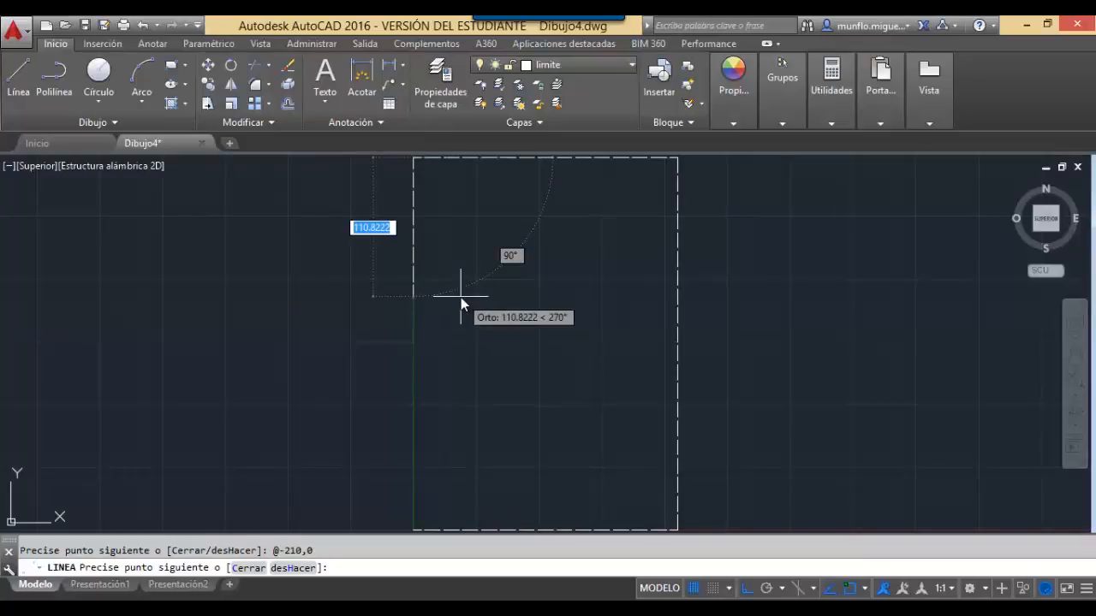
{"action": "type", "text": "0"}
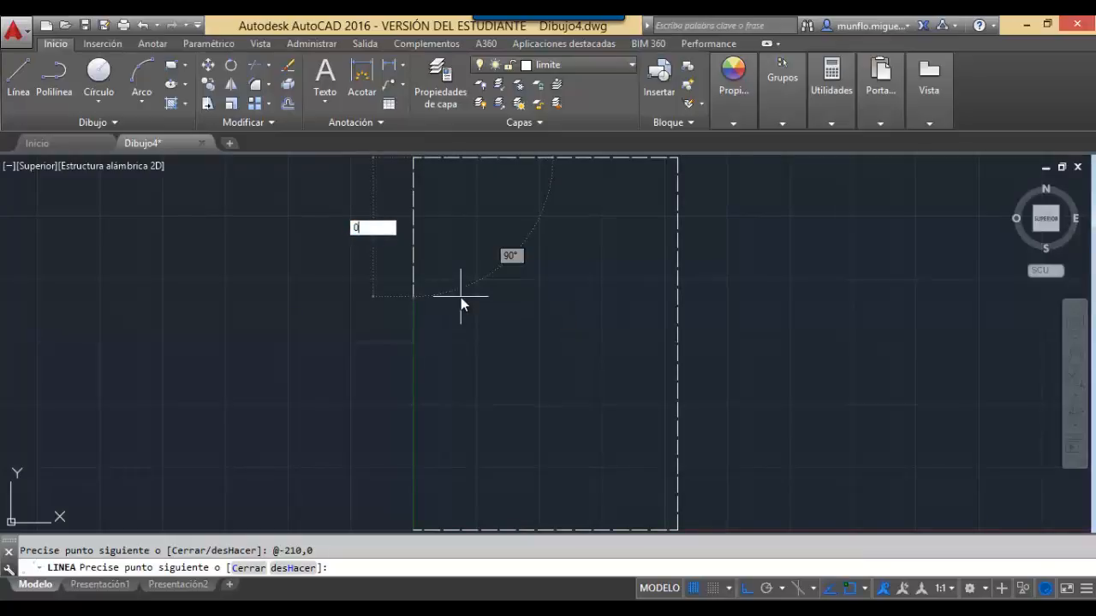
{"action": "type", "text": ",-297"}
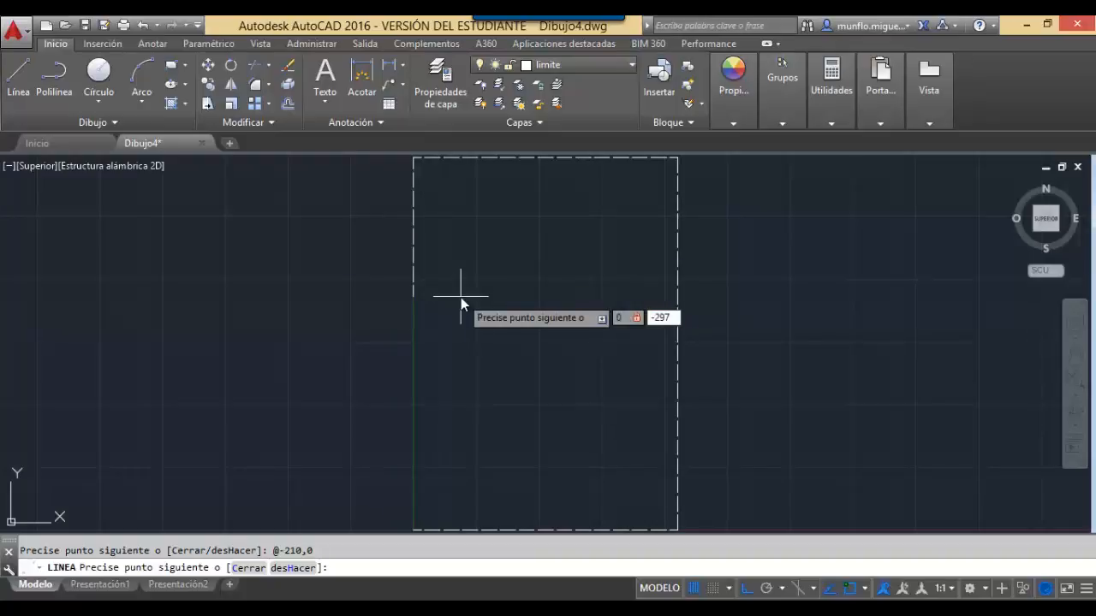
{"action": "key", "text": "Return"}
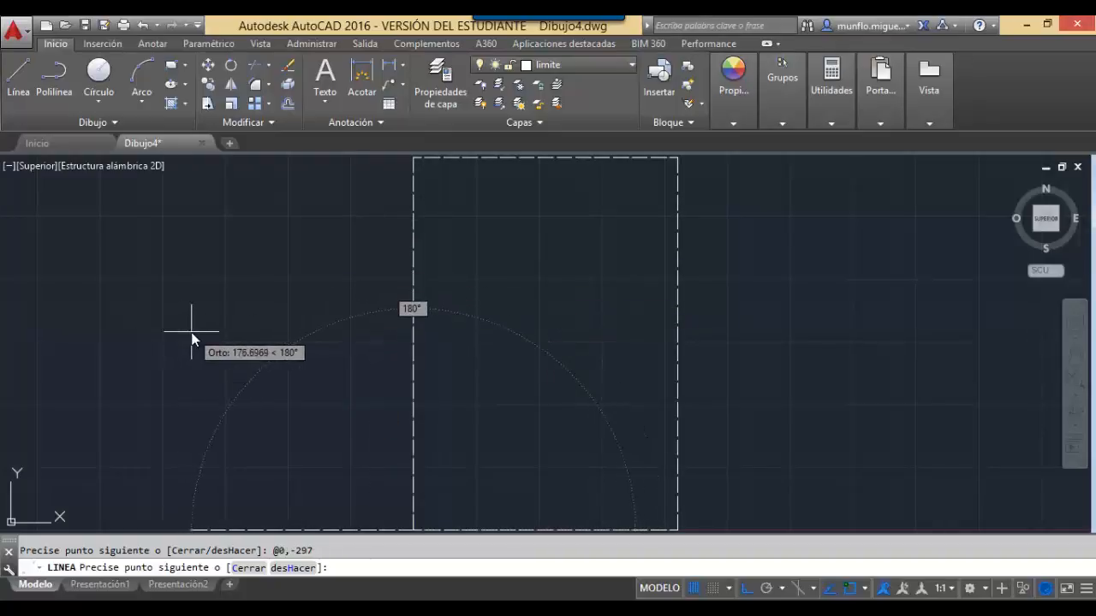
{"action": "key", "text": "Escape"}
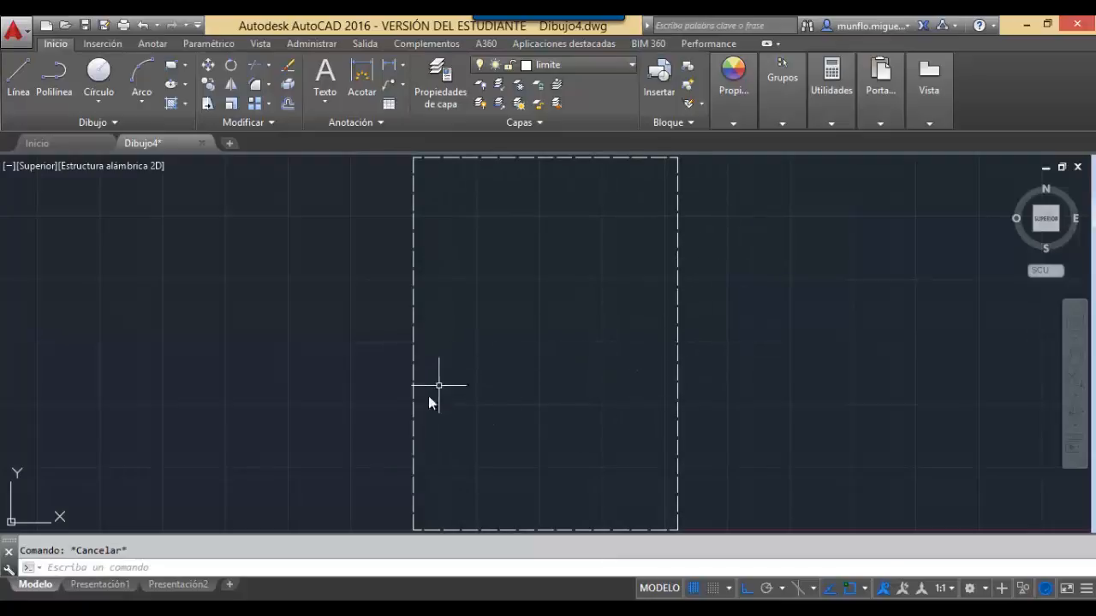
Select the bottom, left, top and right outline lines and erase them with Borrar.
{"action": "left_click", "coordinate": [438, 530]}
{"action": "left_click", "coordinate": [414, 484]}
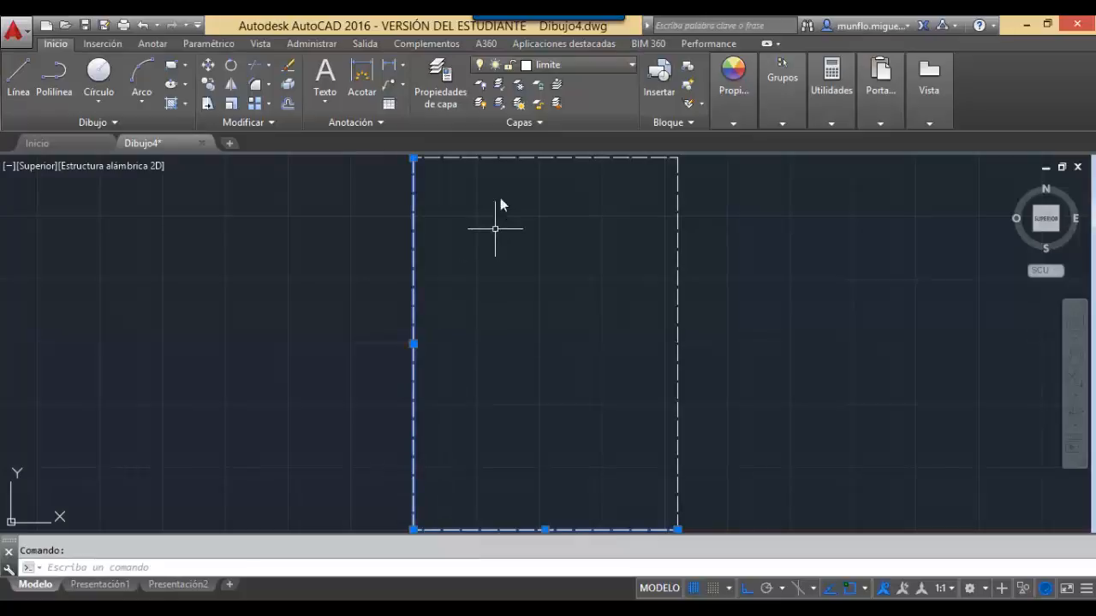
{"action": "left_click", "coordinate": [496, 158]}
{"action": "left_click", "coordinate": [677, 269]}
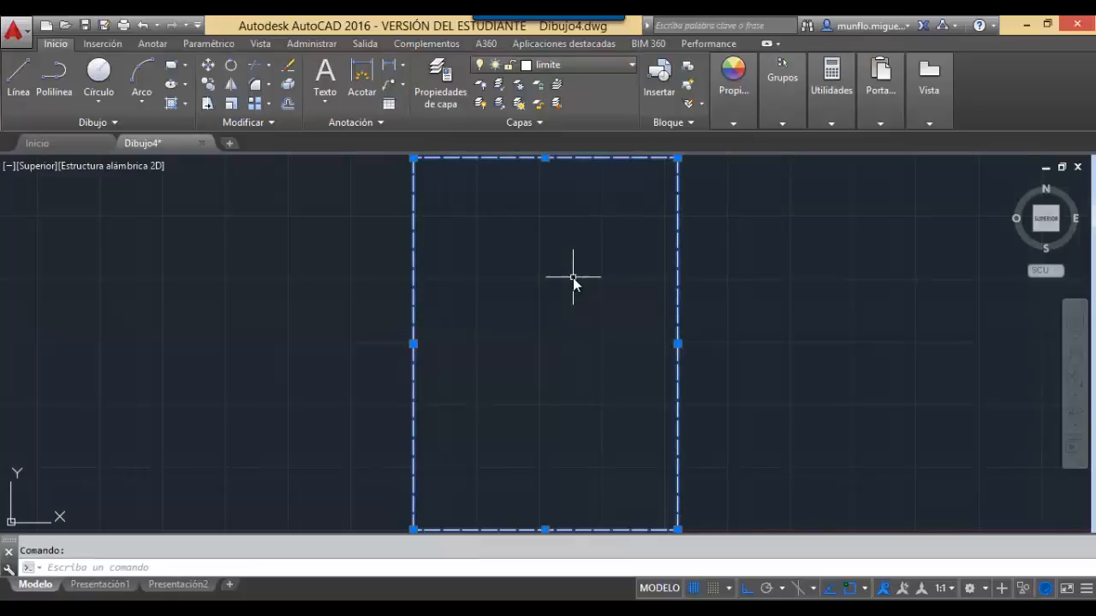
{"action": "left_click", "coordinate": [289, 68]}
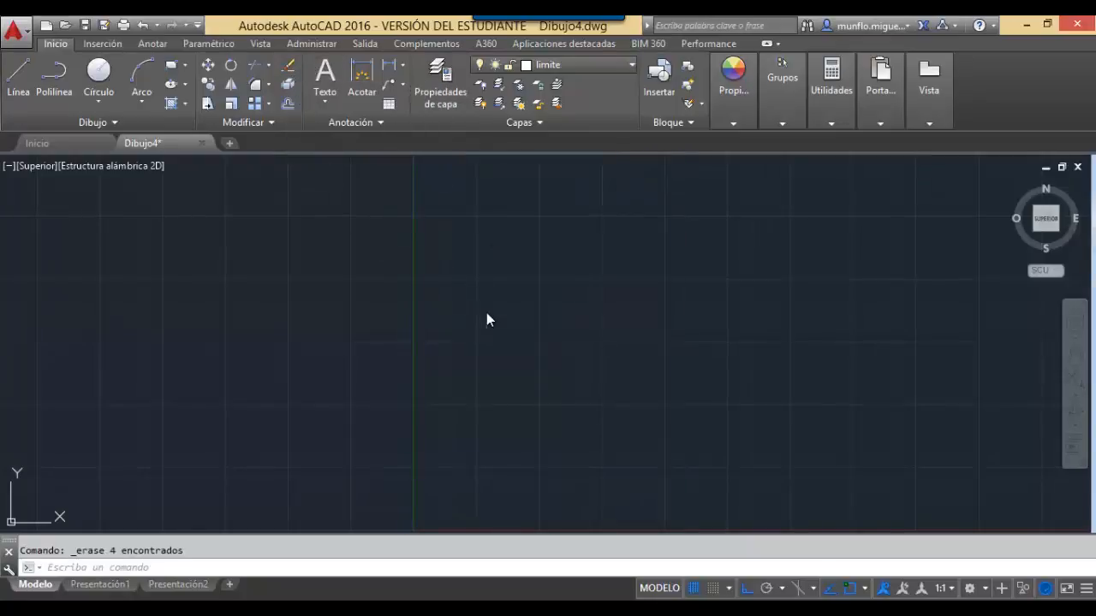
{"action": "key", "text": "Escape"}
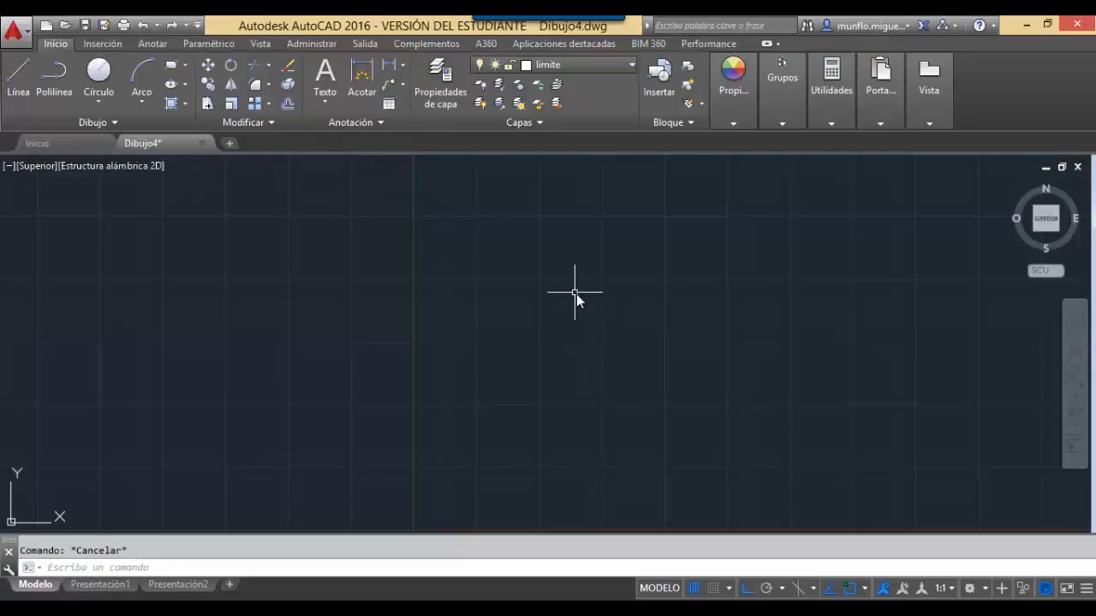
{"action": "type", "text": "rectan"}
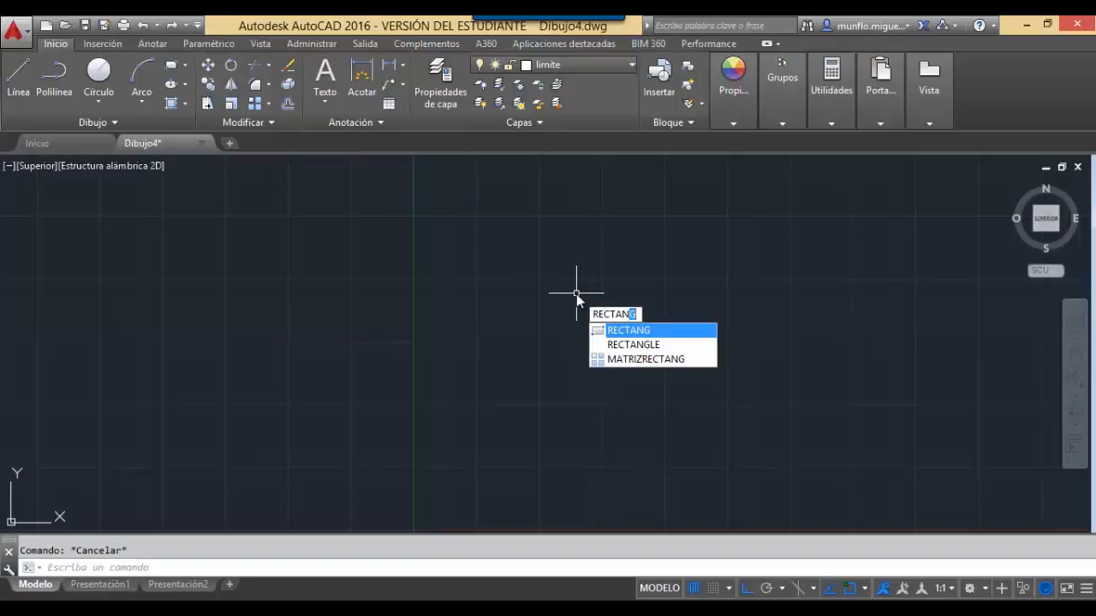
{"action": "type", "text": "g"}
{"action": "key", "text": "Return"}
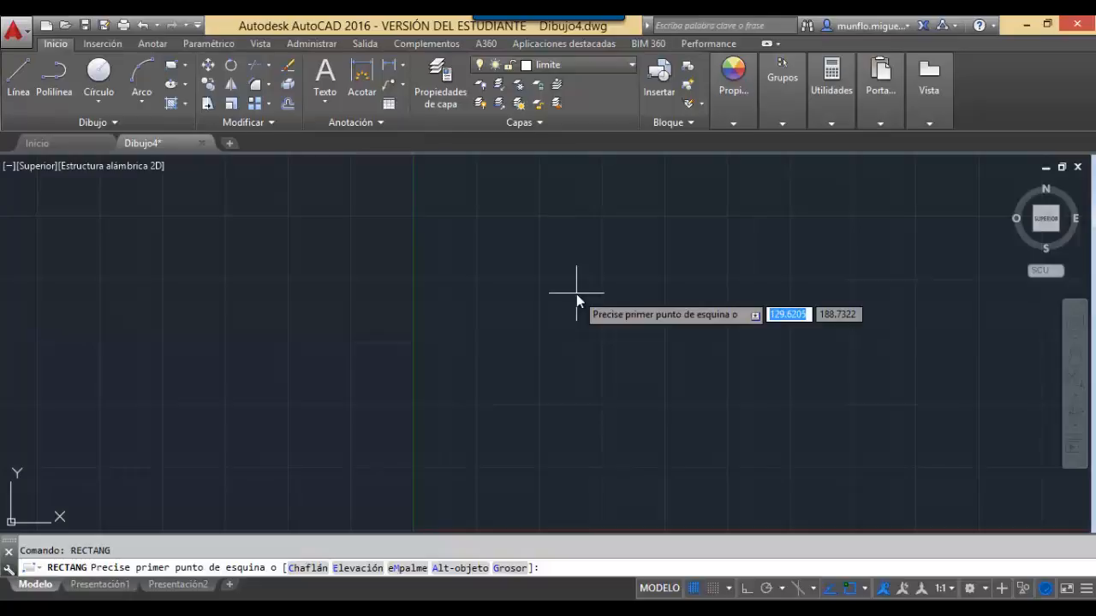
{"action": "type", "text": "0"}
{"action": "key", "text": "Tab"}
{"action": "type", "text": "0"}
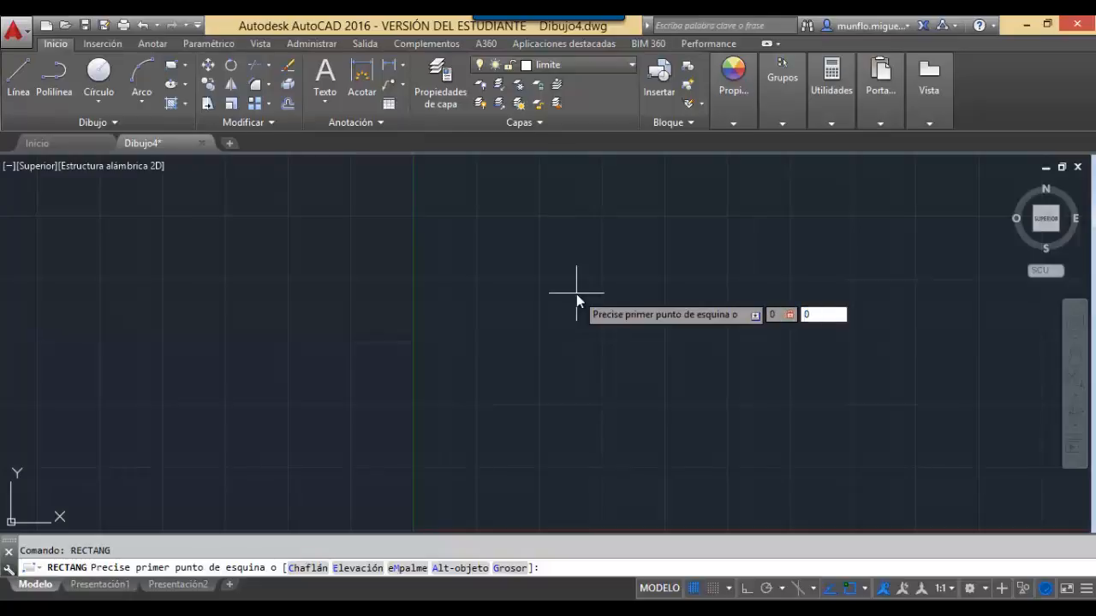
{"action": "key", "text": "Return"}
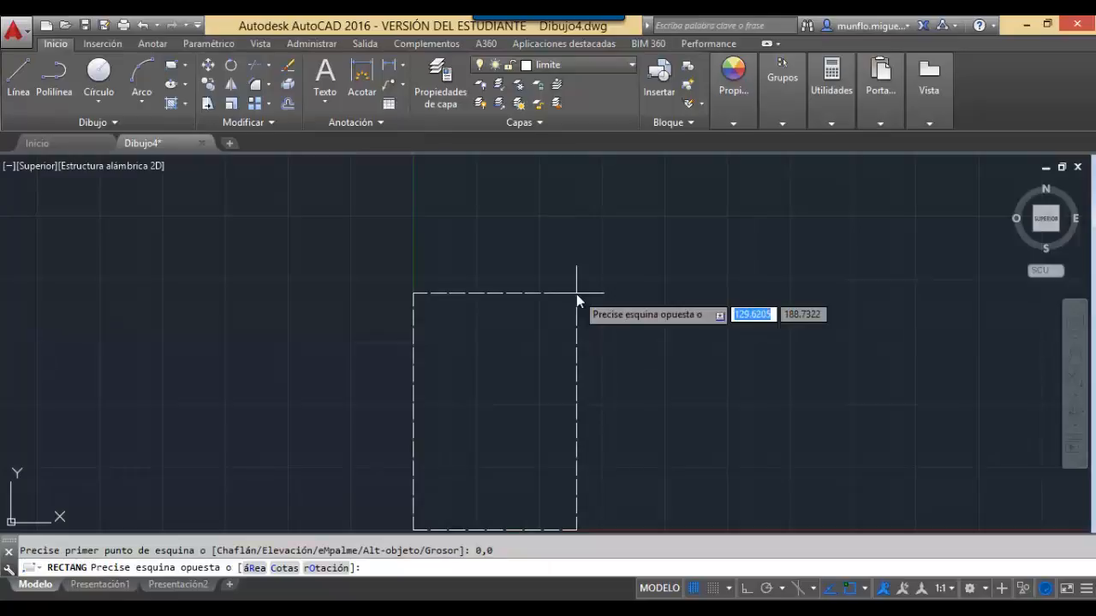
{"action": "type", "text": "210"}
{"action": "key", "text": "Tab"}
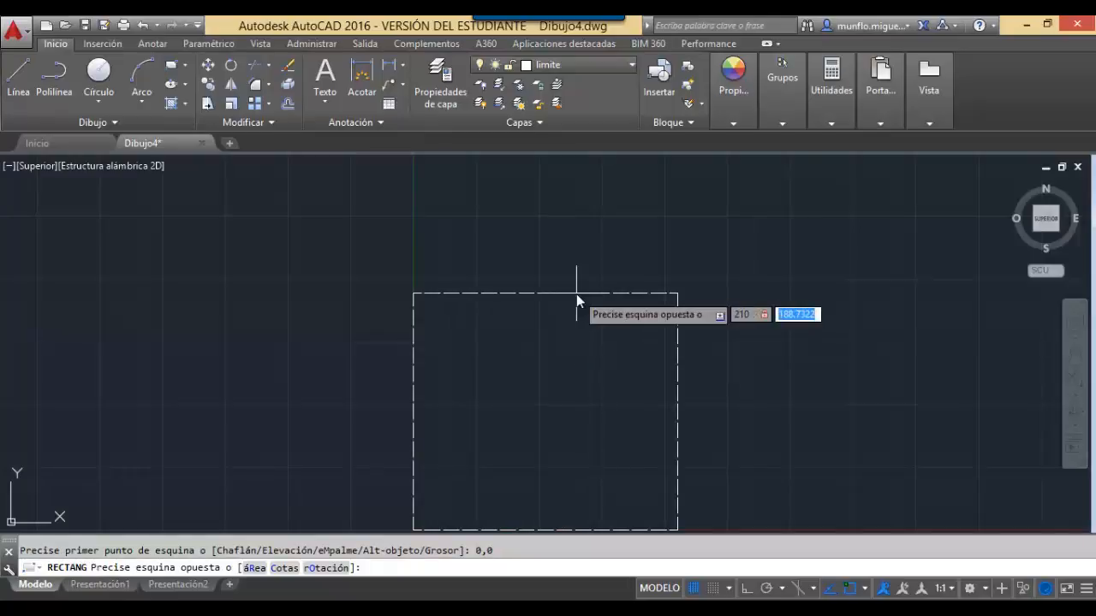
{"action": "type", "text": "297"}
{"action": "key", "text": "Return"}
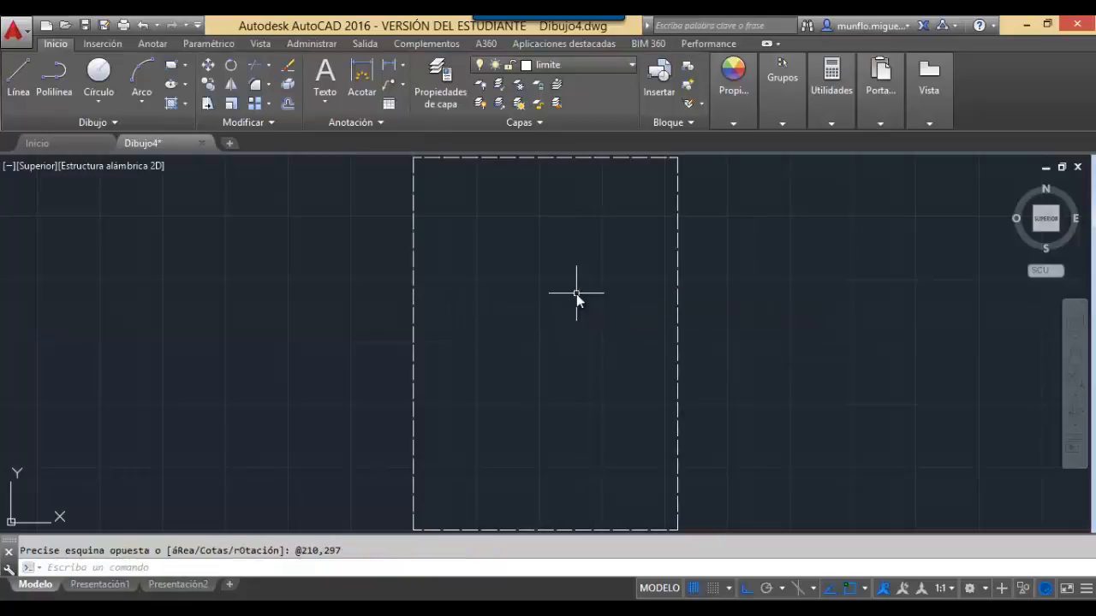
{"action": "key", "text": "Escape"}
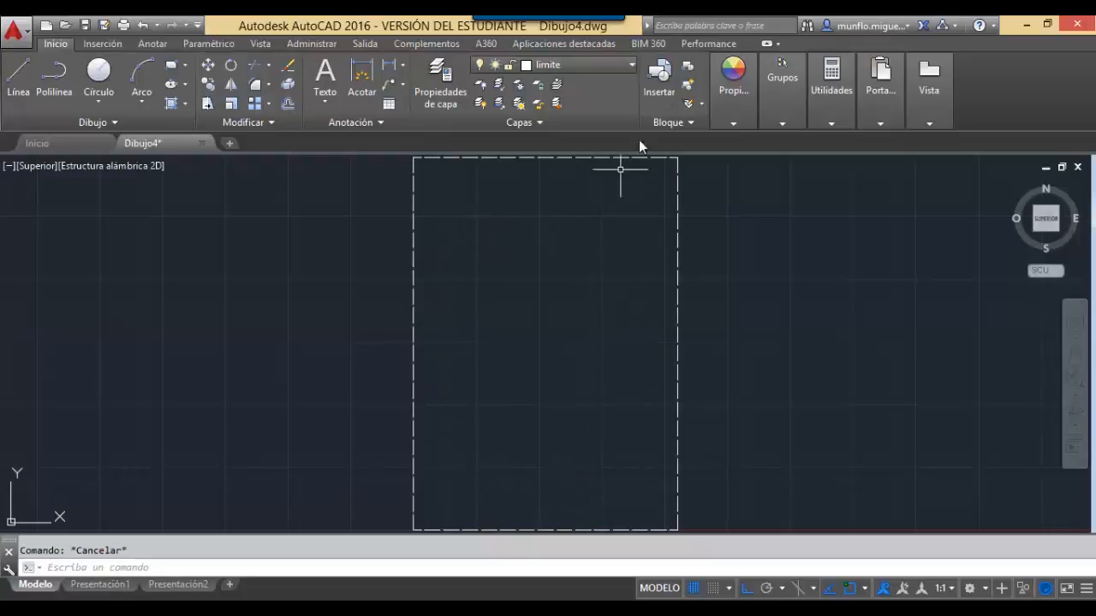
In the layer dropdown, lock limite, unlock margen and make margen current.
{"action": "left_click", "coordinate": [624, 65]}
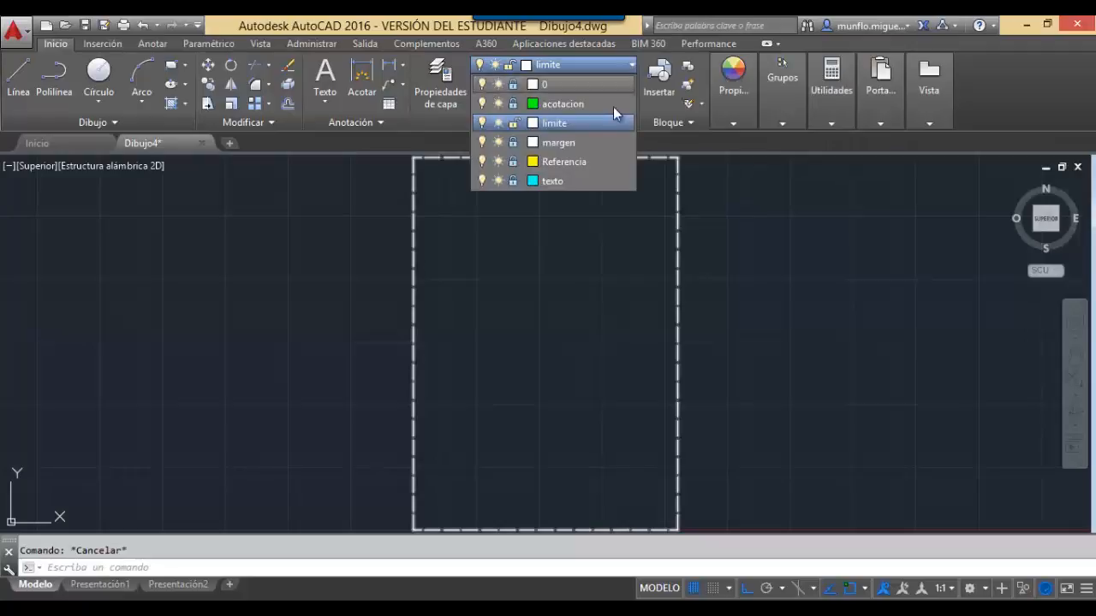
{"action": "left_click", "coordinate": [515, 126]}
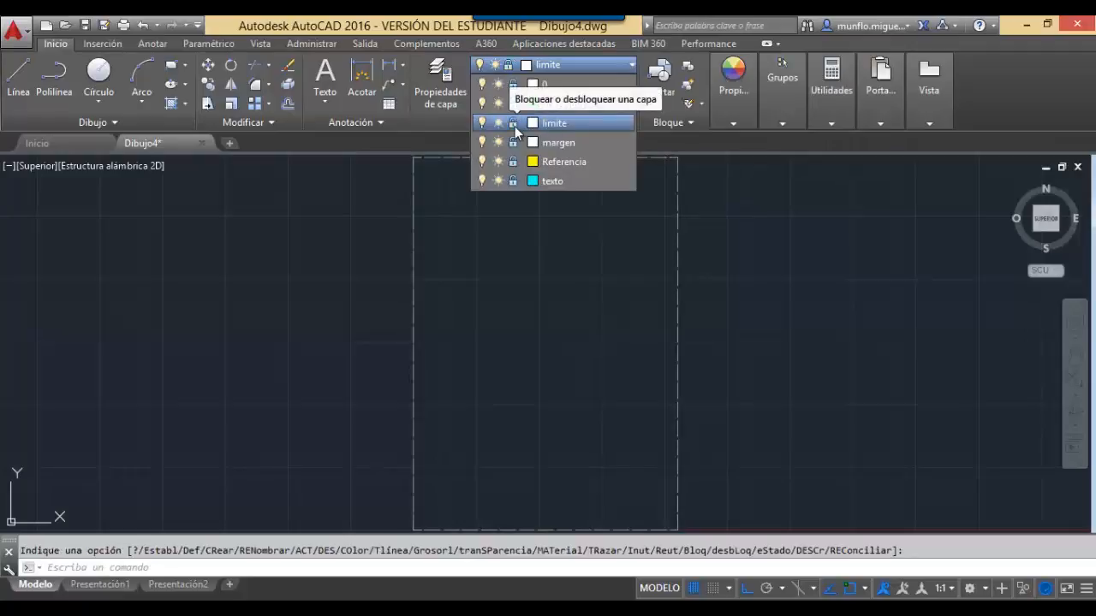
{"action": "left_click", "coordinate": [514, 127]}
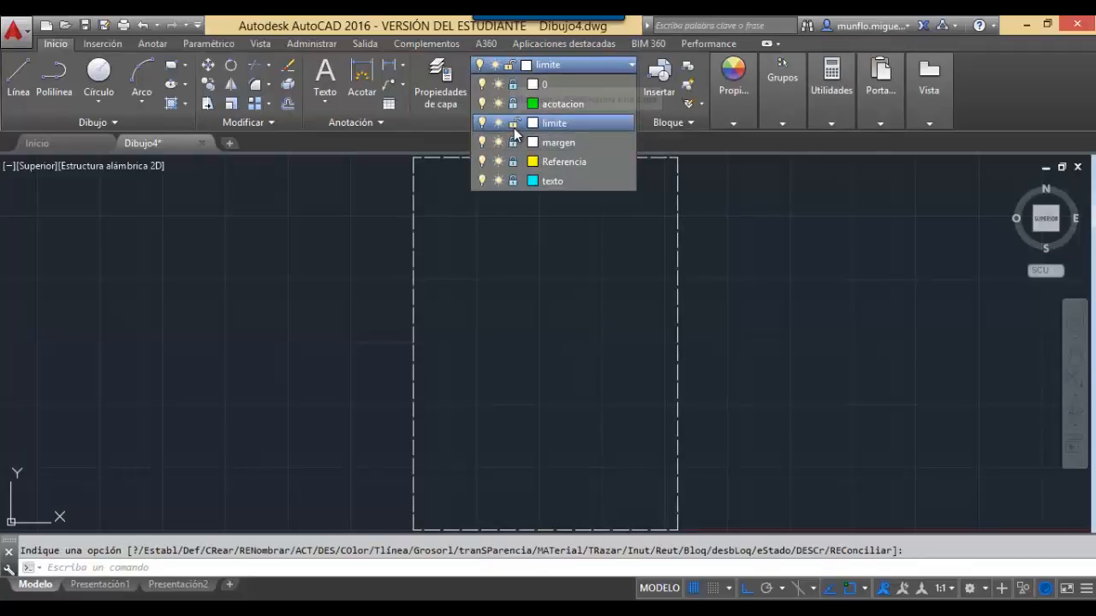
{"action": "left_click", "coordinate": [514, 127]}
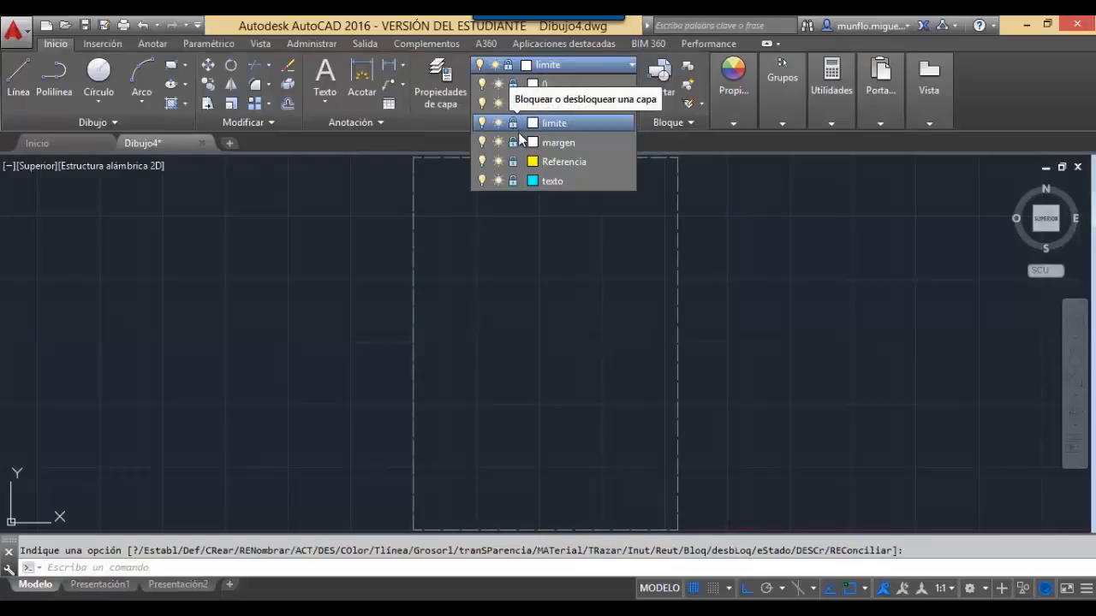
{"action": "left_click", "coordinate": [513, 142]}
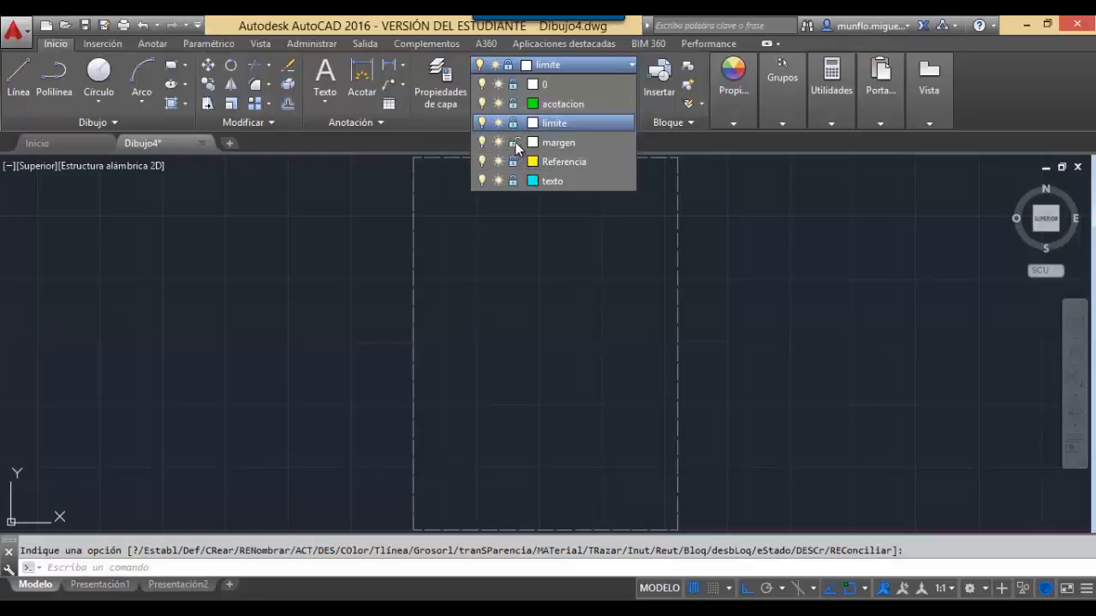
{"action": "left_click", "coordinate": [571, 145]}
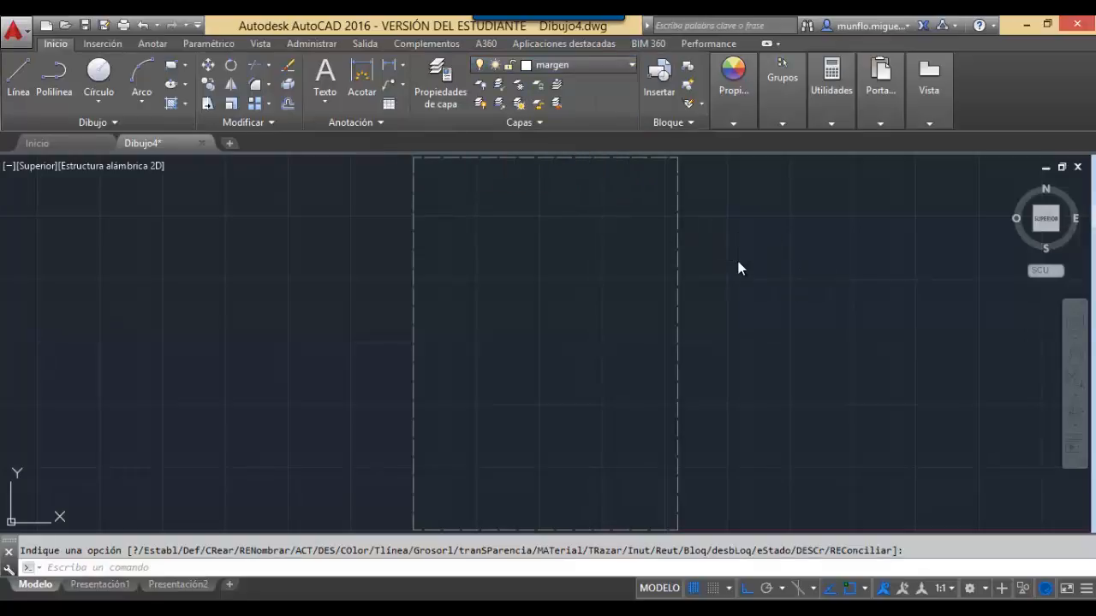
{"action": "key", "text": "Escape"}
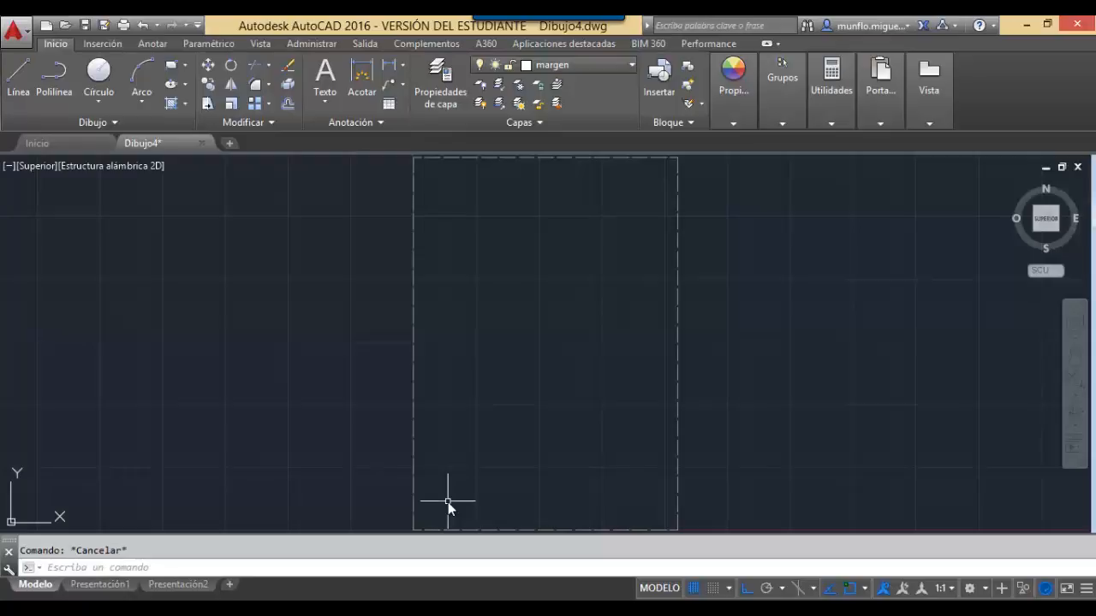
Draw a RECTANG margin from corner 20,10 with width 180 and height 277.
{"action": "type", "text": "RECTANG"}
{"action": "key", "text": "Return"}
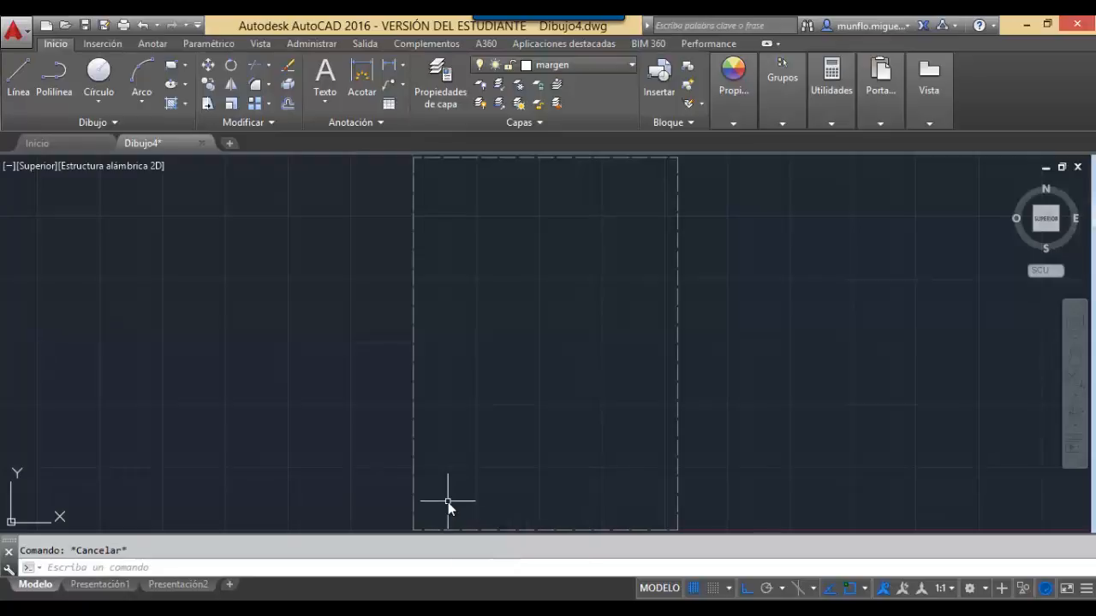
{"action": "type", "text": "20"}
{"action": "key", "text": "Tab"}
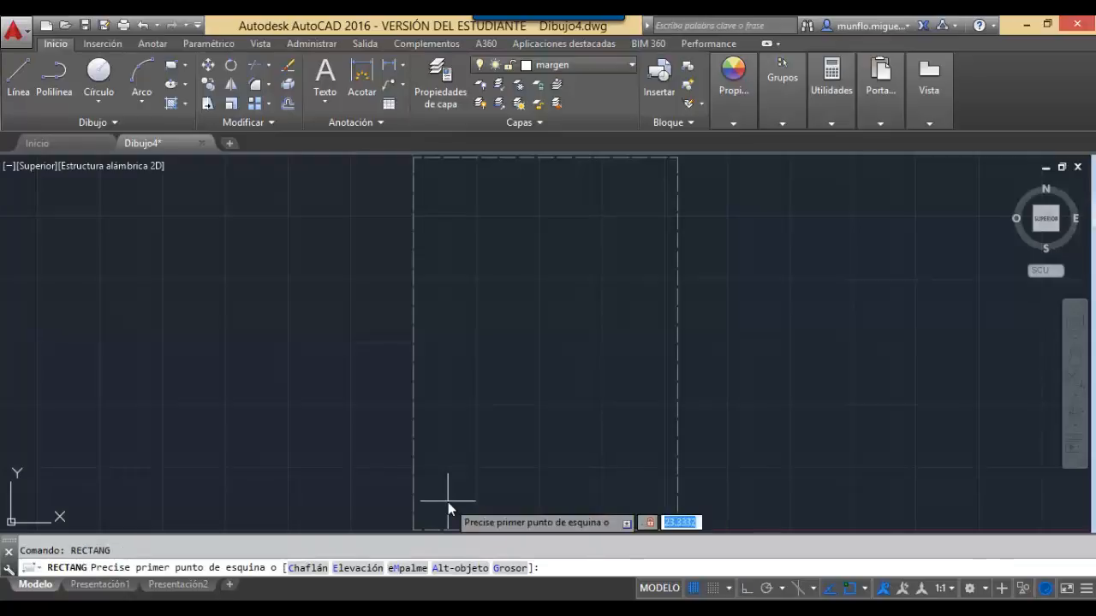
{"action": "type", "text": "10"}
{"action": "key", "text": "Return"}
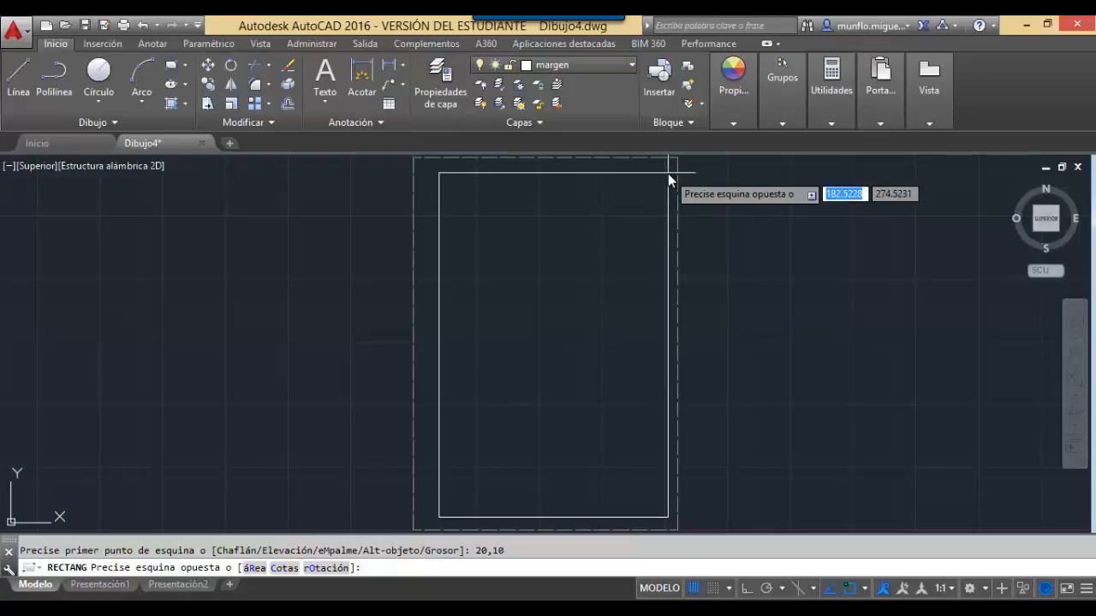
{"action": "type", "text": "180"}
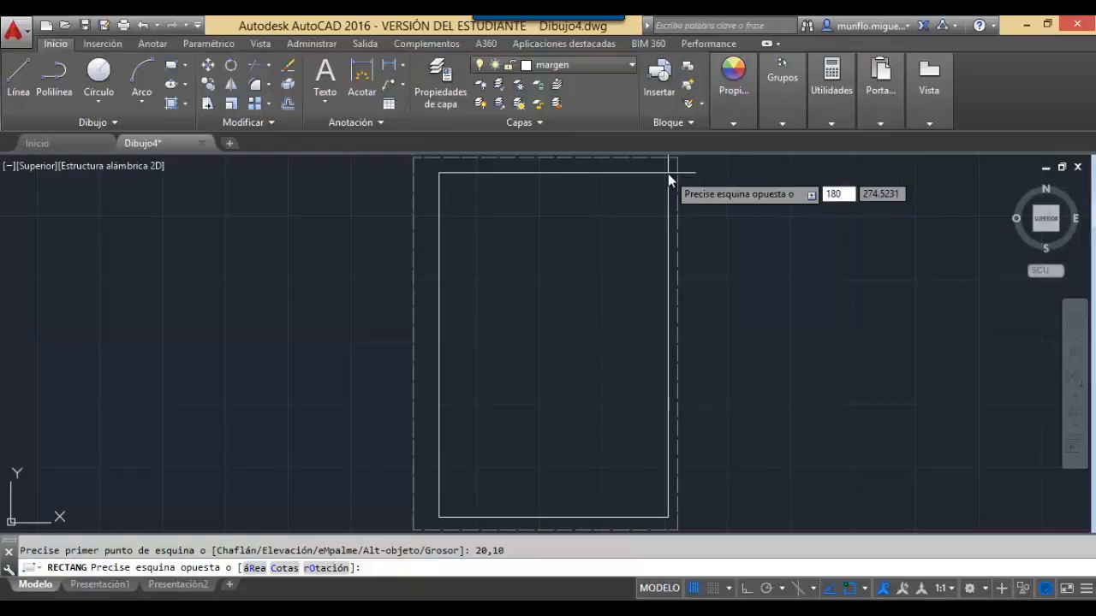
{"action": "key", "text": "Tab"}
{"action": "type", "text": "277"}
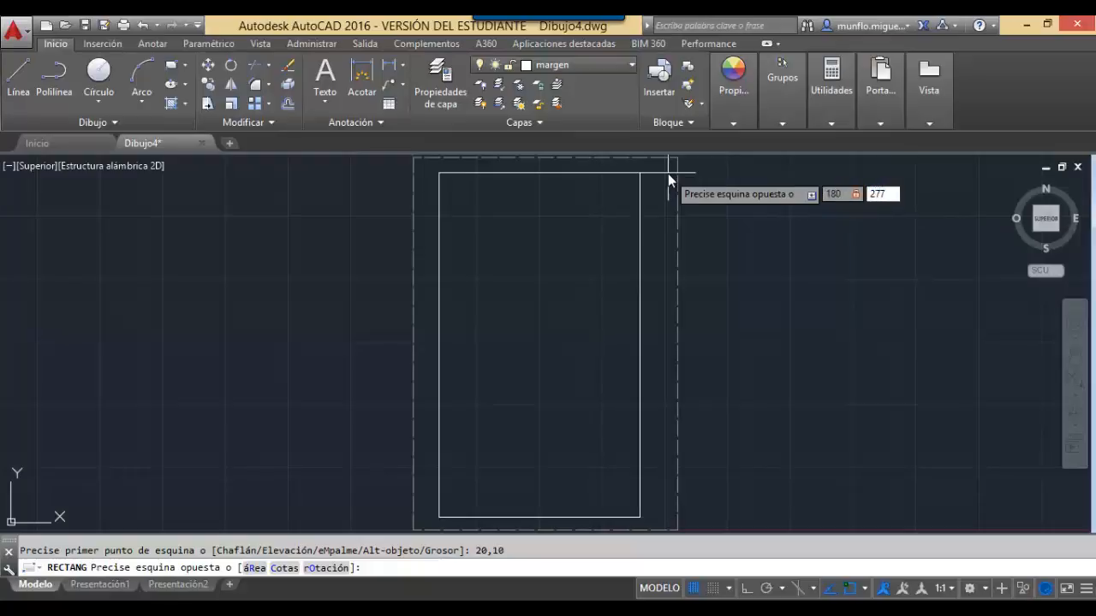
{"action": "key", "text": "Return"}
{"action": "key", "text": "Escape"}
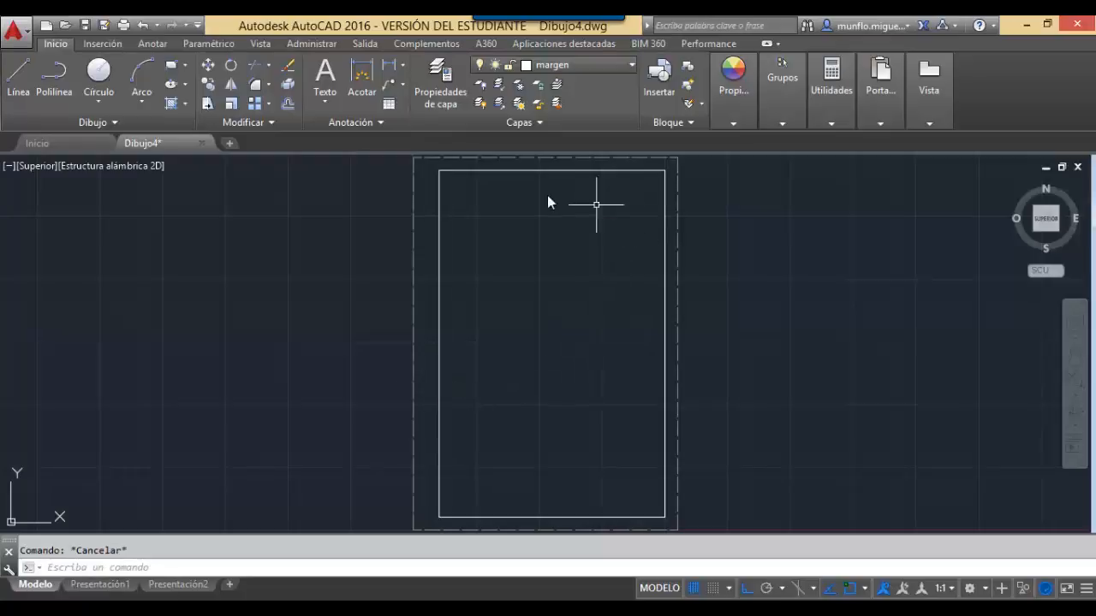
{"action": "scroll", "coordinate": [442, 171], "scroll_direction": "up", "scroll_amount": 4}
{"action": "scroll", "coordinate": [418, 203], "scroll_direction": "down", "scroll_amount": 3}
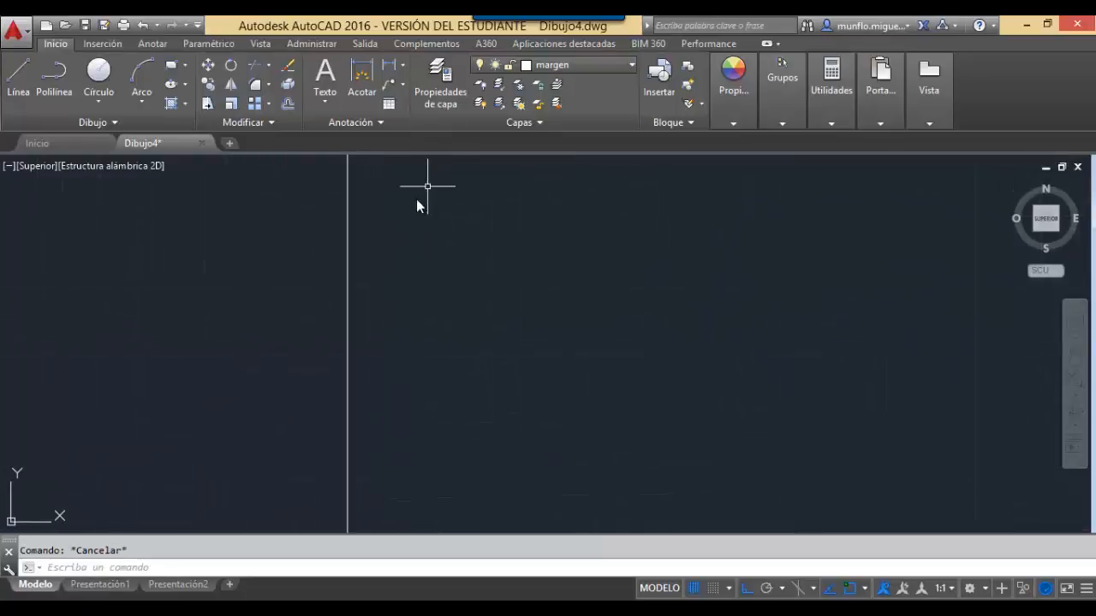
{"action": "scroll", "coordinate": [397, 227], "scroll_direction": "up", "scroll_amount": 8}
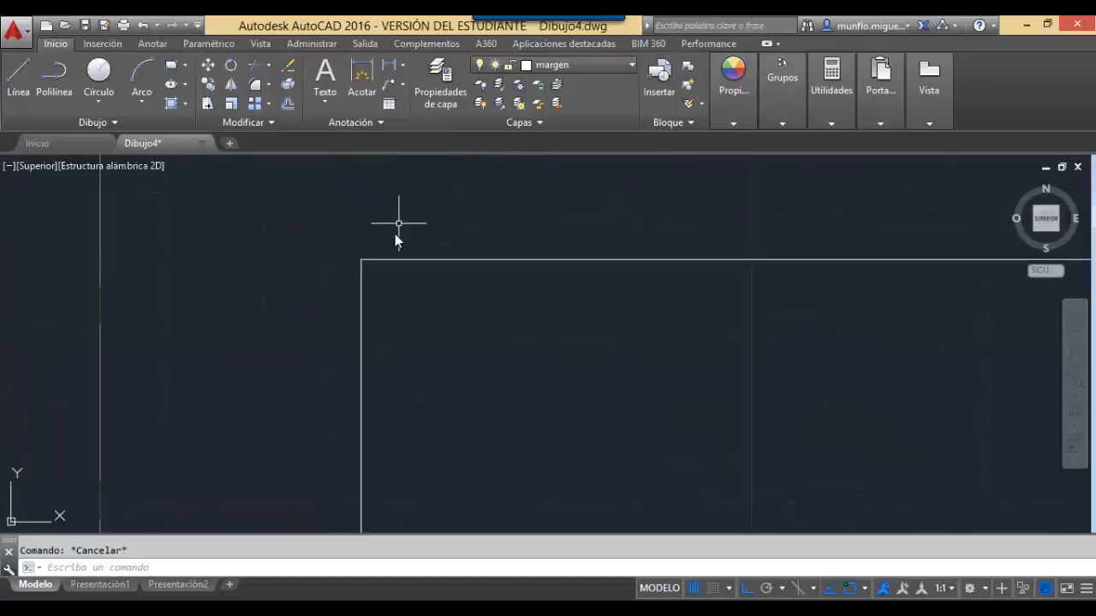
{"action": "scroll", "coordinate": [386, 248], "scroll_direction": "down", "scroll_amount": 2}
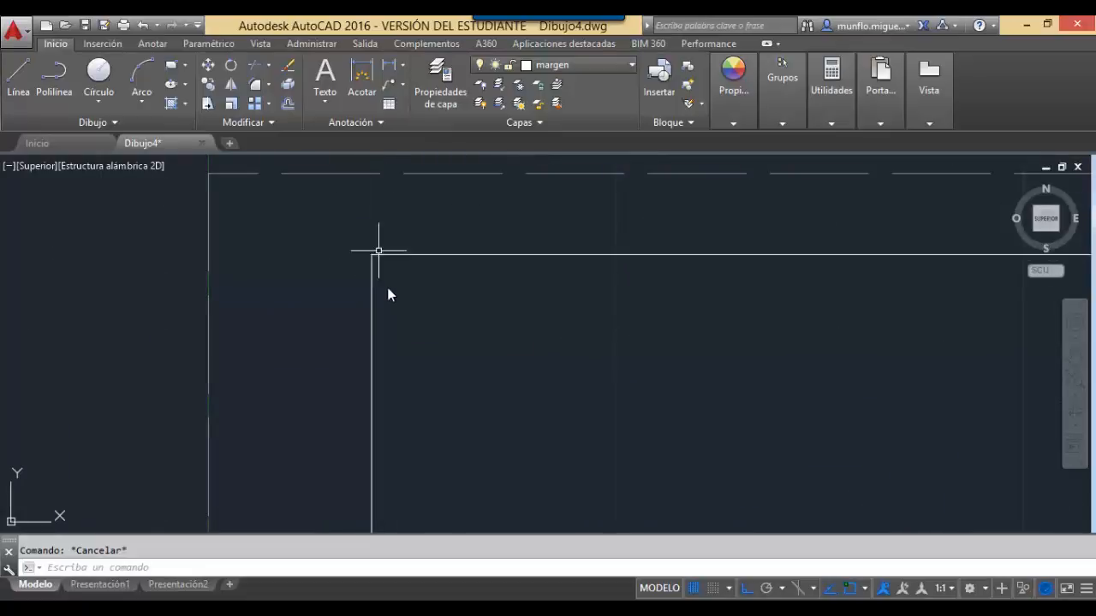
{"action": "scroll", "coordinate": [396, 303], "scroll_direction": "up", "scroll_amount": 4}
{"action": "scroll", "coordinate": [396, 303], "scroll_direction": "down", "scroll_amount": 8}
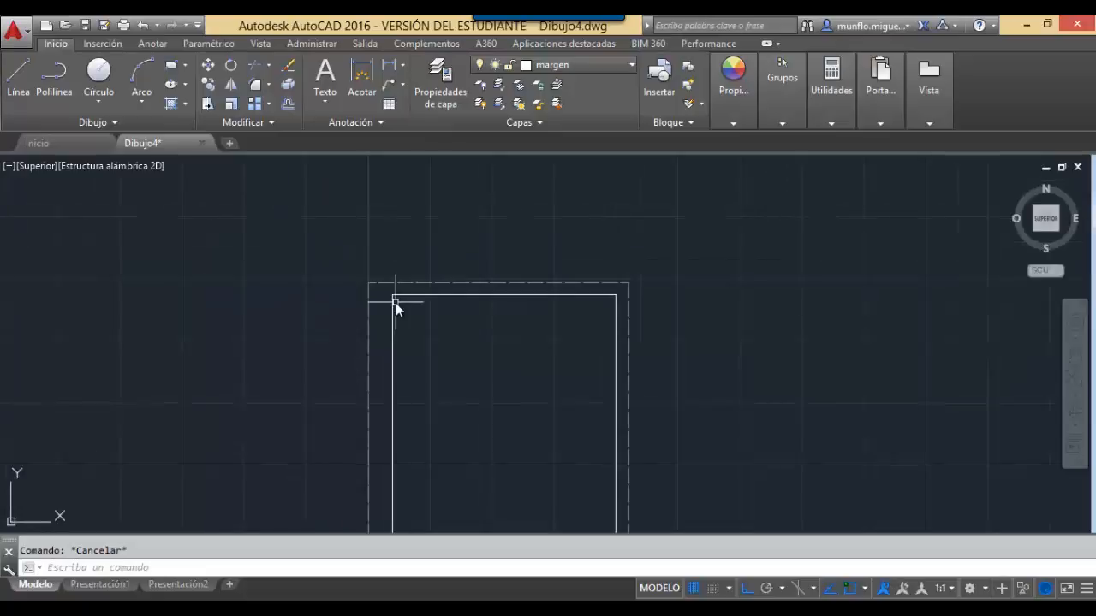
{"action": "type", "text": "zoom"}
{"action": "key", "text": "Return"}
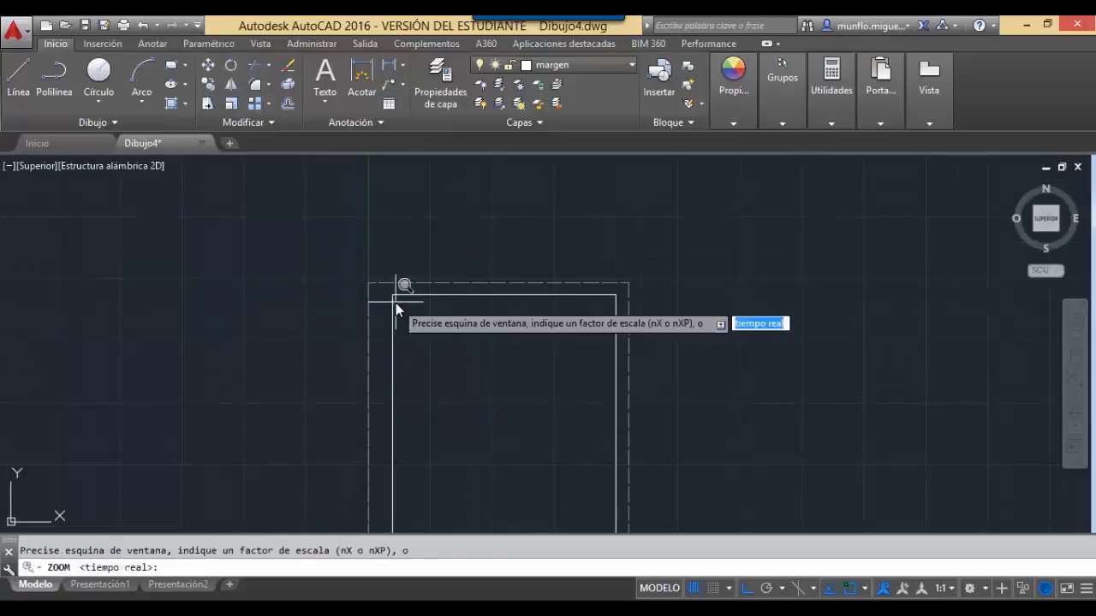
{"action": "type", "text": "t"}
{"action": "key", "text": "Return"}
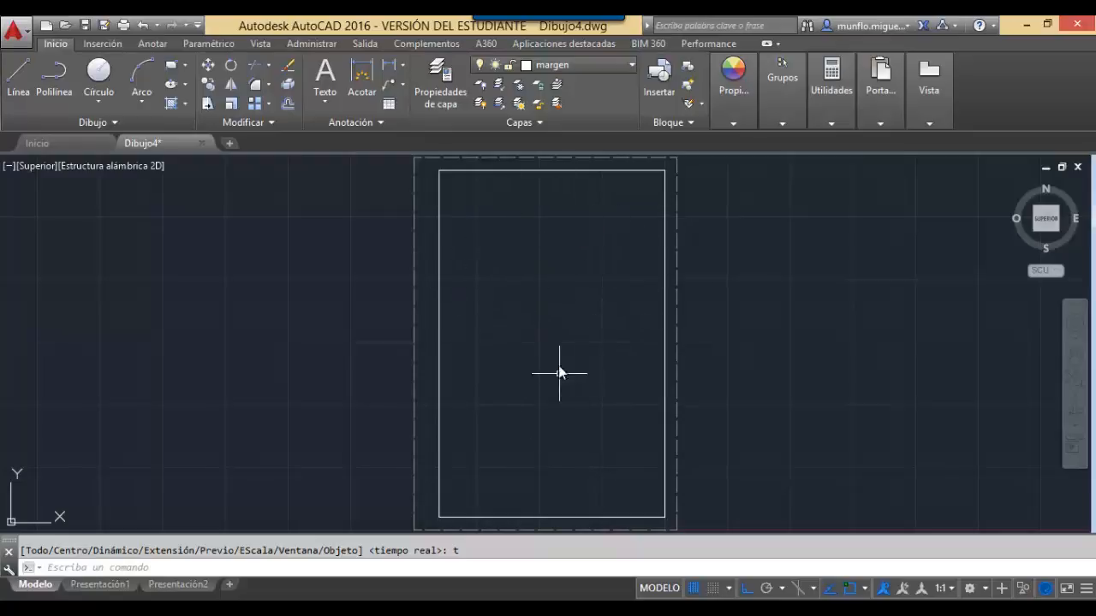
{"action": "scroll", "coordinate": [600, 324], "scroll_direction": "down", "scroll_amount": 2}
{"action": "scroll", "coordinate": [600, 323], "scroll_direction": "down", "scroll_amount": 4}
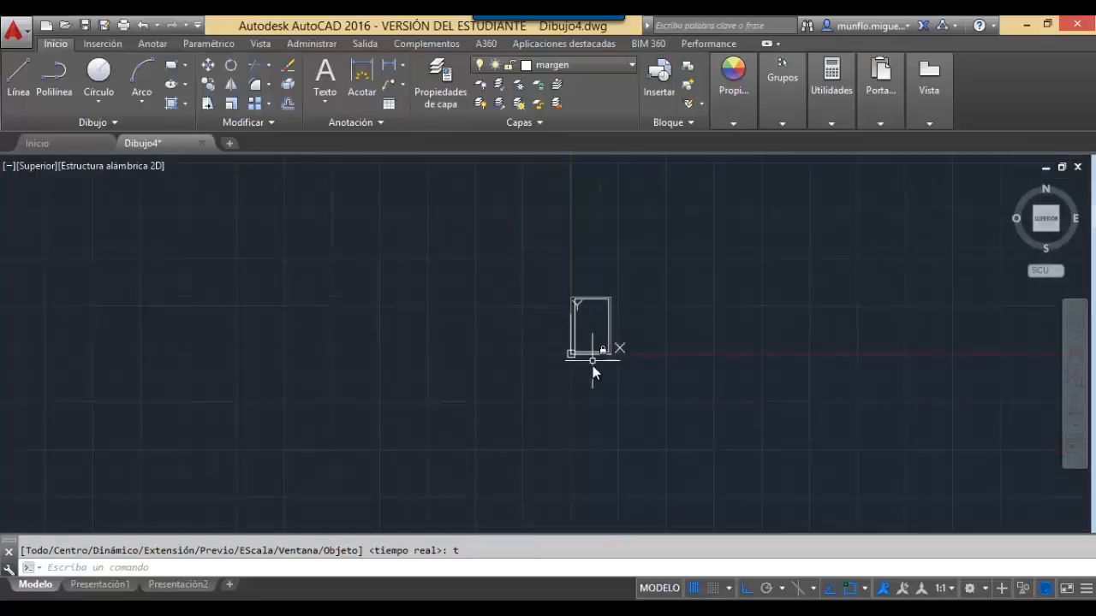
{"action": "scroll", "coordinate": [600, 351], "scroll_direction": "up", "scroll_amount": 4}
{"action": "scroll", "coordinate": [601, 352], "scroll_direction": "up", "scroll_amount": 4}
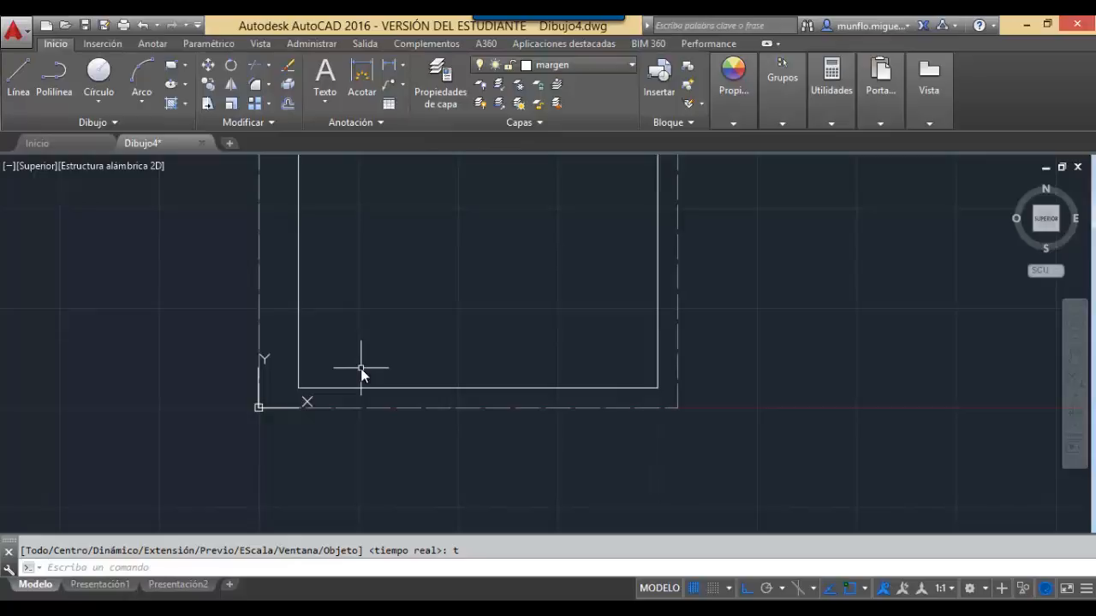
{"action": "key", "text": "Escape"}
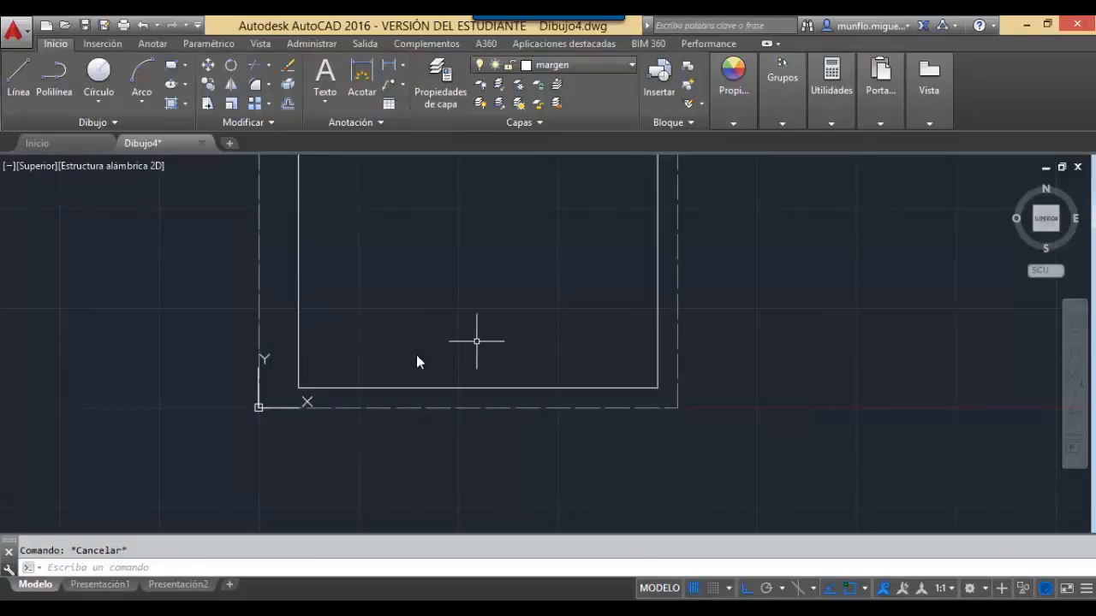
Draw a 180-long horizontal line at 0° starting from 20,20.
{"action": "type", "text": "linea"}
{"action": "key", "text": "Return"}
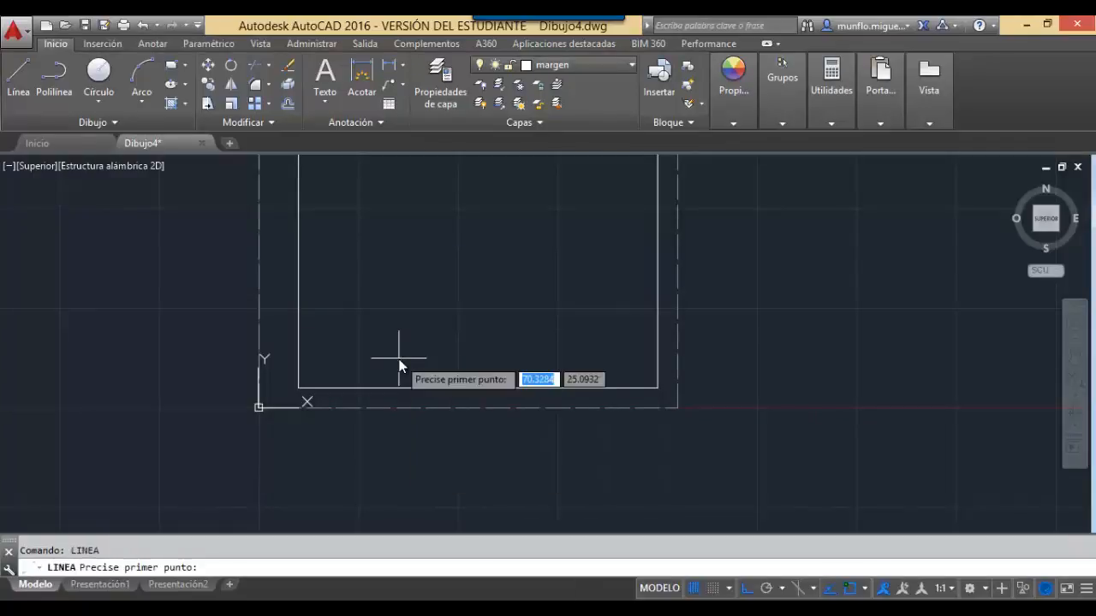
{"action": "type", "text": "20"}
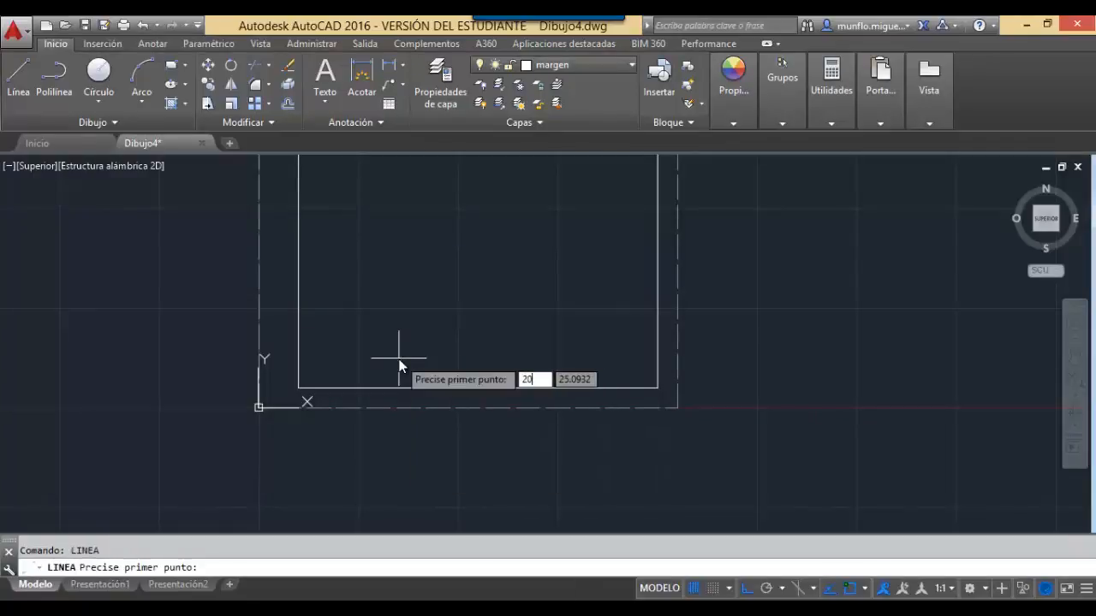
{"action": "key", "text": "Tab"}
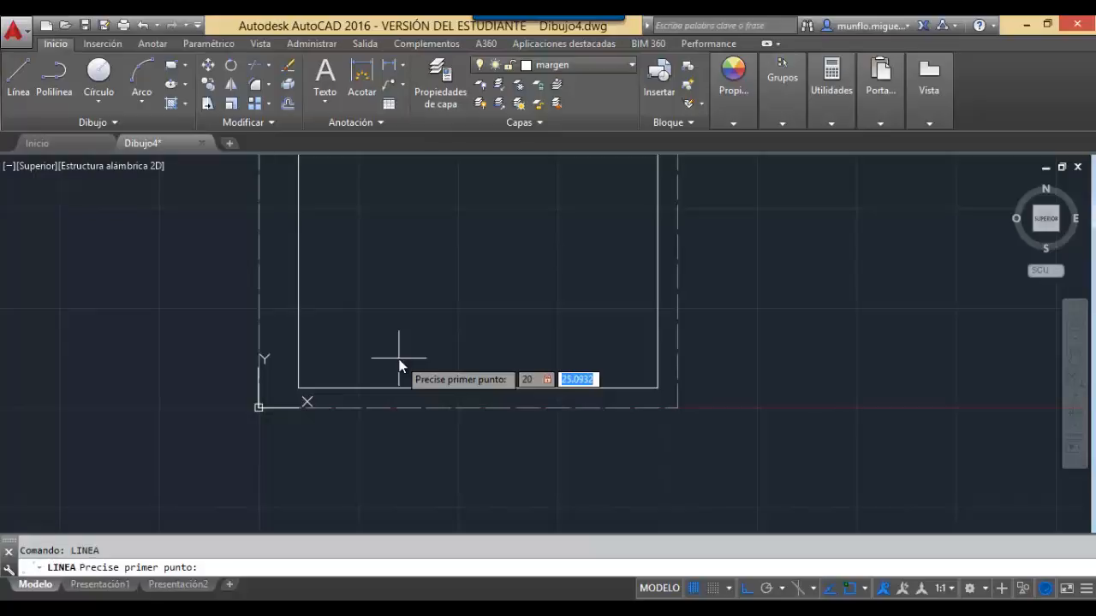
{"action": "type", "text": "20"}
{"action": "key", "text": "Return"}
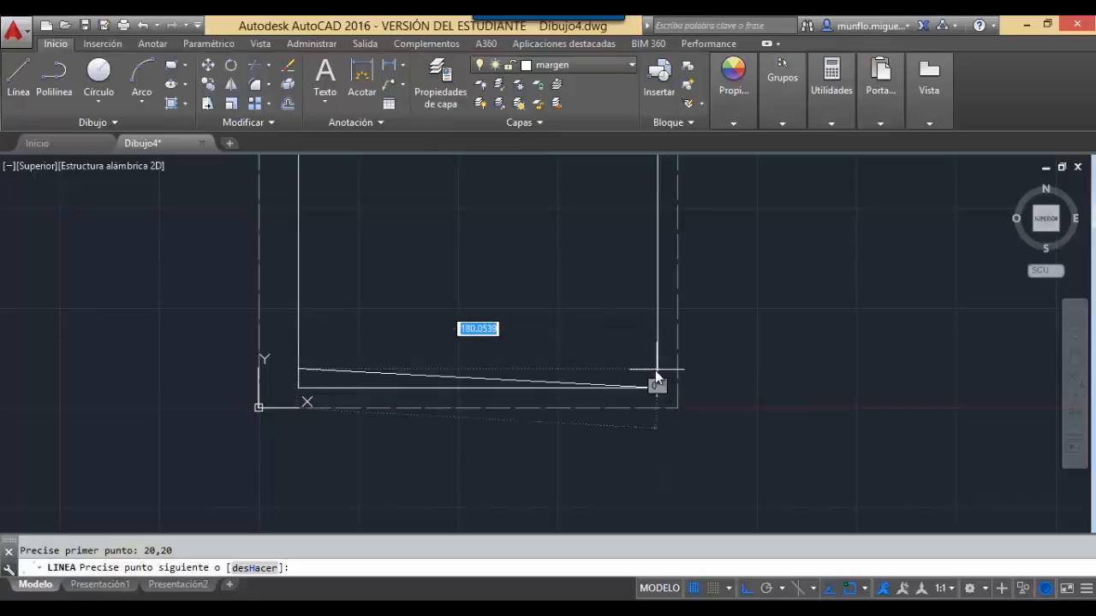
{"action": "type", "text": "180"}
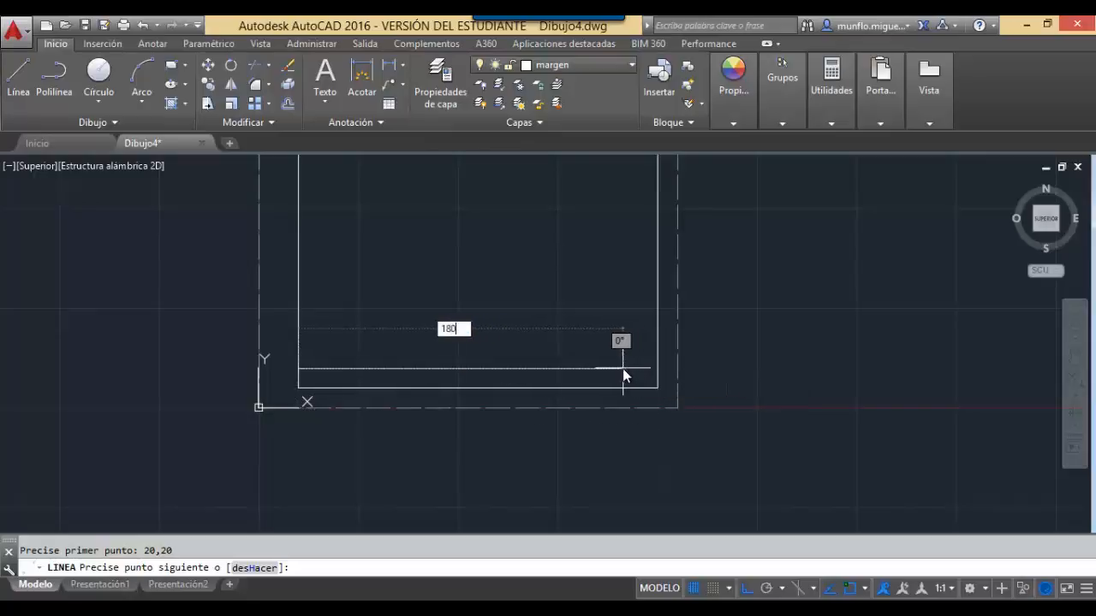
{"action": "key", "text": "Return"}
{"action": "type", "text": "0"}
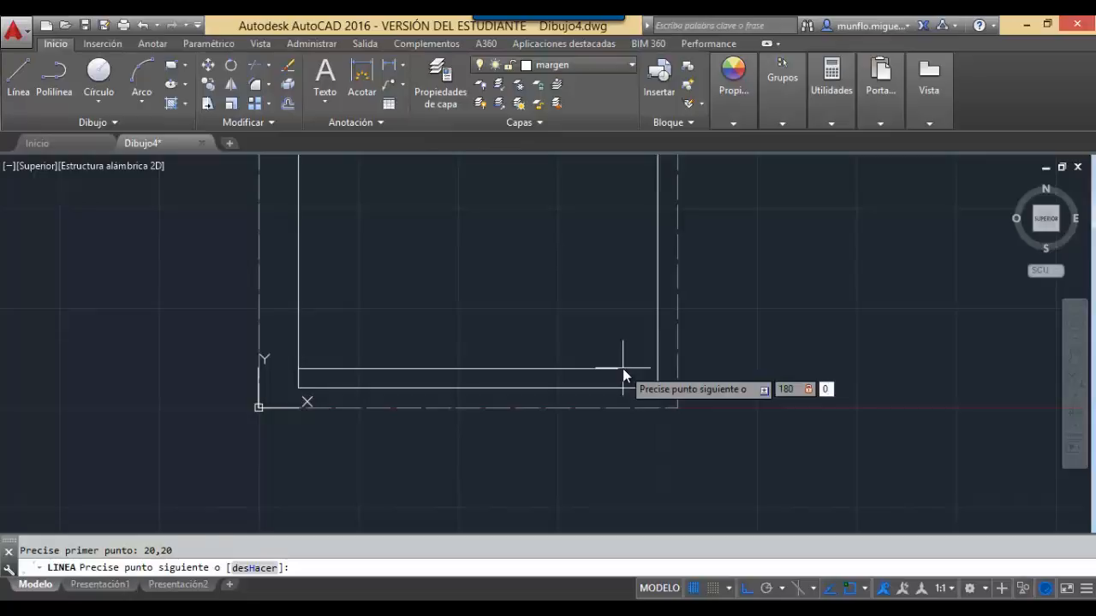
{"action": "key", "text": "Return"}
{"action": "key", "text": "Escape"}
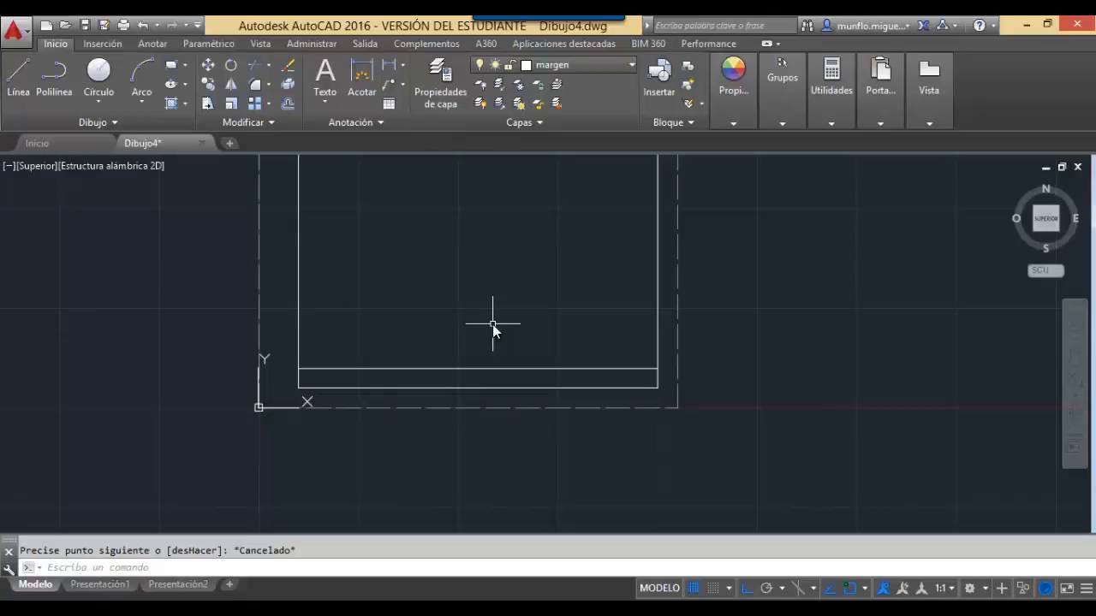
Draw a second 180-long horizontal line starting from 20,30.
{"action": "type", "text": "linea"}
{"action": "key", "text": "Return"}
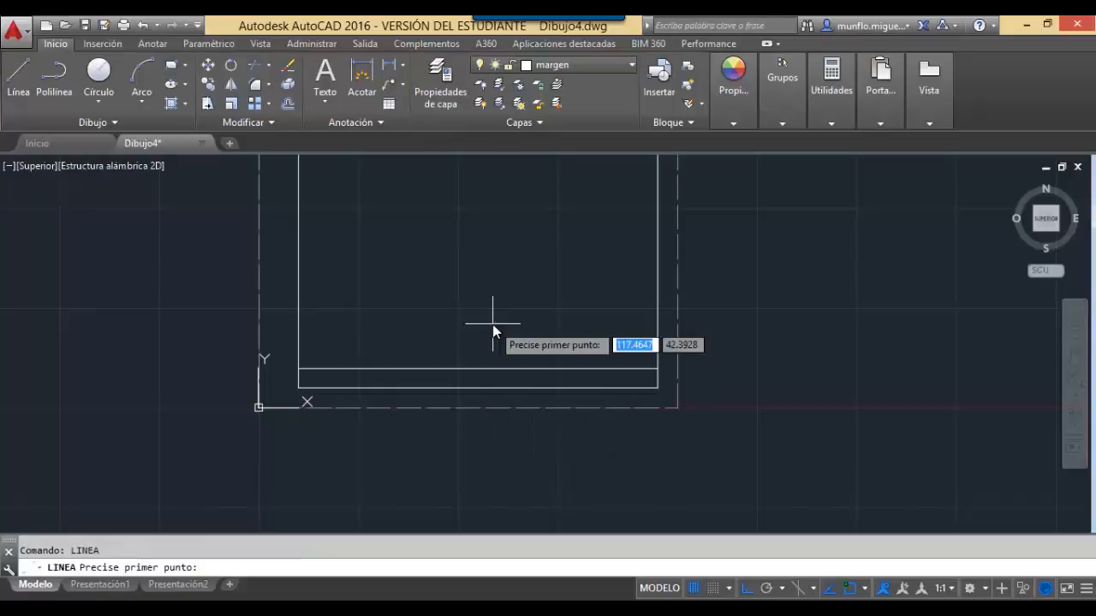
{"action": "type", "text": "20"}
{"action": "key", "text": "Tab"}
{"action": "type", "text": "30"}
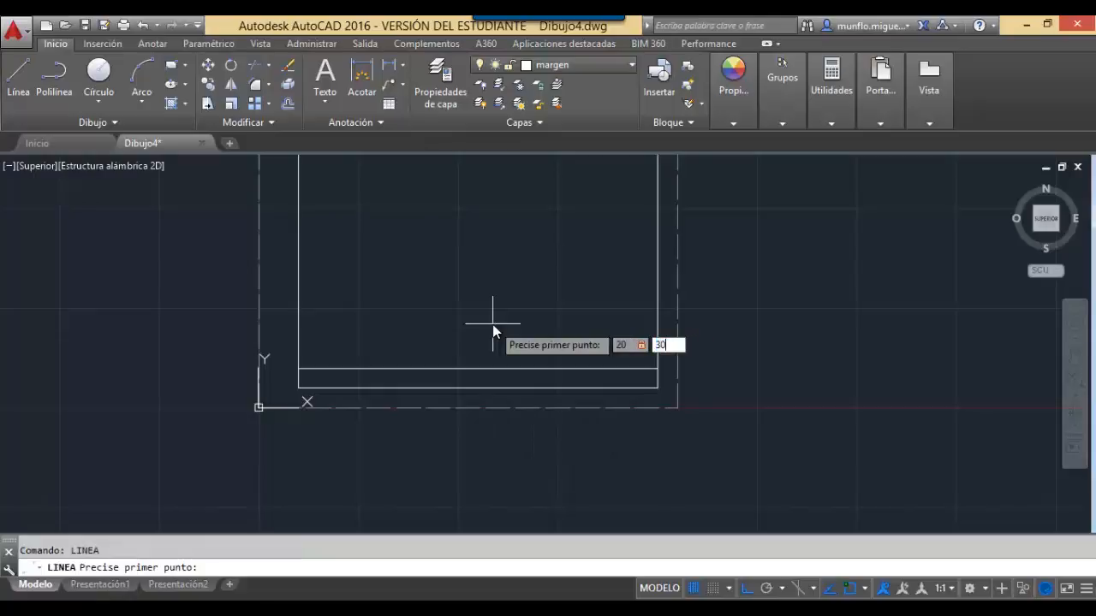
{"action": "key", "text": "Return"}
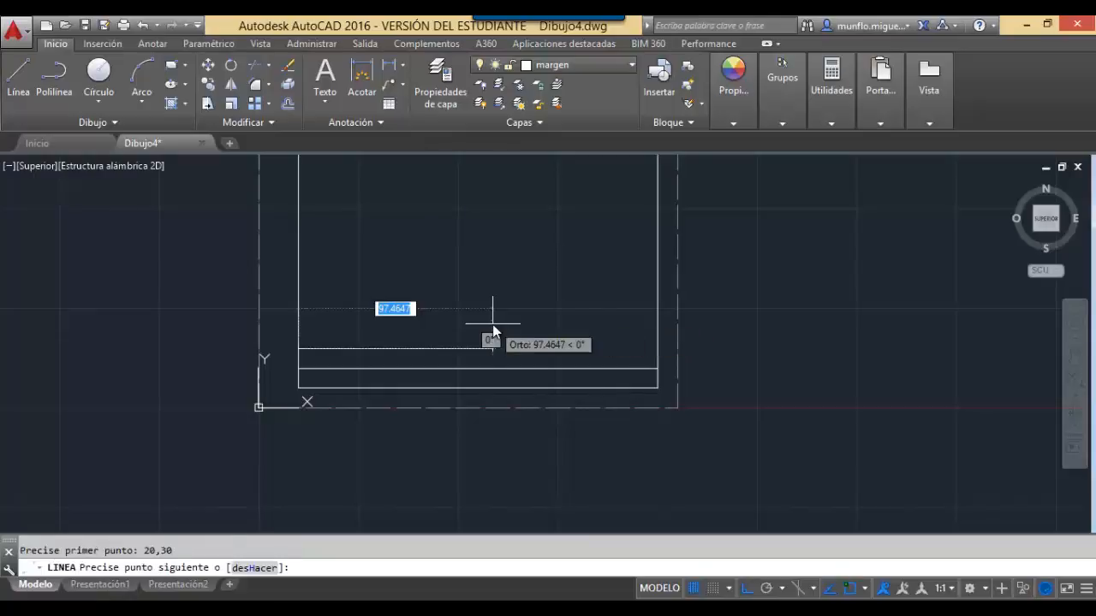
{"action": "type", "text": "180"}
{"action": "key", "text": "Tab"}
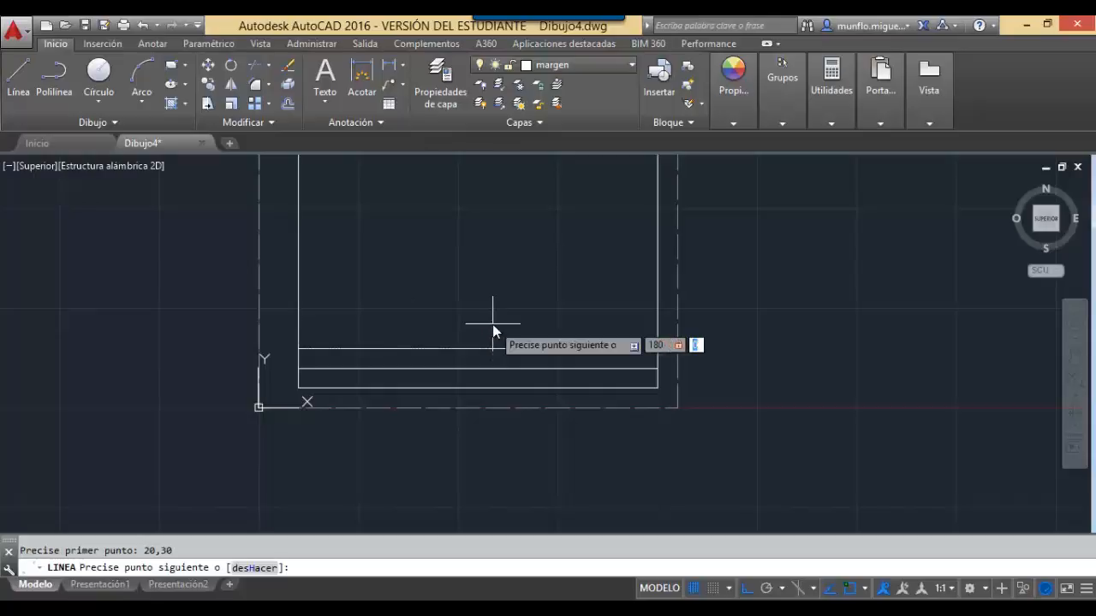
{"action": "type", "text": "0"}
{"action": "key", "text": "Return"}
{"action": "key", "text": "Escape"}
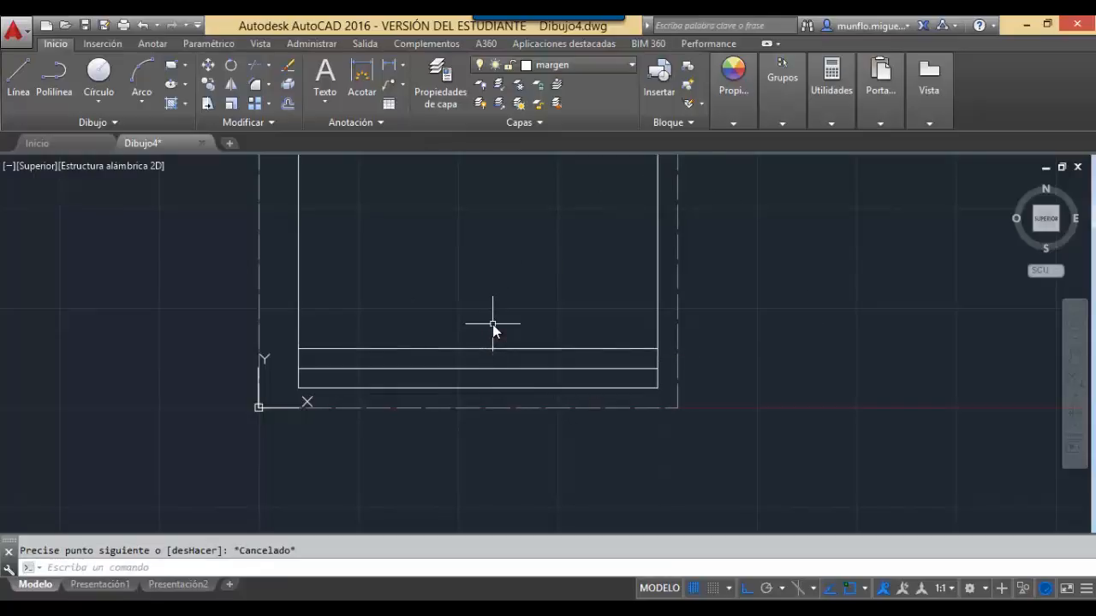
Draw a third 180-long horizontal line starting from 20,40.
{"action": "type", "text": "linea"}
{"action": "key", "text": "Return"}
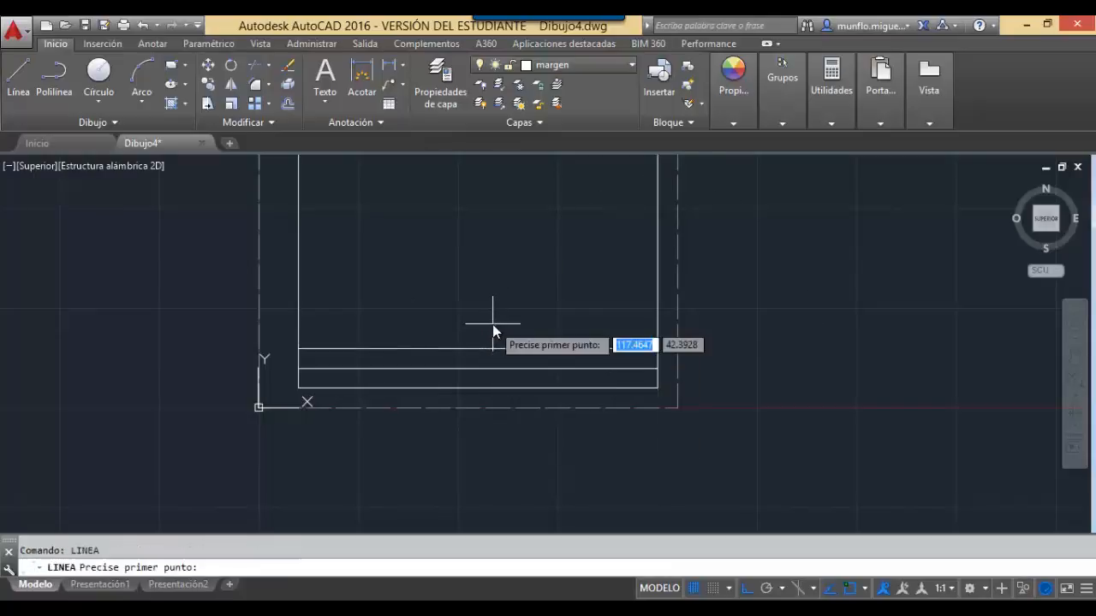
{"action": "type", "text": "20"}
{"action": "key", "text": "Tab"}
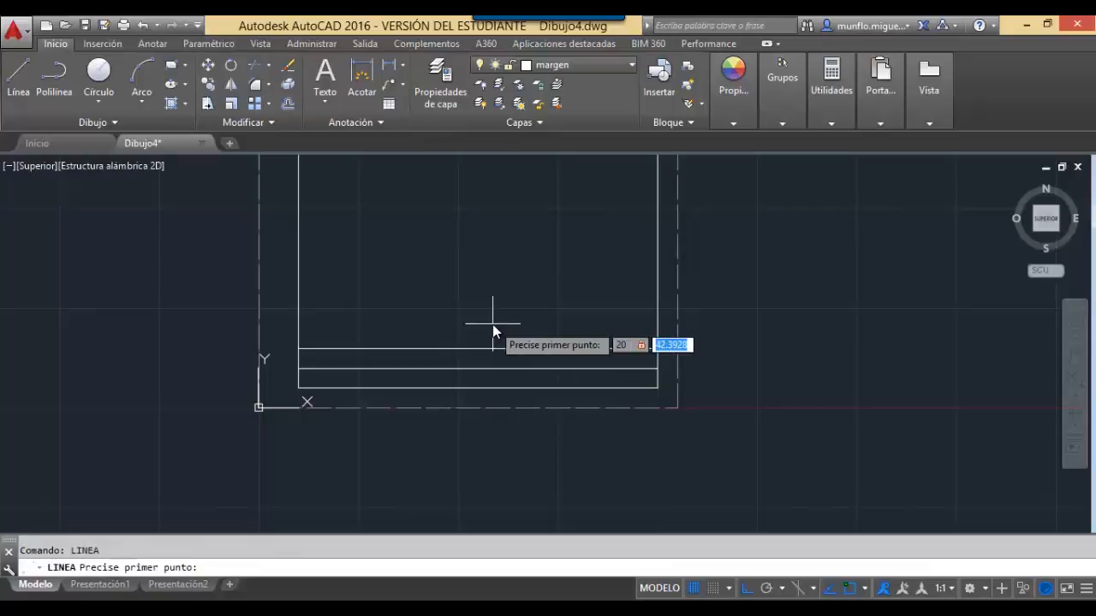
{"action": "type", "text": "40"}
{"action": "key", "text": "Return"}
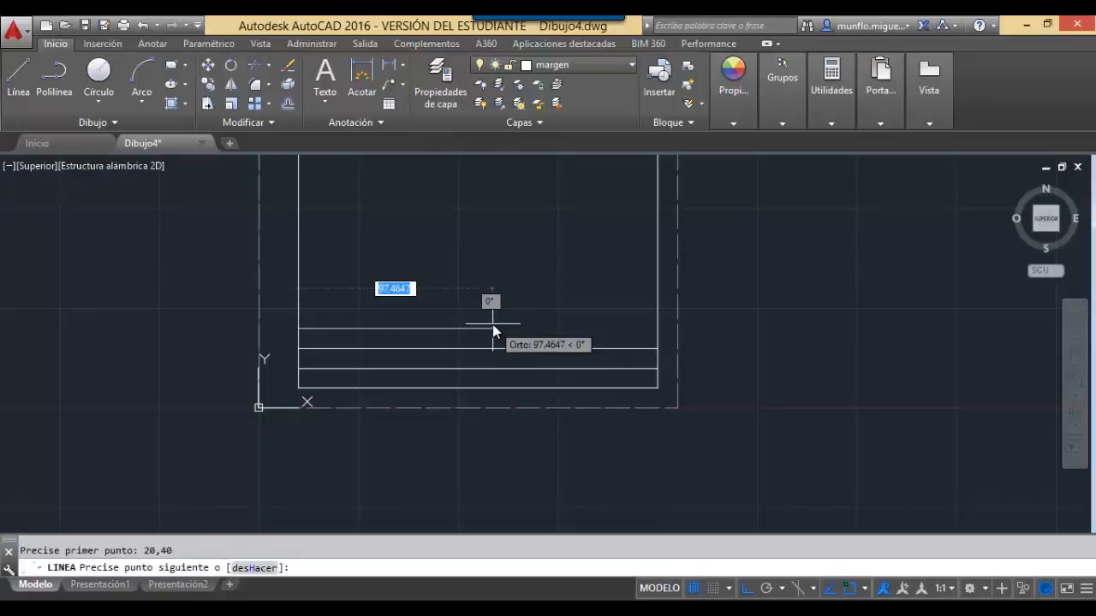
{"action": "type", "text": "180"}
{"action": "key", "text": "Return"}
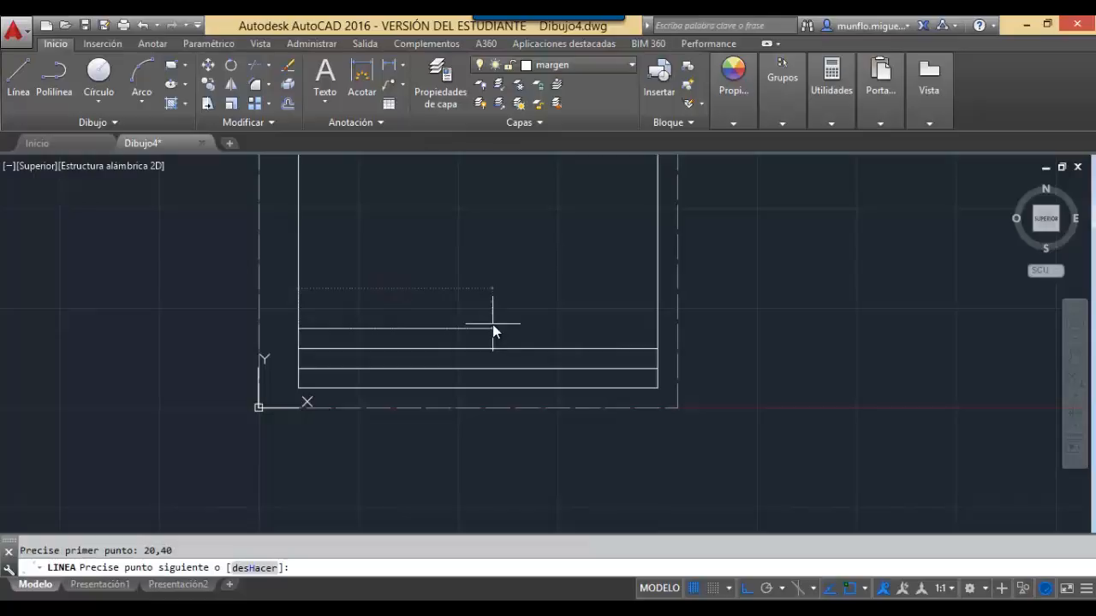
{"action": "key", "text": "Escape"}
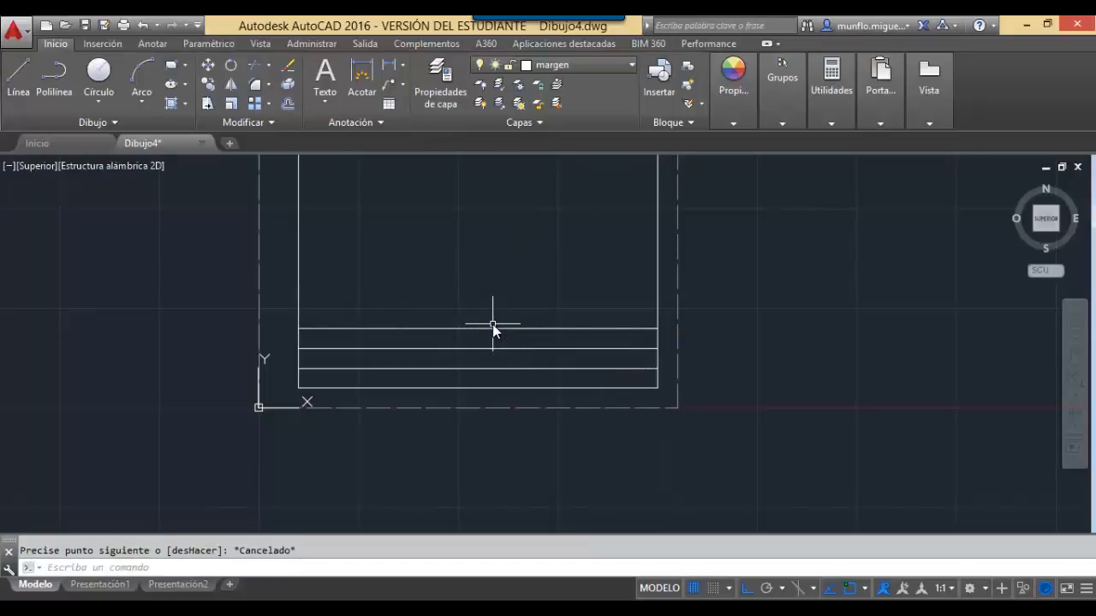
{"action": "type", "text": "linea"}
{"action": "key", "text": "Return"}
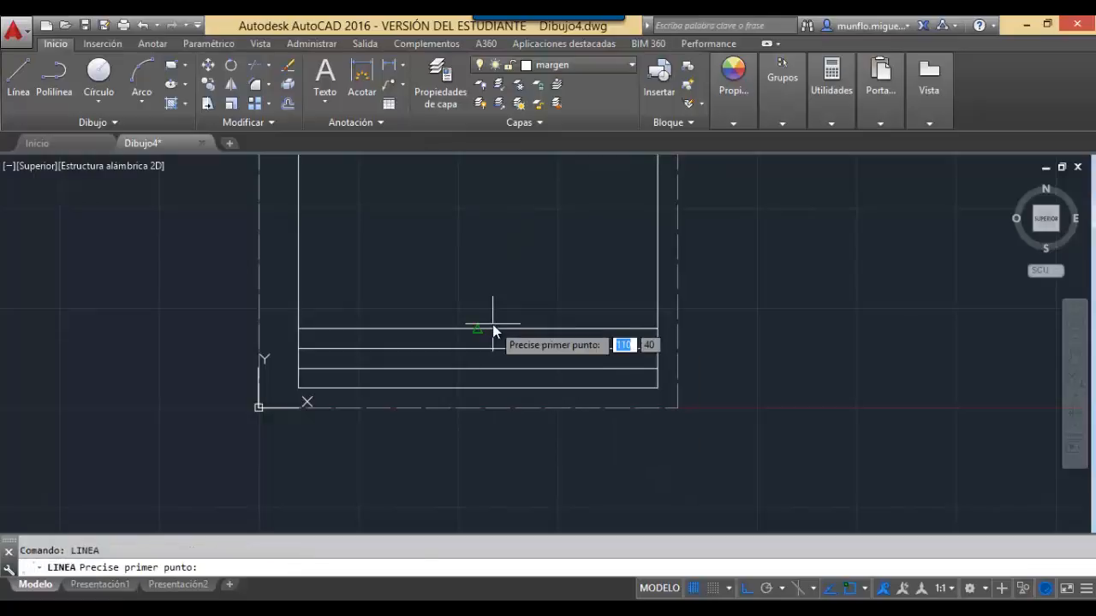
{"action": "type", "text": "20"}
{"action": "key", "text": "Tab"}
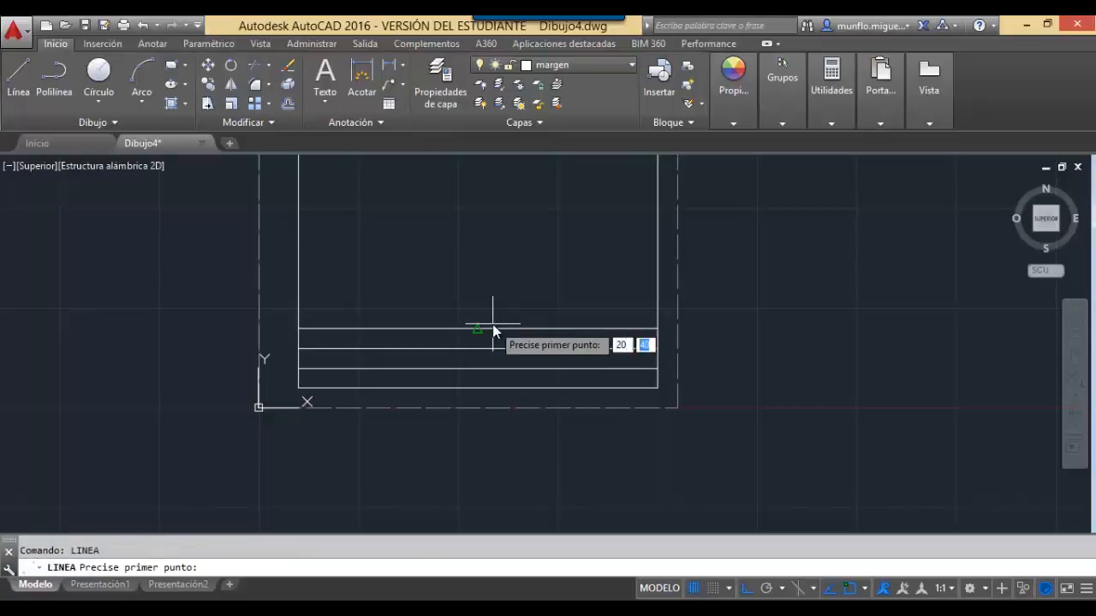
{"action": "type", "text": "50"}
{"action": "key", "text": "Return"}
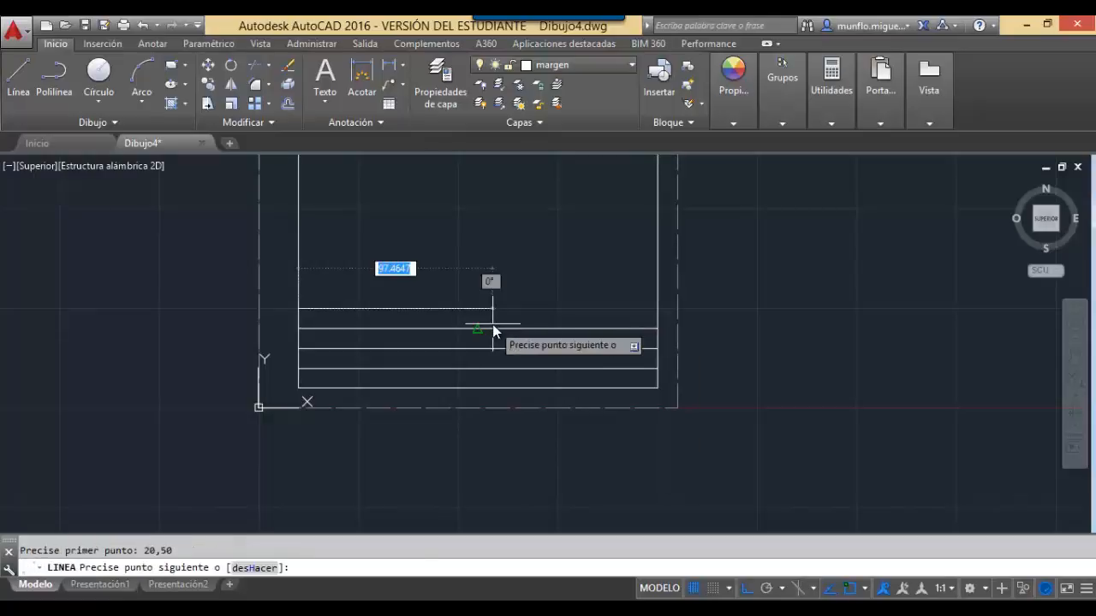
{"action": "type", "text": "180,0"}
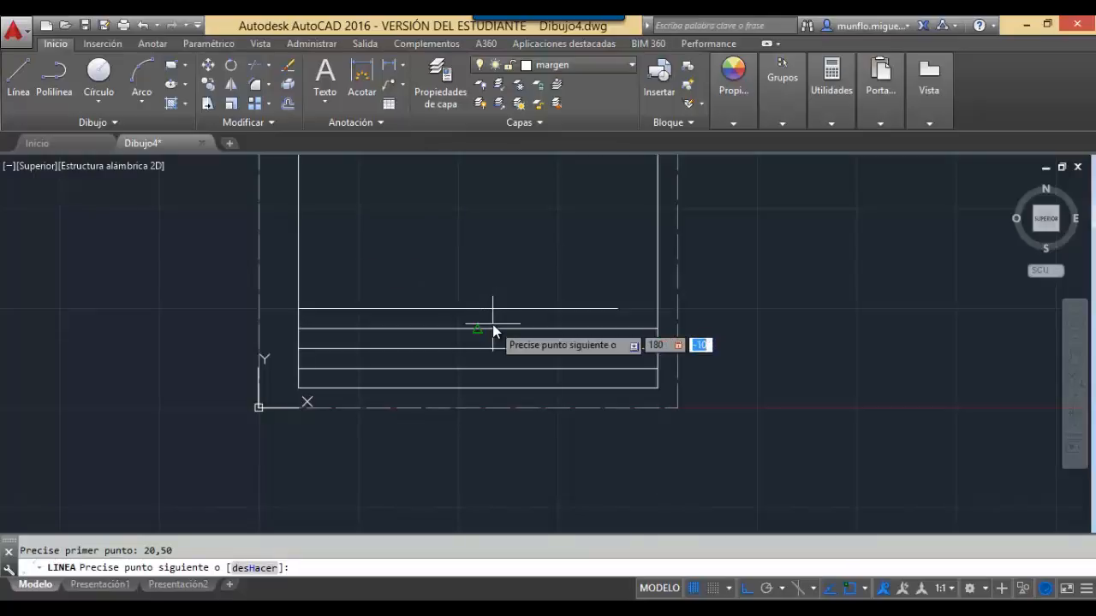
{"action": "key", "text": "Return"}
{"action": "key", "text": "Escape"}
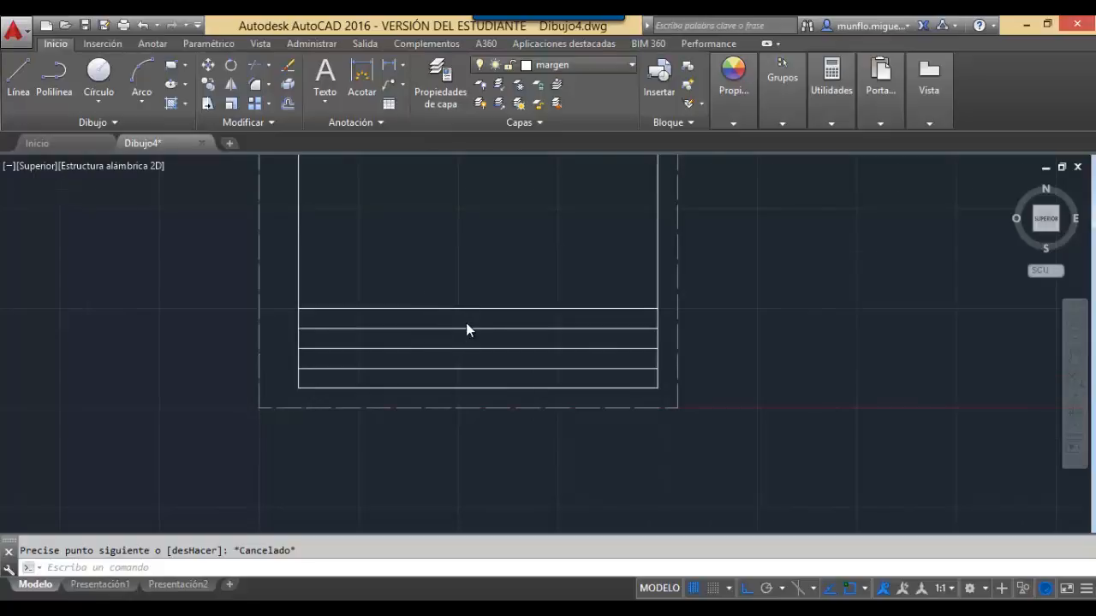
{"action": "scroll", "coordinate": [466, 326], "scroll_direction": "up", "scroll_amount": 2}
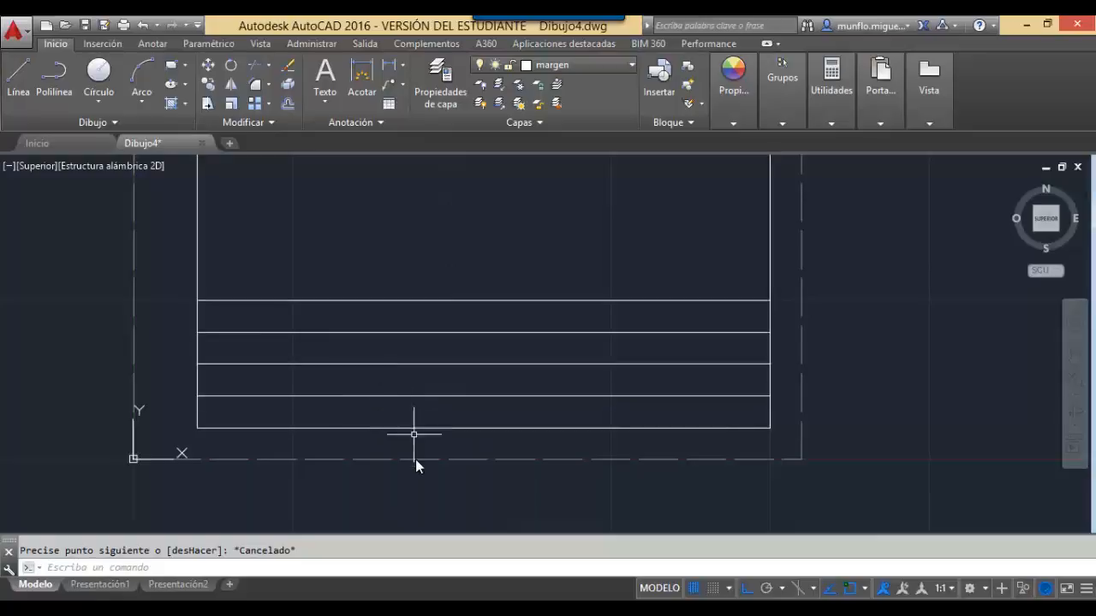
Draw a vertical line from 80,10 up @0,20 to divide the bottom rows.
{"action": "type", "text": "LINEA"}
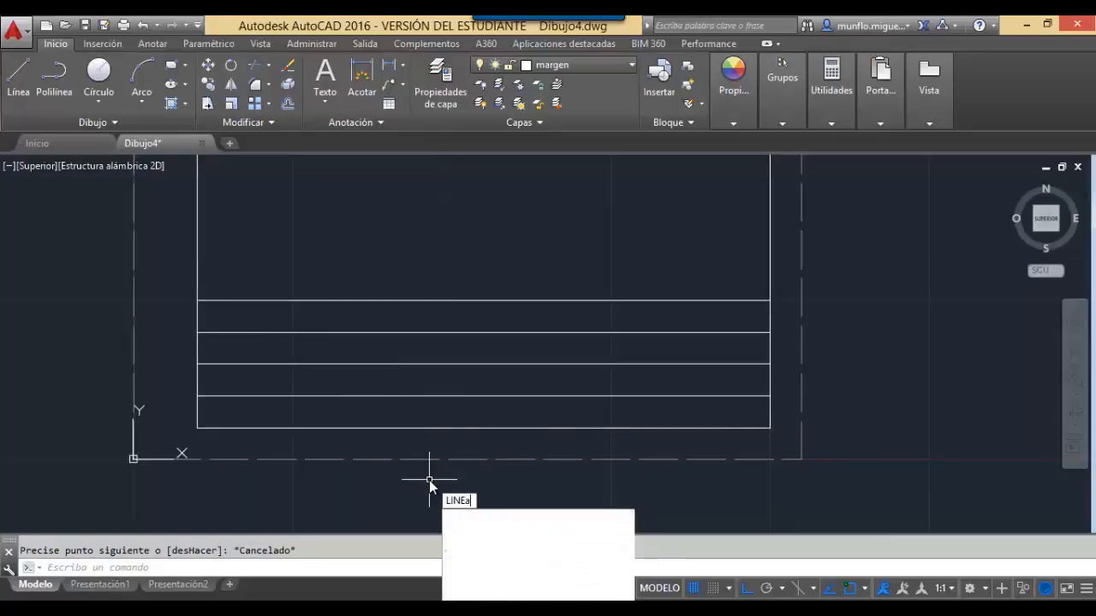
{"action": "key", "text": "Return"}
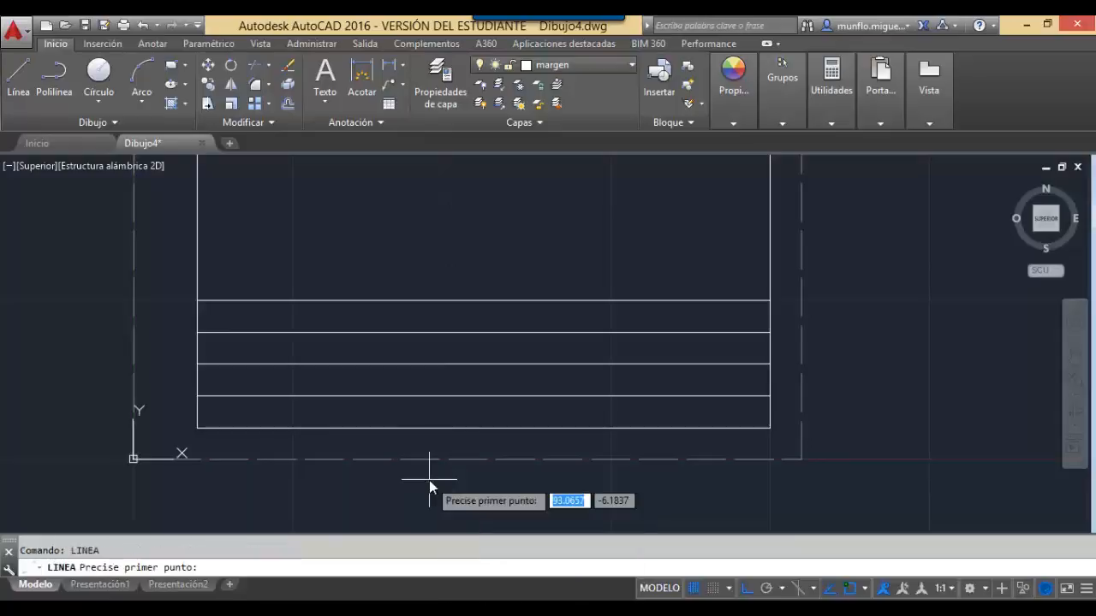
{"action": "type", "text": "80"}
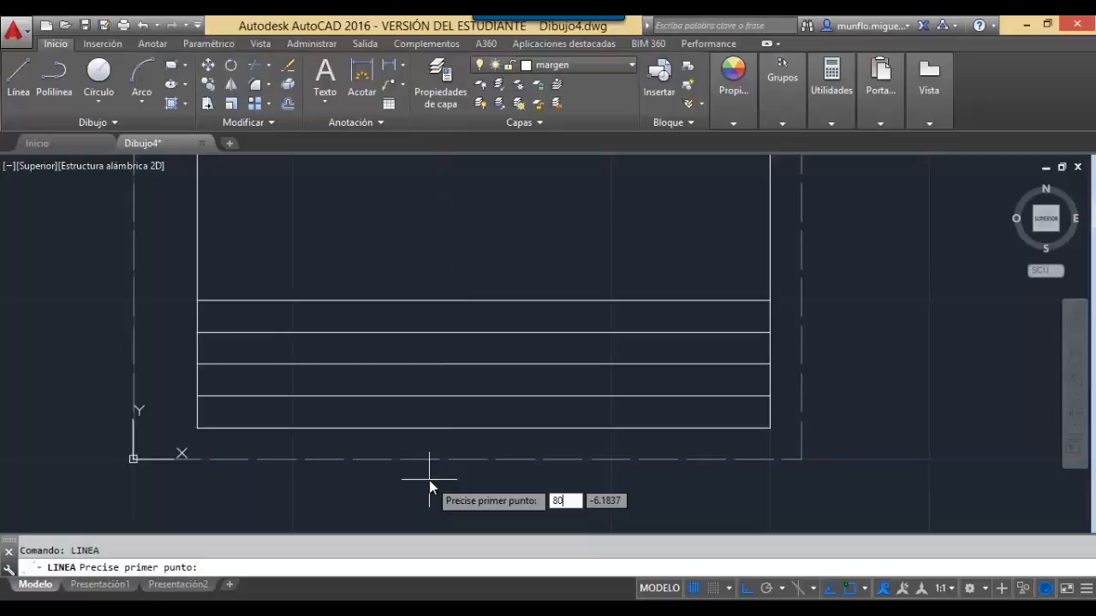
{"action": "key", "text": "Tab"}
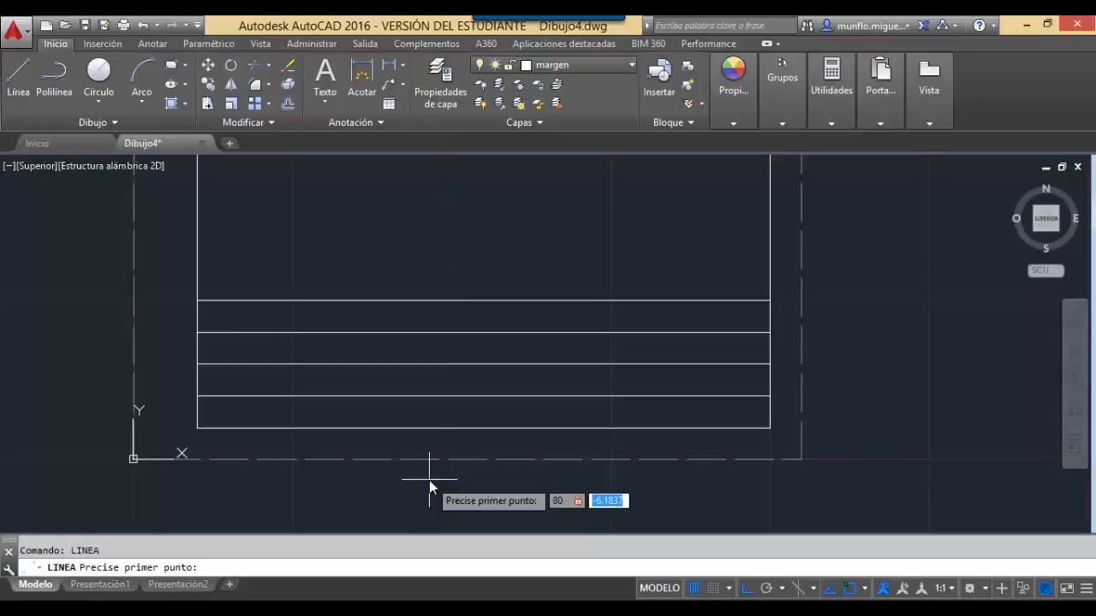
{"action": "type", "text": "10"}
{"action": "key", "text": "Return"}
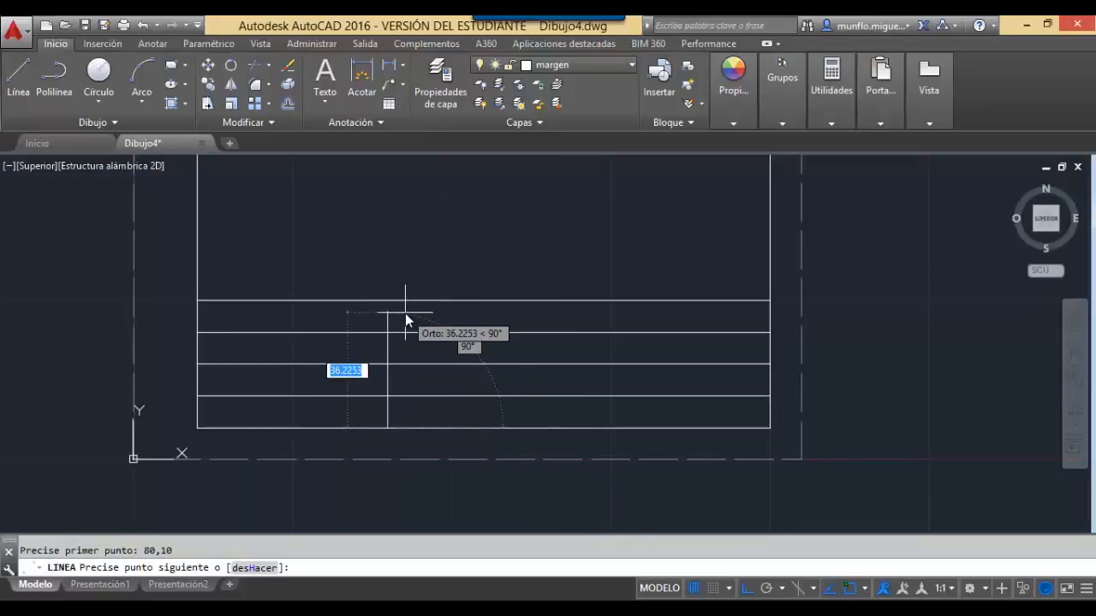
{"action": "type", "text": "0,20"}
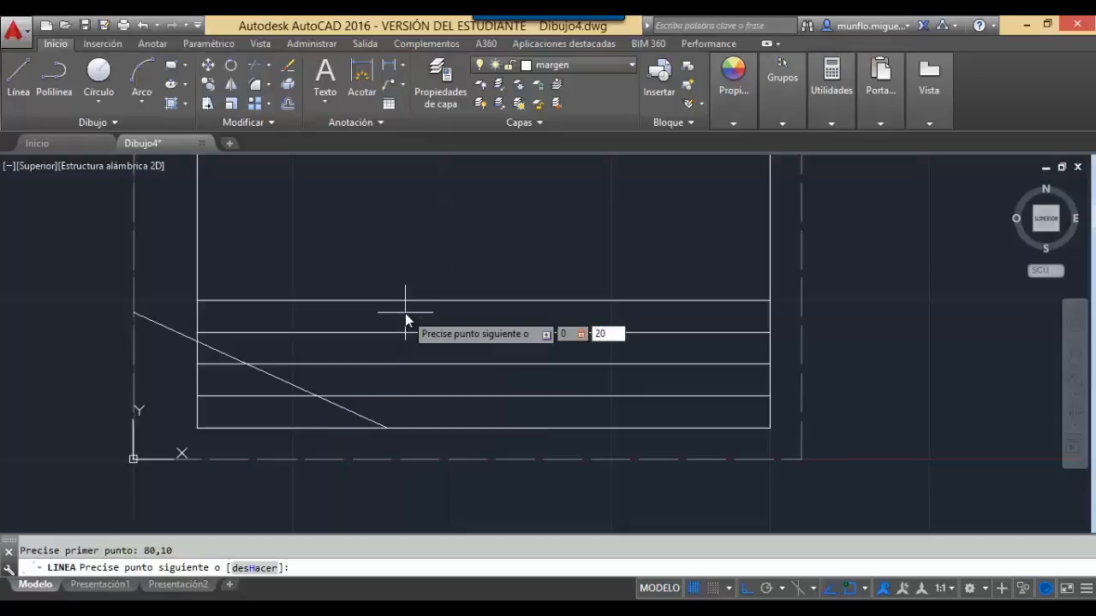
{"action": "key", "text": "Return"}
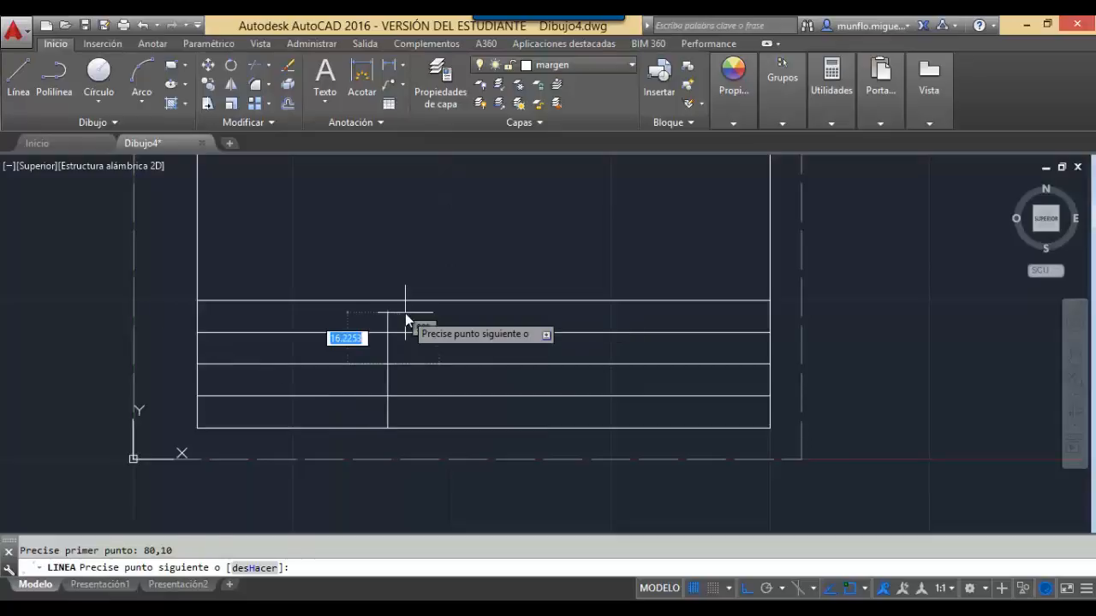
{"action": "key", "text": "Escape"}
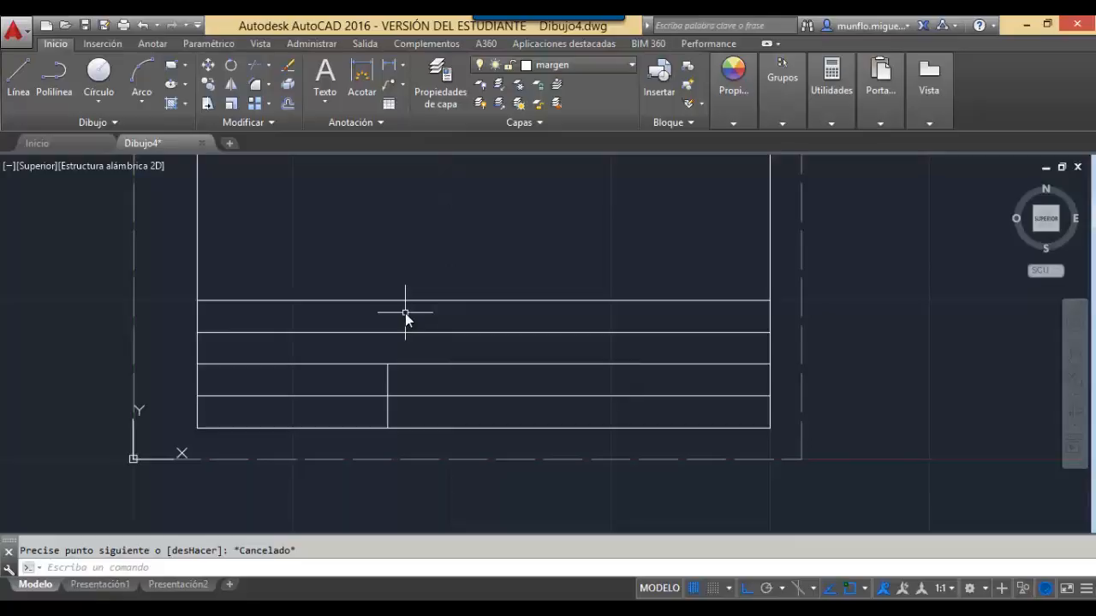
Draw a vertical line from 140,10 up @0,20 as the second divider.
{"action": "type", "text": "linea"}
{"action": "key", "text": "Return"}
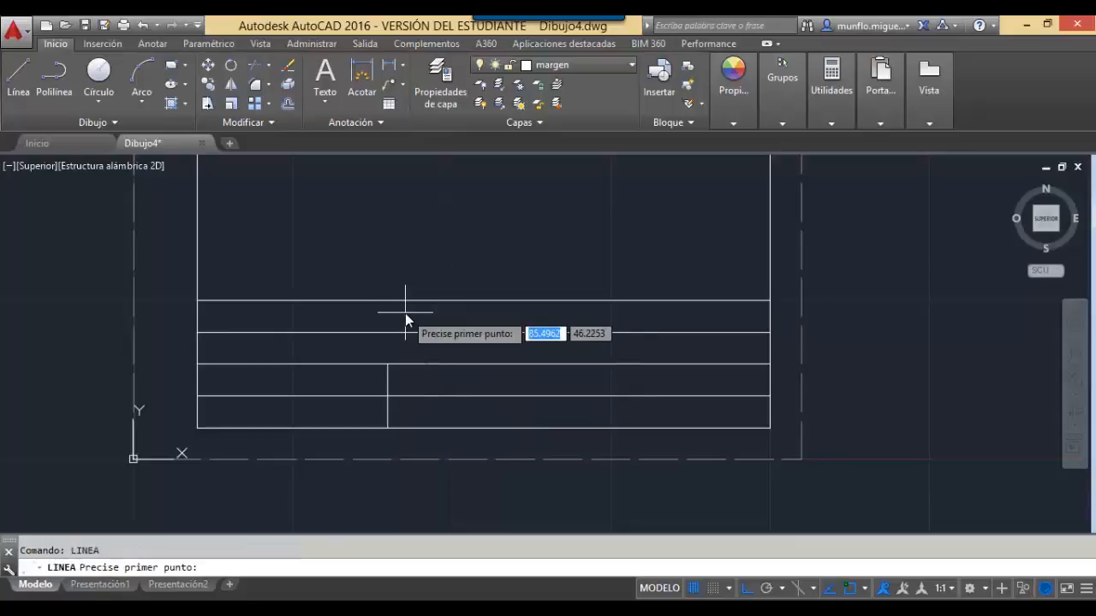
{"action": "type", "text": "140"}
{"action": "key", "text": "Tab"}
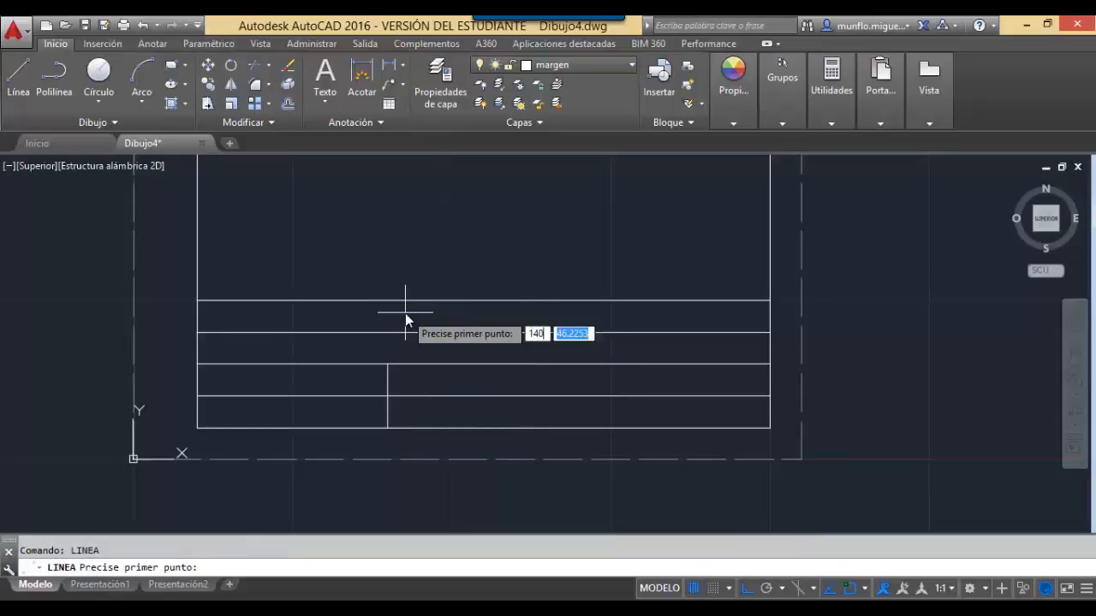
{"action": "type", "text": "10"}
{"action": "key", "text": "Return"}
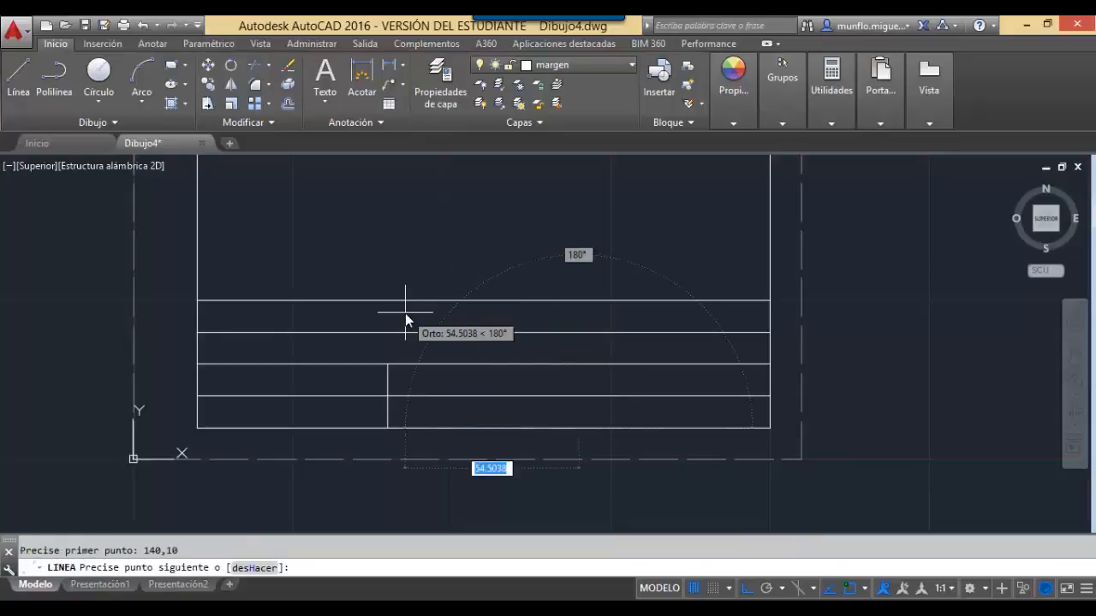
{"action": "type", "text": "0,20"}
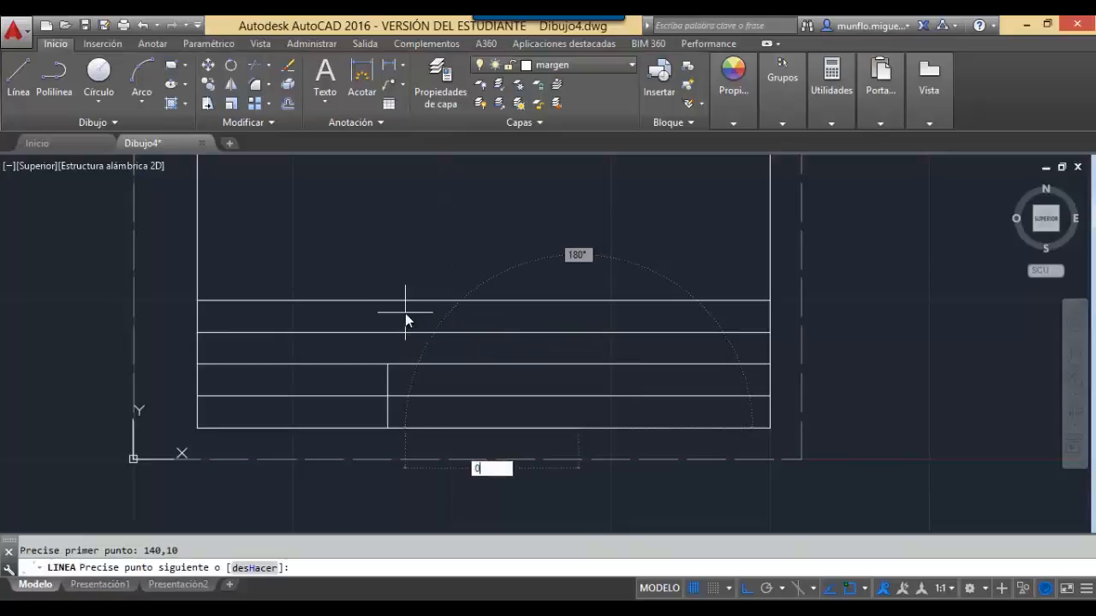
{"action": "key", "text": "Return"}
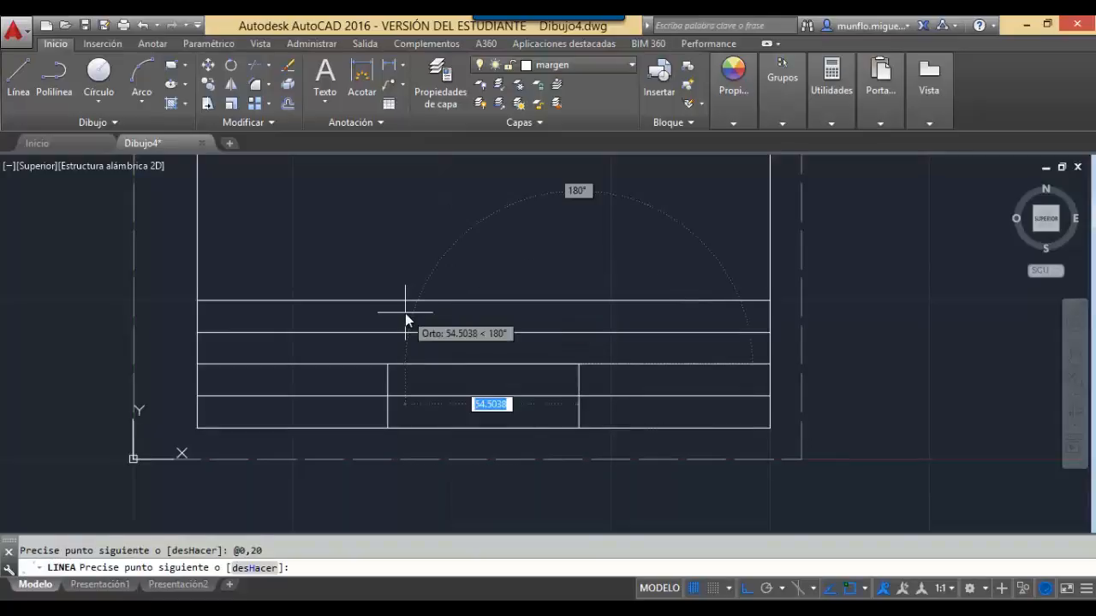
{"action": "key", "text": "Escape"}
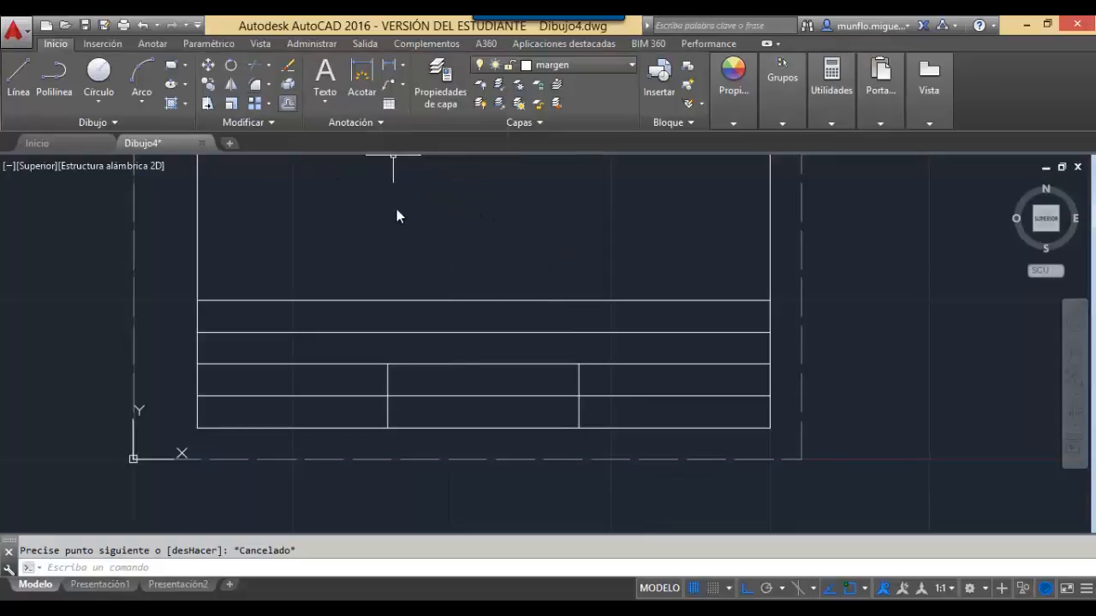
{"action": "type", "text": "recorta"}
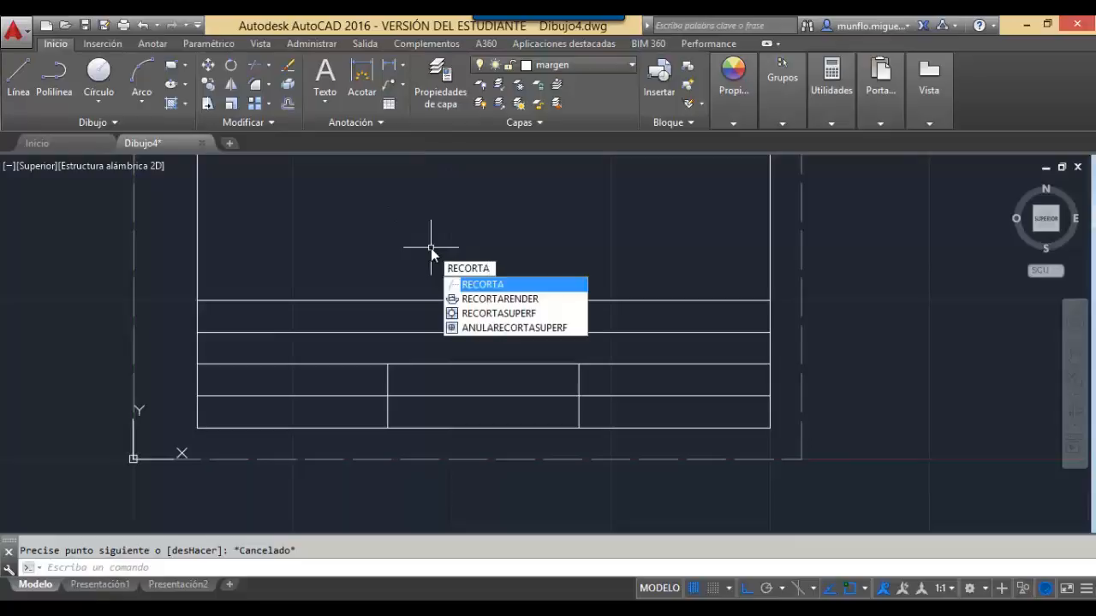
Trim the horizontal line segment between the x=80 and x=140 dividers.
{"action": "key", "text": "Return"}
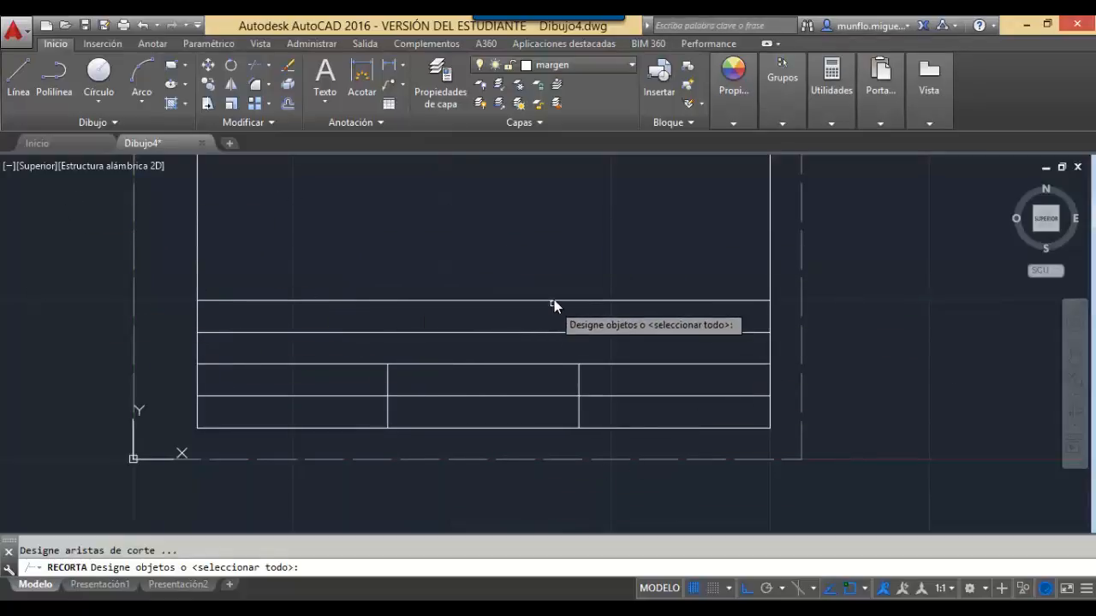
{"action": "key", "text": "Return"}
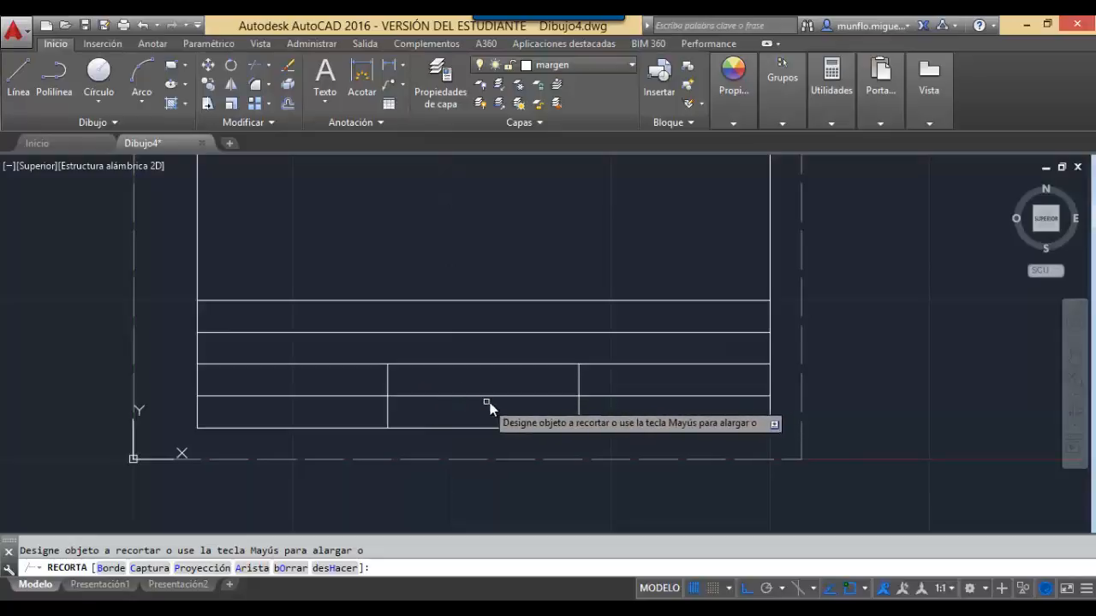
{"action": "left_click", "coordinate": [543, 395]}
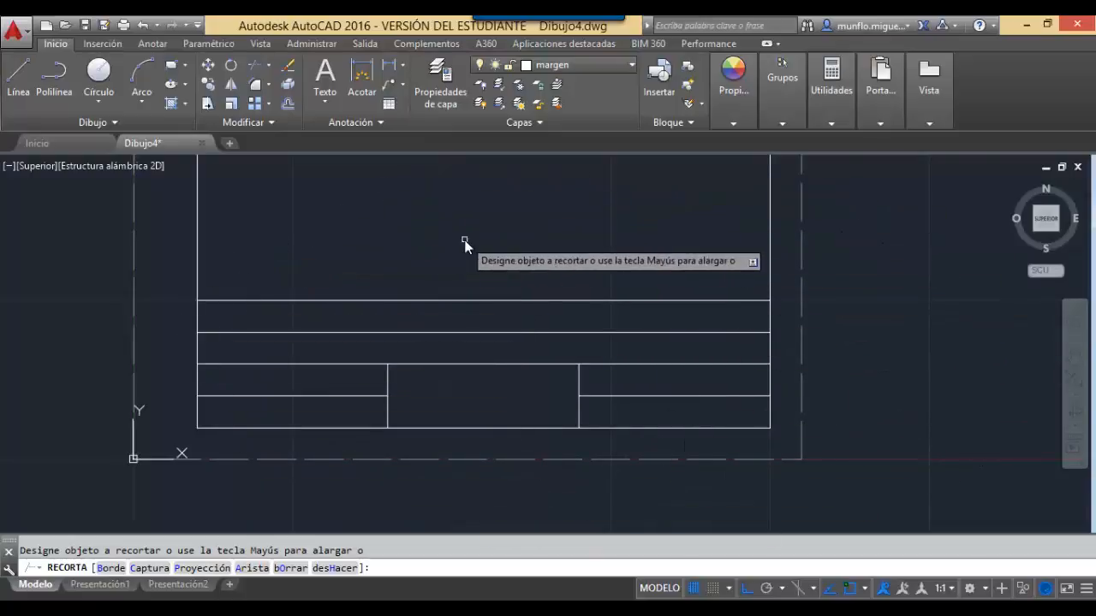
{"action": "key", "text": "Escape"}
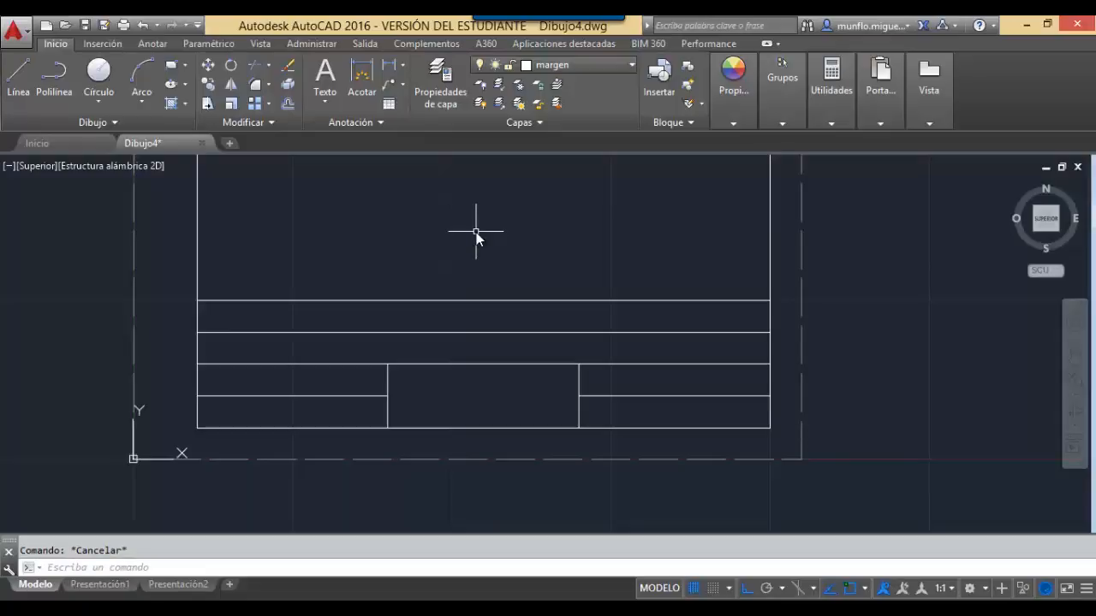
Zoom All to fit the whole A4 sheet and title block, then open the Layers dropdown.
{"action": "type", "text": "zoom"}
{"action": "key", "text": "Return"}
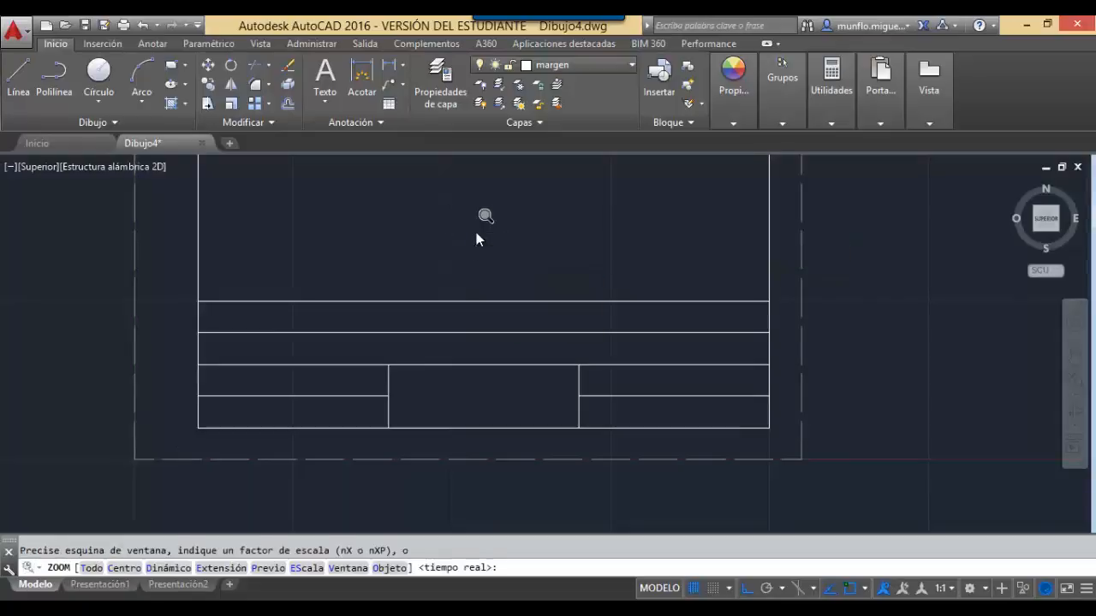
{"action": "type", "text": "t"}
{"action": "key", "text": "Return"}
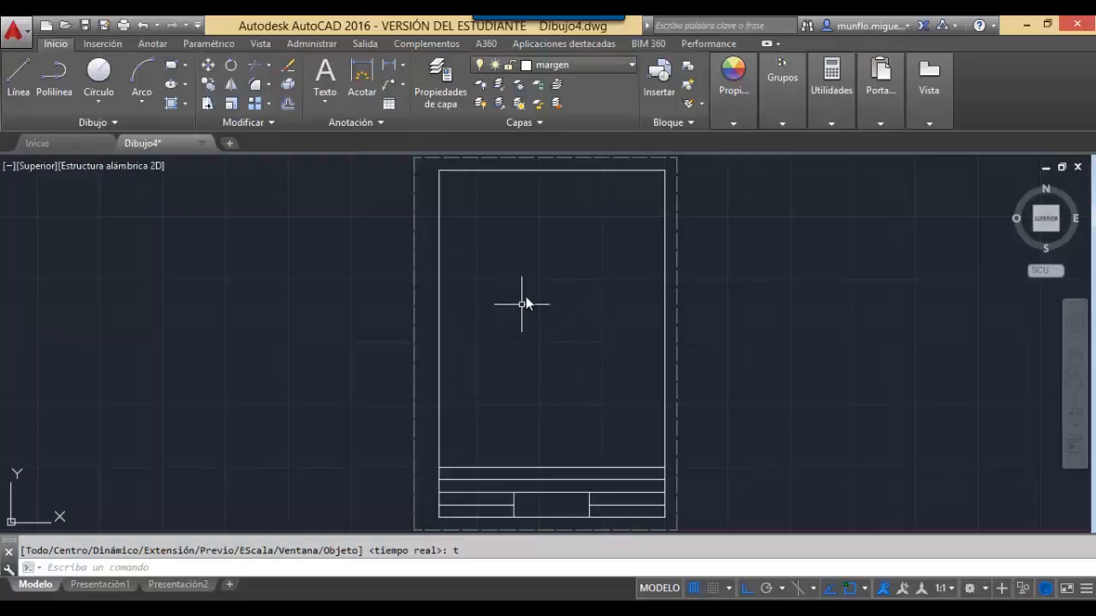
{"action": "left_click", "coordinate": [633, 65]}
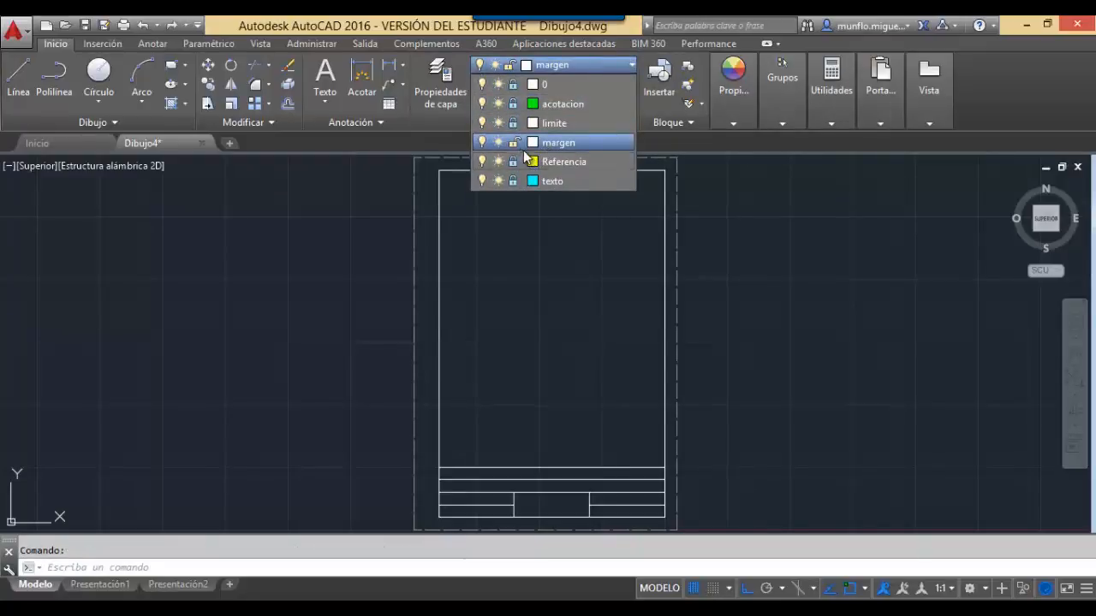
Lock the margen layer and make Referencia the current layer.
{"action": "left_click", "coordinate": [514, 143]}
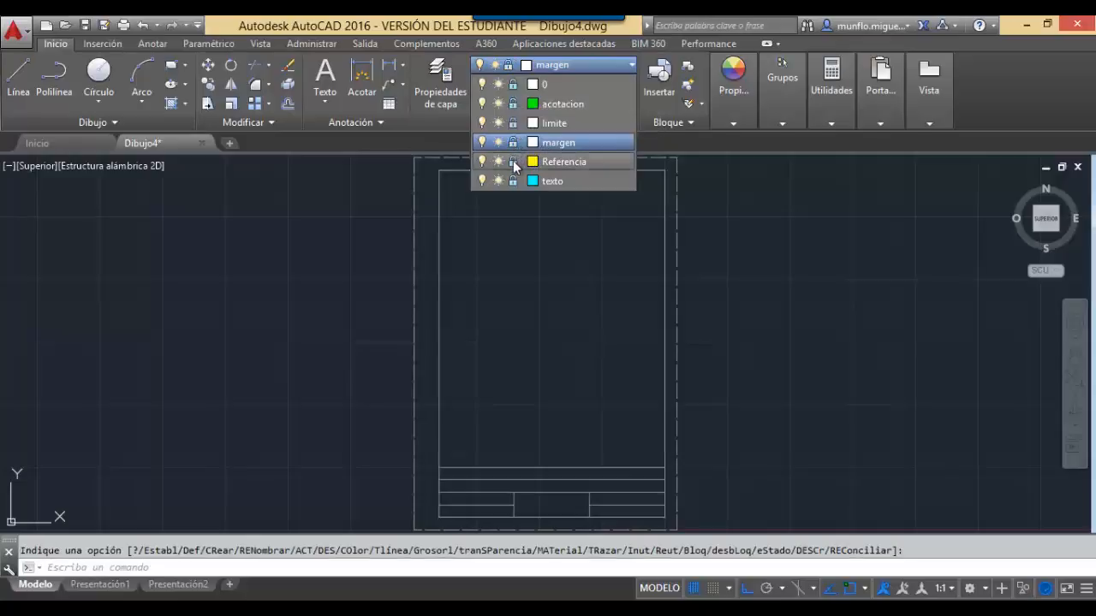
{"action": "left_click", "coordinate": [513, 162]}
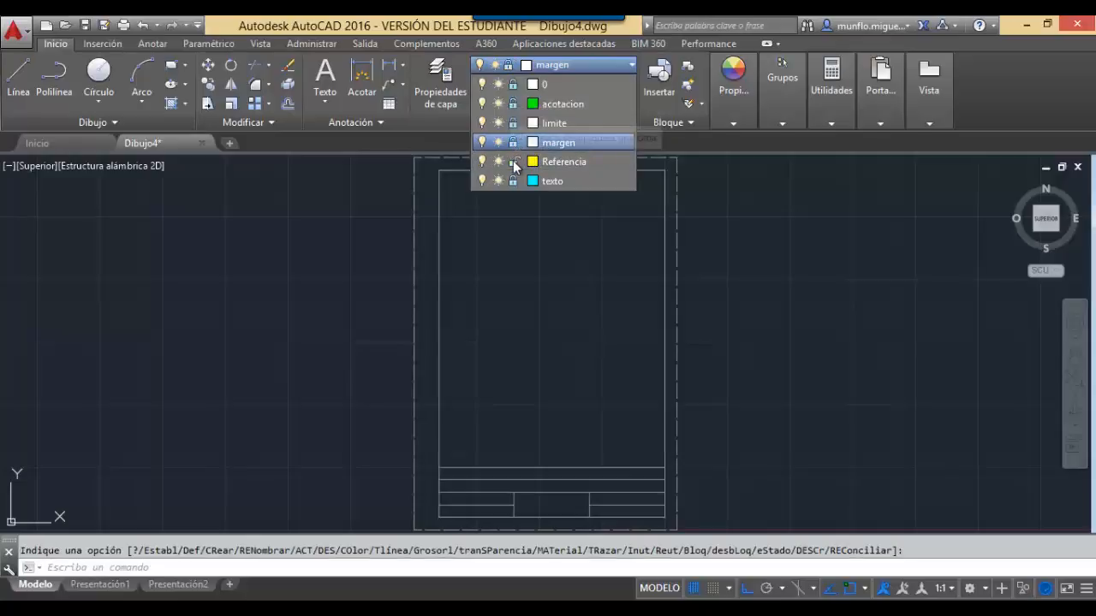
{"action": "left_click", "coordinate": [570, 161]}
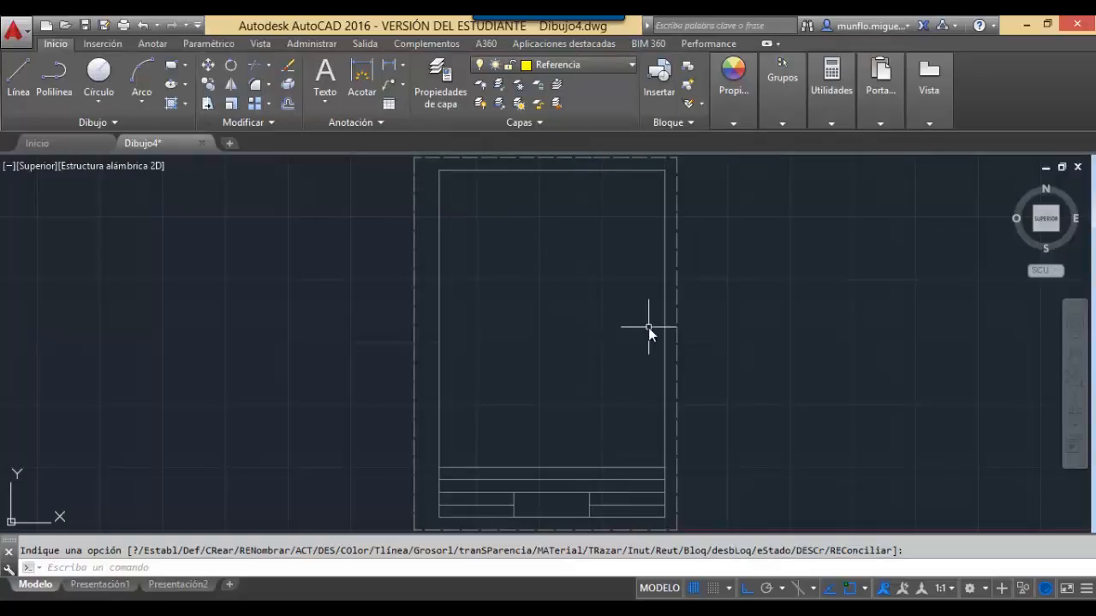
{"action": "type", "text": "l"}
{"action": "key", "text": "Return"}
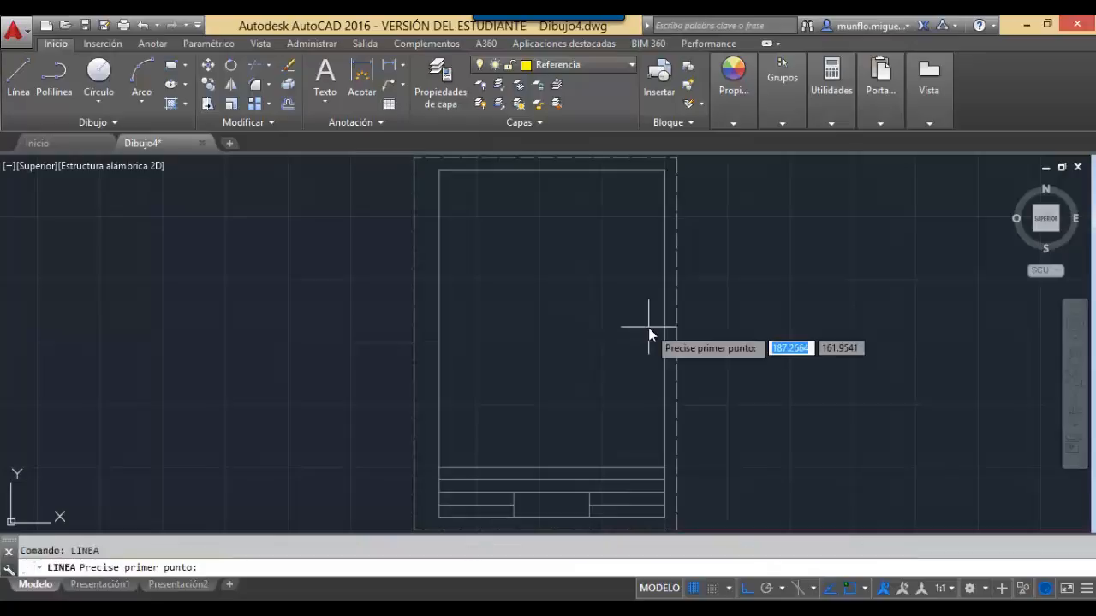
Draw a vertical line from the top border's midpoint down to the title block.
{"action": "left_click", "coordinate": [551, 173]}
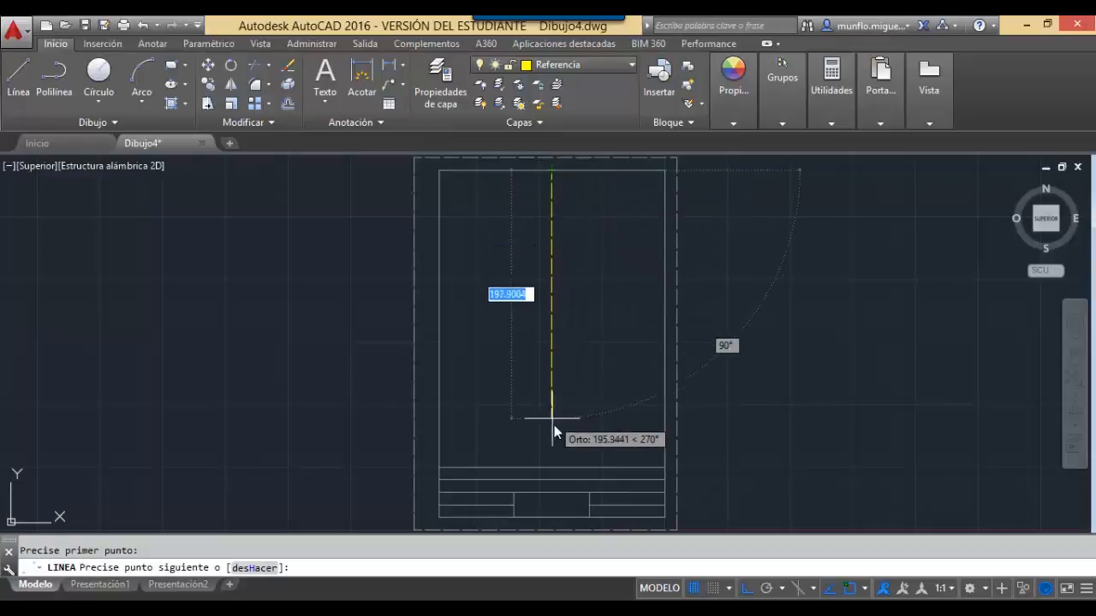
{"action": "left_click", "coordinate": [551, 467]}
{"action": "key", "text": "Escape"}
{"action": "key", "text": "Escape"}
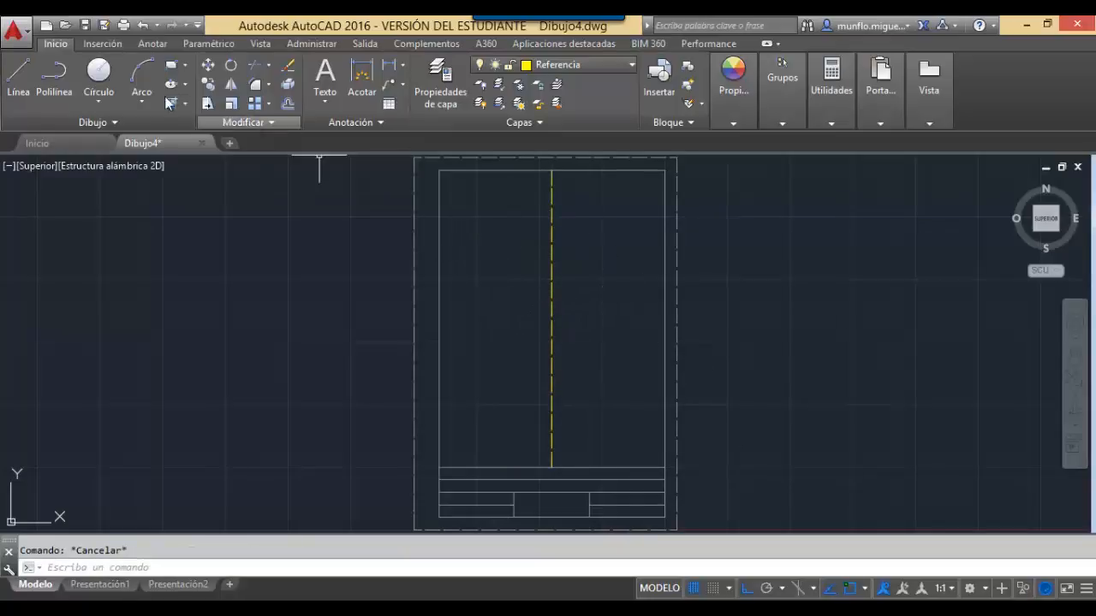
Draw a horizontal test line across the frame, then delete it.
{"action": "left_click", "coordinate": [27, 80]}
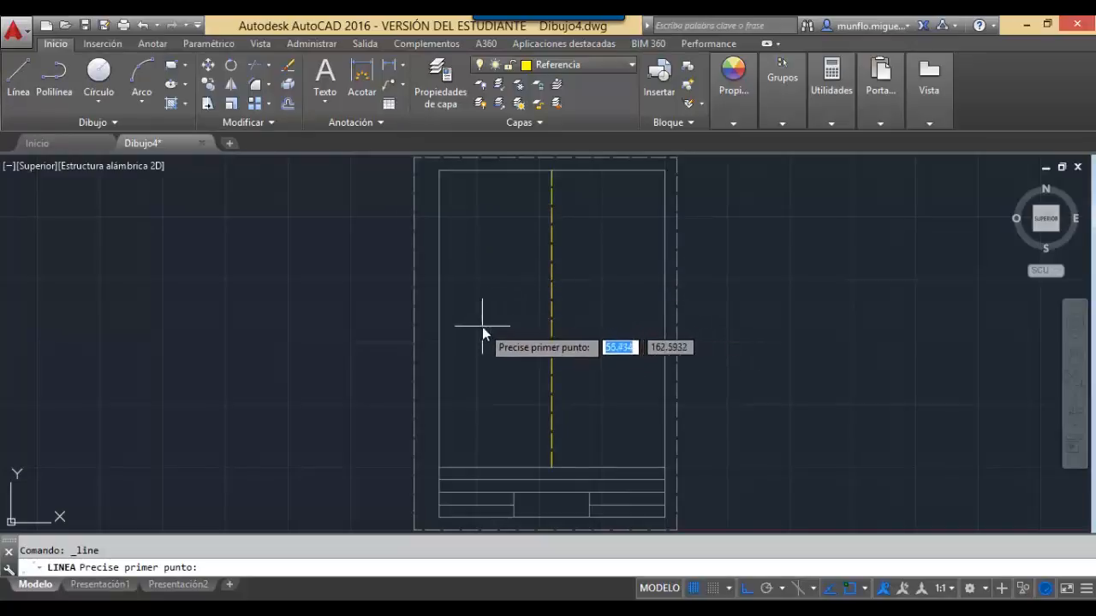
{"action": "left_click", "coordinate": [439, 345]}
{"action": "left_click", "coordinate": [577, 345]}
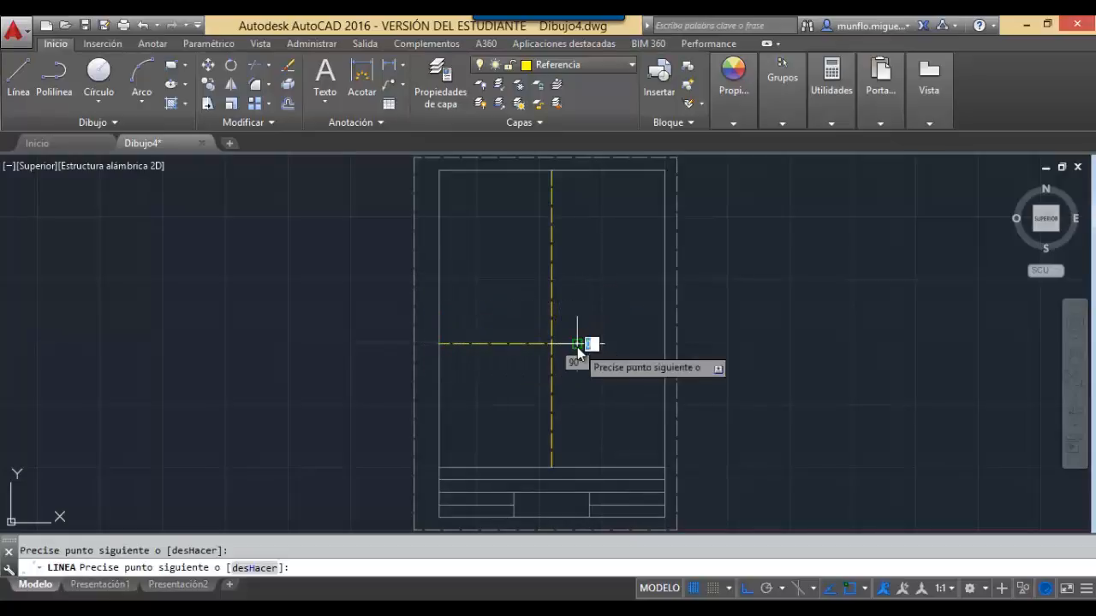
{"action": "key", "text": "Escape"}
{"action": "left_click", "coordinate": [19, 75]}
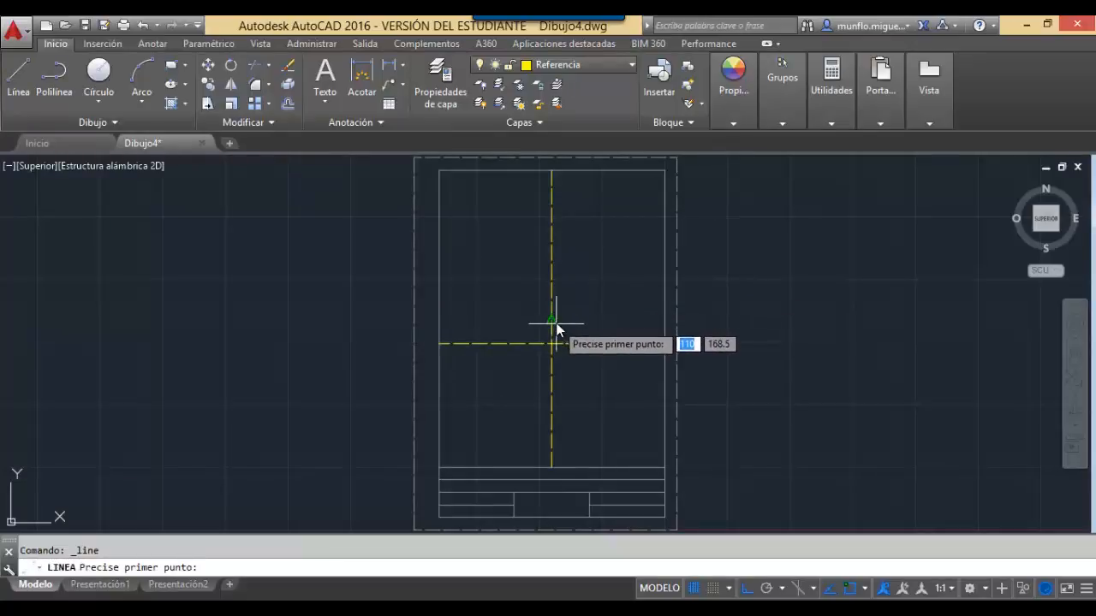
{"action": "key", "text": "Escape"}
{"action": "key", "text": "Escape"}
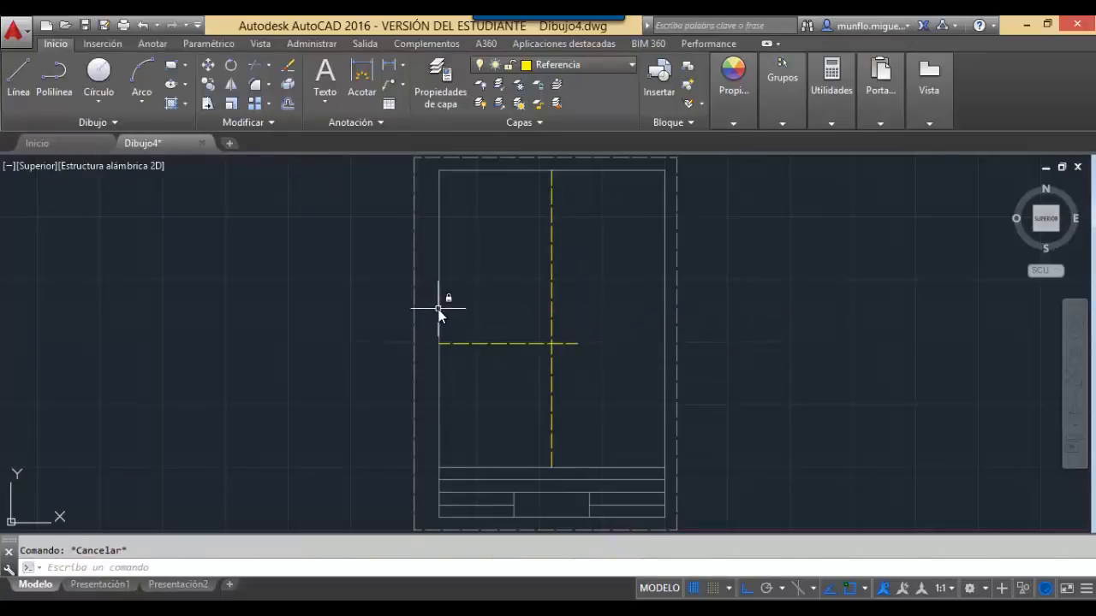
{"action": "left_click", "coordinate": [476, 343]}
{"action": "key", "text": "Delete"}
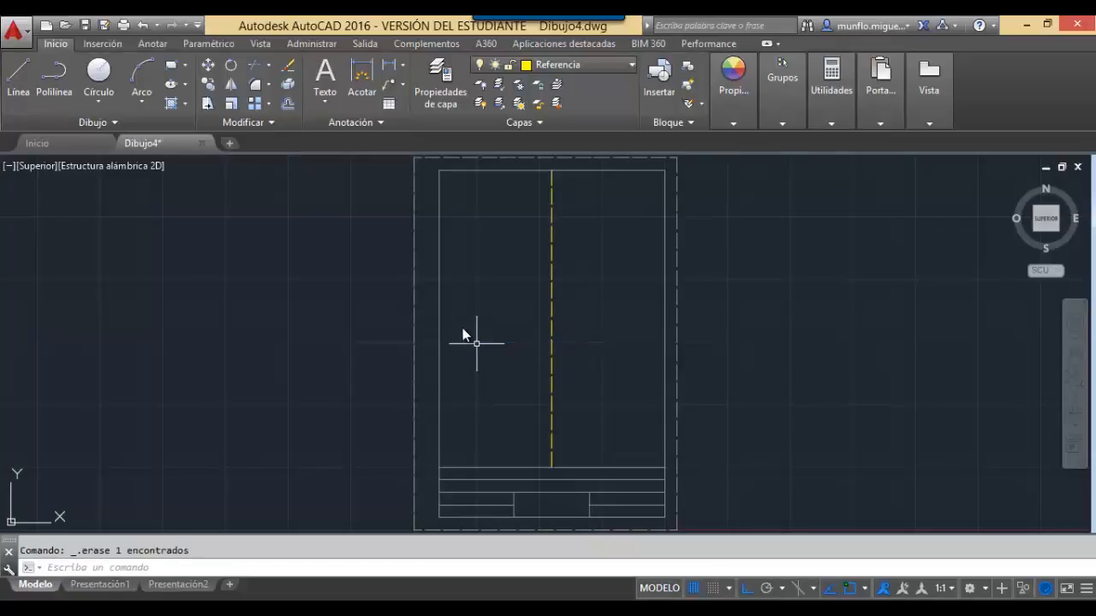
{"action": "left_click", "coordinate": [18, 79]}
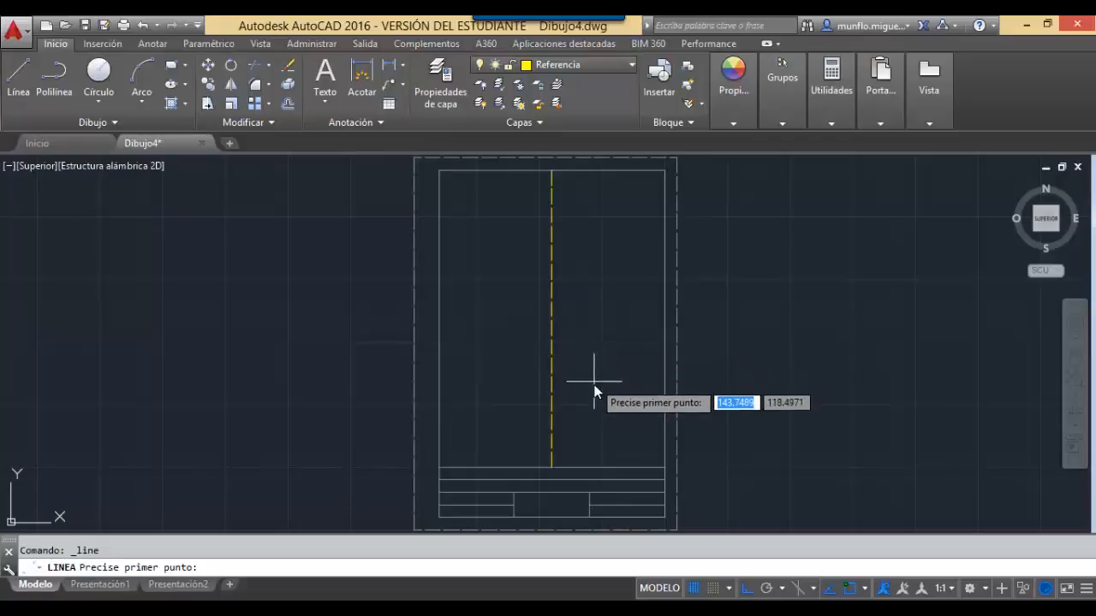
Draw a 90-unit line at 0° rightward from the vertical line's midpoint.
{"action": "left_click", "coordinate": [551, 322]}
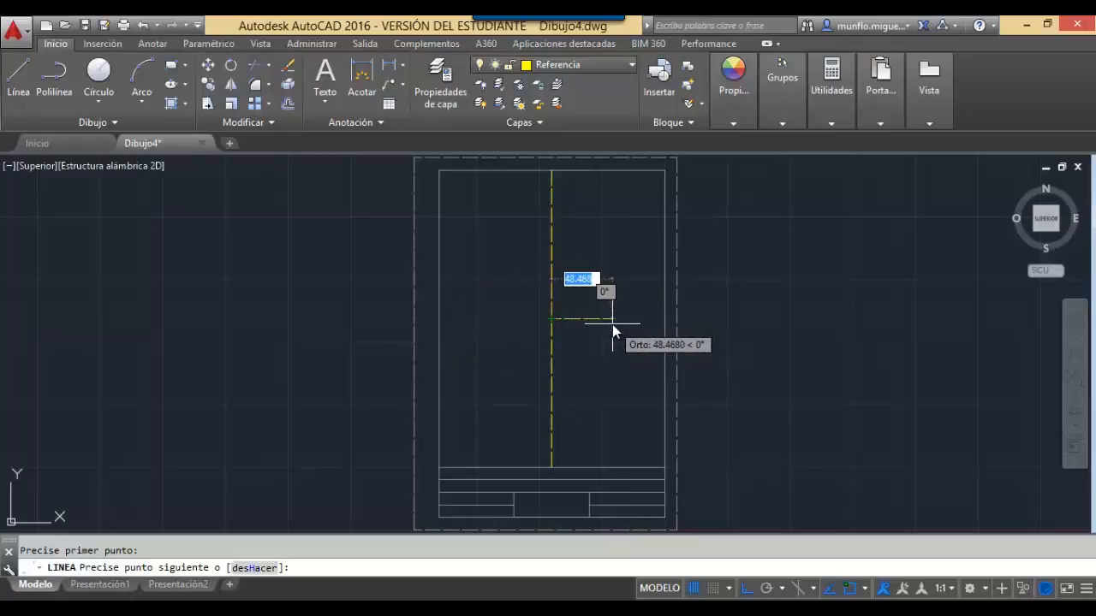
{"action": "type", "text": "90"}
{"action": "key", "text": "Tab"}
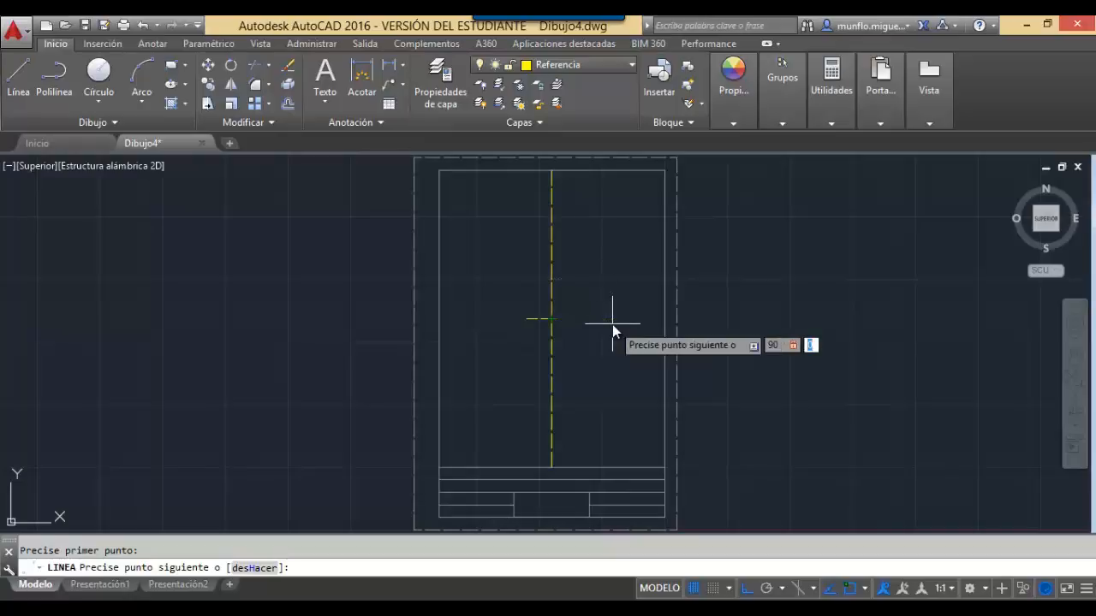
{"action": "type", "text": "0"}
{"action": "key", "text": "Return"}
{"action": "key", "text": "Escape"}
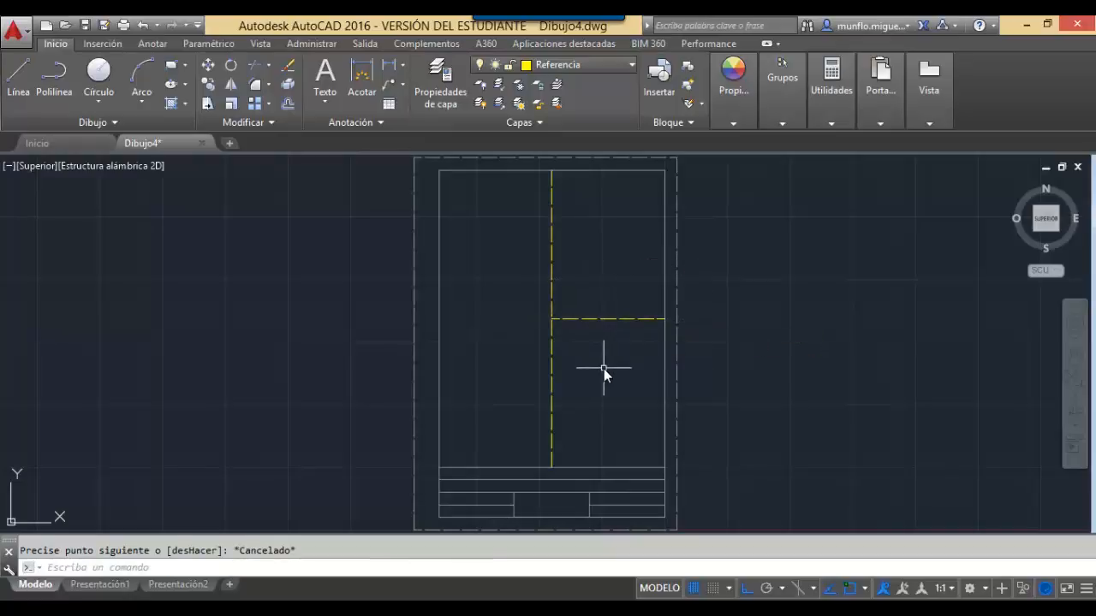
Draw a -90 line at 0° leftward from the intersection to complete the cross.
{"action": "type", "text": "linea"}
{"action": "key", "text": "Return"}
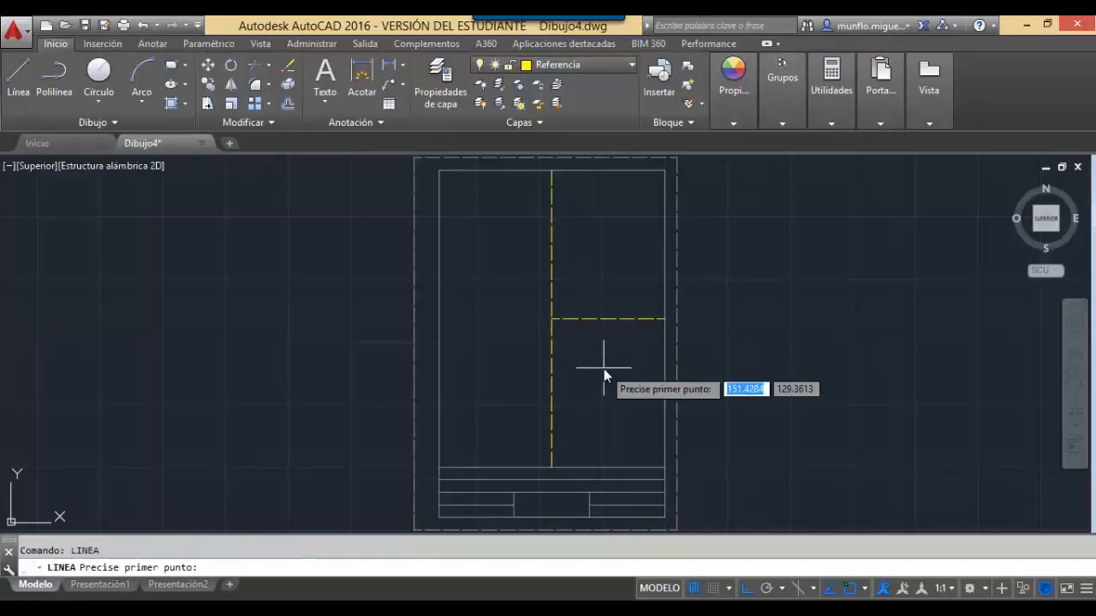
{"action": "left_click", "coordinate": [552, 320]}
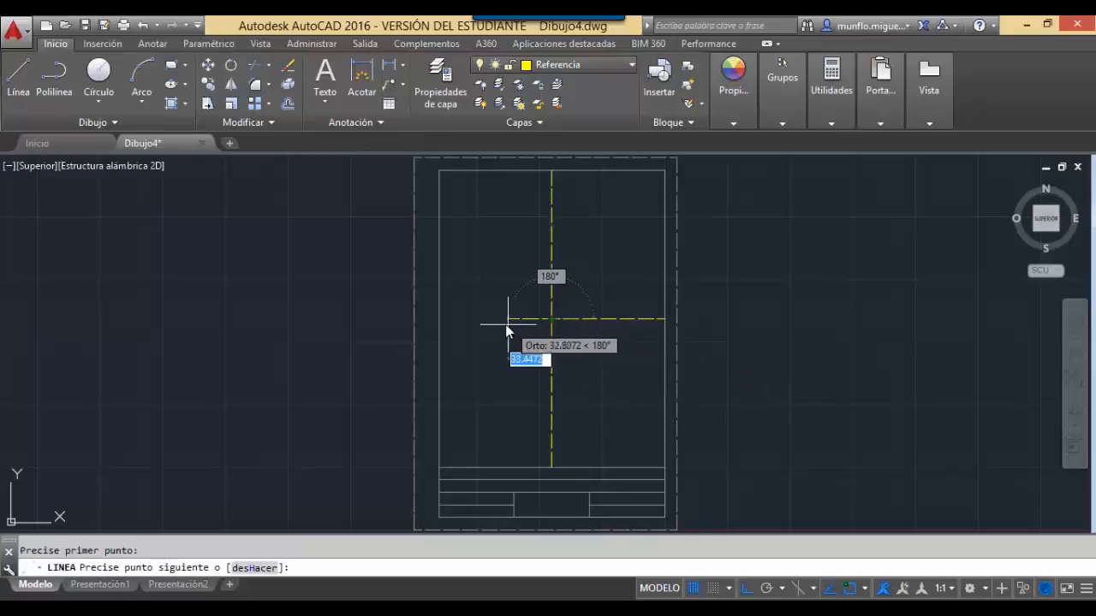
{"action": "type", "text": "-90"}
{"action": "key", "text": "Tab"}
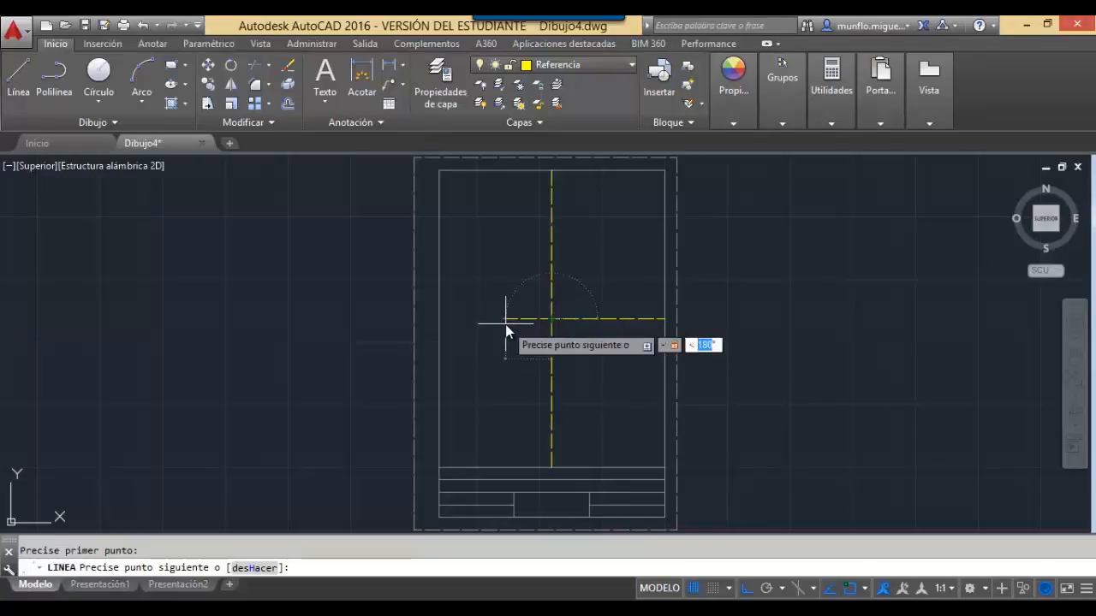
{"action": "type", "text": "0"}
{"action": "key", "text": "Return"}
{"action": "key", "text": "Escape"}
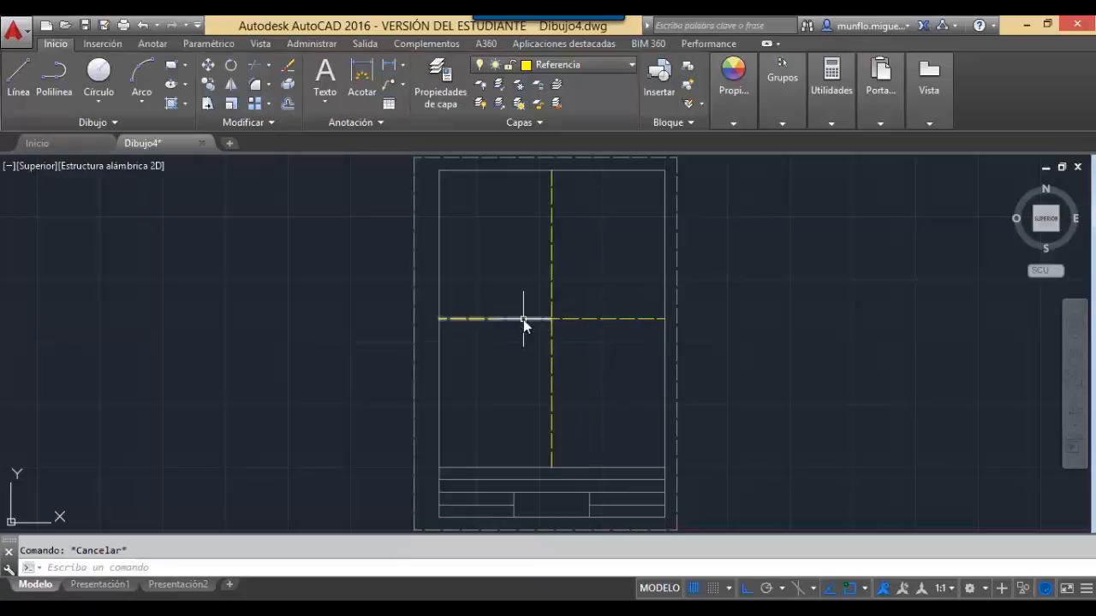
Lock the Referencia layer and make texto the current layer.
{"action": "left_click", "coordinate": [625, 64]}
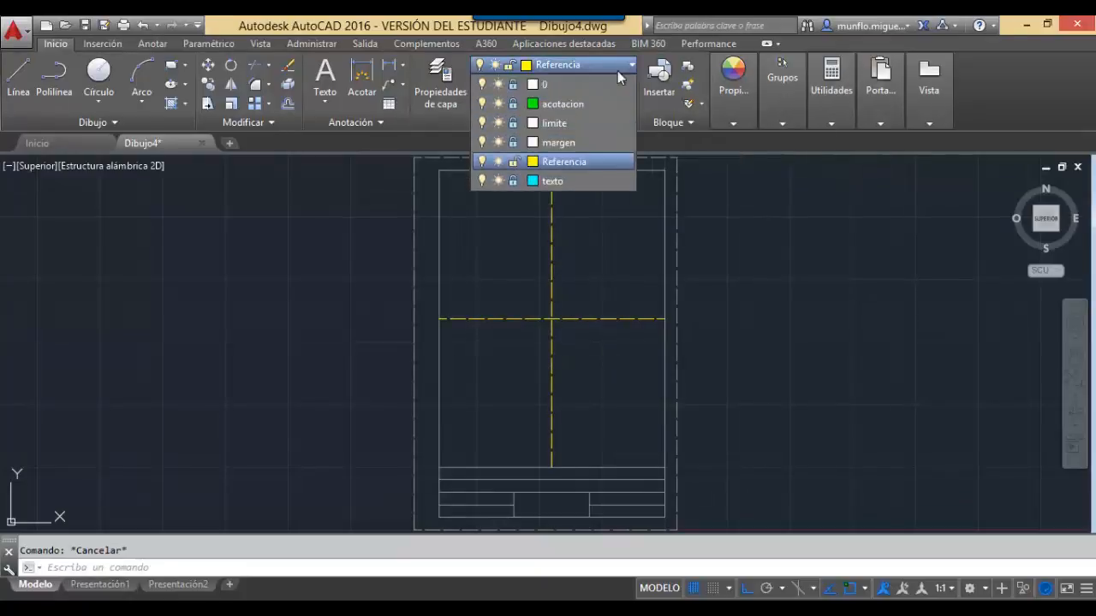
{"action": "left_click", "coordinate": [515, 163]}
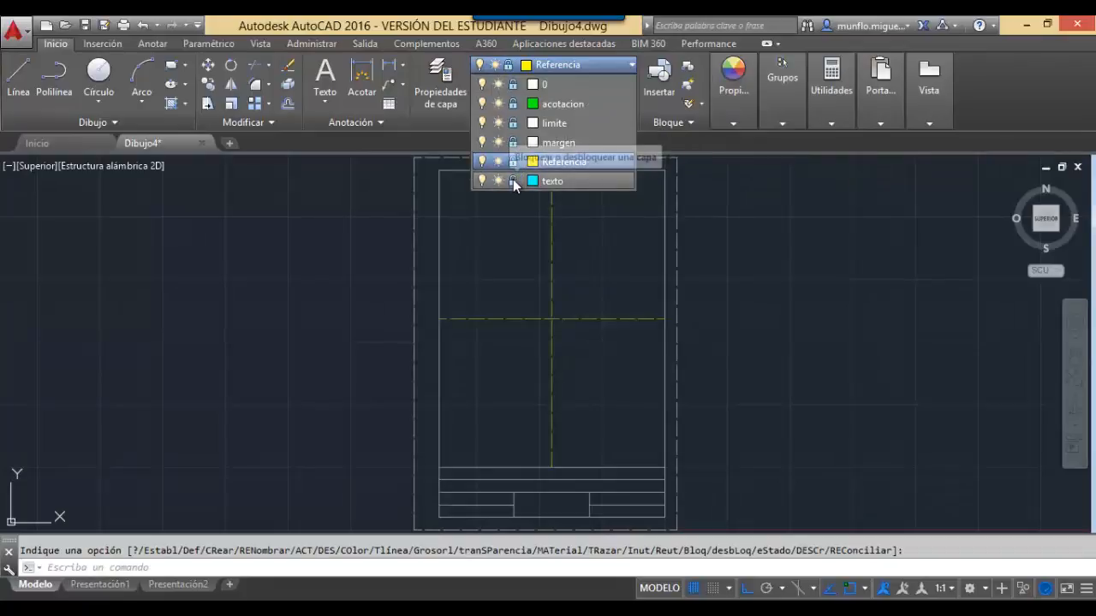
{"action": "left_click", "coordinate": [513, 179]}
{"action": "left_click", "coordinate": [557, 182]}
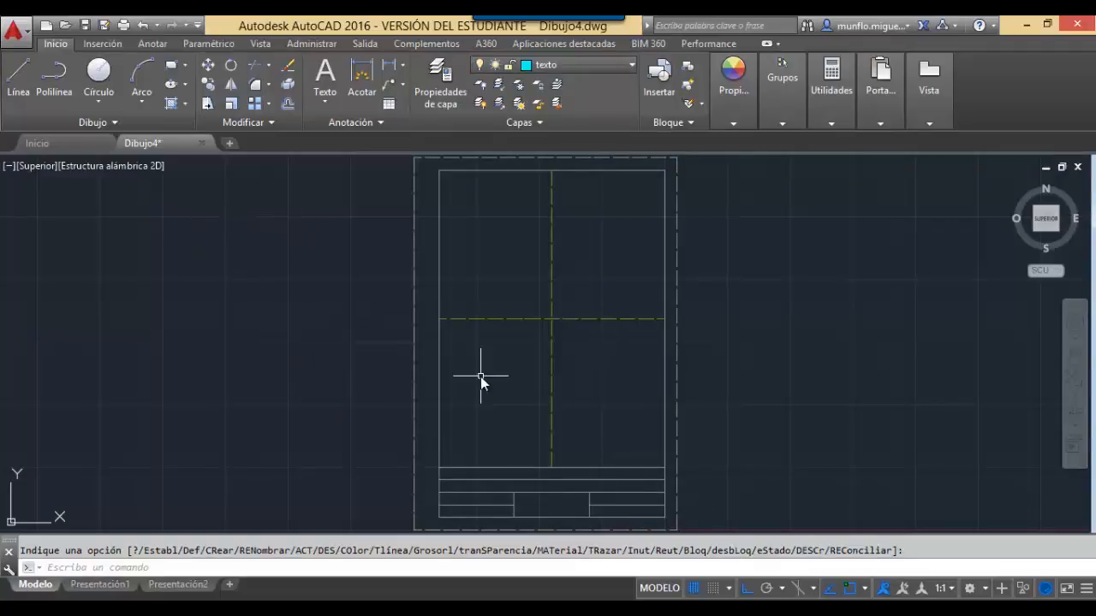
Zoom Window onto the title block and clear the leftover pending selection.
{"action": "type", "text": "zoom"}
{"action": "key", "text": "Return"}
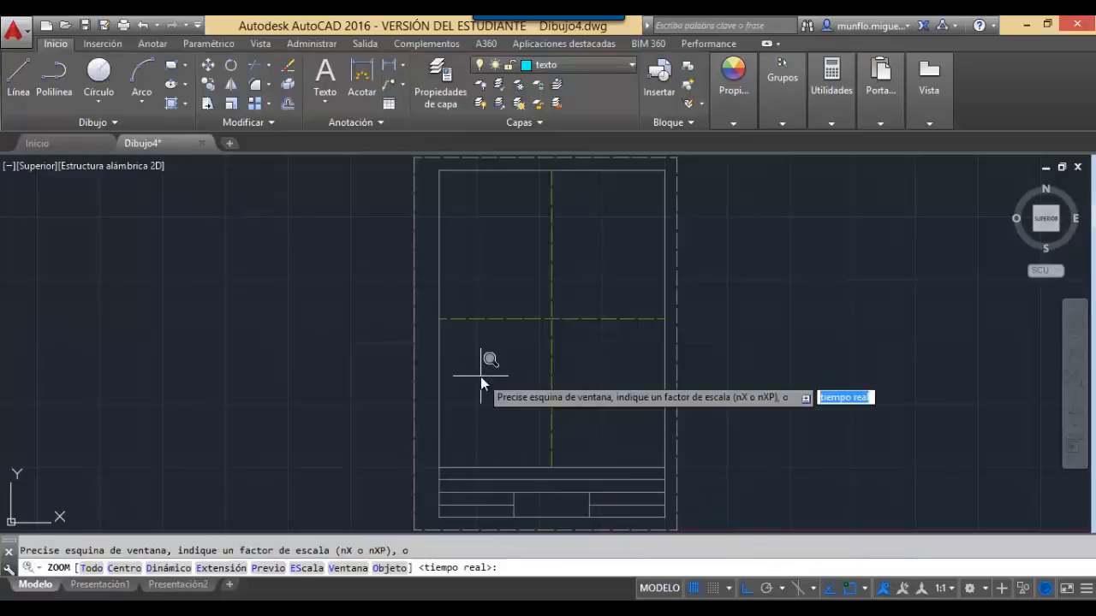
{"action": "type", "text": "v"}
{"action": "key", "text": "Return"}
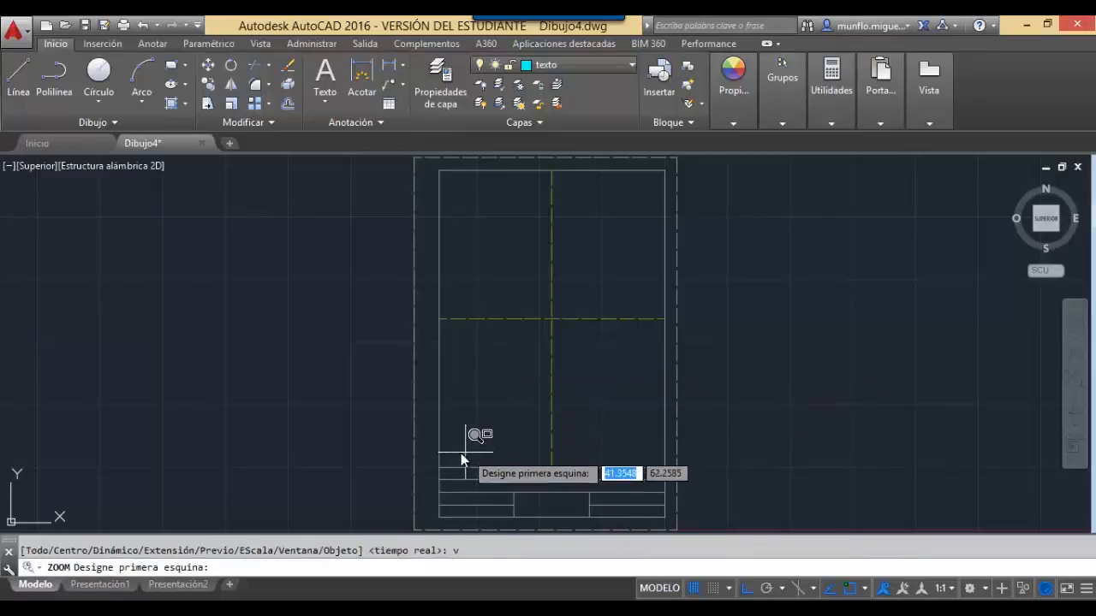
{"action": "left_click", "coordinate": [438, 462]}
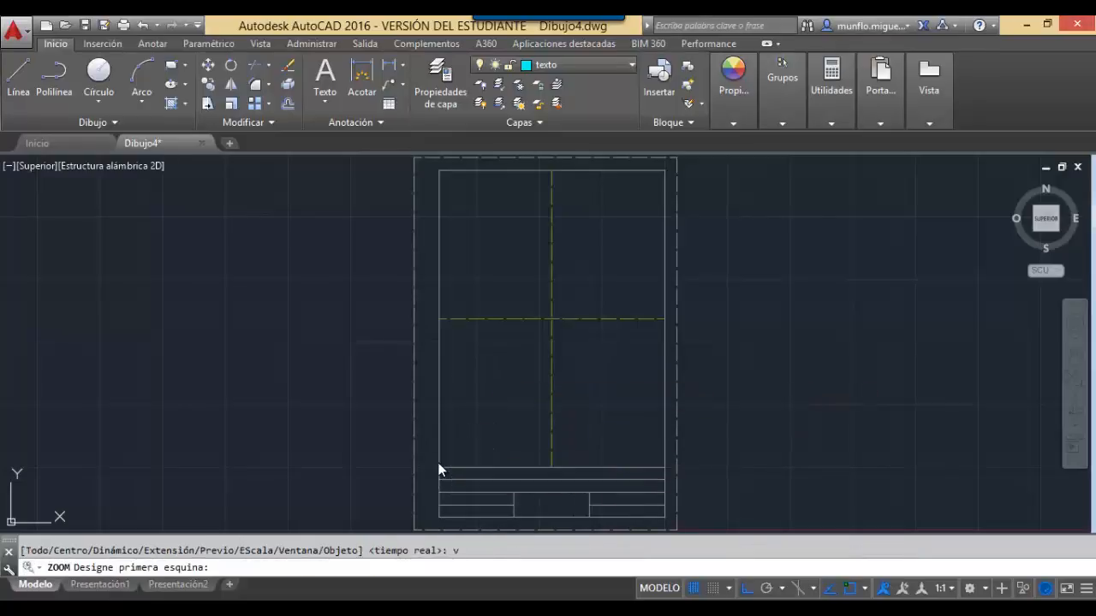
{"action": "left_click", "coordinate": [670, 522]}
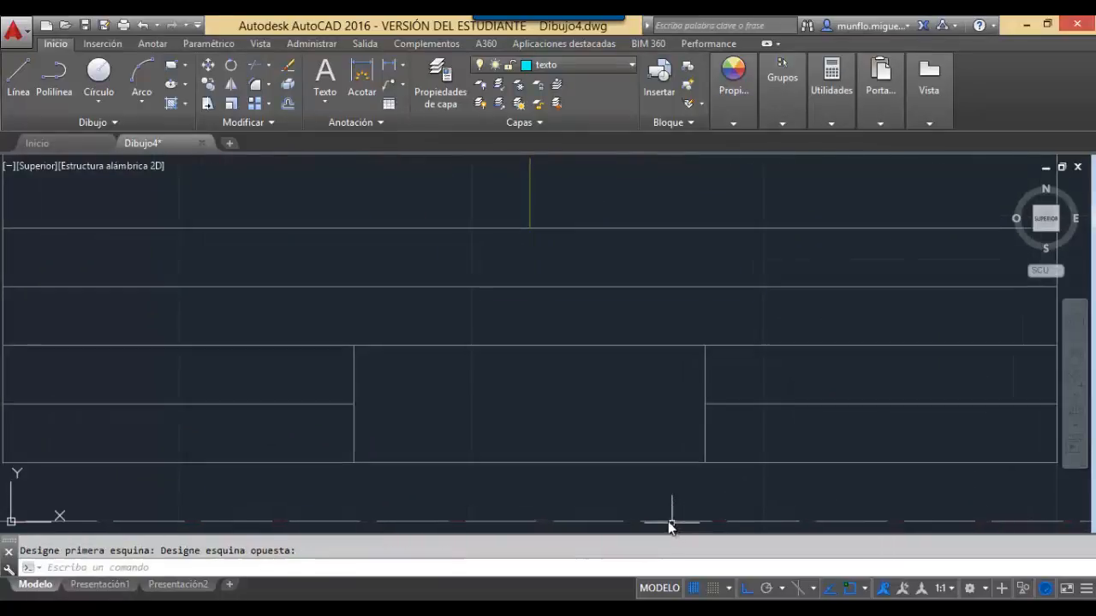
{"action": "scroll", "coordinate": [176, 316], "scroll_direction": "down", "scroll_amount": 3}
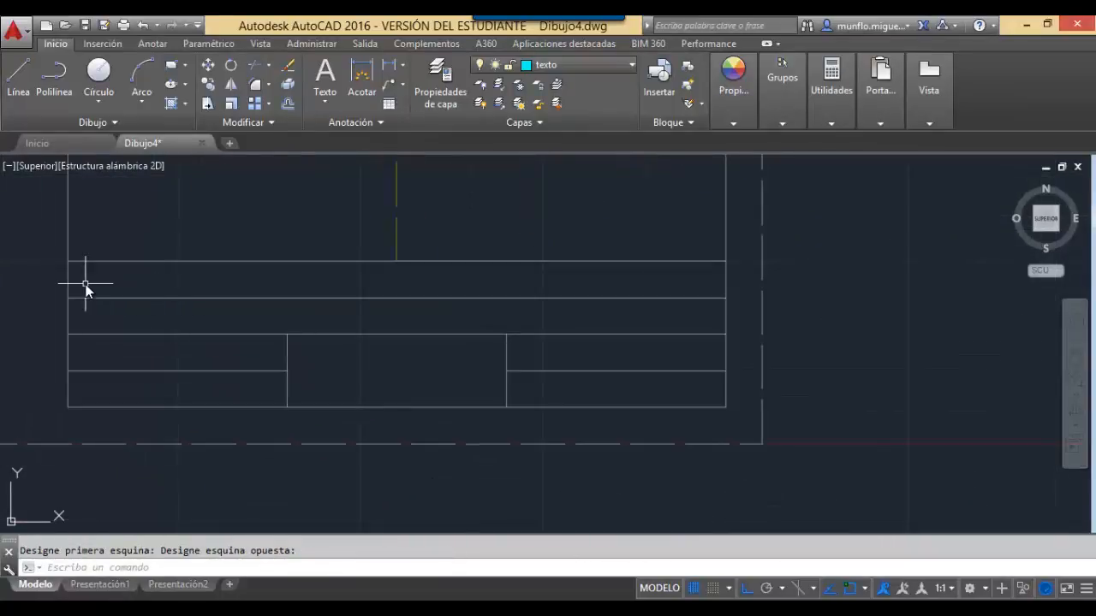
{"action": "scroll", "coordinate": [86, 287], "scroll_direction": "up", "scroll_amount": 2}
{"action": "scroll", "coordinate": [86, 286], "scroll_direction": "down", "scroll_amount": 2}
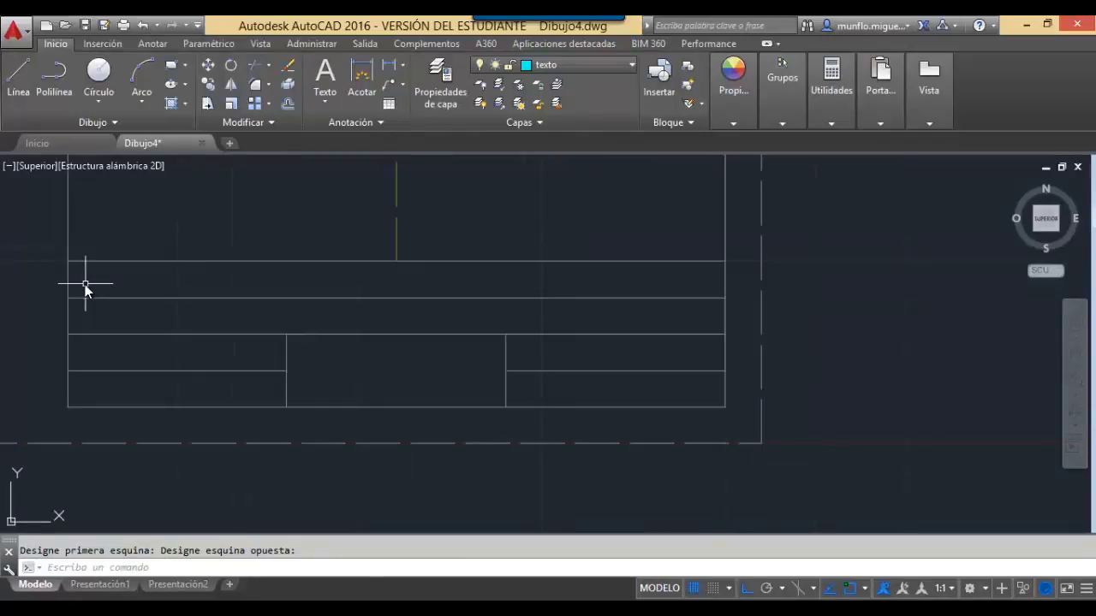
{"action": "key", "text": "Escape"}
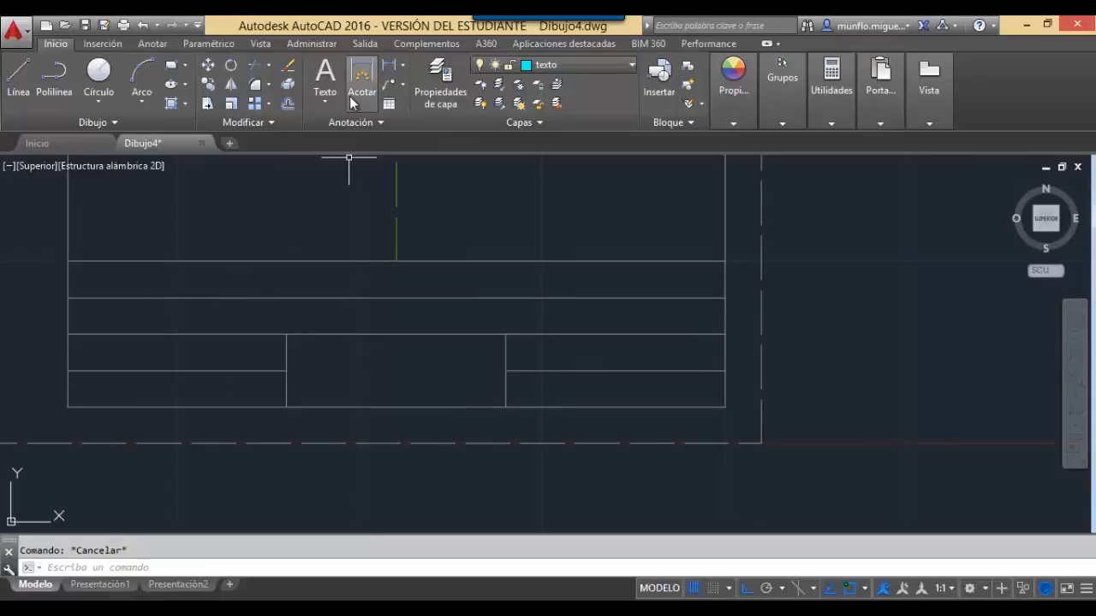
Add middle-centre text 'Instituto Tecnologico de Jalisco Mario Molina / Campus Tamazula' in the top row.
{"action": "left_click", "coordinate": [327, 77]}
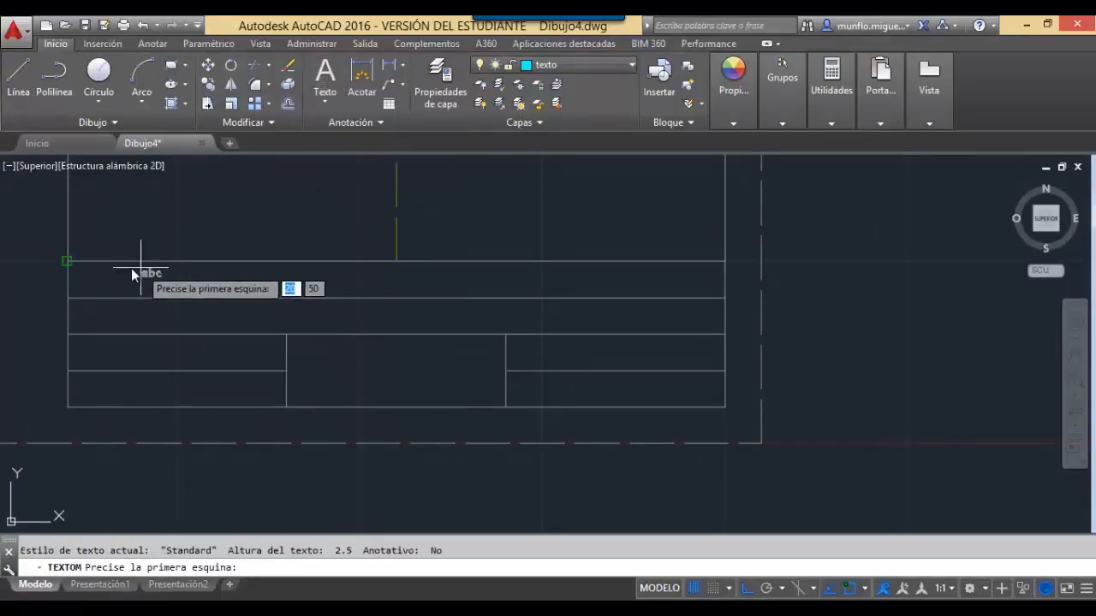
{"action": "left_click", "coordinate": [70, 261]}
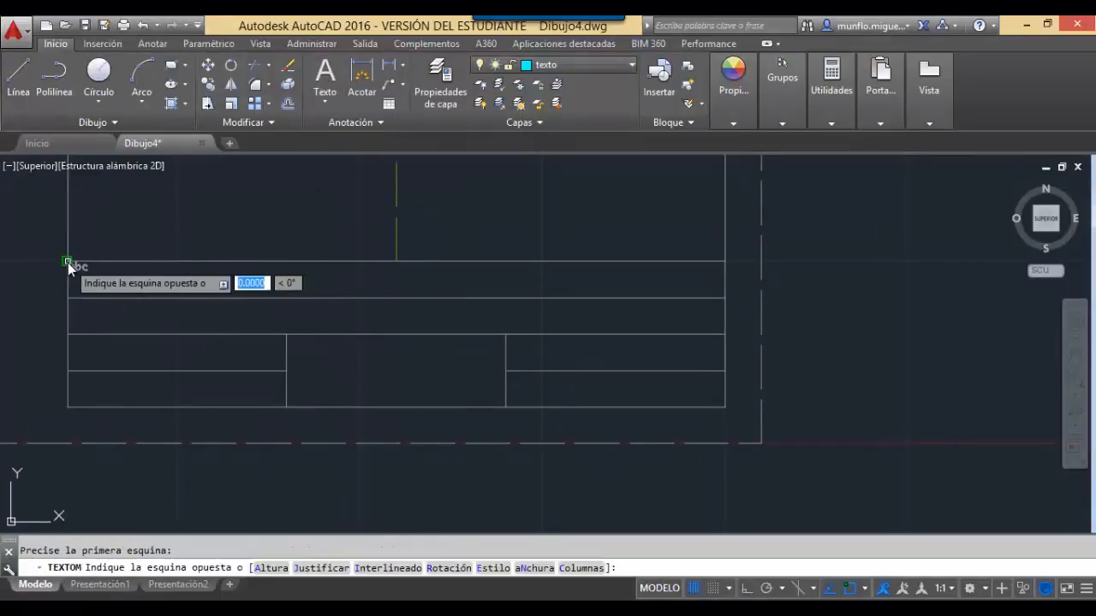
{"action": "left_click", "coordinate": [726, 301]}
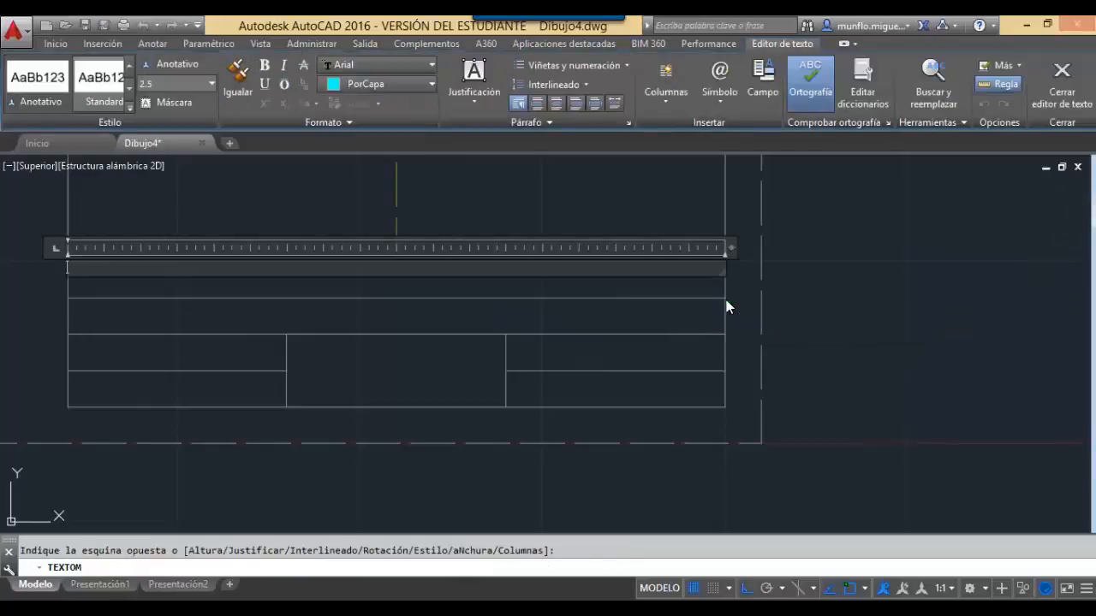
{"action": "left_click", "coordinate": [556, 103]}
{"action": "left_click", "coordinate": [474, 90]}
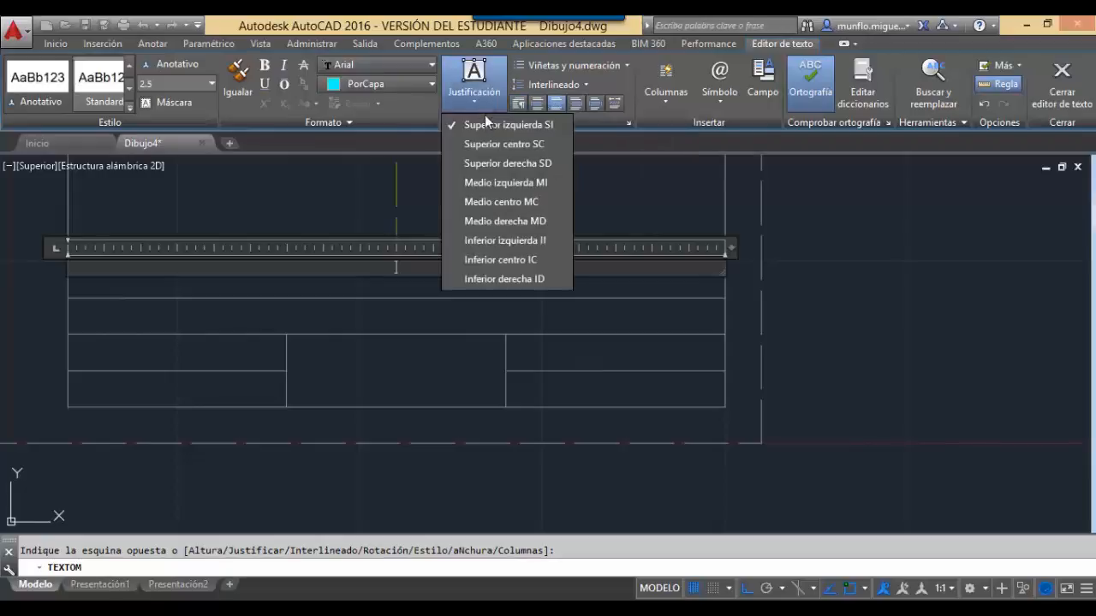
{"action": "left_click", "coordinate": [496, 202]}
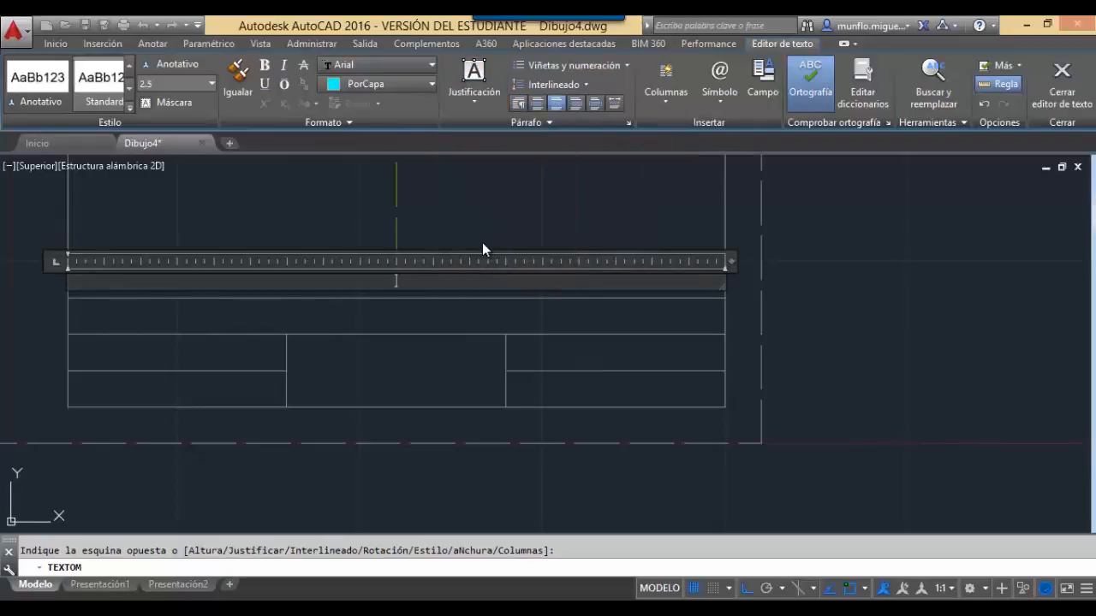
{"action": "type", "text": "Instituto Tecno"}
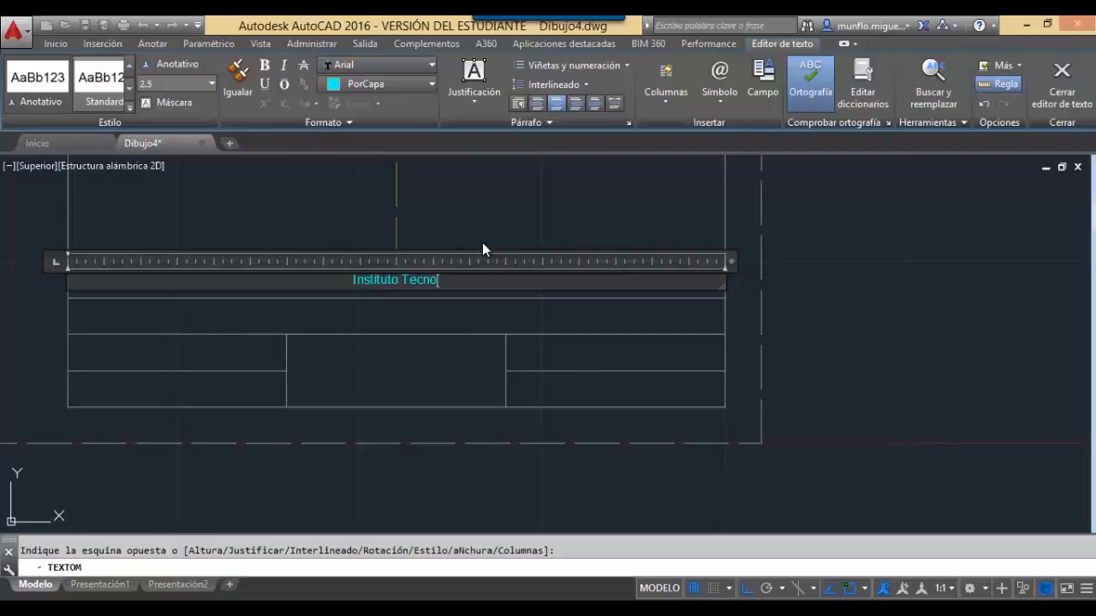
{"action": "type", "text": "logico de "}
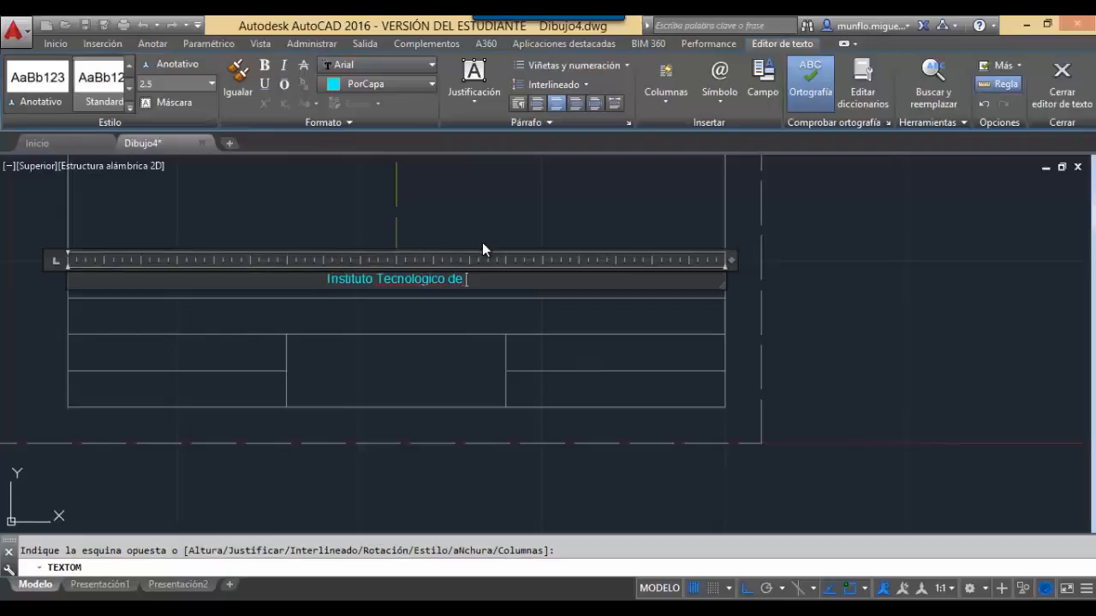
{"action": "type", "text": "Jalisco Ma"}
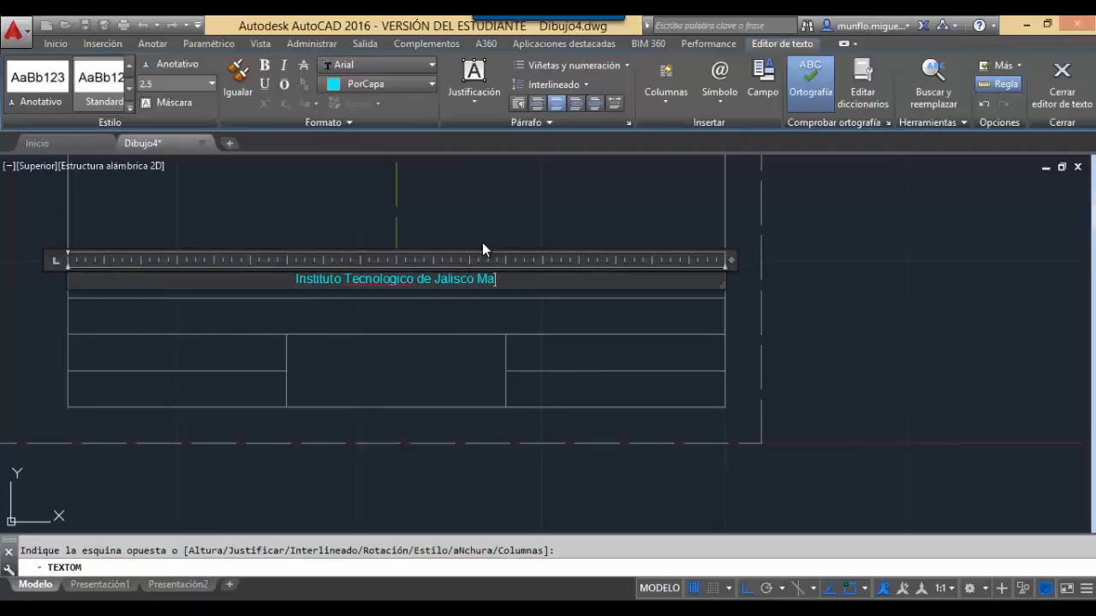
{"action": "type", "text": "rio Mo"}
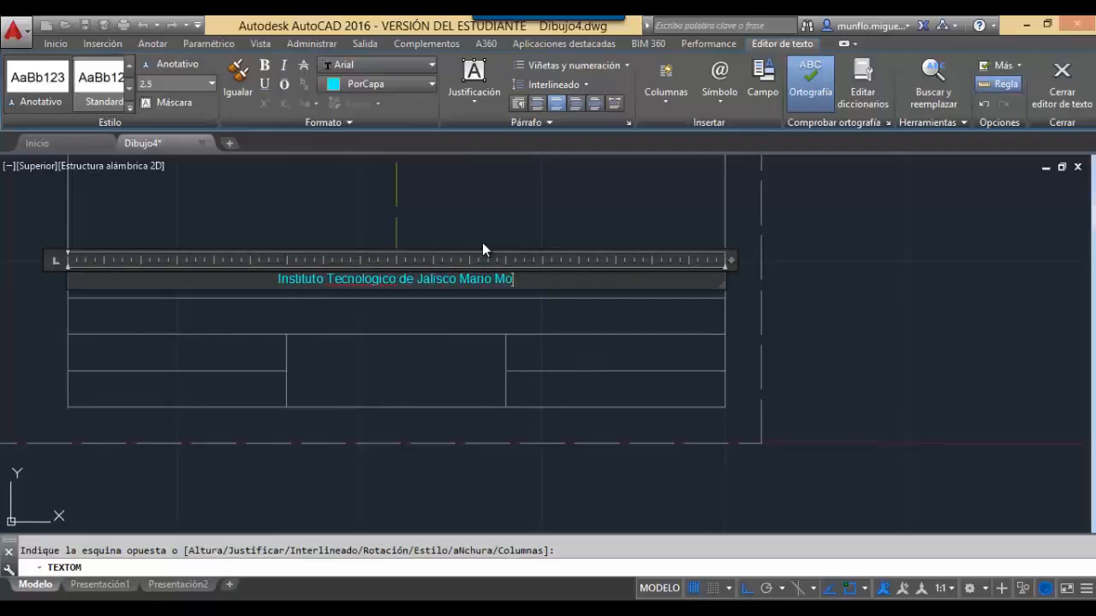
{"action": "type", "text": "lina /"}
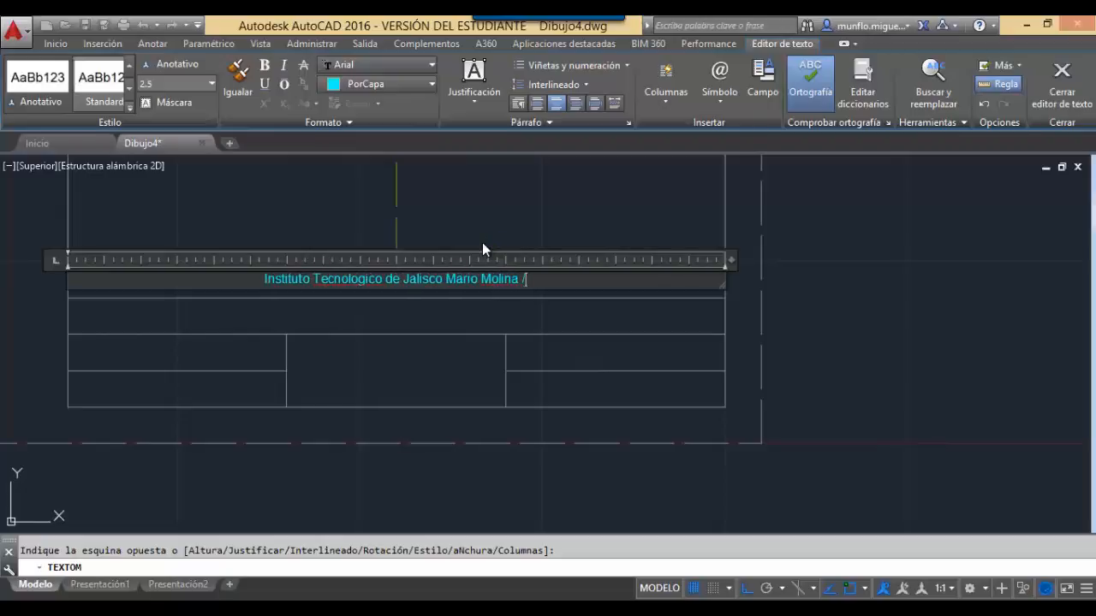
{"action": "type", "text": " Campu"}
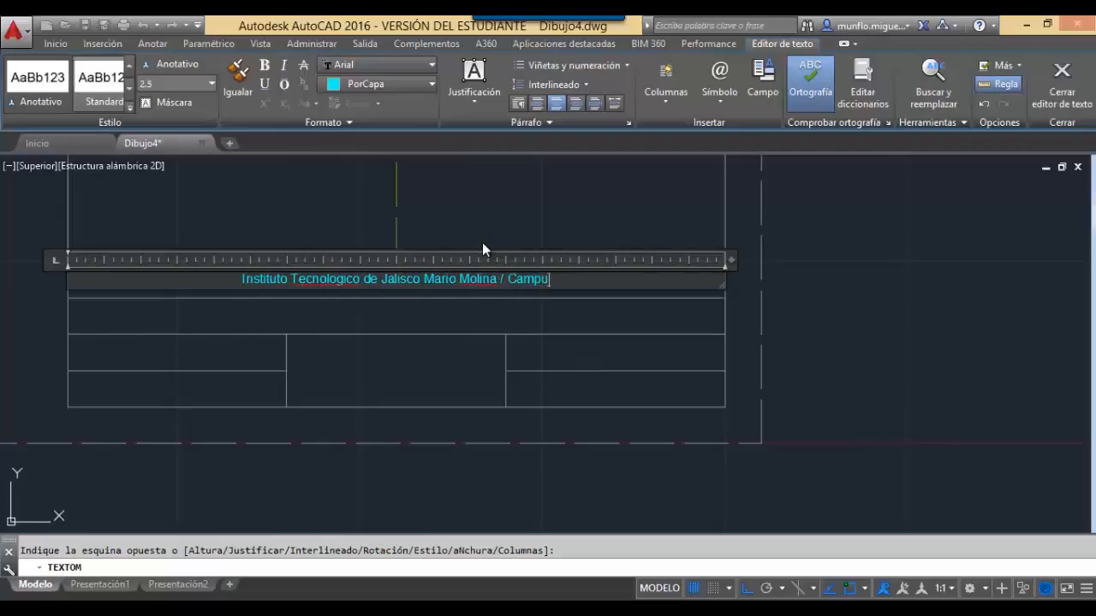
{"action": "type", "text": "s Tamazu"}
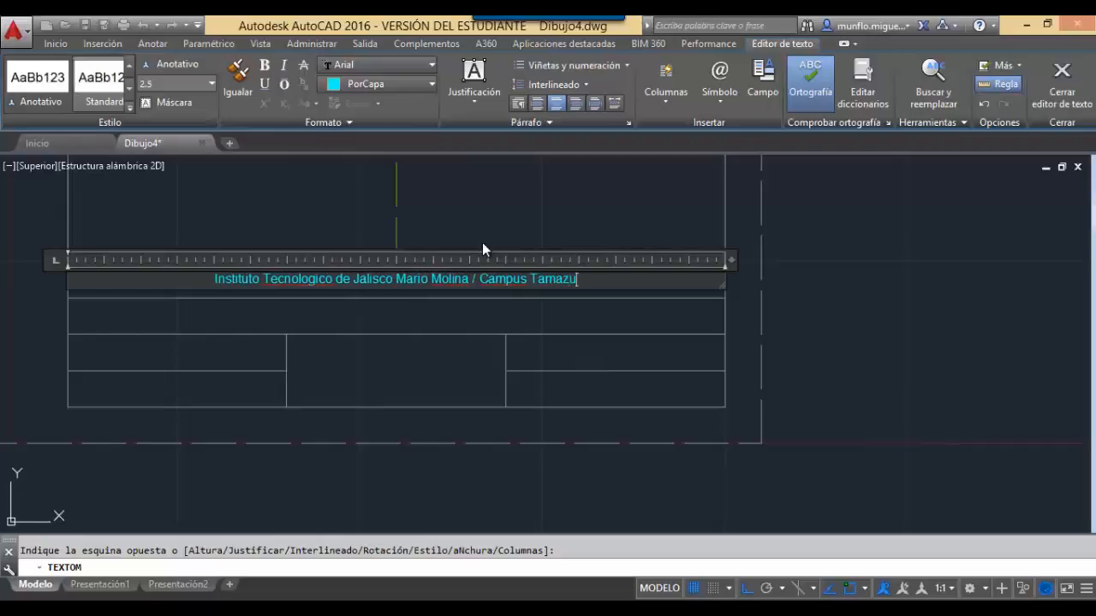
{"action": "type", "text": "la"}
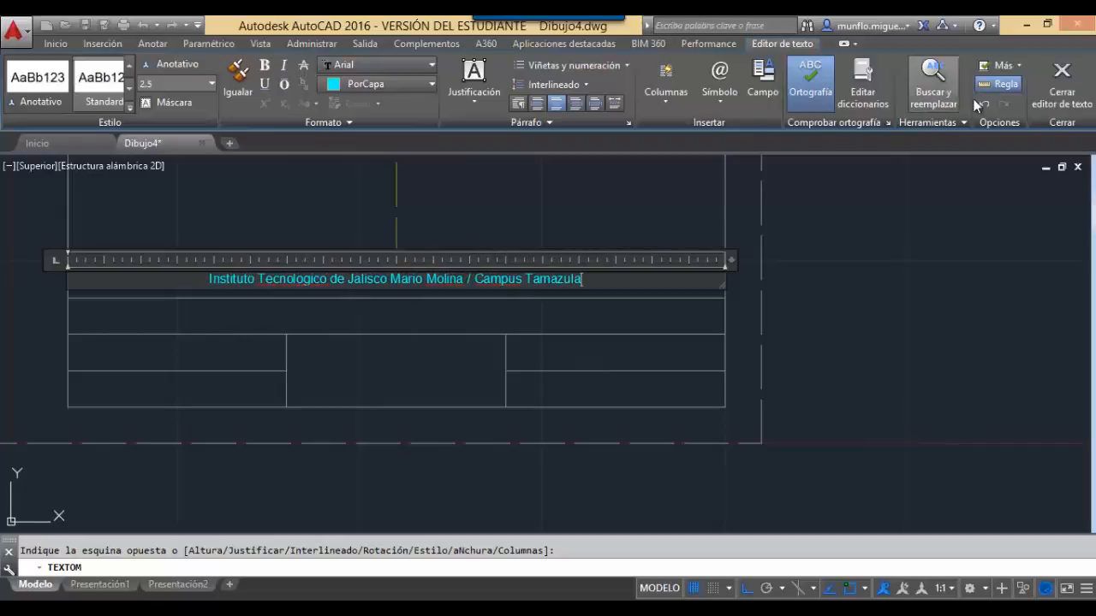
{"action": "left_click", "coordinate": [1061, 86]}
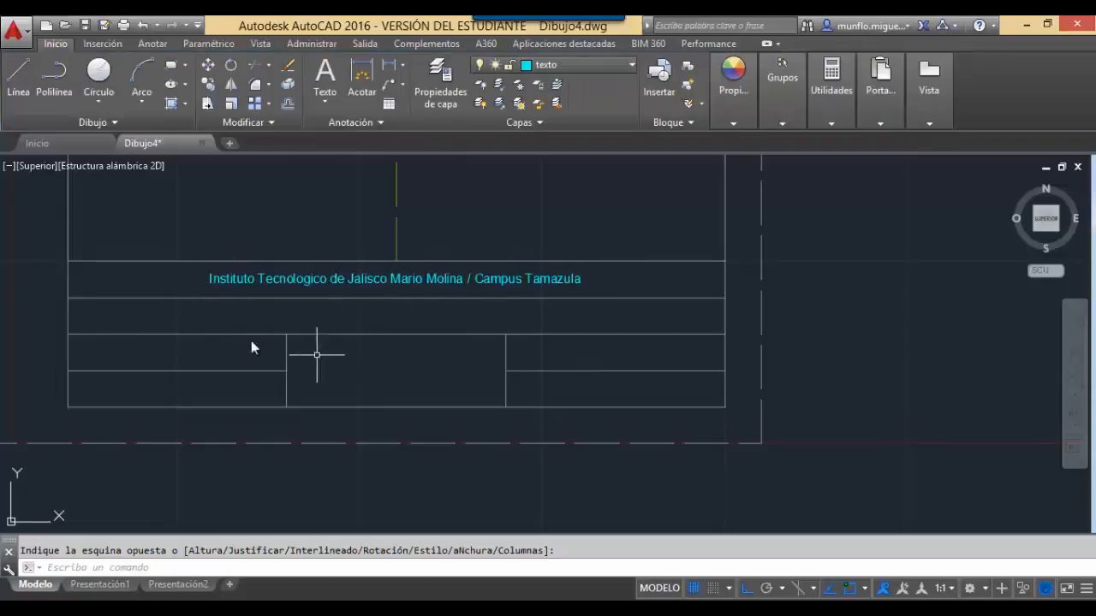
Add middle-centre text 'Ingenieria Electromecanica / Dibujo Electromecanico' spanning the second row.
{"action": "left_click", "coordinate": [333, 74]}
{"action": "left_click", "coordinate": [69, 298]}
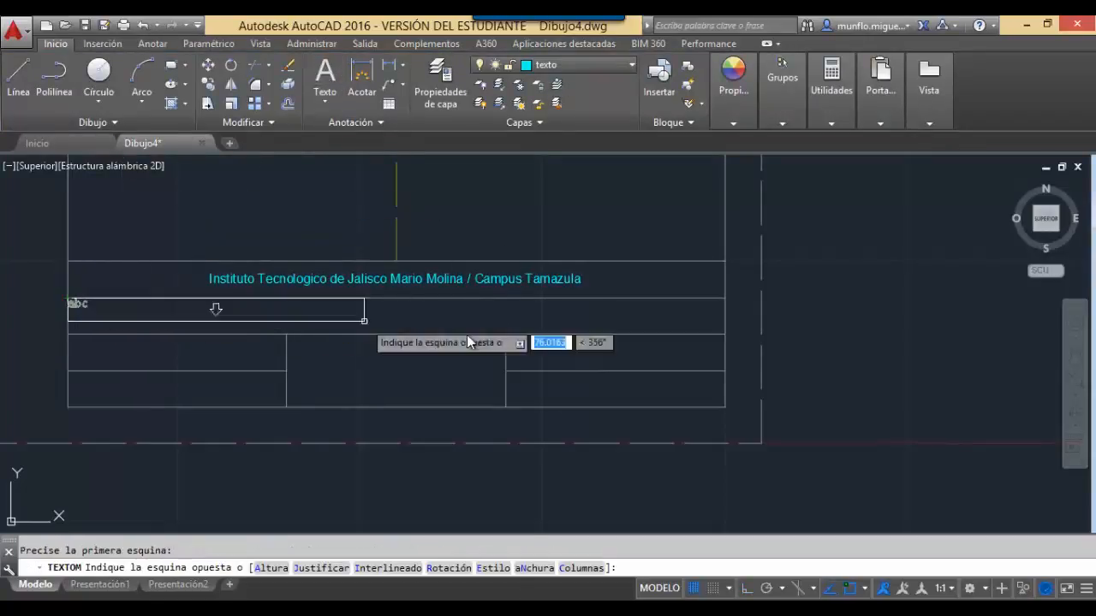
{"action": "left_click", "coordinate": [723, 334]}
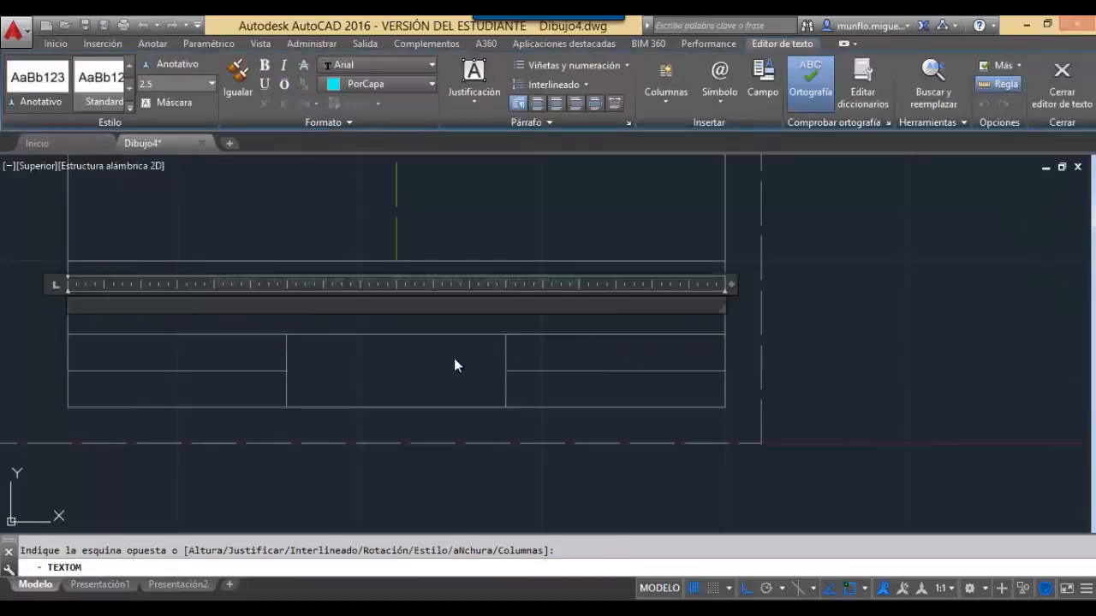
{"action": "left_click", "coordinate": [558, 104]}
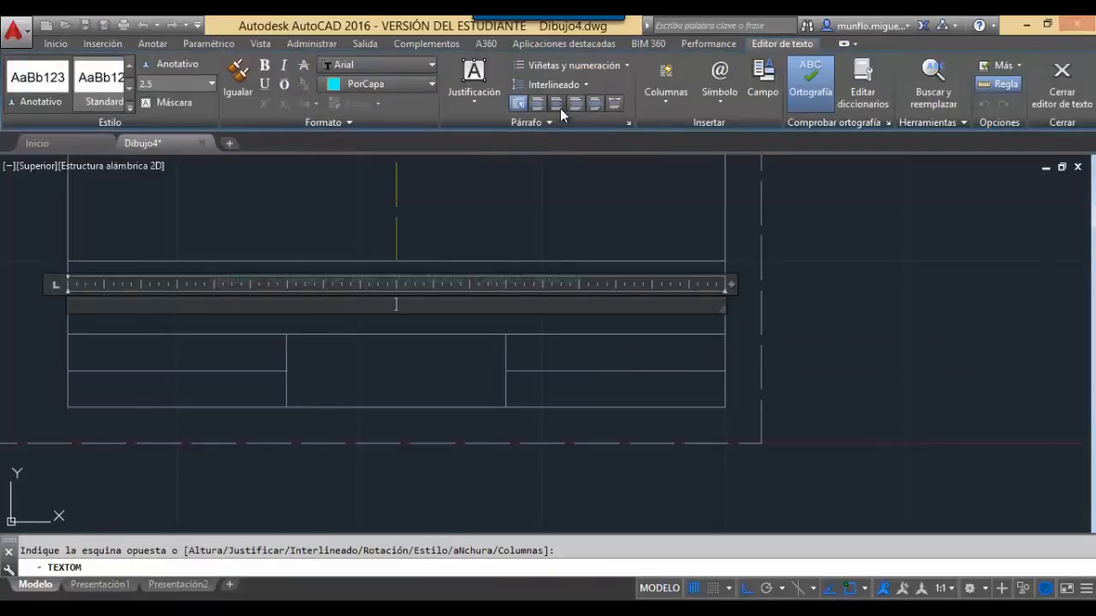
{"action": "left_click", "coordinate": [485, 105]}
{"action": "left_click", "coordinate": [498, 203]}
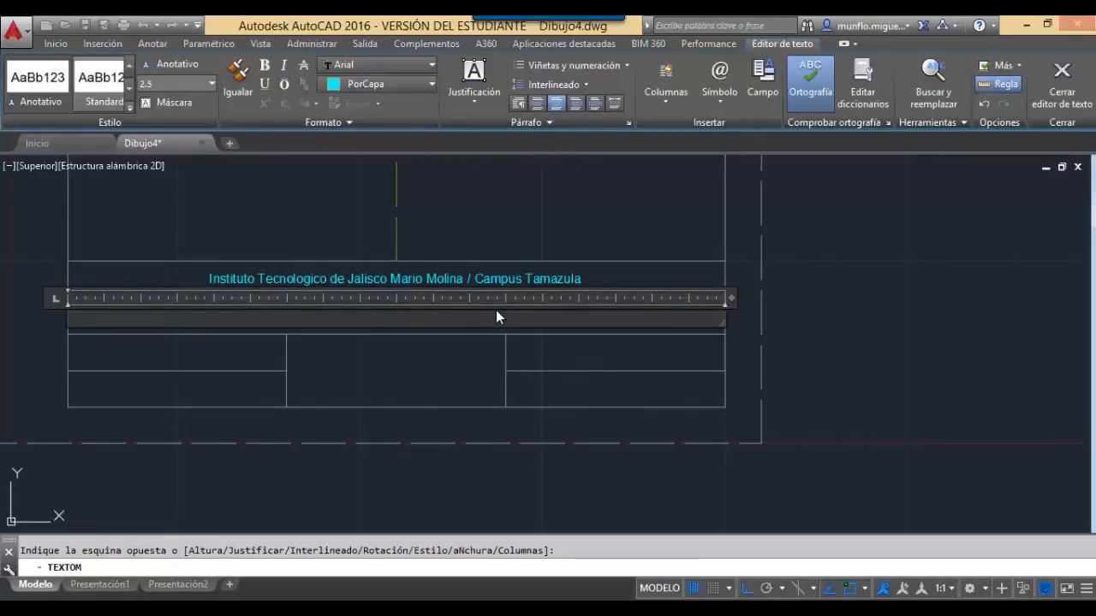
{"action": "type", "text": "Ing"}
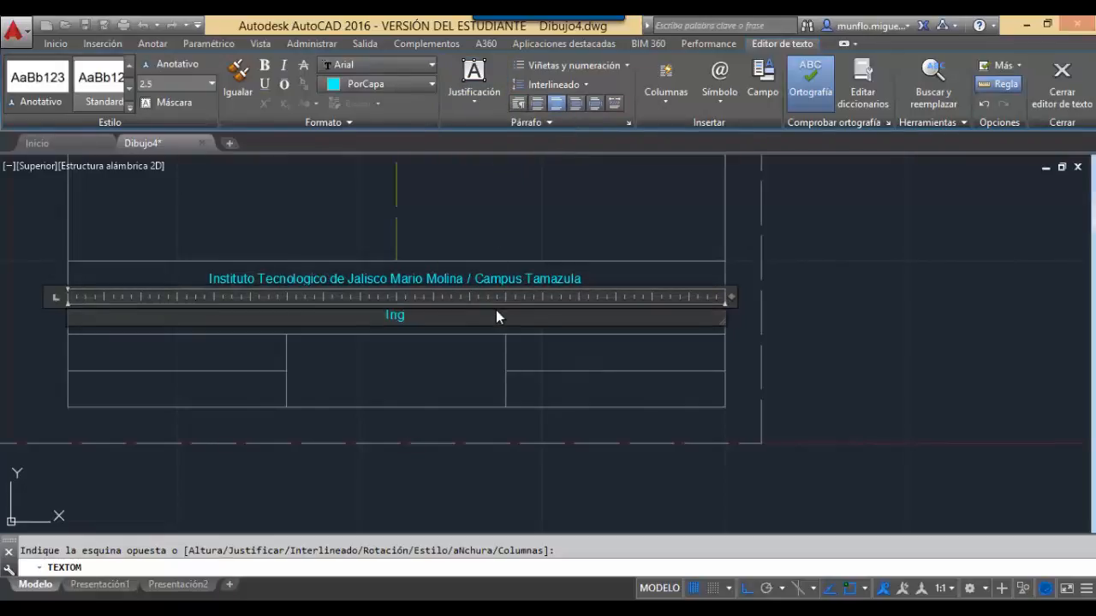
{"action": "type", "text": "enieria Elect"}
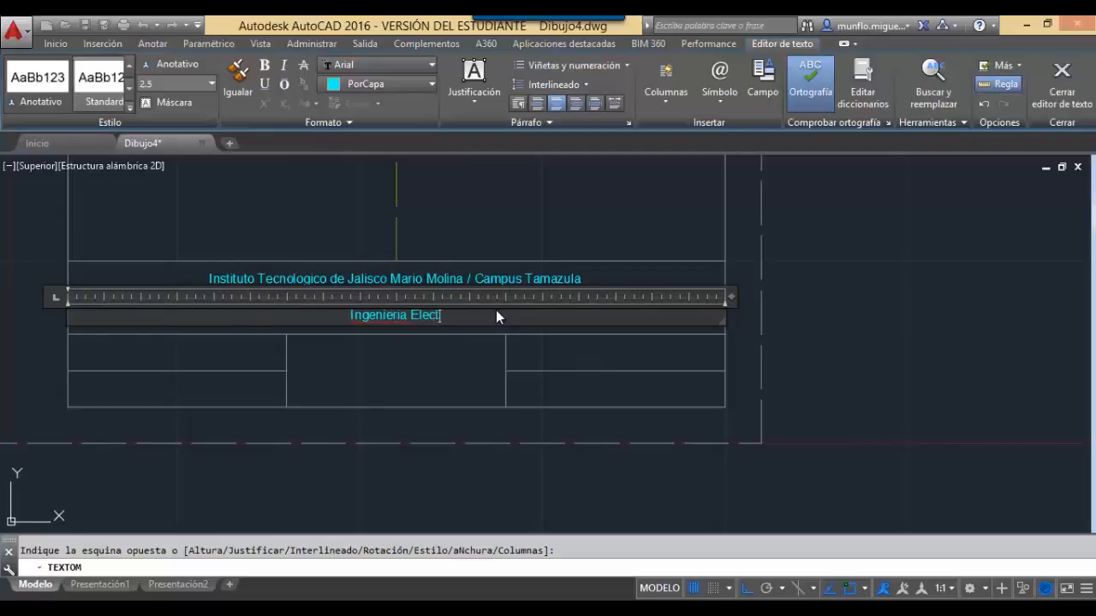
{"action": "type", "text": "romecani"}
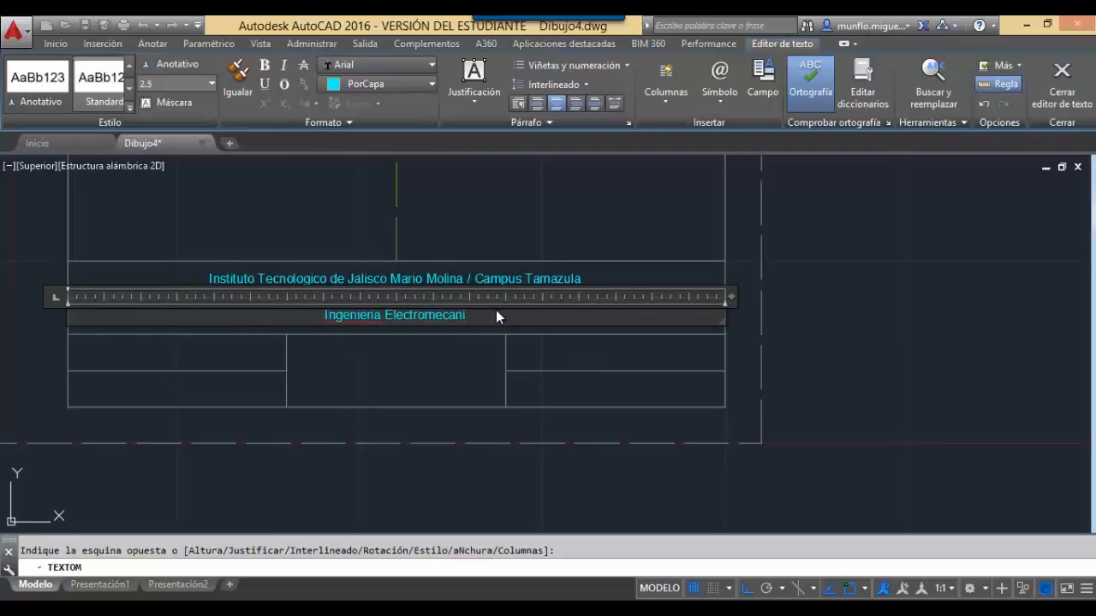
{"action": "type", "text": "ca /"}
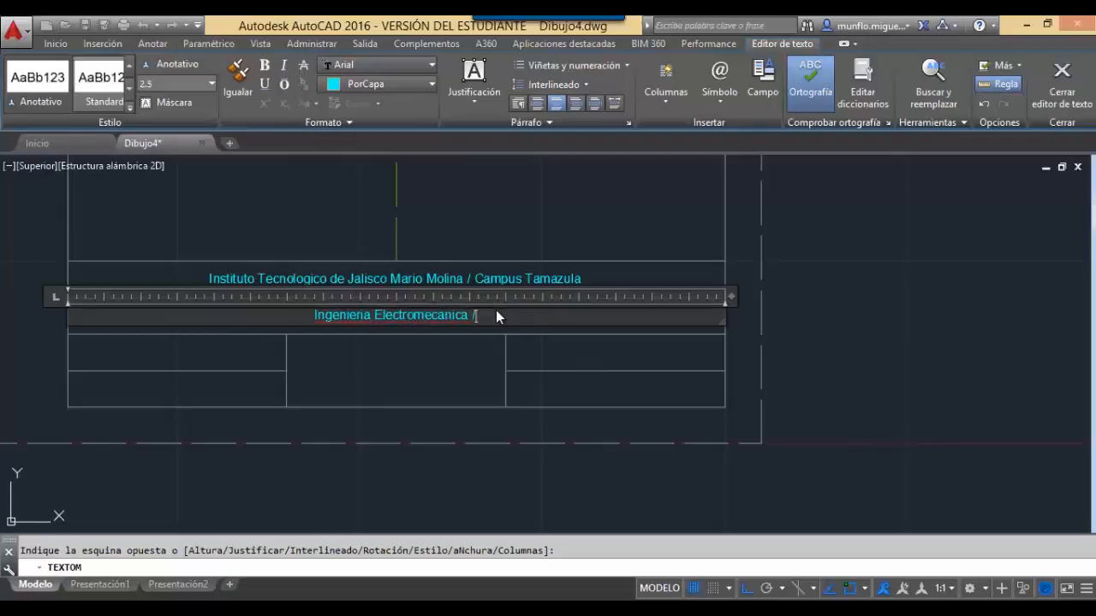
{"action": "type", "text": " Dibujo"}
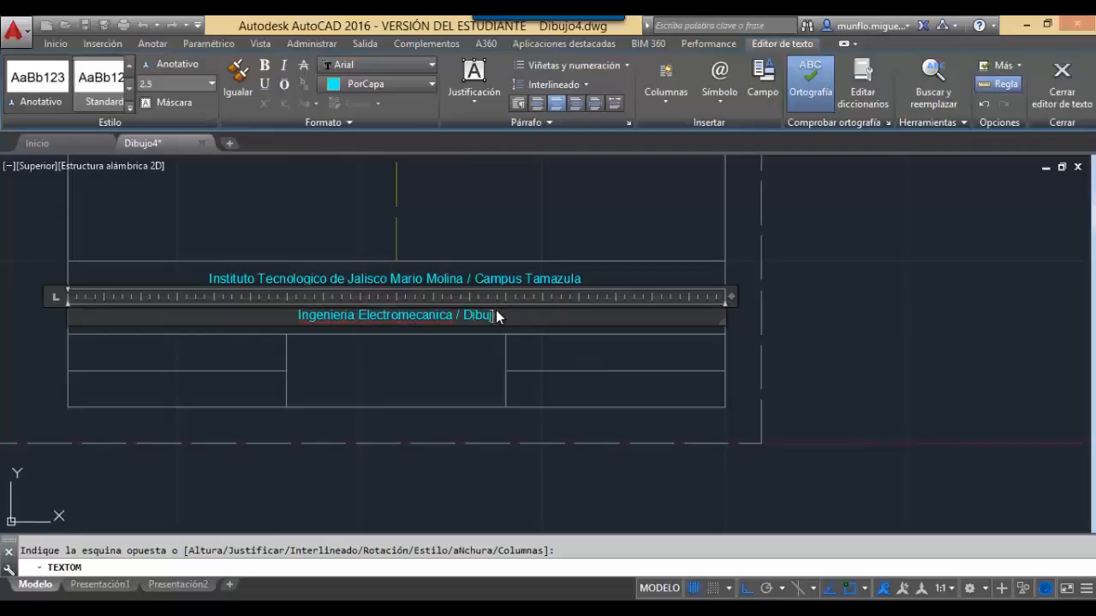
{"action": "type", "text": " Electrom"}
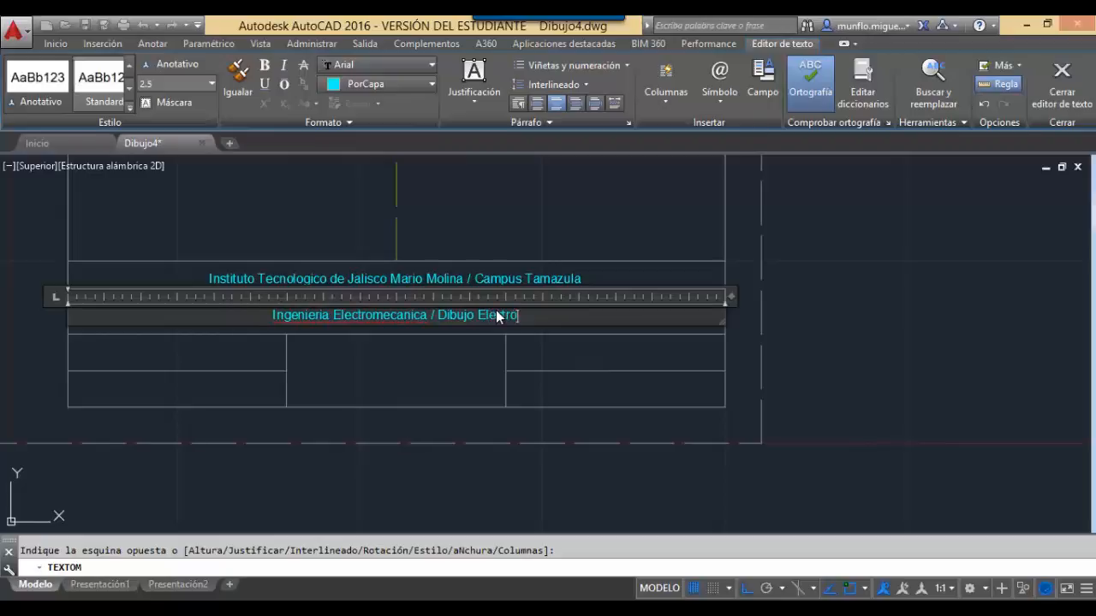
{"action": "type", "text": "ecanico"}
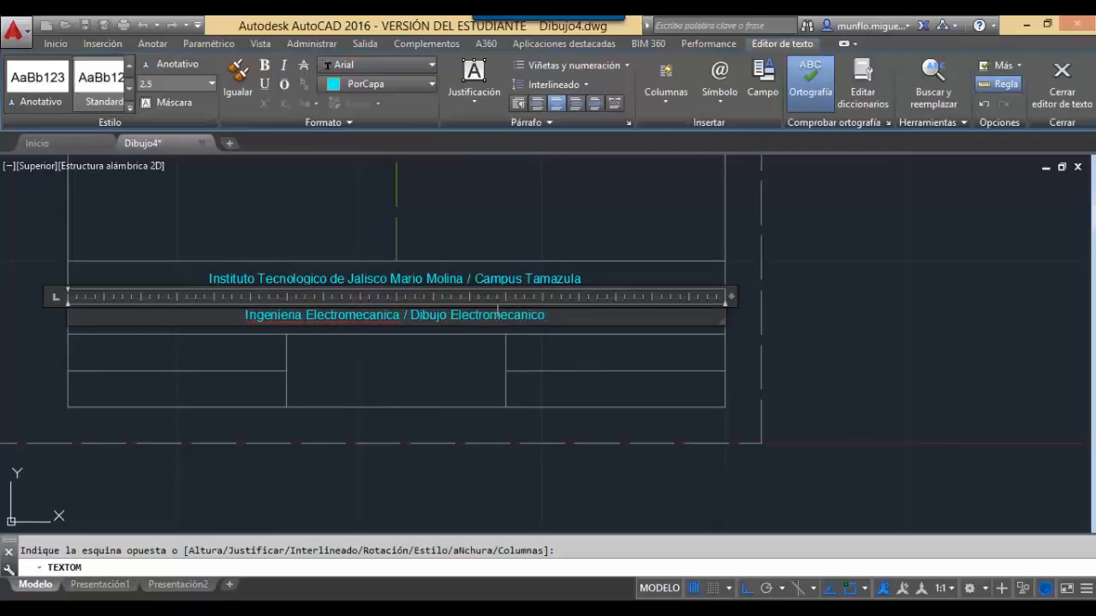
{"action": "left_click", "coordinate": [1058, 95]}
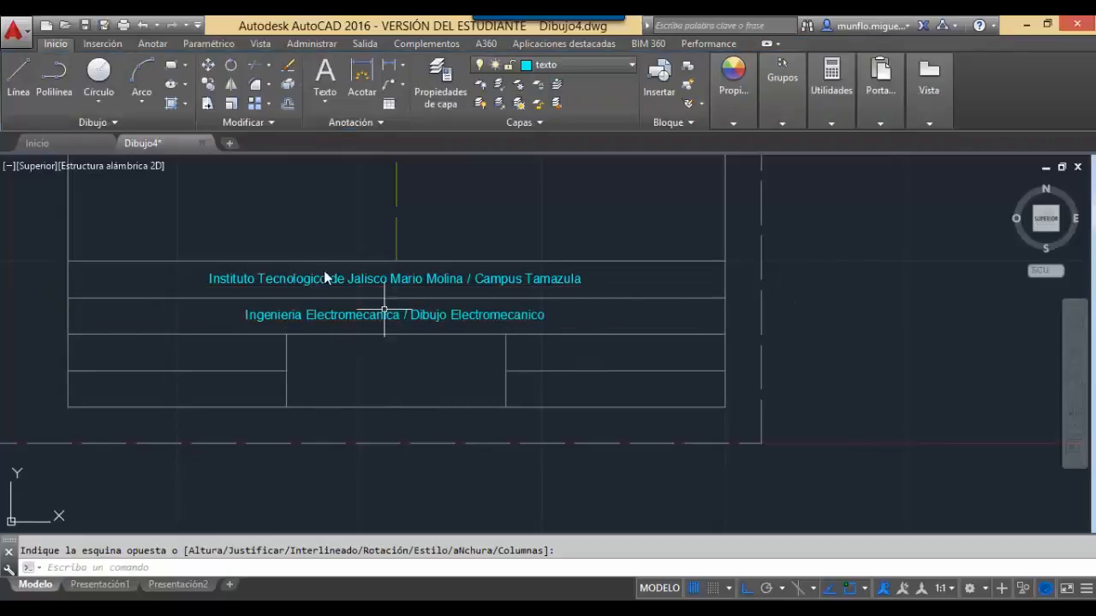
Add the instructor's name with the Ing. prefix, middle-centre justified, in the third-row left cell.
{"action": "left_click", "coordinate": [324, 80]}
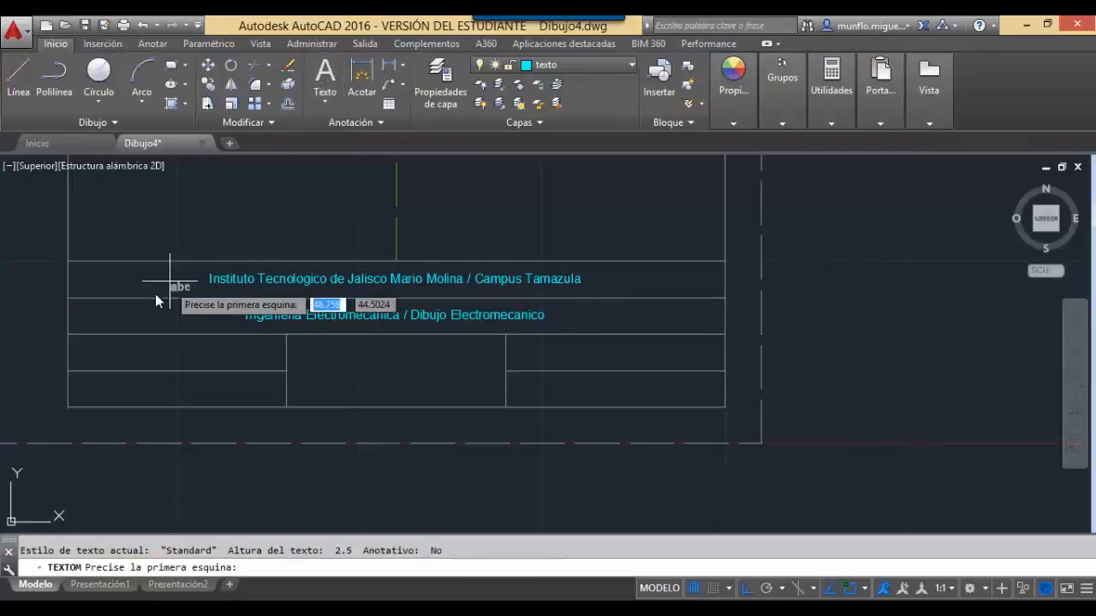
{"action": "left_click", "coordinate": [70, 336]}
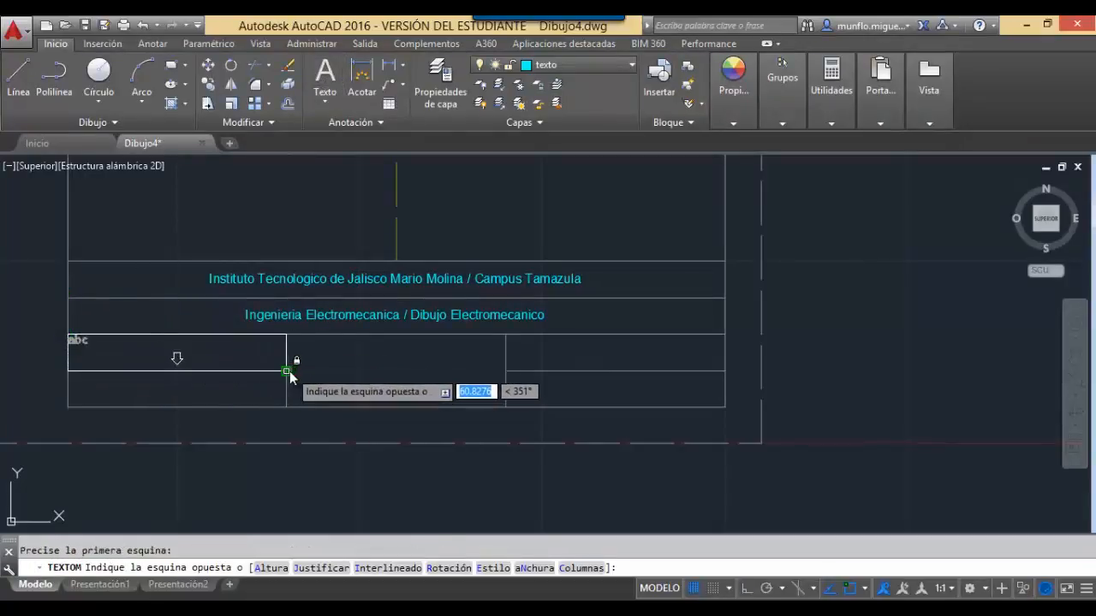
{"action": "left_click", "coordinate": [288, 371]}
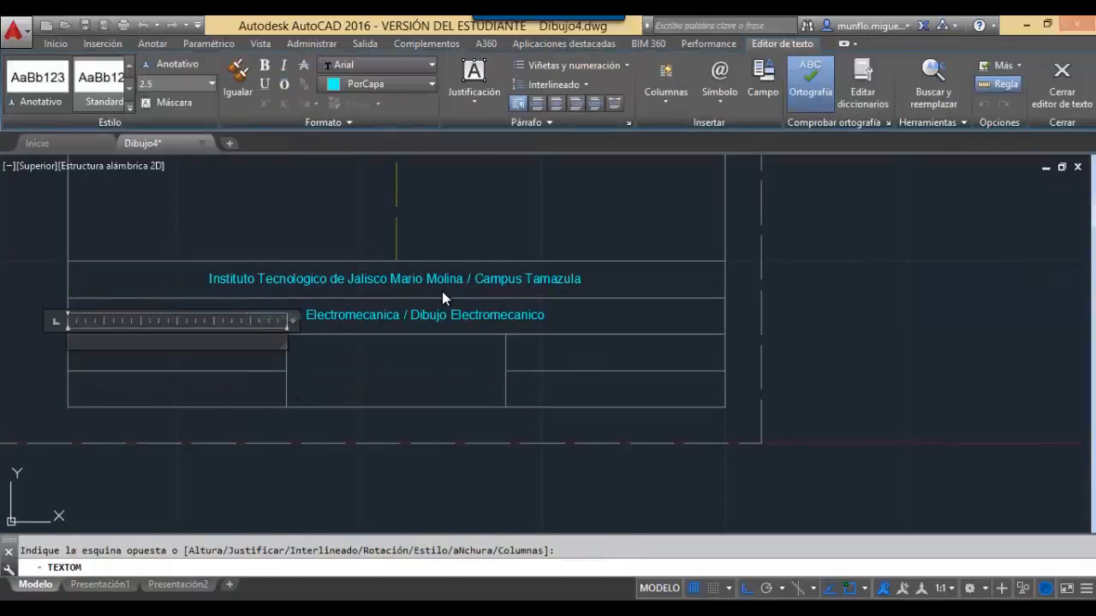
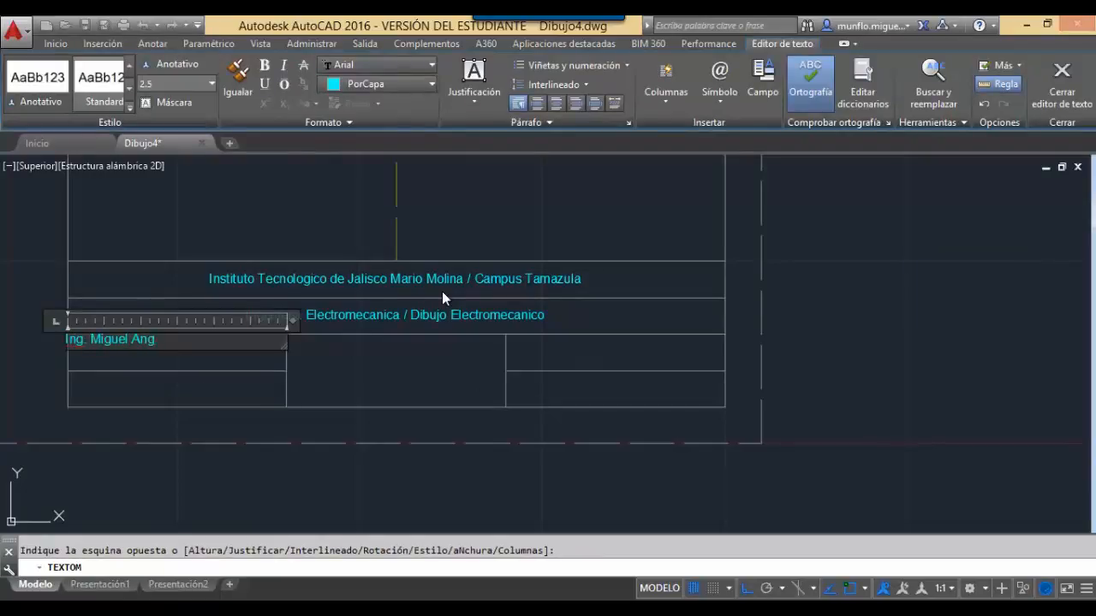
{"action": "left_click_drag", "start_coordinate": [257, 341], "coordinate": [48, 347]}
{"action": "left_click", "coordinate": [534, 104]}
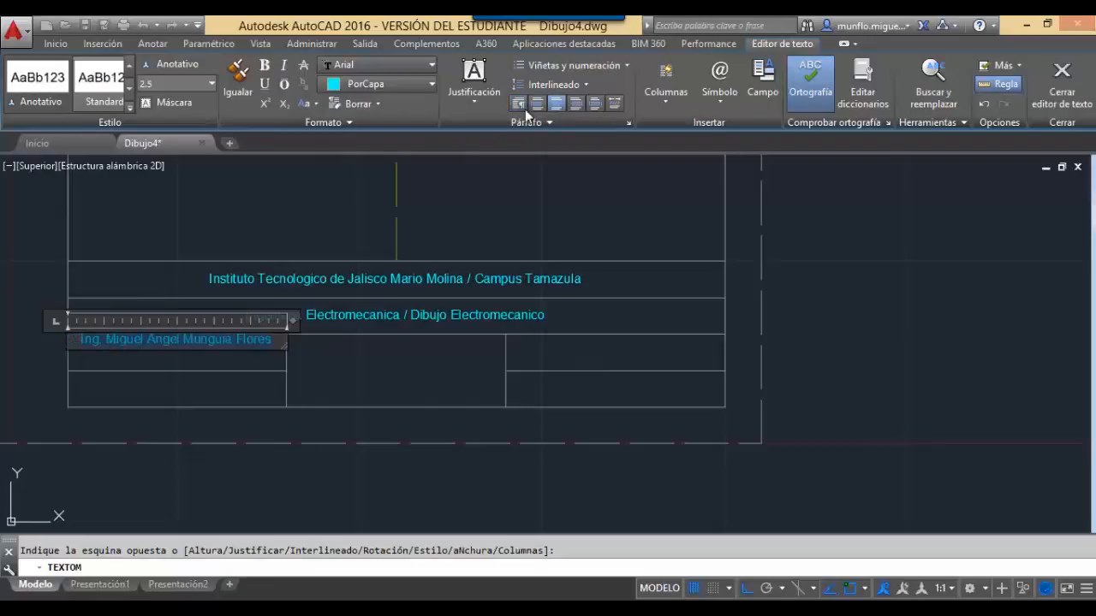
{"action": "left_click", "coordinate": [472, 101]}
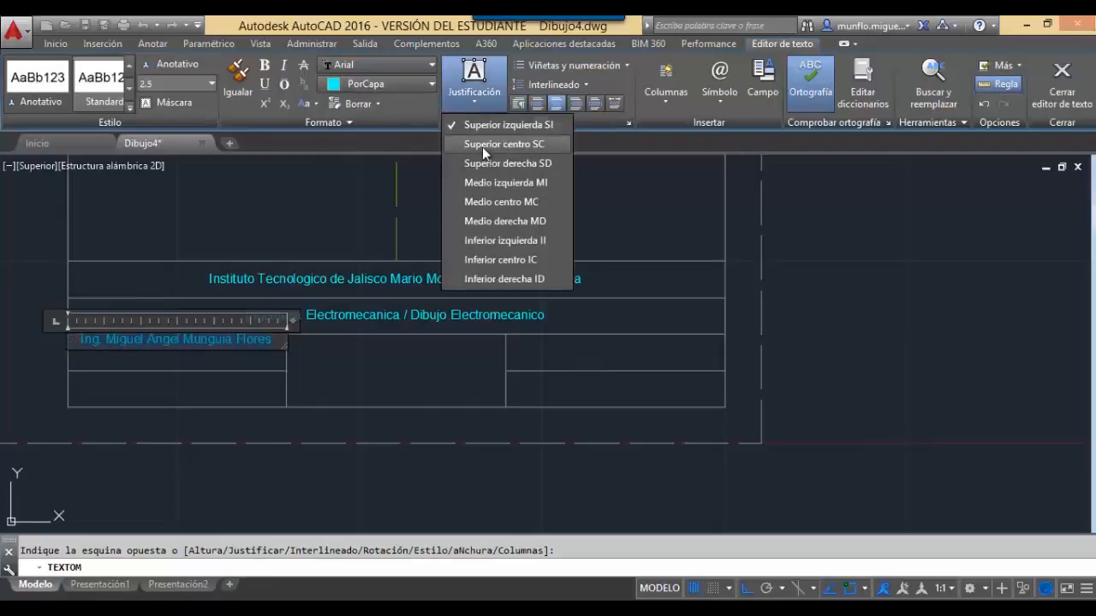
{"action": "left_click", "coordinate": [503, 204]}
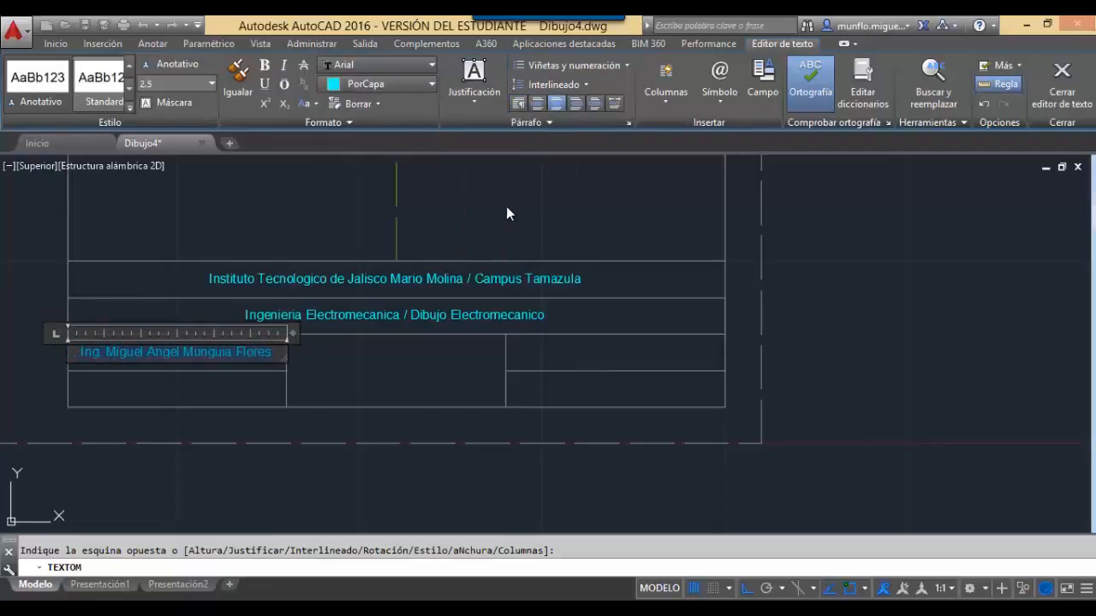
{"action": "left_click", "coordinate": [1060, 81]}
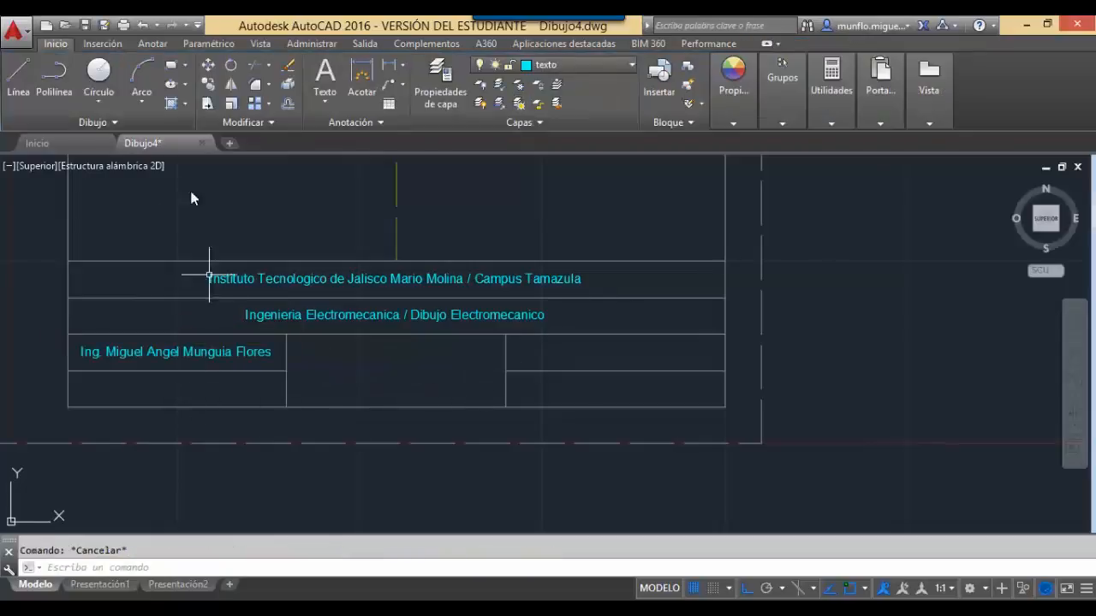
{"action": "left_click", "coordinate": [325, 75]}
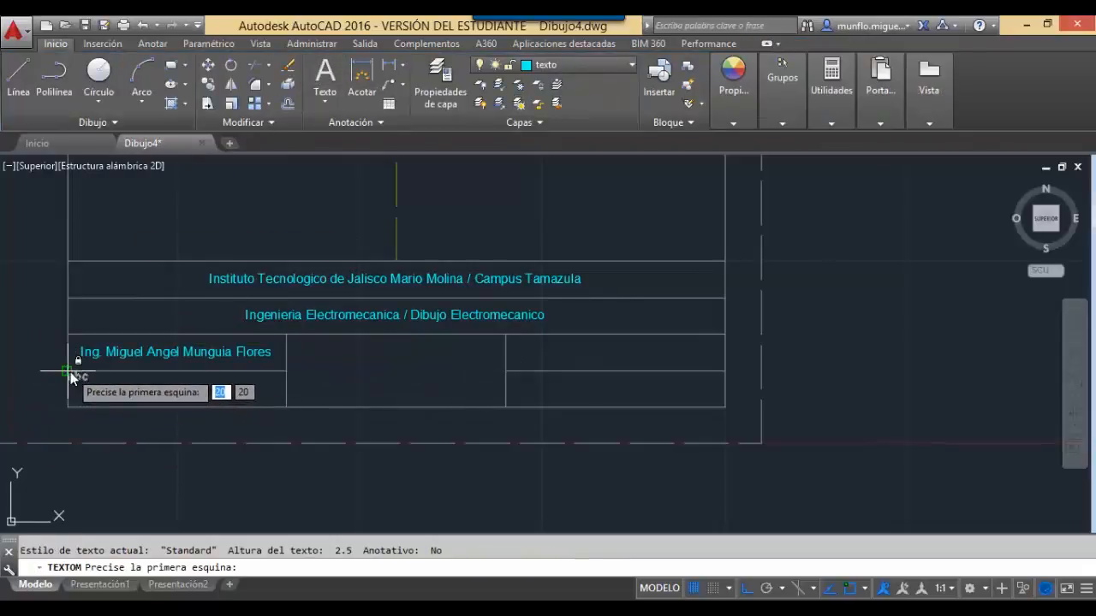
Add middle-centre text 'Fecha de elaboracion: 09-02-2017' in the bottom-left cell.
{"action": "left_click", "coordinate": [69, 371]}
{"action": "left_click", "coordinate": [286, 407]}
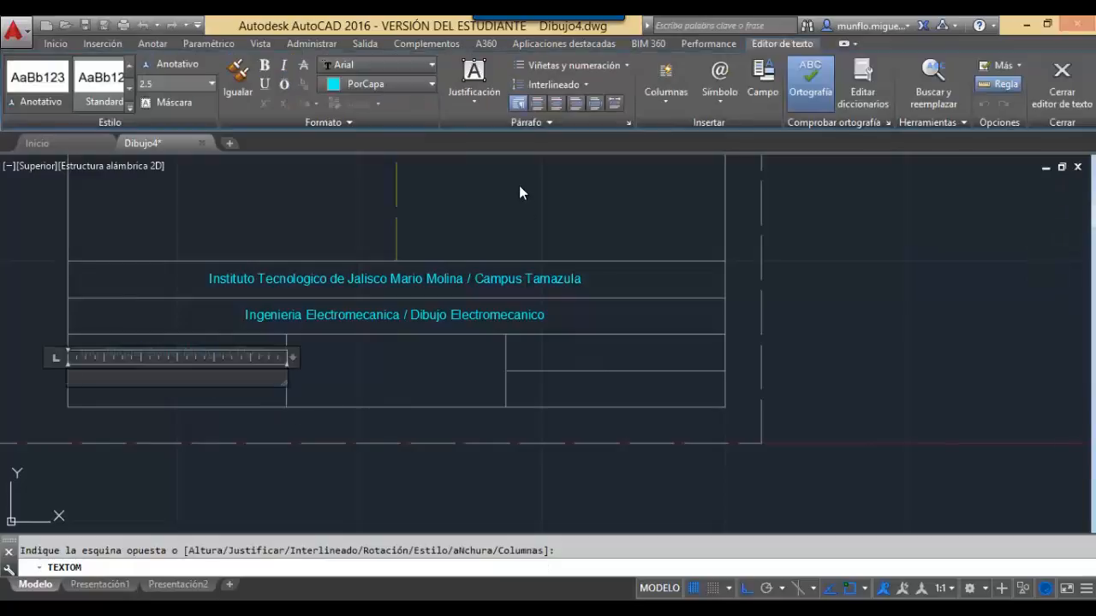
{"action": "left_click", "coordinate": [469, 100]}
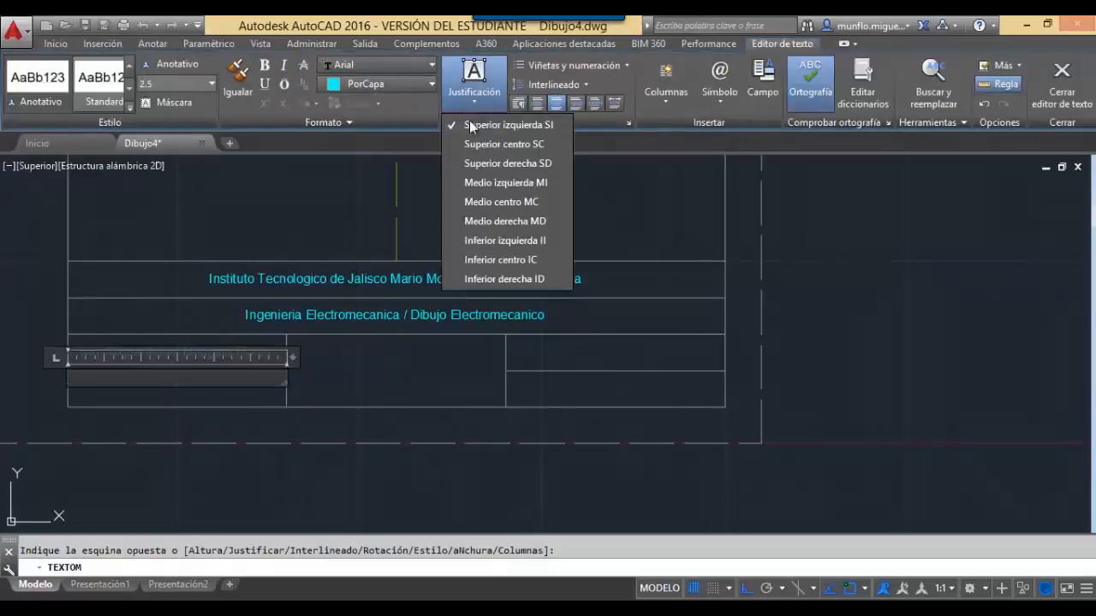
{"action": "left_click", "coordinate": [493, 206]}
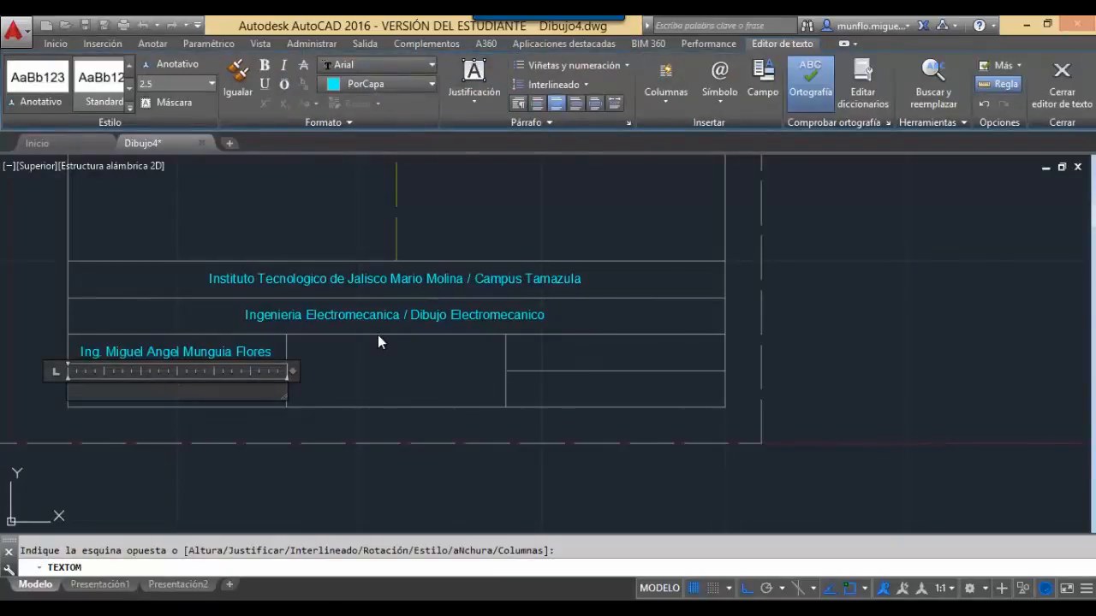
{"action": "type", "text": "Fe"}
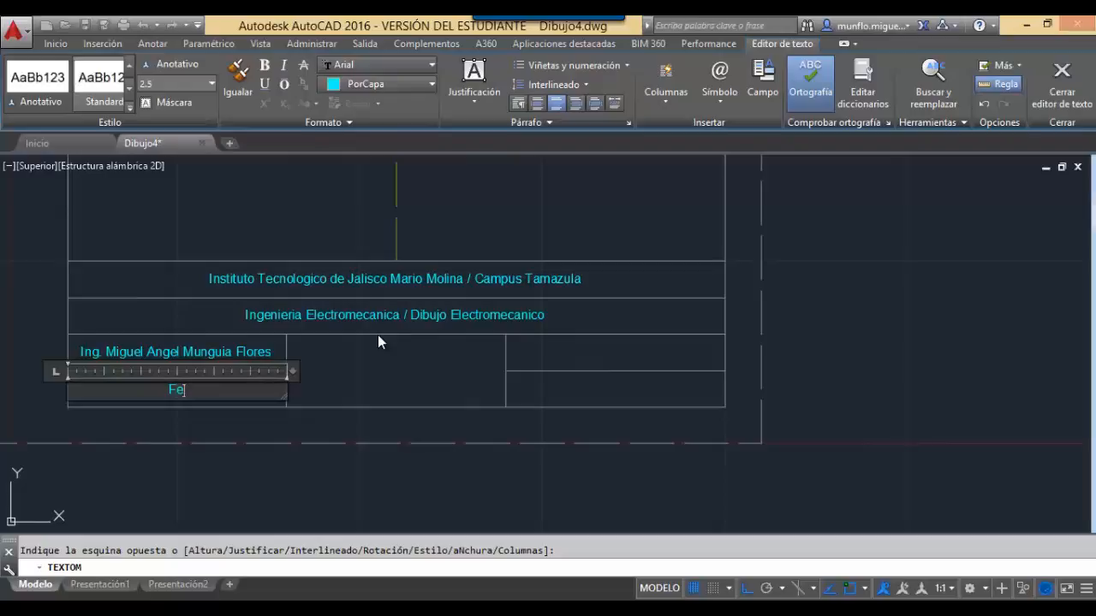
{"action": "type", "text": "cha de elabor"}
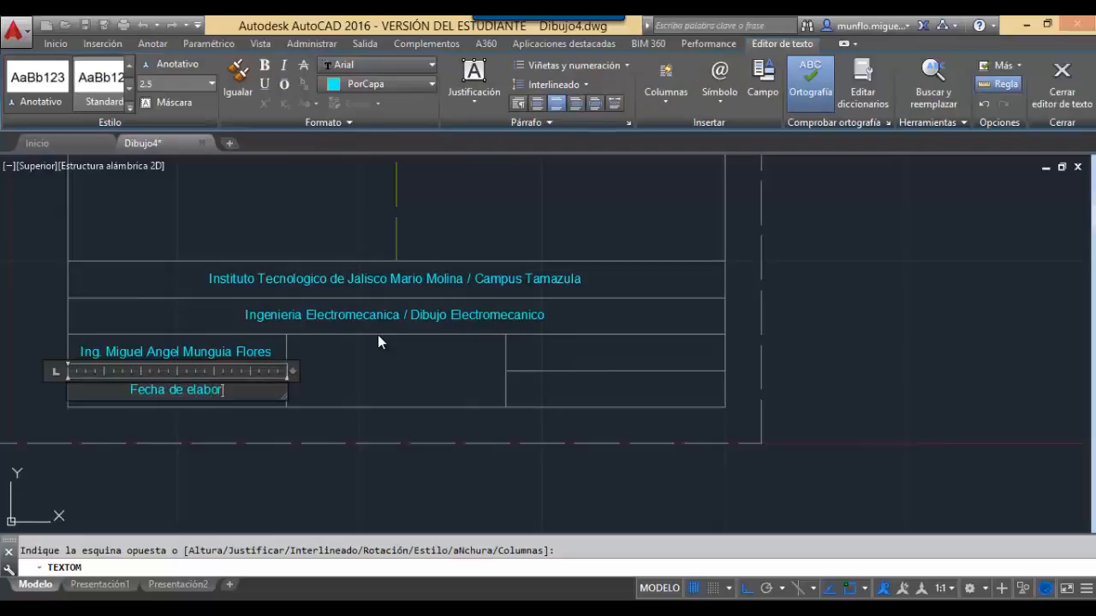
{"action": "type", "text": "acion: "}
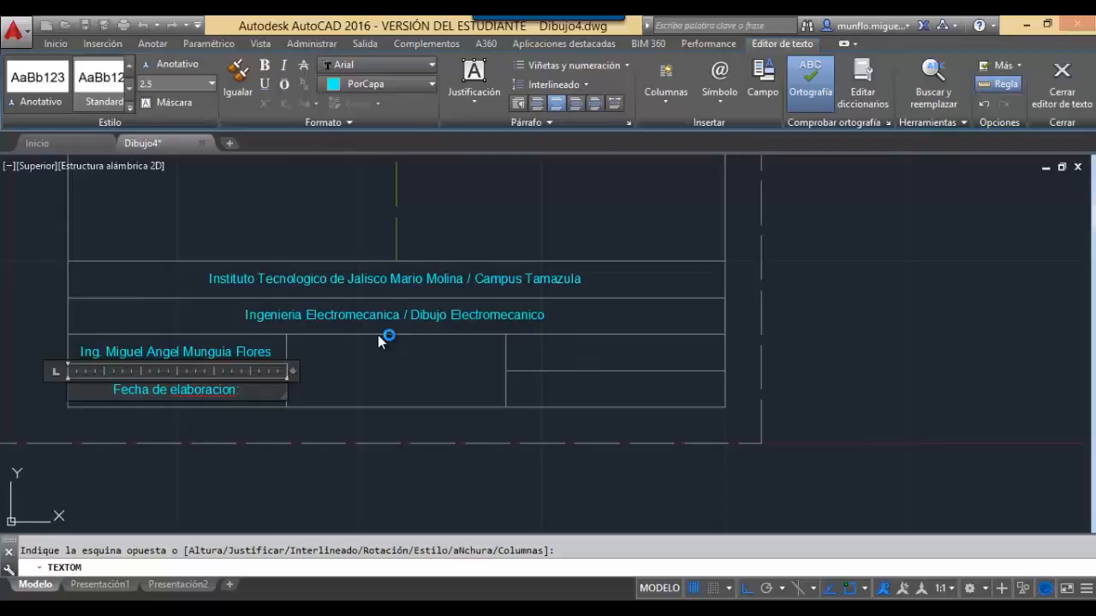
{"action": "type", "text": "09-02"}
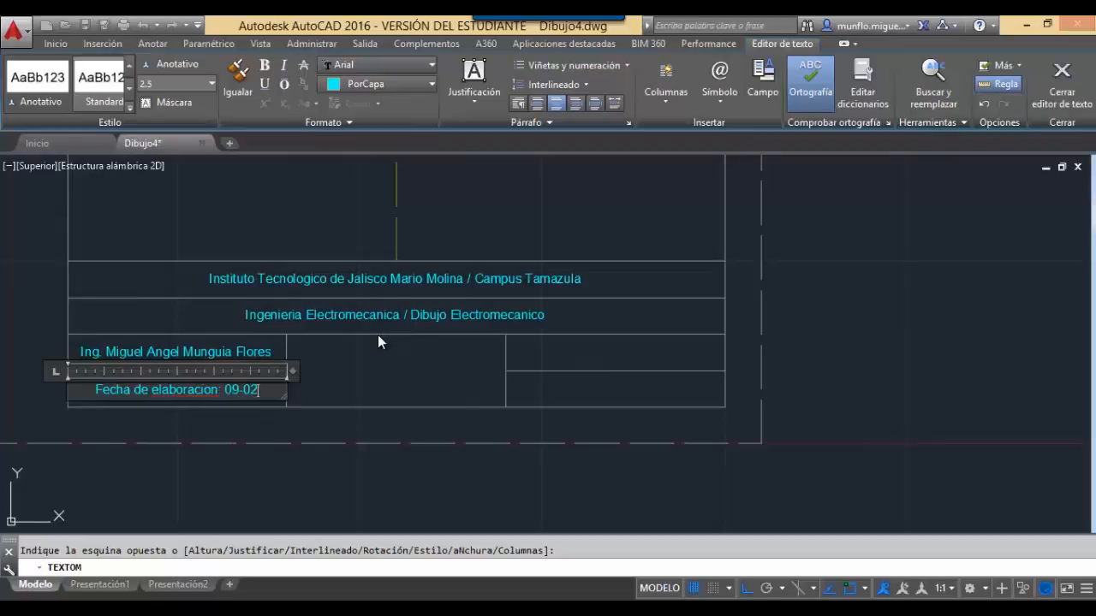
{"action": "type", "text": "-2017"}
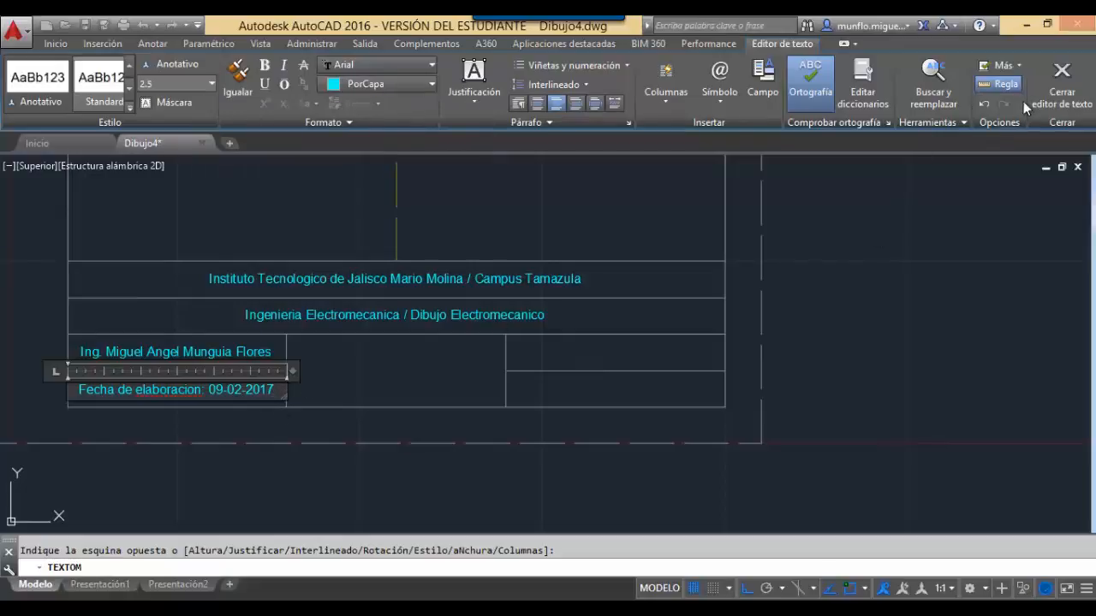
{"action": "left_click", "coordinate": [1058, 85]}
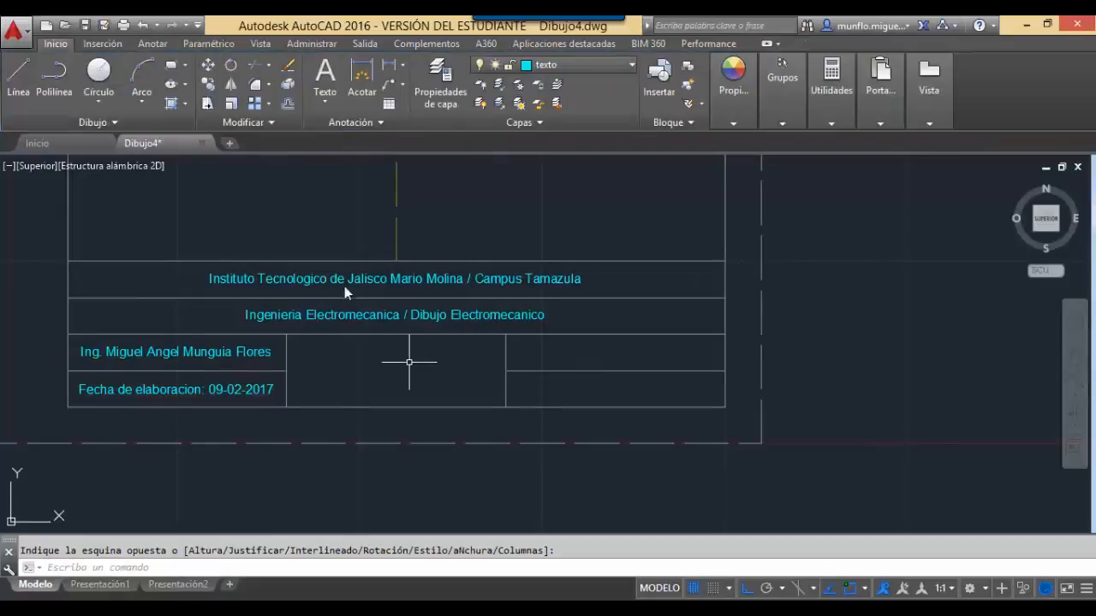
Add centred middle-centre text 'Nombre del Alumno' in the upper-right cell.
{"action": "left_click", "coordinate": [332, 74]}
{"action": "left_click", "coordinate": [506, 335]}
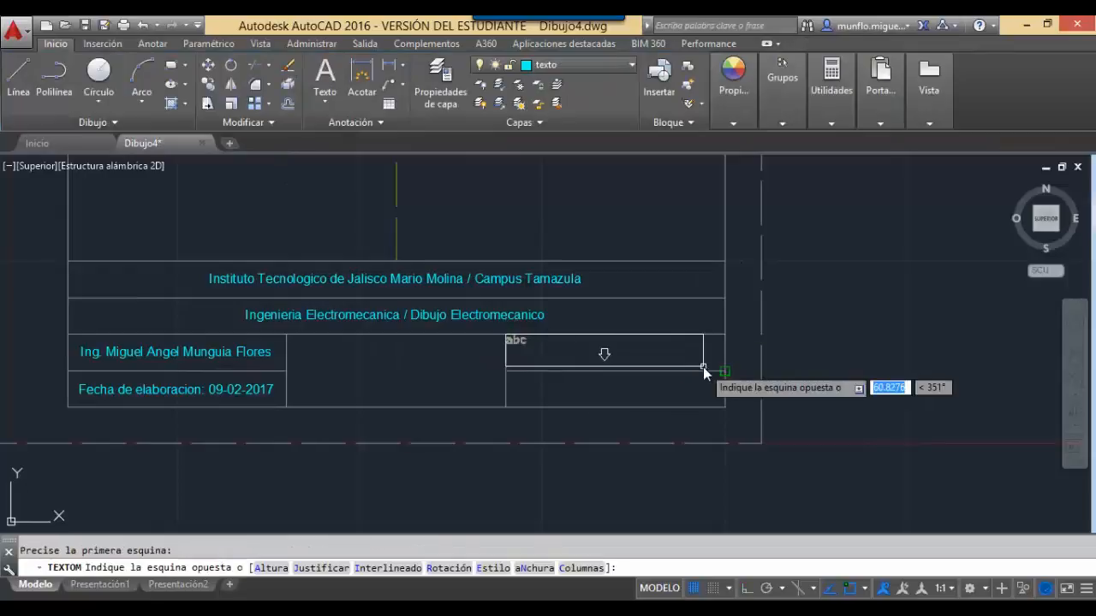
{"action": "left_click", "coordinate": [725, 371]}
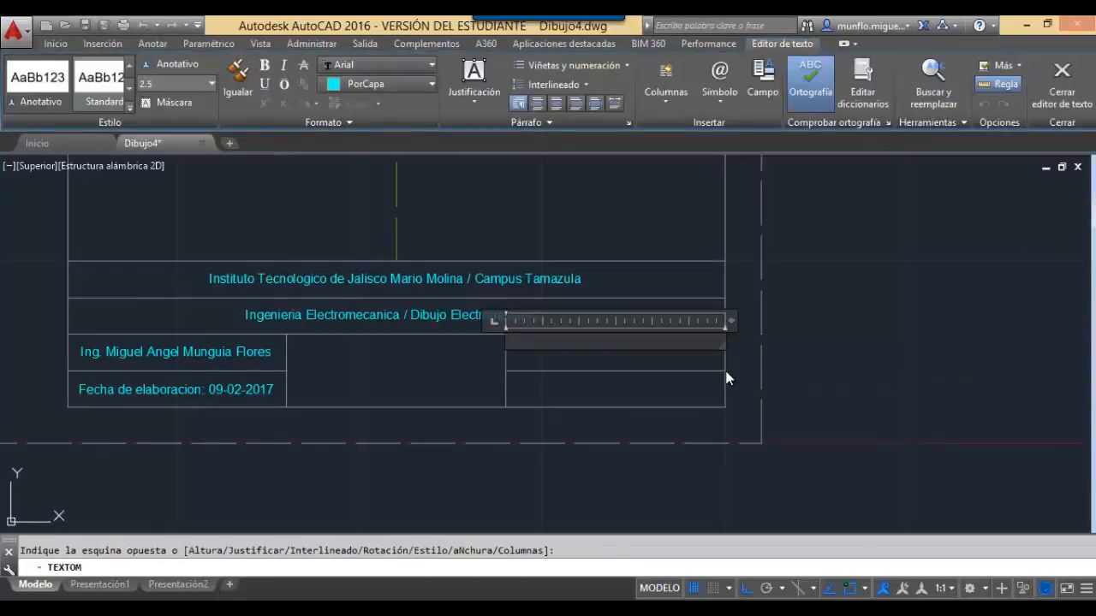
{"action": "left_click", "coordinate": [556, 104]}
{"action": "left_click", "coordinate": [474, 101]}
{"action": "left_click", "coordinate": [491, 202]}
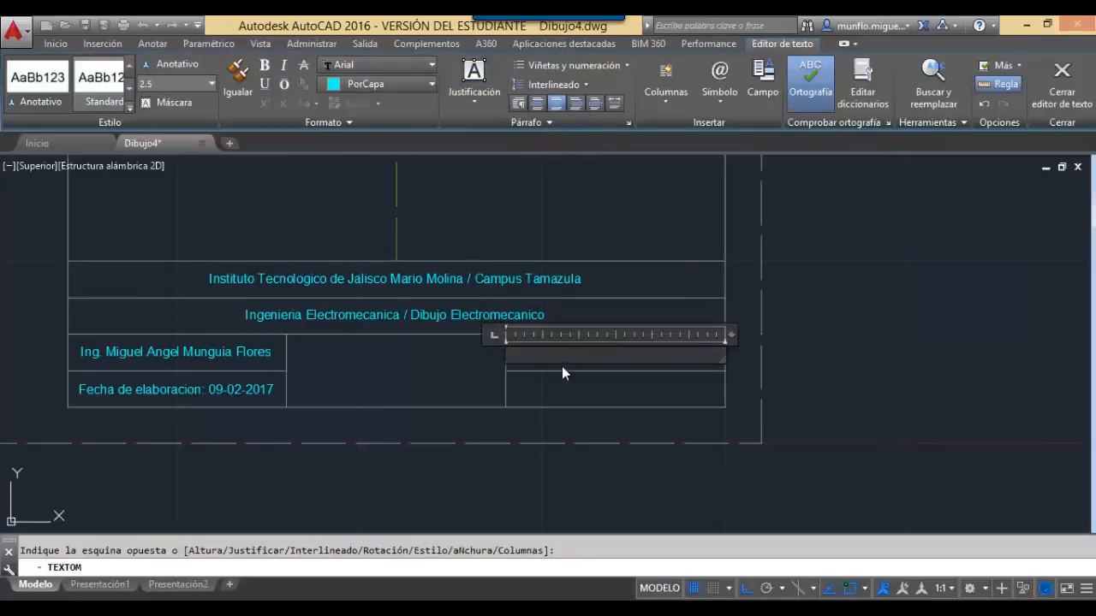
{"action": "type", "text": "Nombre del Alumno"}
{"action": "left_click", "coordinate": [1050, 98]}
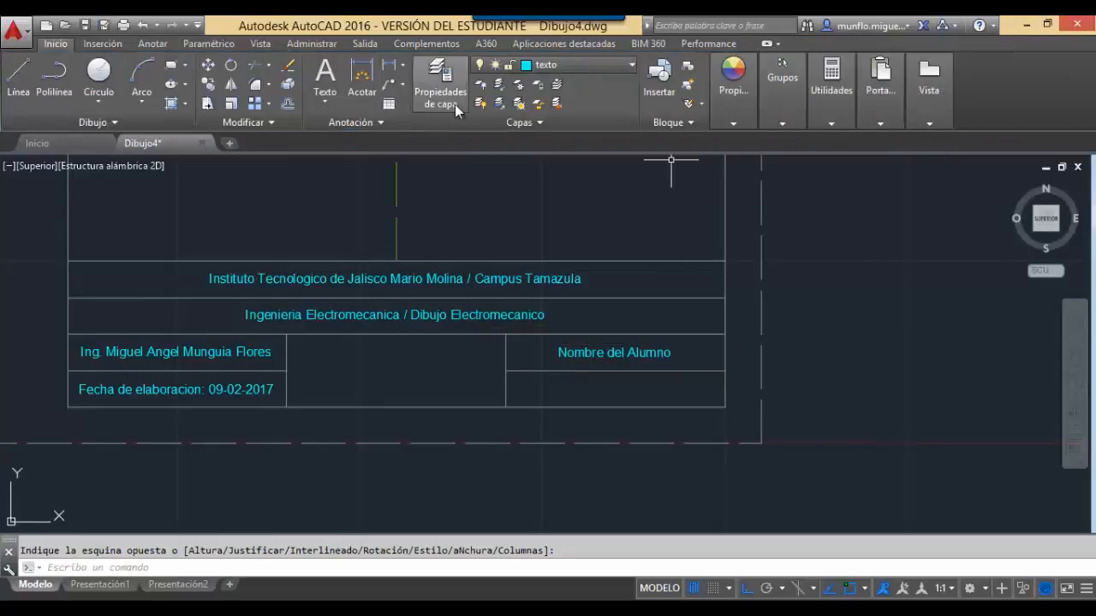
Add middle-centre text 'Grado y grupo' in the lower-right cell.
{"action": "key", "text": "Return"}
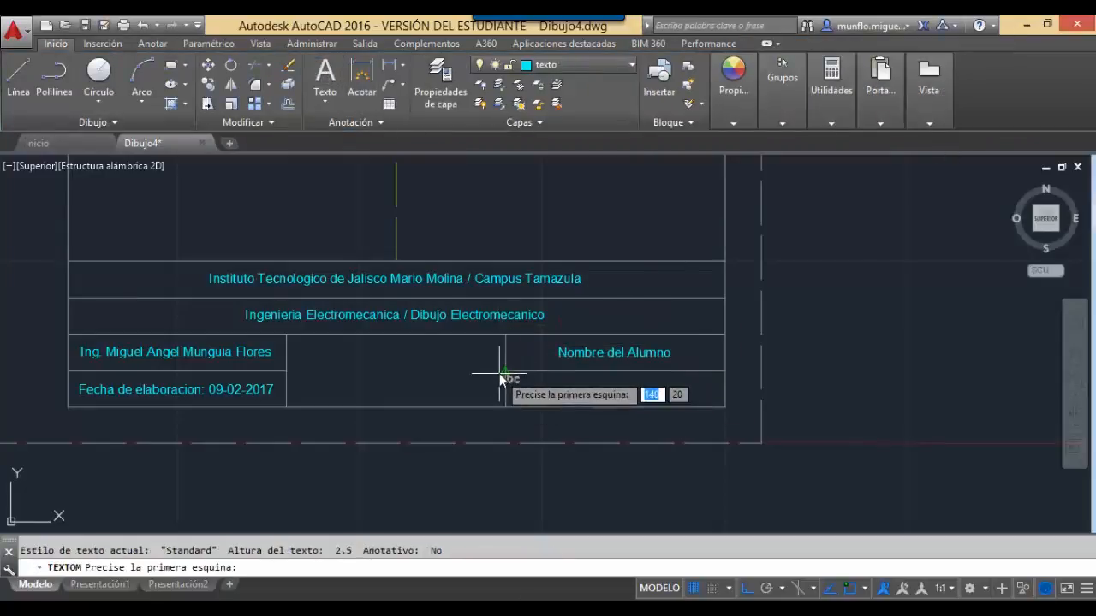
{"action": "left_click", "coordinate": [506, 372]}
{"action": "left_click", "coordinate": [725, 408]}
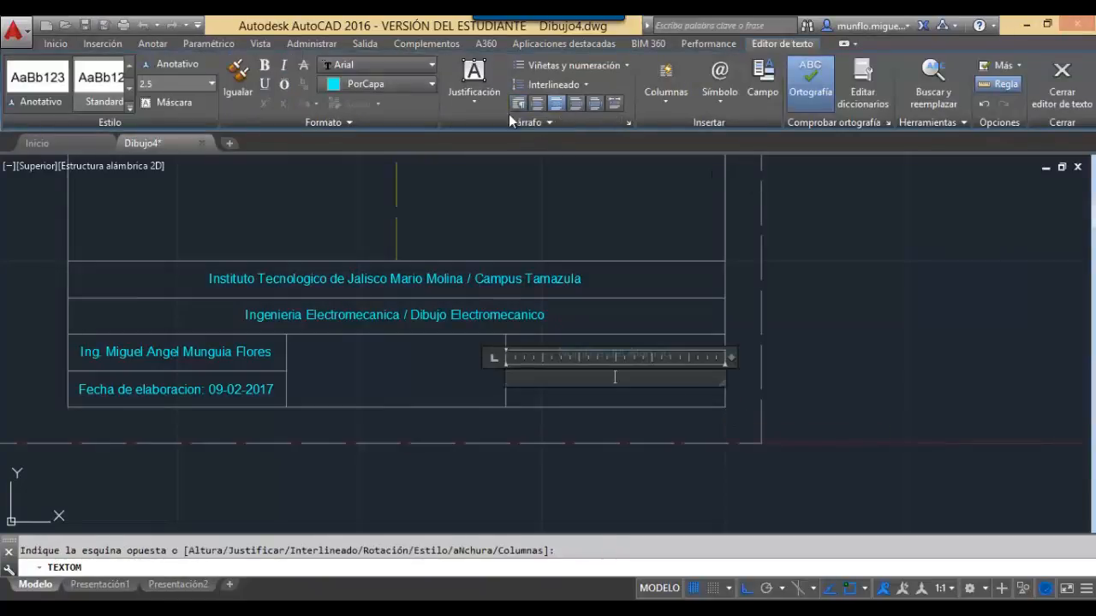
{"action": "left_click", "coordinate": [481, 96]}
{"action": "left_click", "coordinate": [498, 204]}
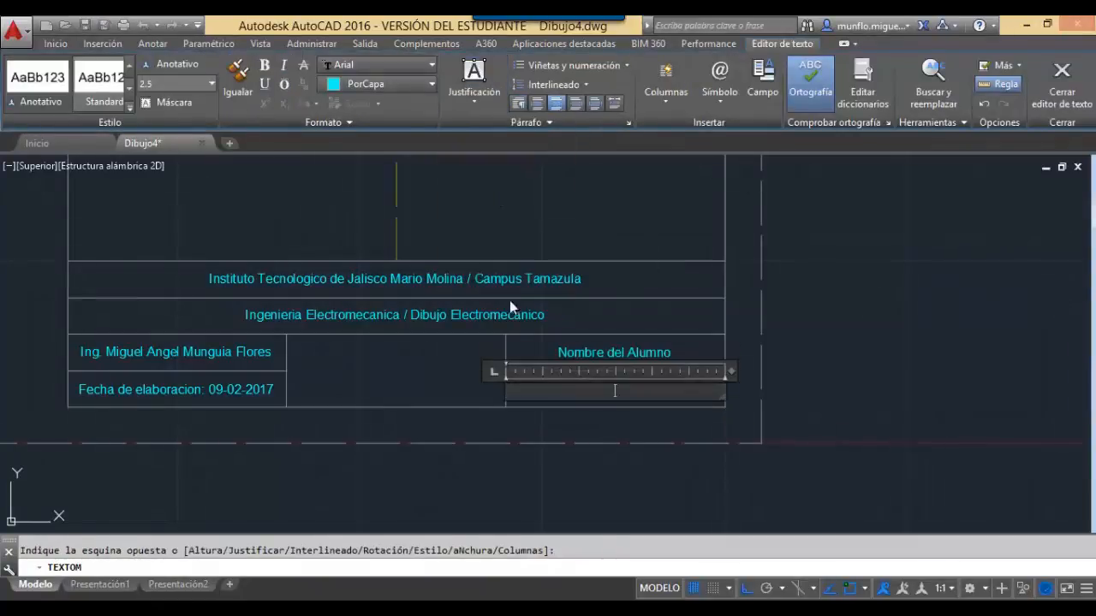
{"action": "type", "text": "Gr"}
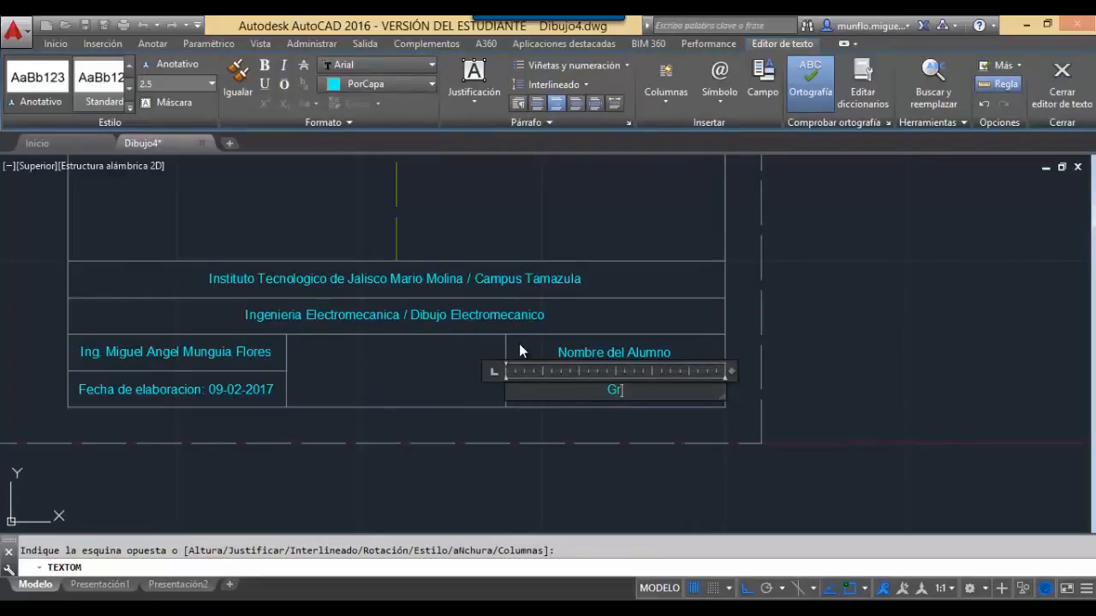
{"action": "type", "text": "ado y grupo"}
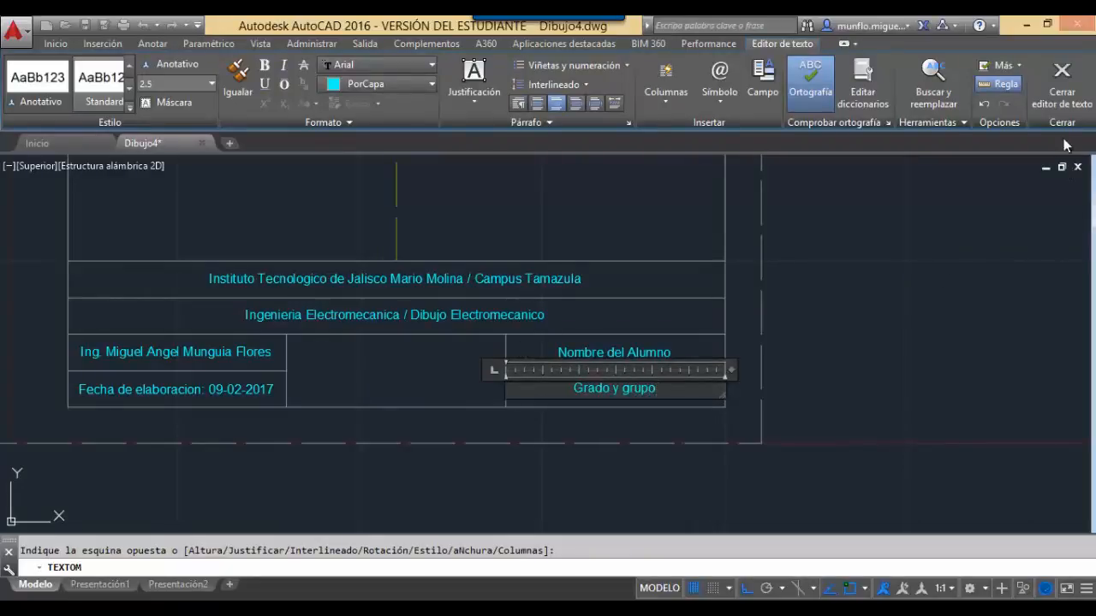
{"action": "left_click", "coordinate": [1062, 86]}
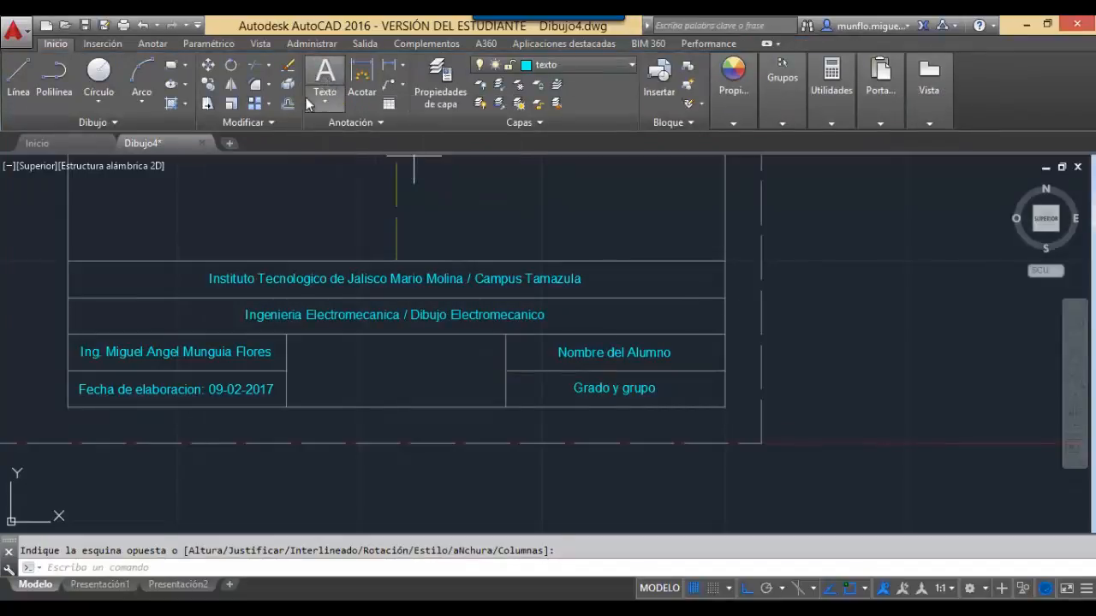
Draw a multiline text box across the tall middle cell, centred with middle-centre justification.
{"action": "left_click", "coordinate": [323, 85]}
{"action": "left_click", "coordinate": [286, 334]}
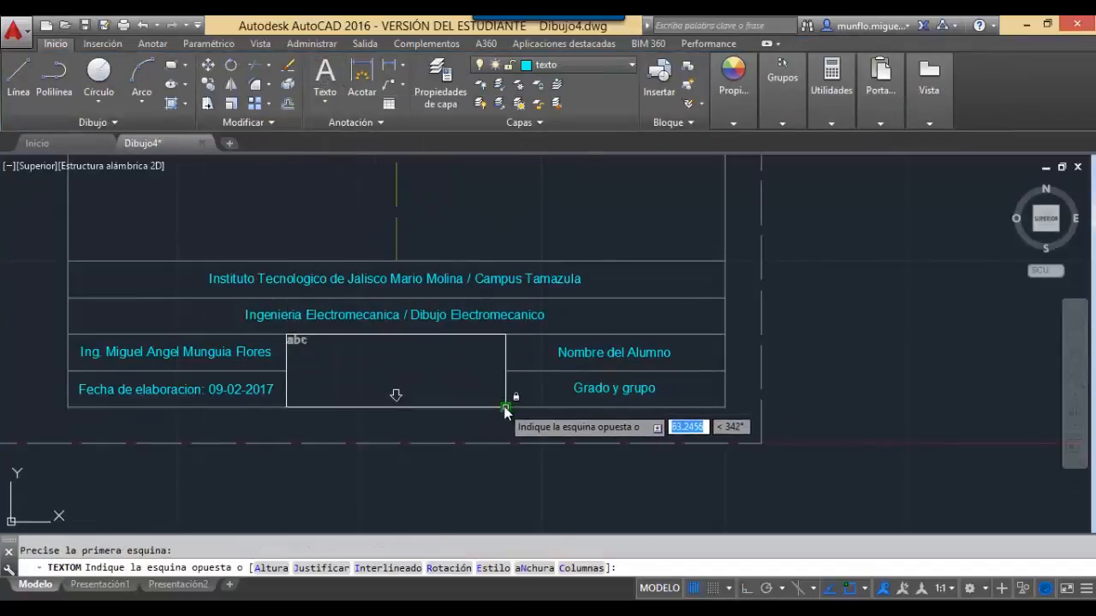
{"action": "left_click", "coordinate": [505, 407]}
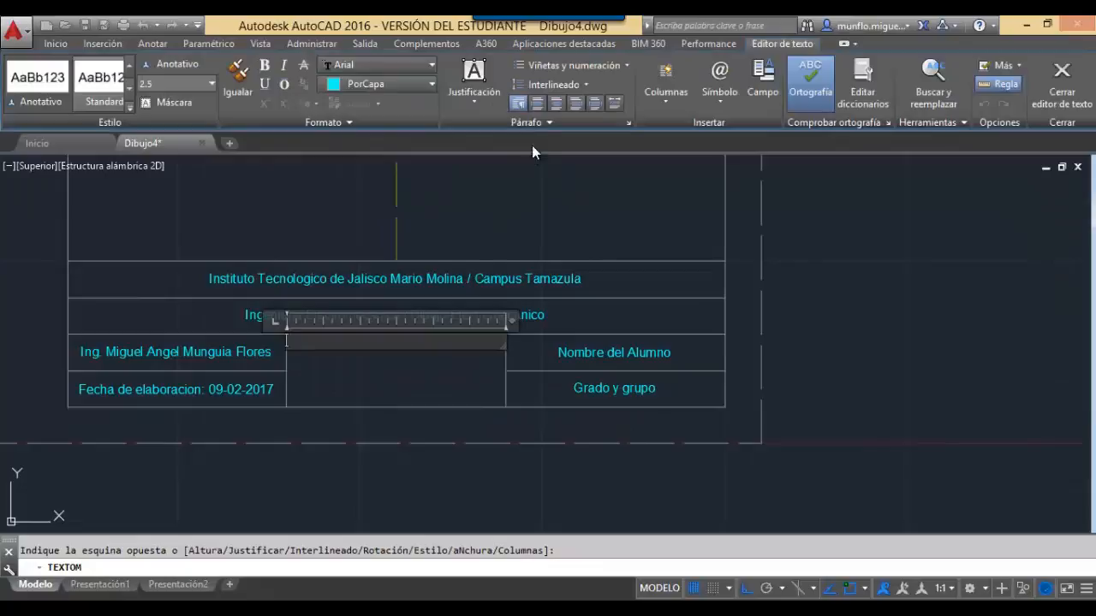
{"action": "left_click", "coordinate": [561, 105]}
{"action": "left_click", "coordinate": [479, 96]}
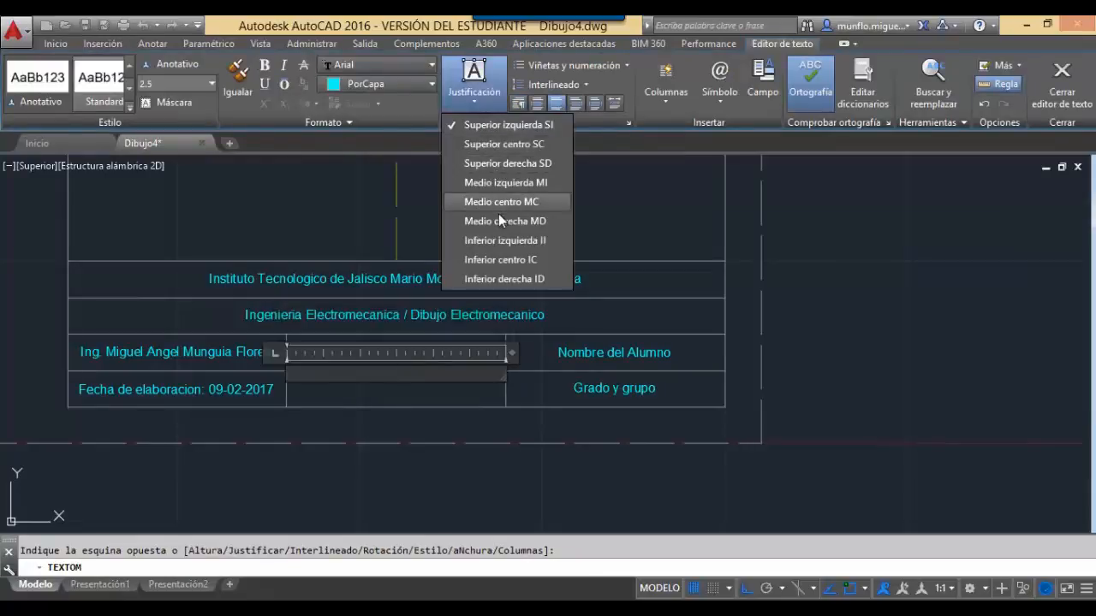
{"action": "left_click", "coordinate": [498, 209]}
Enter 'Numero de Practica / Nombre de la Practica' in the box and close the text editor.
{"action": "type", "text": "Nombre"}
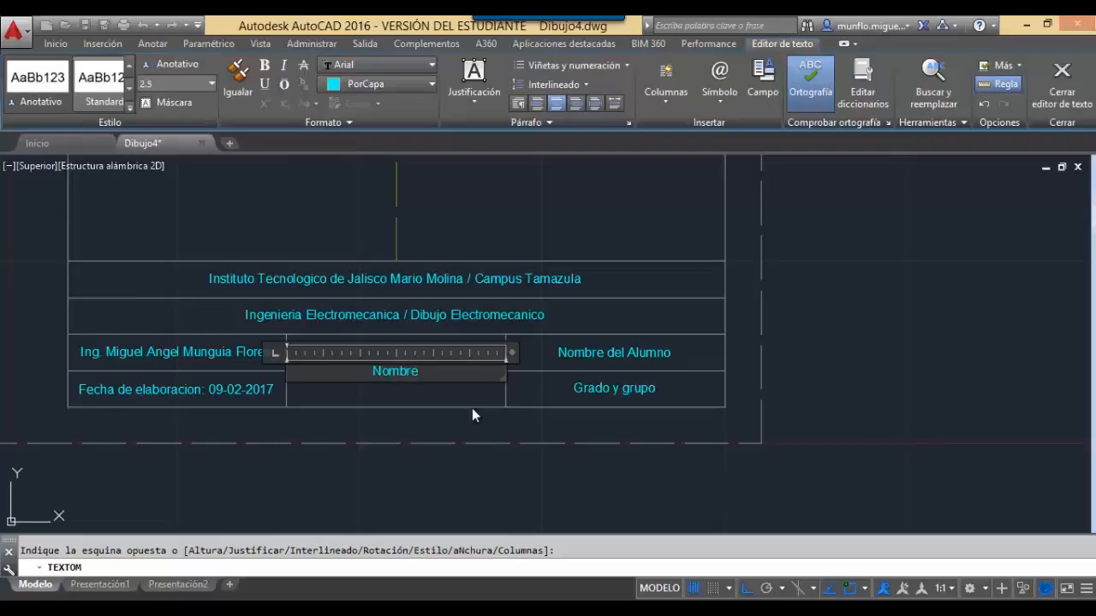
{"action": "key", "text": "BackSpace"}
{"action": "key", "text": "BackSpace"}
{"action": "key", "text": "BackSpace"}
{"action": "key", "text": "BackSpace"}
{"action": "key", "text": "BackSpace"}
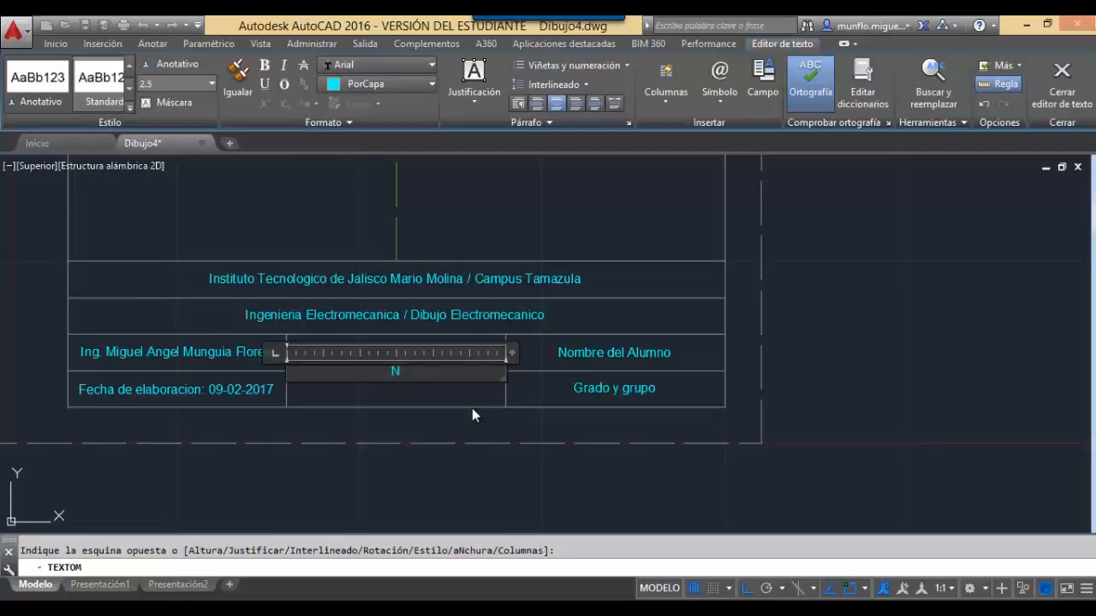
{"action": "type", "text": "umero de P"}
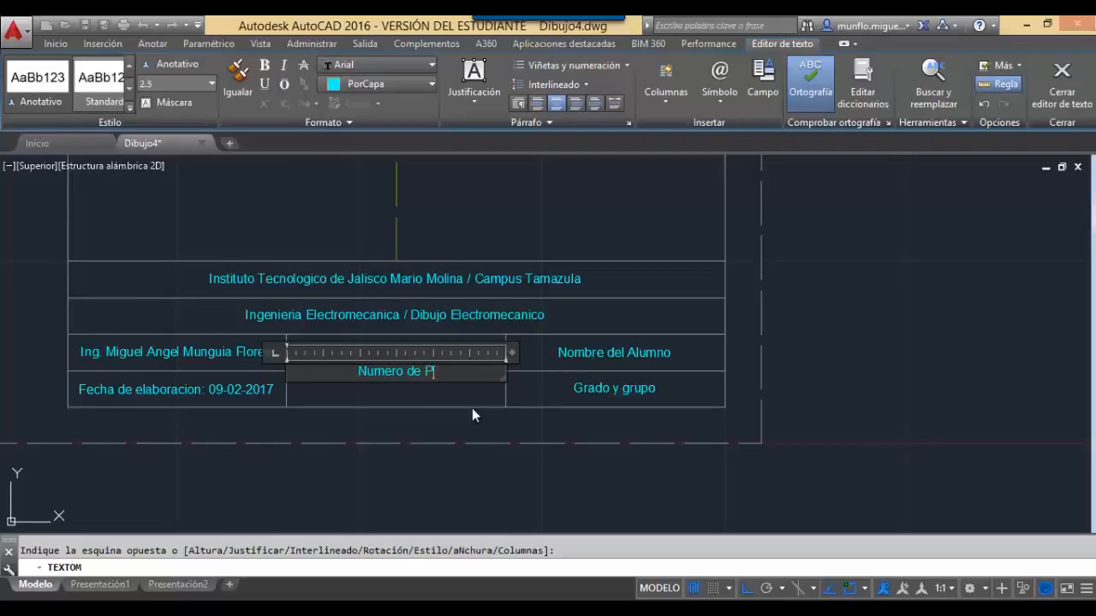
{"action": "type", "text": "ractica"}
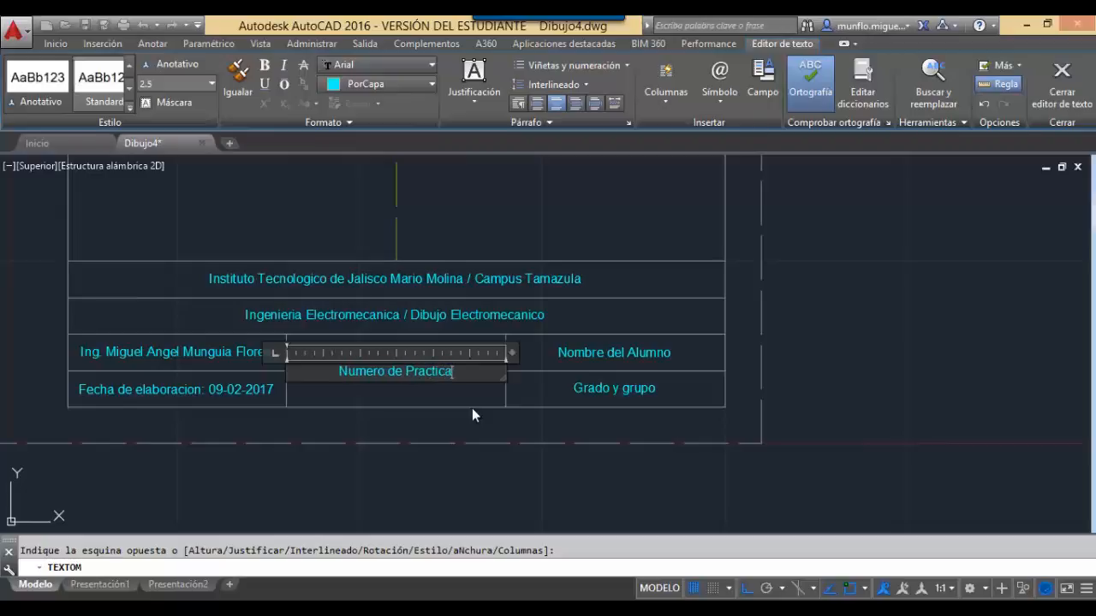
{"action": "type", "text": " /"}
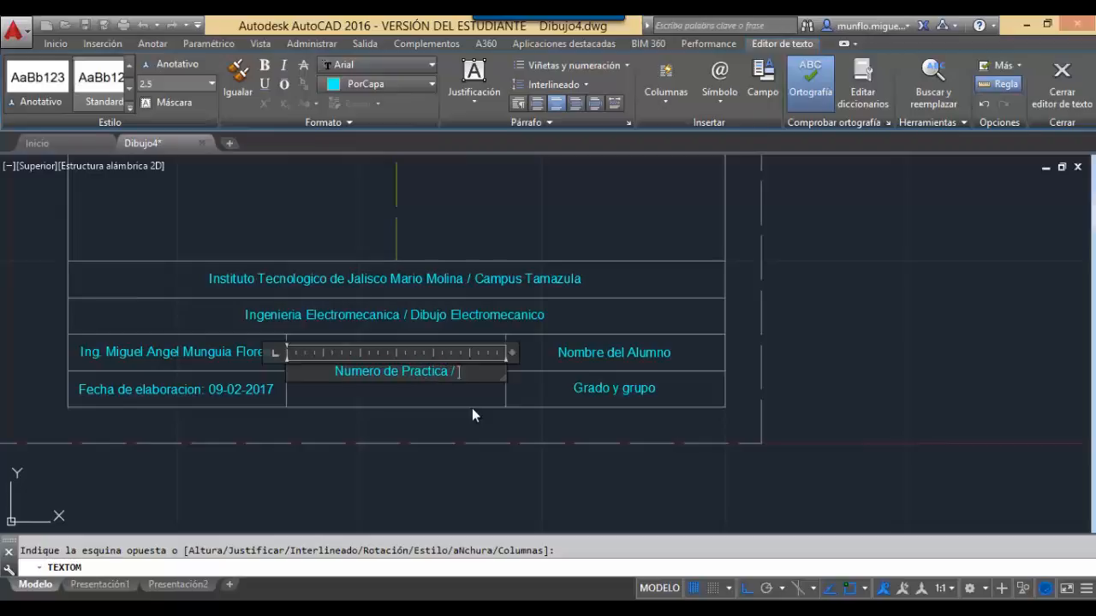
{"action": "type", "text": " Nombre de l"}
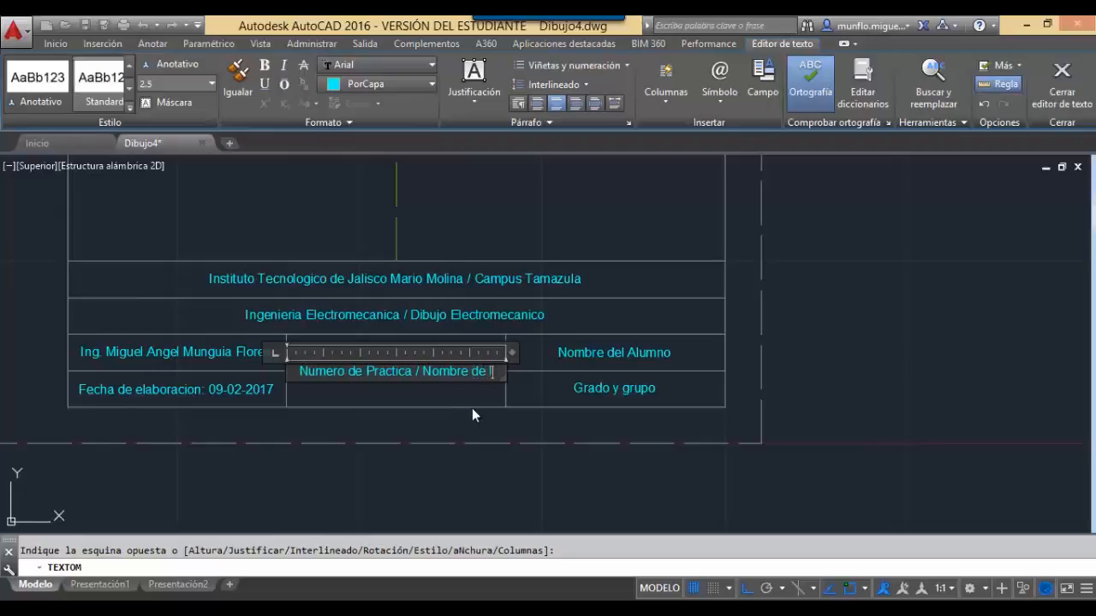
{"action": "type", "text": "a Practica"}
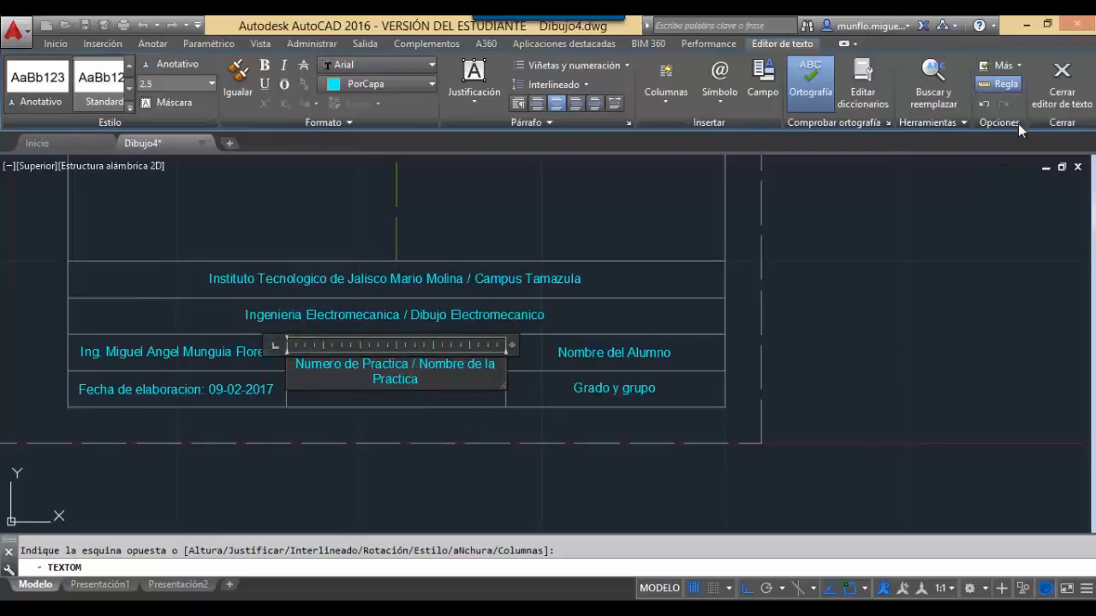
{"action": "left_click", "coordinate": [1062, 85]}
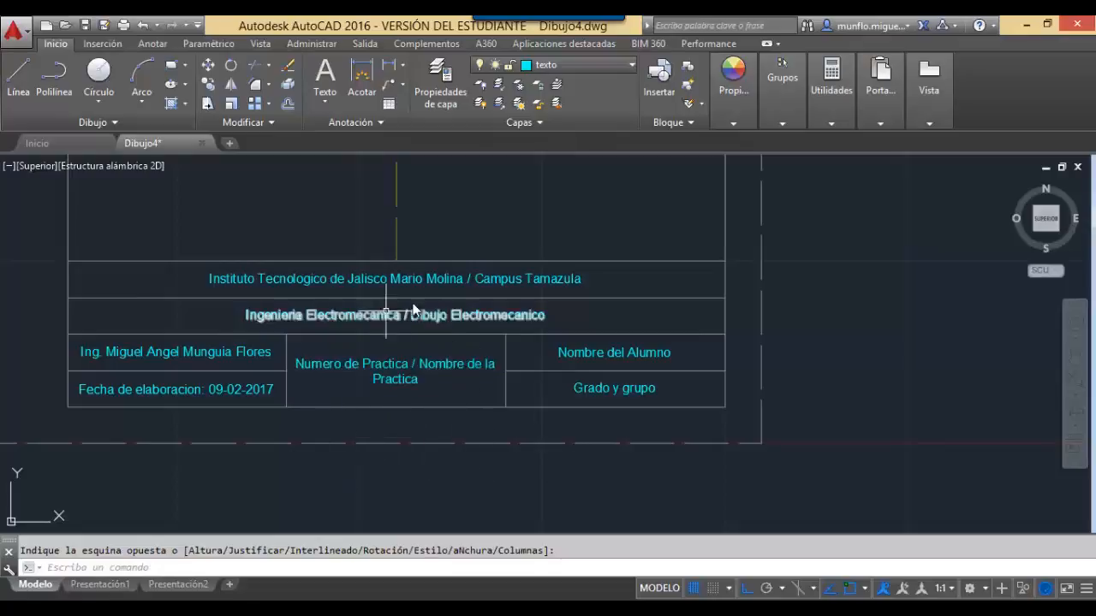
Change the middle cell text to 'practica 3 / Configuracion de plantilla y comandos basicos'.
{"action": "double_click", "coordinate": [398, 375]}
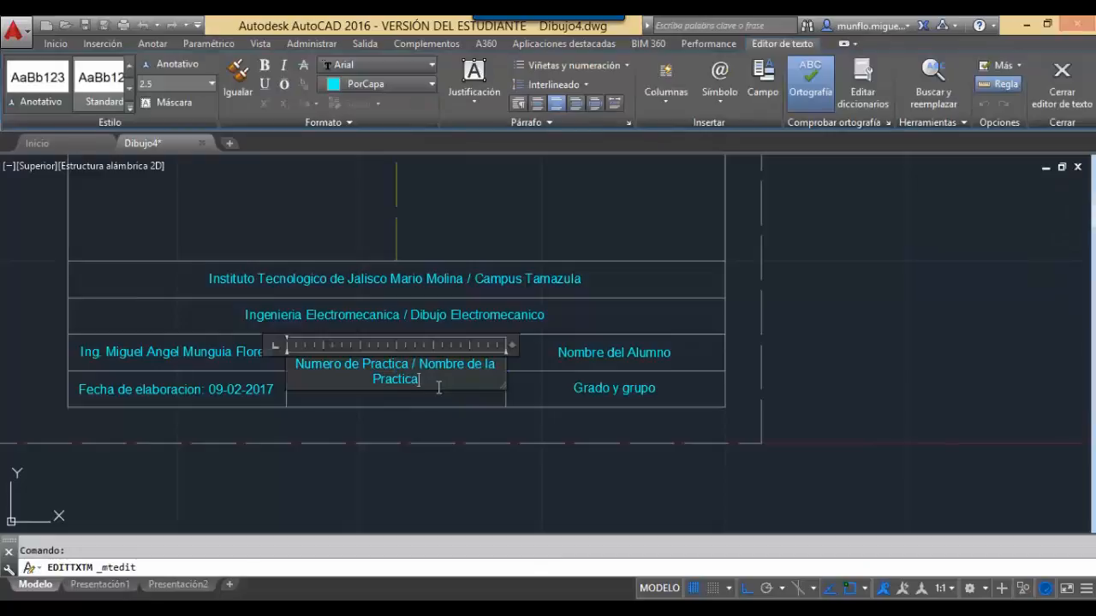
{"action": "key", "text": "BackSpace"}
{"action": "key", "text": "BackSpace"}
{"action": "key", "text": "BackSpace"}
{"action": "key", "text": "BackSpace"}
{"action": "key", "text": "BackSpace"}
{"action": "key", "text": "BackSpace"}
{"action": "key", "text": "BackSpace"}
{"action": "key", "text": "BackSpace"}
{"action": "key", "text": "BackSpace"}
{"action": "key", "text": "BackSpace"}
{"action": "key", "text": "BackSpace"}
{"action": "key", "text": "BackSpace"}
{"action": "key", "text": "BackSpace"}
{"action": "key", "text": "BackSpace"}
{"action": "key", "text": "BackSpace"}
{"action": "key", "text": "BackSpace"}
{"action": "key", "text": "BackSpace"}
{"action": "key", "text": "BackSpace"}
{"action": "key", "text": "BackSpace"}
{"action": "key", "text": "BackSpace"}
{"action": "key", "text": "BackSpace"}
{"action": "key", "text": "BackSpace"}
{"action": "key", "text": "BackSpace"}
{"action": "key", "text": "BackSpace"}
{"action": "key", "text": "BackSpace"}
{"action": "key", "text": "BackSpace"}
{"action": "key", "text": "BackSpace"}
{"action": "key", "text": "BackSpace"}
{"action": "key", "text": "BackSpace"}
{"action": "key", "text": "BackSpace"}
{"action": "key", "text": "BackSpace"}
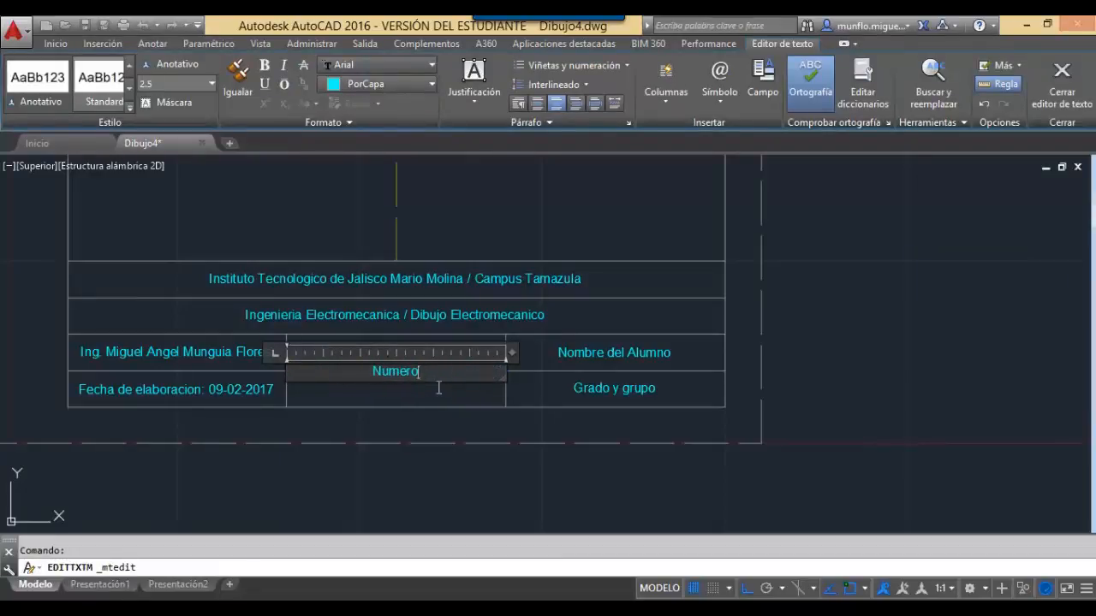
{"action": "type", "text": "practica "}
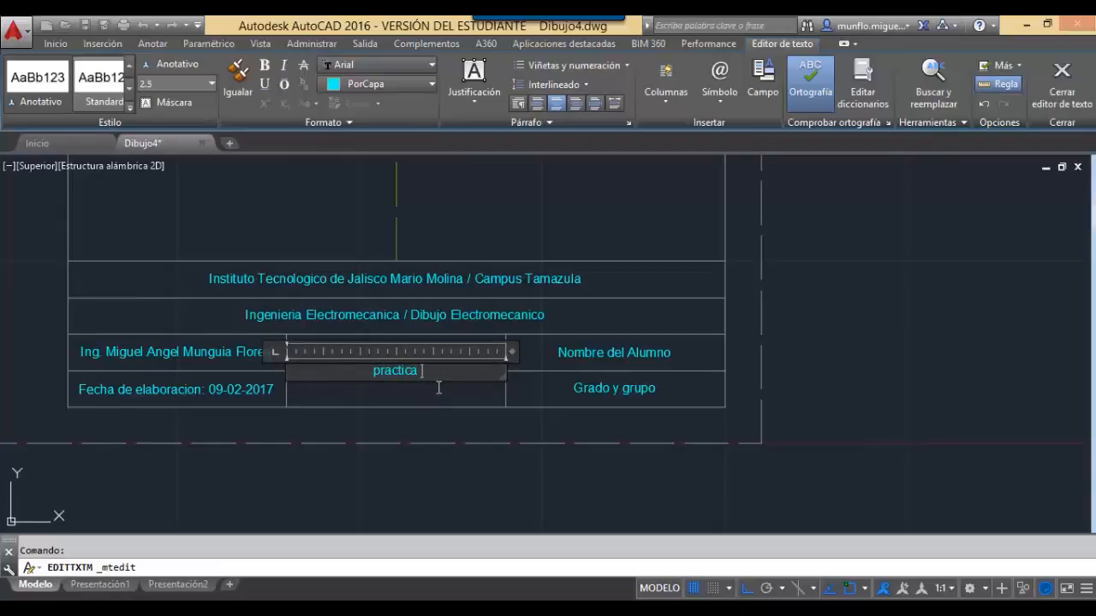
{"action": "type", "text": "3 / "}
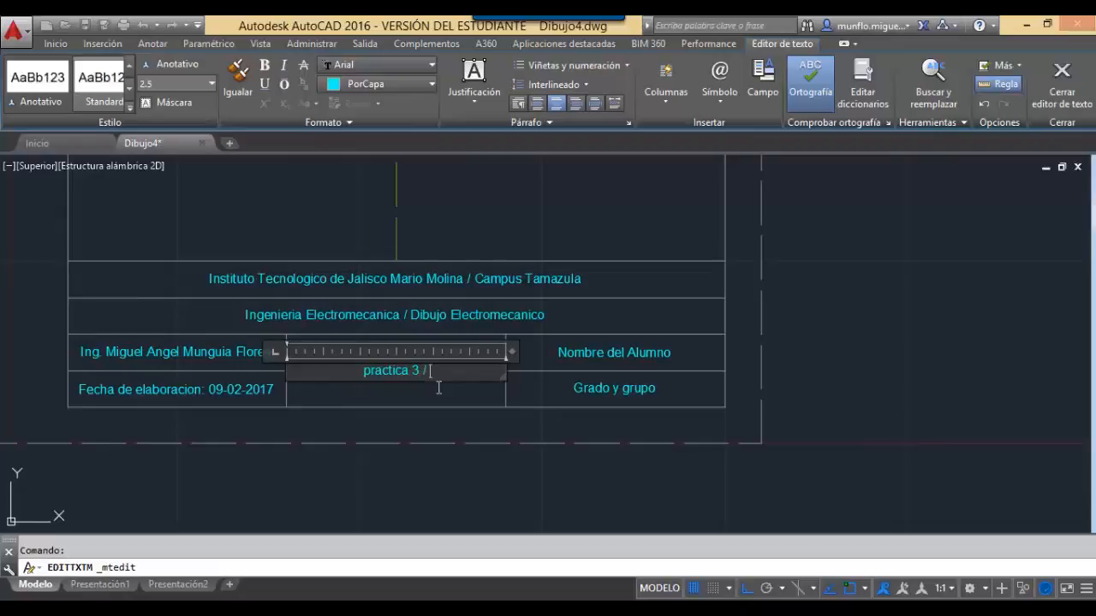
{"action": "type", "text": "Configuracion de "}
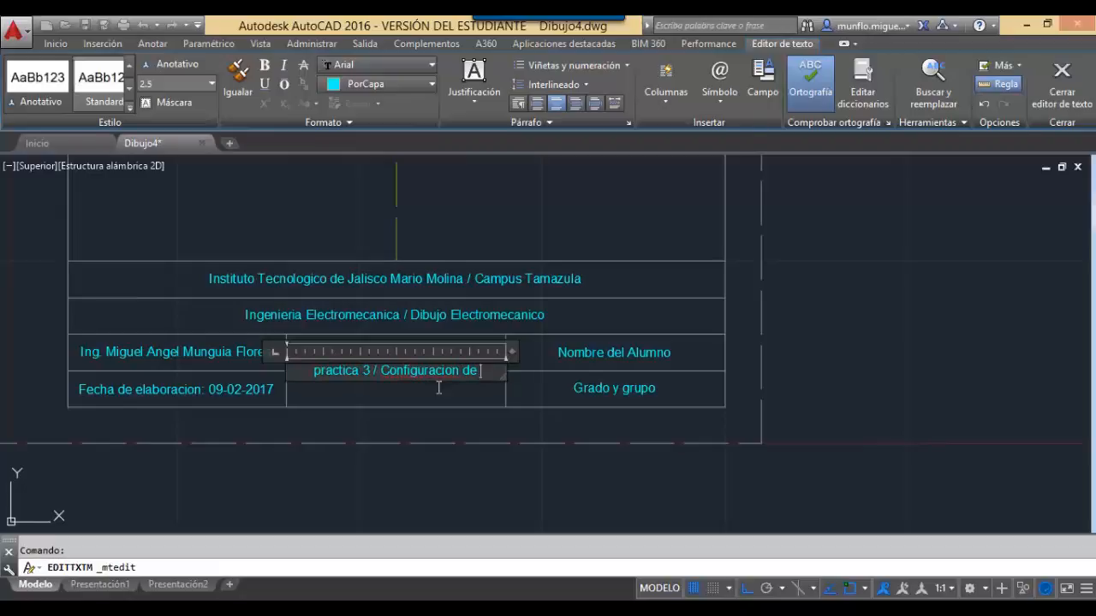
{"action": "type", "text": "plantilla"}
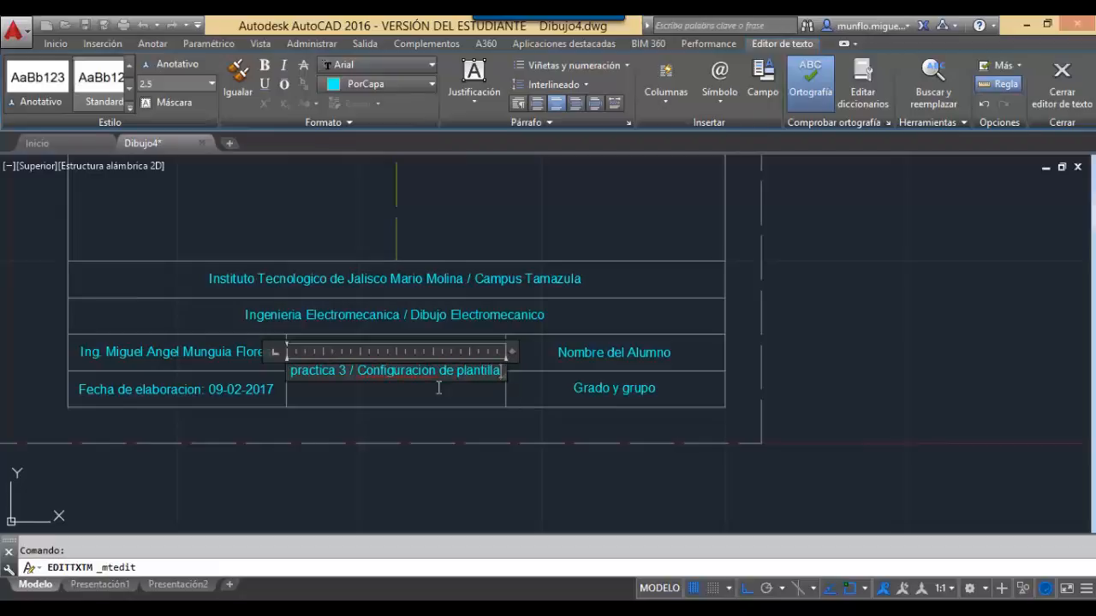
{"action": "type", "text": " y comandos"}
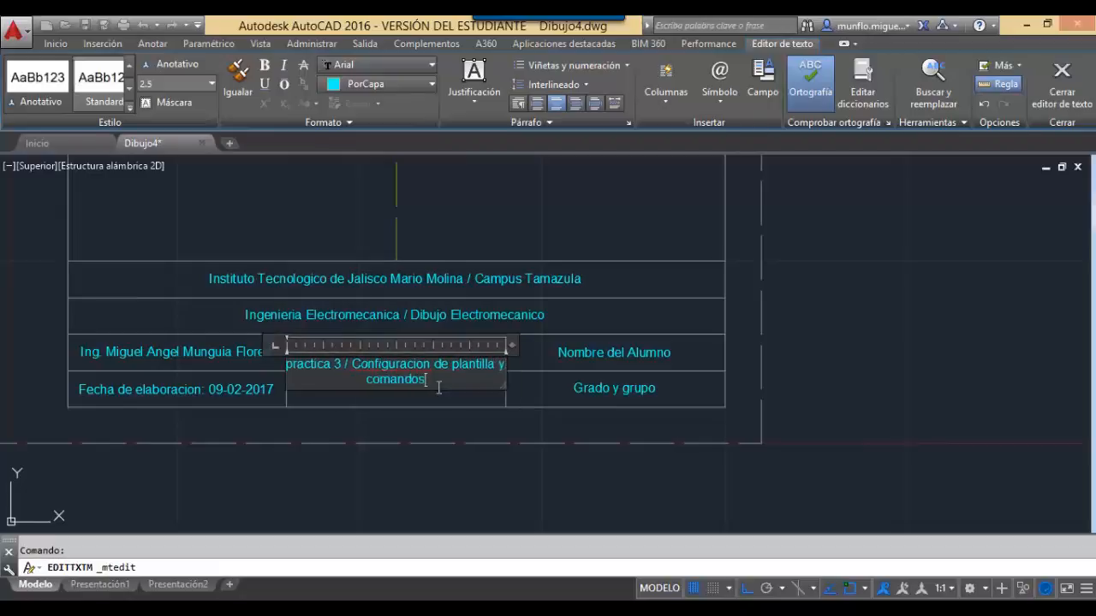
{"action": "type", "text": " basicos"}
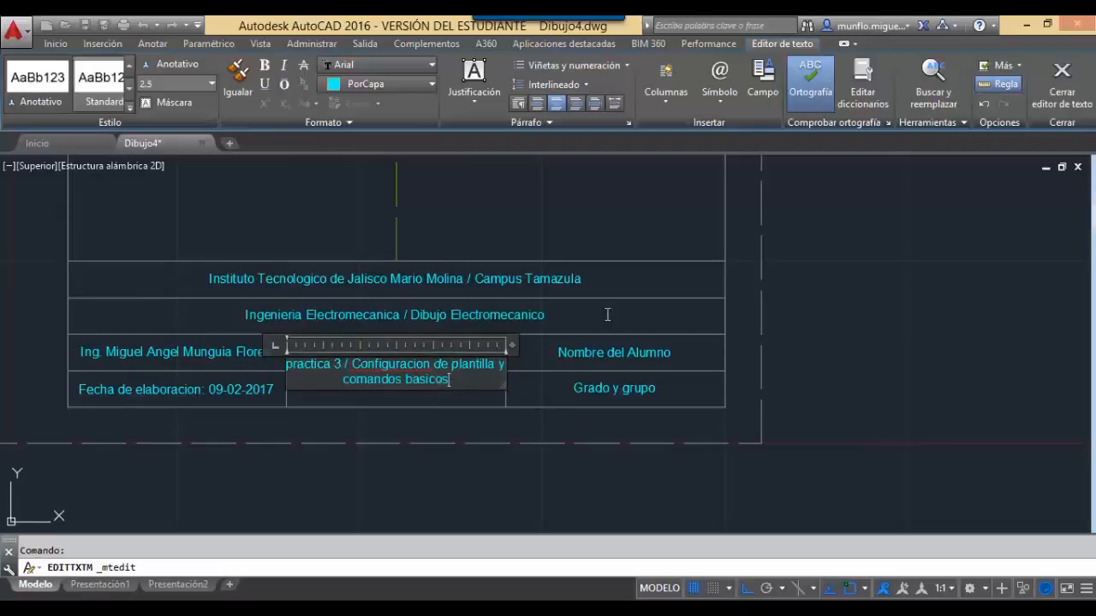
{"action": "left_click", "coordinate": [1061, 85]}
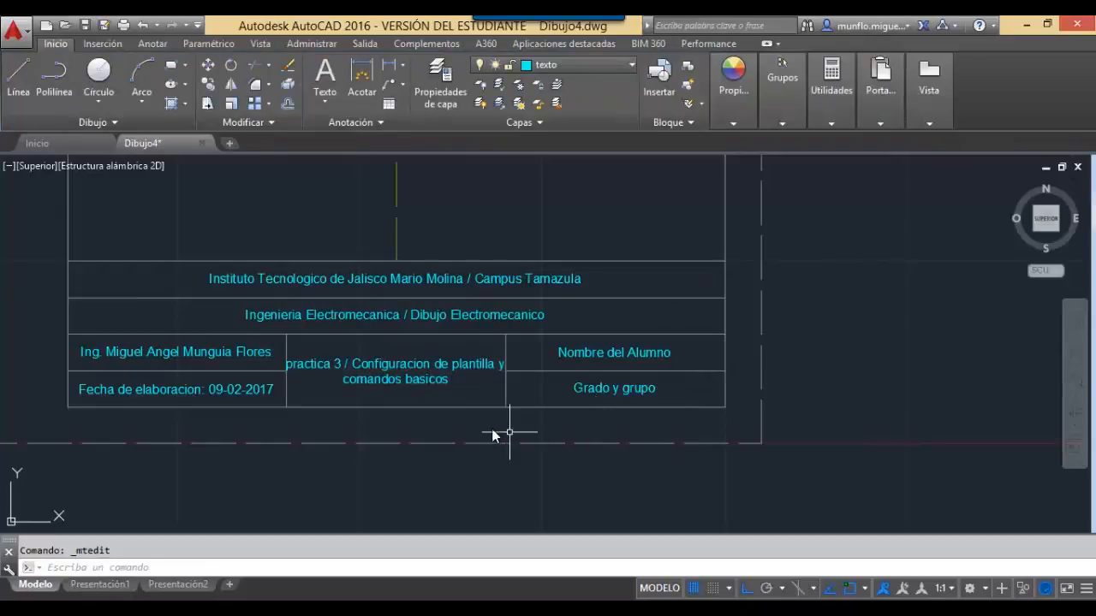
Save the title-block drawing as Dibujo4.dwg and cancel the leftover command.
{"action": "left_click", "coordinate": [13, 31]}
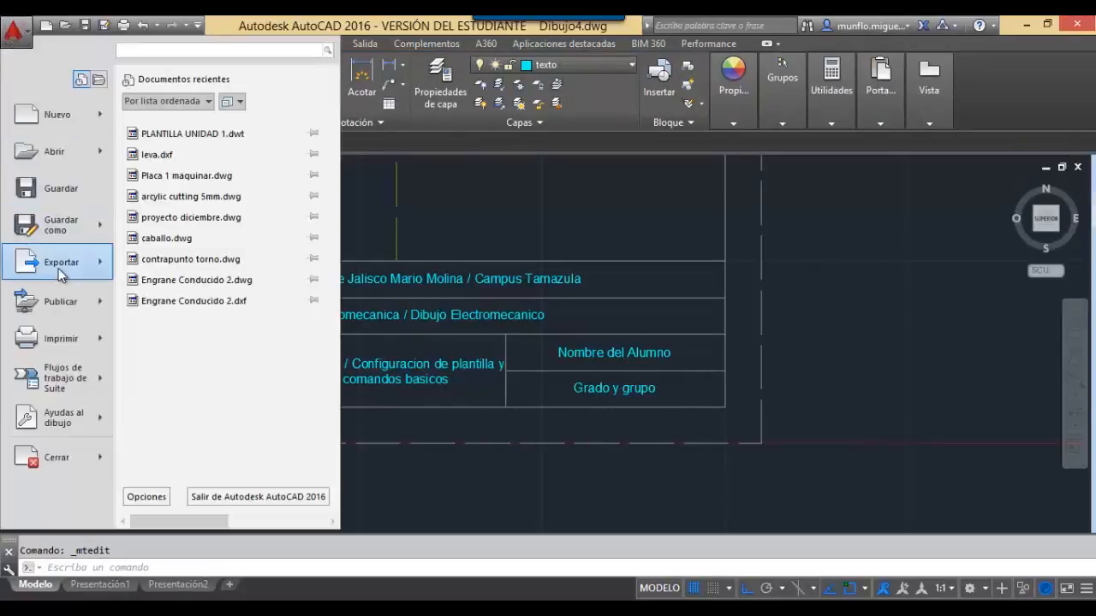
{"action": "mouse_move", "coordinate": [66, 242]}
{"action": "left_click", "coordinate": [209, 115]}
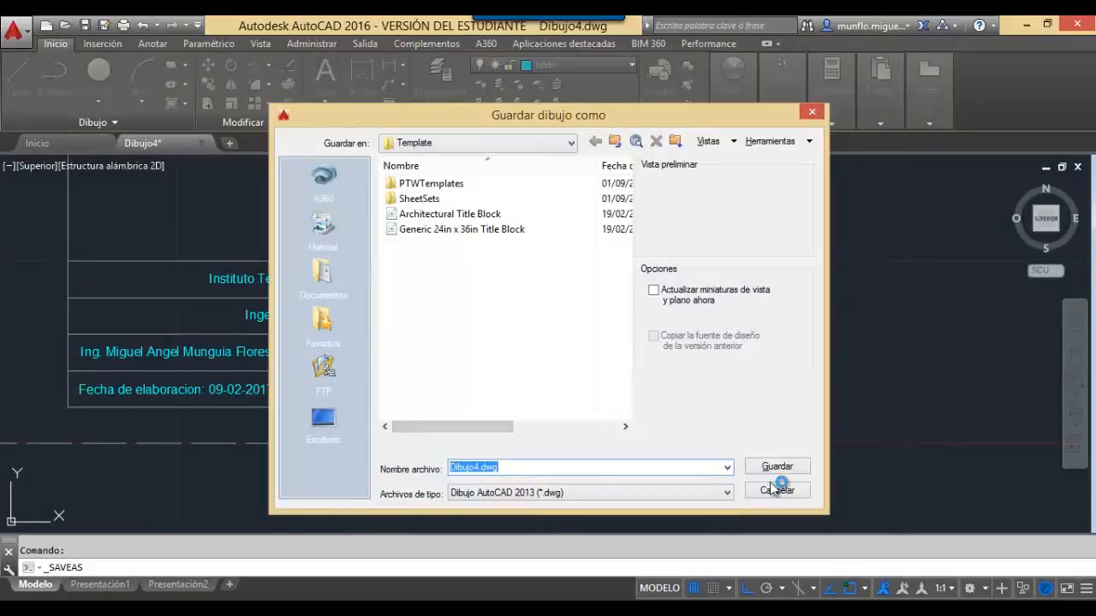
{"action": "left_click", "coordinate": [779, 466]}
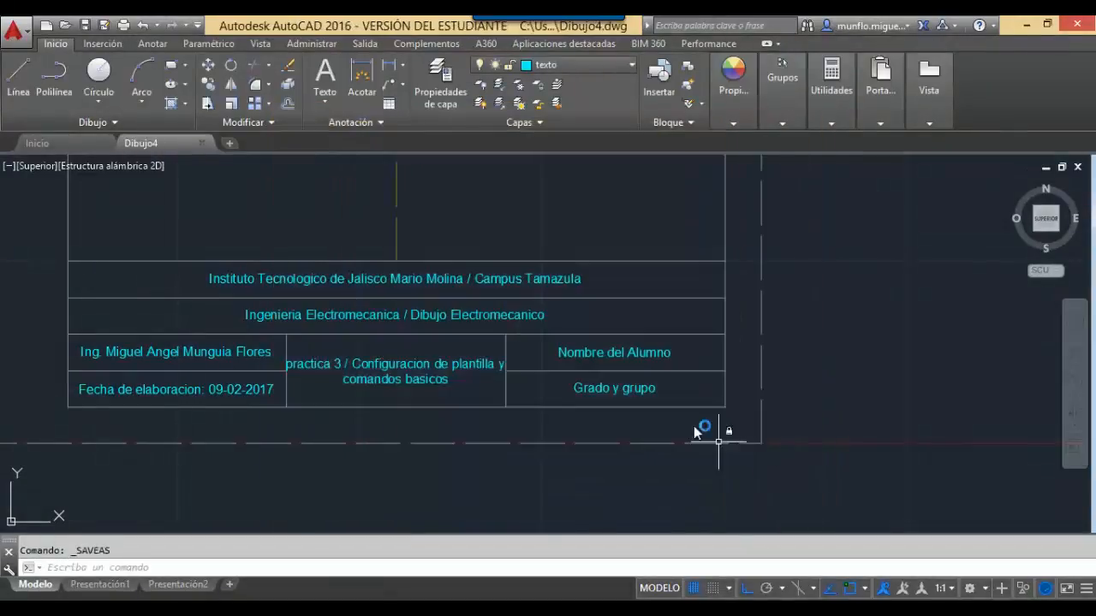
{"action": "key", "text": "Escape"}
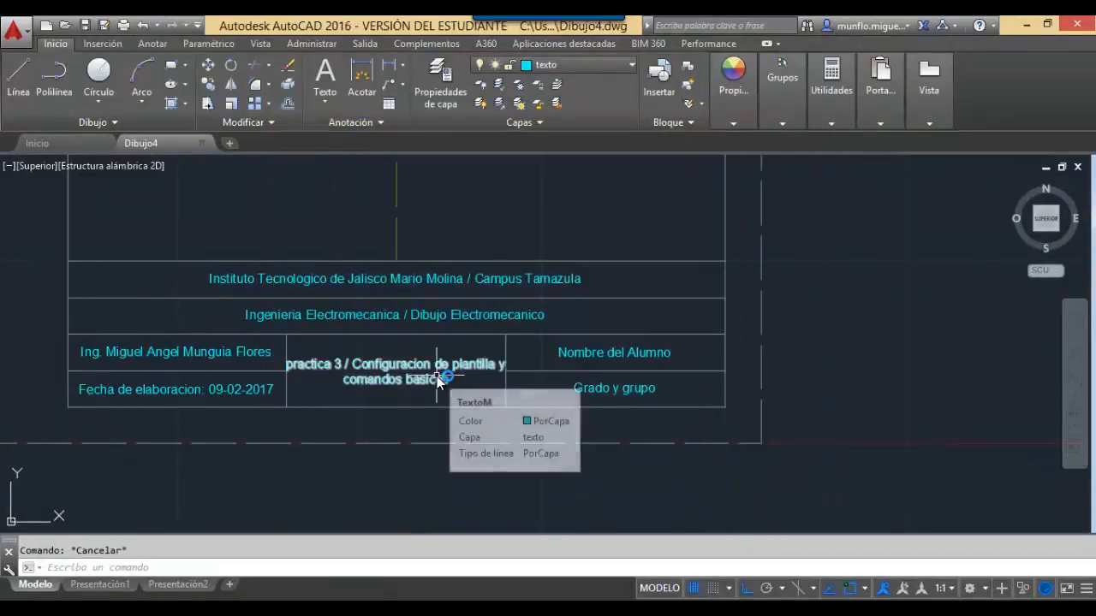
Zoom to All (ZOOM, T) so the entire A4 sheet and title block fit the view.
{"action": "type", "text": "zoom"}
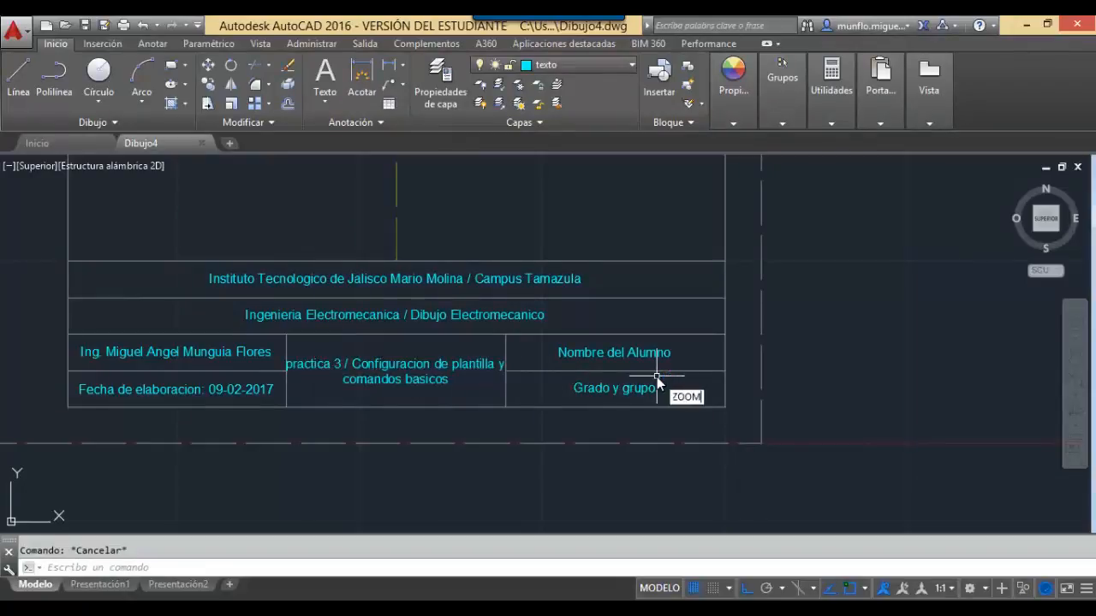
{"action": "key", "text": "Return"}
{"action": "type", "text": "t"}
{"action": "key", "text": "Return"}
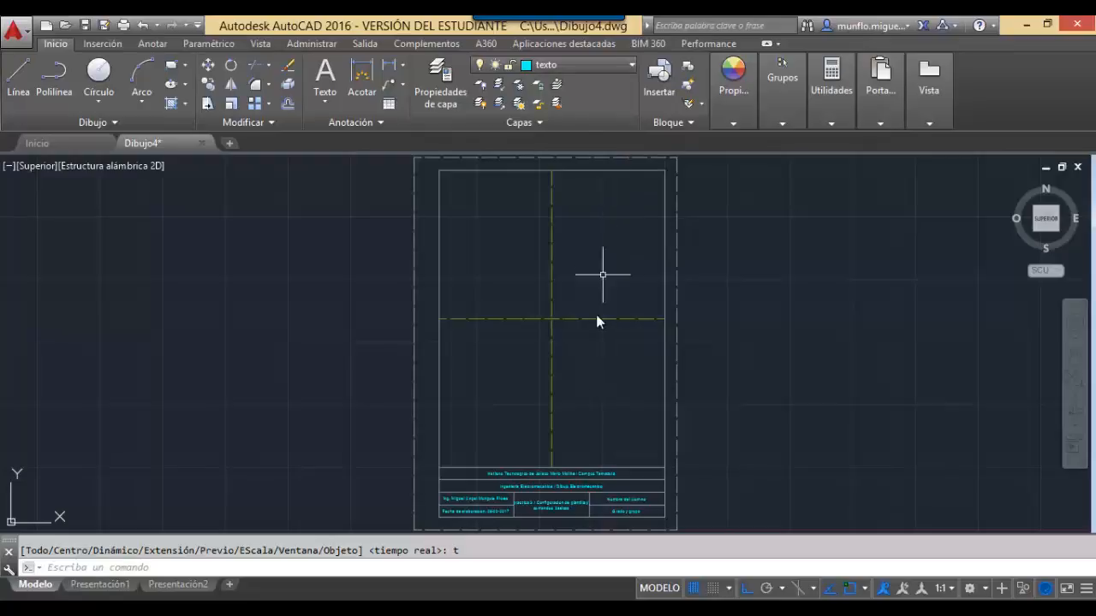
Replace the practice 3 title with 'Numero de Practica / Nombre de la Practica' and commit it.
{"action": "scroll", "coordinate": [558, 527], "scroll_direction": "down", "scroll_amount": 4}
{"action": "scroll", "coordinate": [559, 527], "scroll_direction": "up", "scroll_amount": 6}
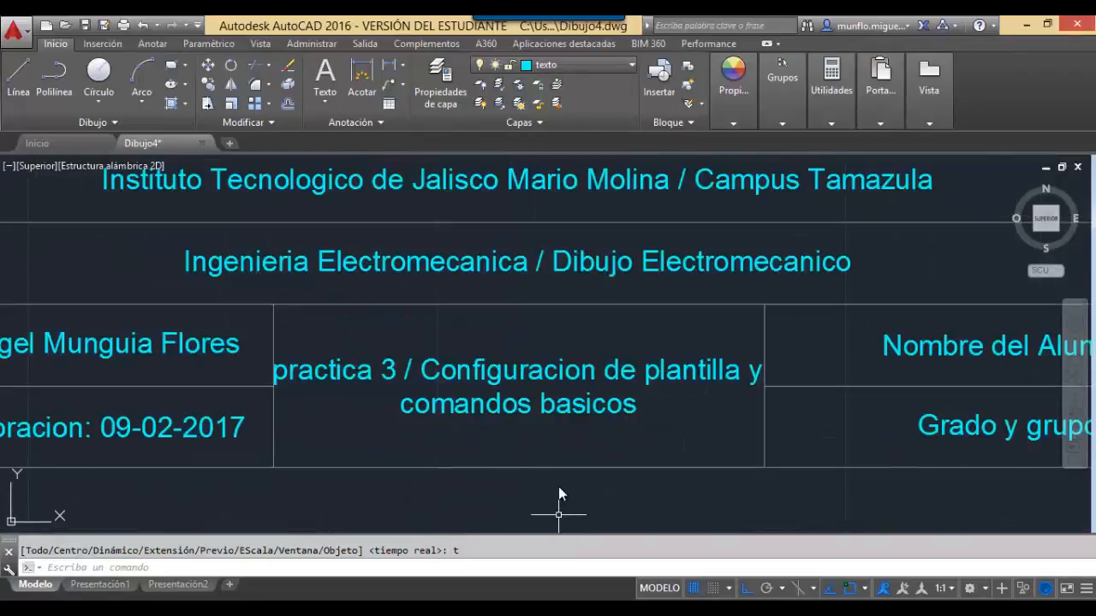
{"action": "left_click", "coordinate": [553, 411]}
{"action": "double_click", "coordinate": [553, 411]}
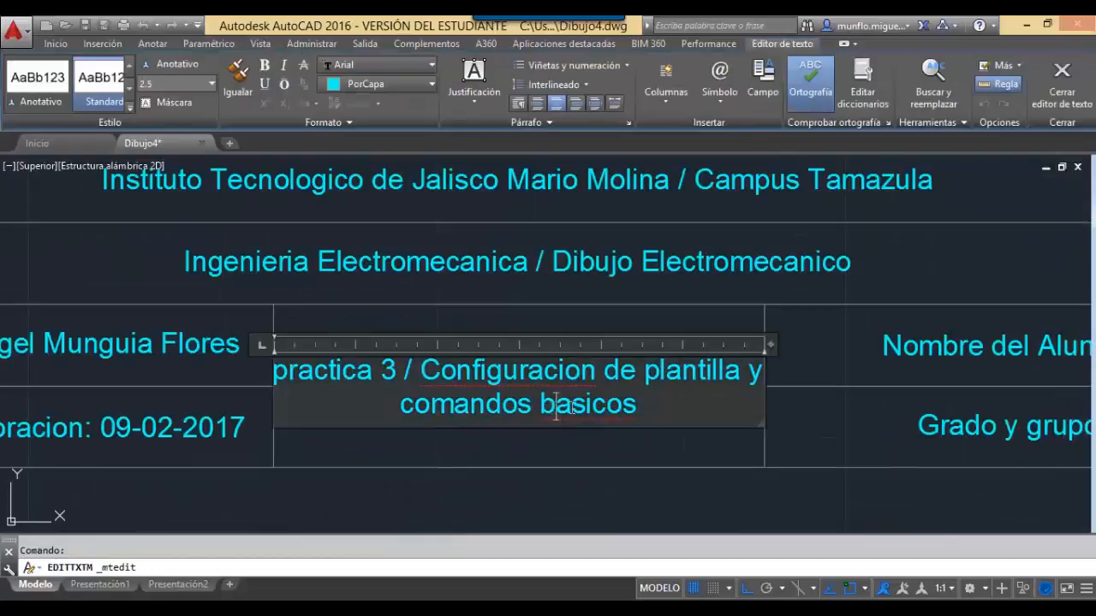
{"action": "key", "text": "BackSpace"}
{"action": "key", "text": "BackSpace"}
{"action": "key", "text": "BackSpace"}
{"action": "key", "text": "BackSpace"}
{"action": "key", "text": "BackSpace"}
{"action": "key", "text": "BackSpace"}
{"action": "key", "text": "BackSpace"}
{"action": "key", "text": "BackSpace"}
{"action": "key", "text": "BackSpace"}
{"action": "key", "text": "BackSpace"}
{"action": "key", "text": "BackSpace"}
{"action": "key", "text": "BackSpace"}
{"action": "key", "text": "BackSpace"}
{"action": "key", "text": "BackSpace"}
{"action": "key", "text": "BackSpace"}
{"action": "key", "text": "BackSpace"}
{"action": "key", "text": "BackSpace"}
{"action": "key", "text": "BackSpace"}
{"action": "key", "text": "BackSpace"}
{"action": "key", "text": "BackSpace"}
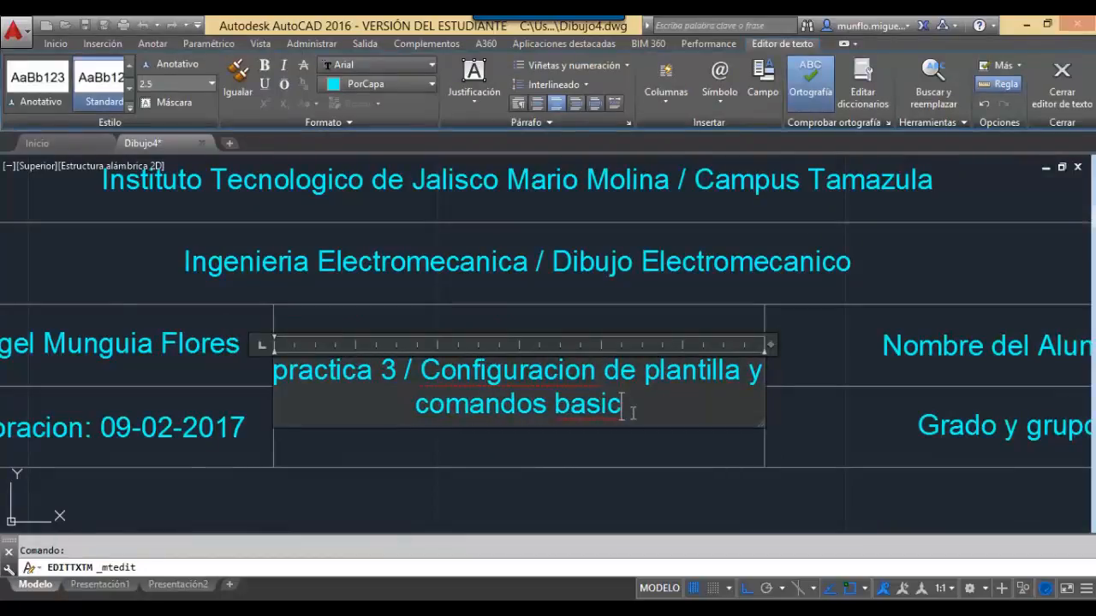
{"action": "key", "text": "BackSpace"}
{"action": "key", "text": "BackSpace"}
{"action": "key", "text": "BackSpace"}
{"action": "key", "text": "BackSpace"}
{"action": "key", "text": "BackSpace"}
{"action": "key", "text": "BackSpace"}
{"action": "key", "text": "BackSpace"}
{"action": "key", "text": "BackSpace"}
{"action": "key", "text": "BackSpace"}
{"action": "key", "text": "BackSpace"}
{"action": "key", "text": "BackSpace"}
{"action": "key", "text": "BackSpace"}
{"action": "key", "text": "BackSpace"}
{"action": "key", "text": "BackSpace"}
{"action": "key", "text": "BackSpace"}
{"action": "key", "text": "BackSpace"}
{"action": "key", "text": "BackSpace"}
{"action": "key", "text": "BackSpace"}
{"action": "key", "text": "BackSpace"}
{"action": "key", "text": "BackSpace"}
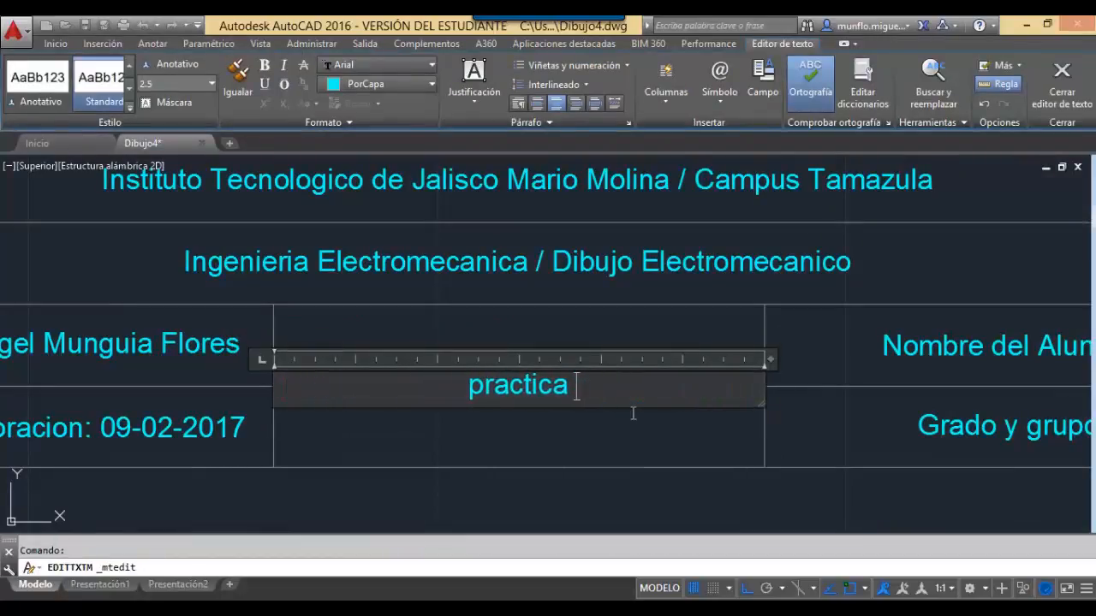
{"action": "key", "text": "BackSpace"}
{"action": "key", "text": "BackSpace"}
{"action": "key", "text": "BackSpace"}
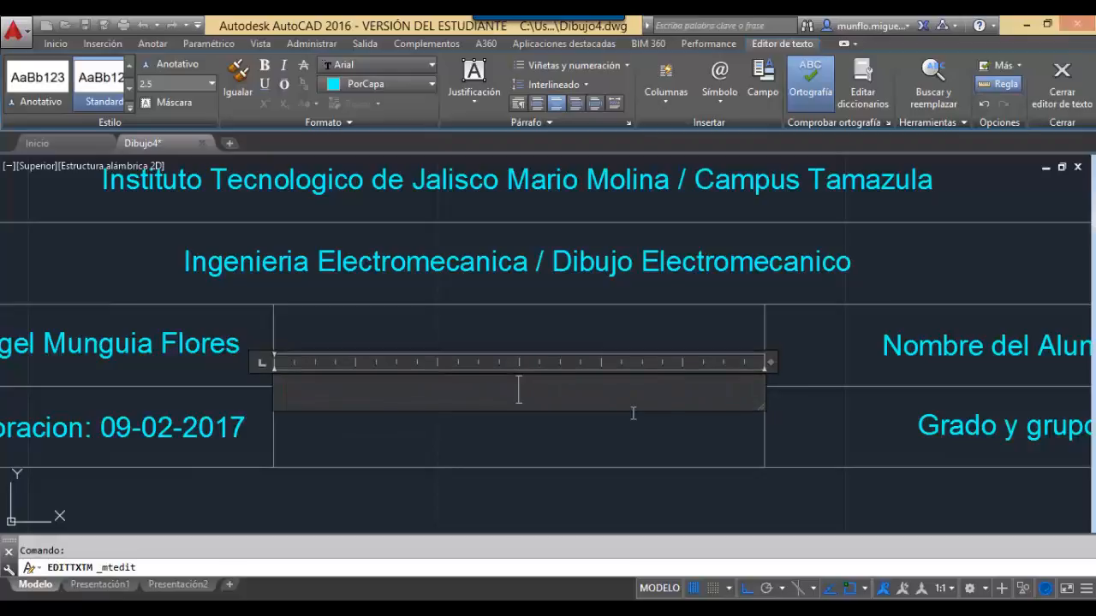
{"action": "type", "text": "Nombre de"}
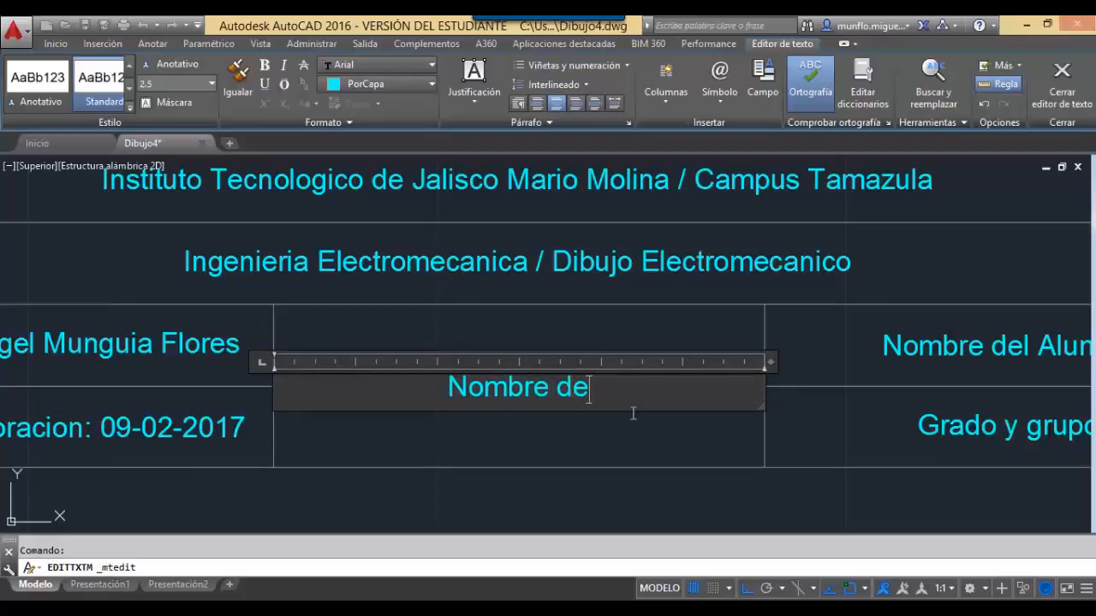
{"action": "key", "text": "BackSpace"}
{"action": "key", "text": "BackSpace"}
{"action": "key", "text": "BackSpace"}
{"action": "key", "text": "BackSpace"}
{"action": "key", "text": "BackSpace"}
{"action": "key", "text": "BackSpace"}
{"action": "key", "text": "BackSpace"}
{"action": "key", "text": "BackSpace"}
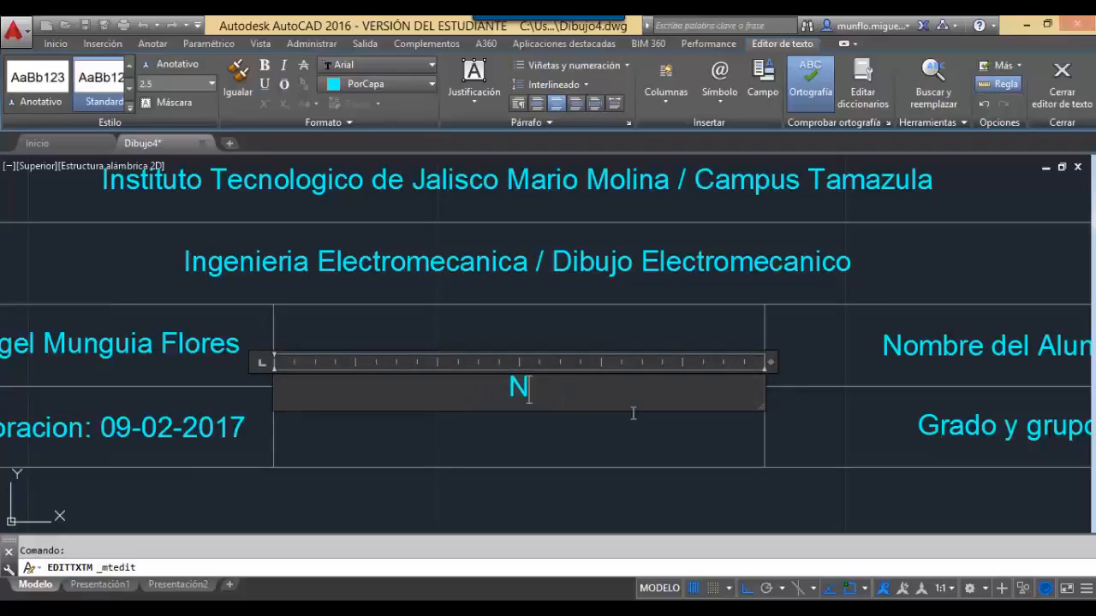
{"action": "type", "text": "umero de "}
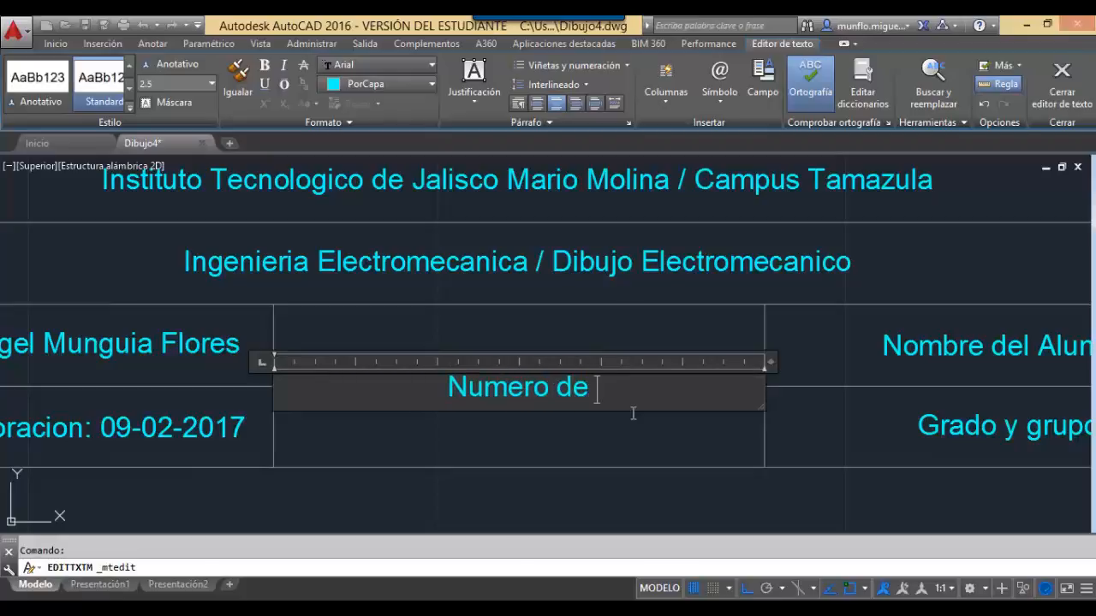
{"action": "type", "text": "Practica"}
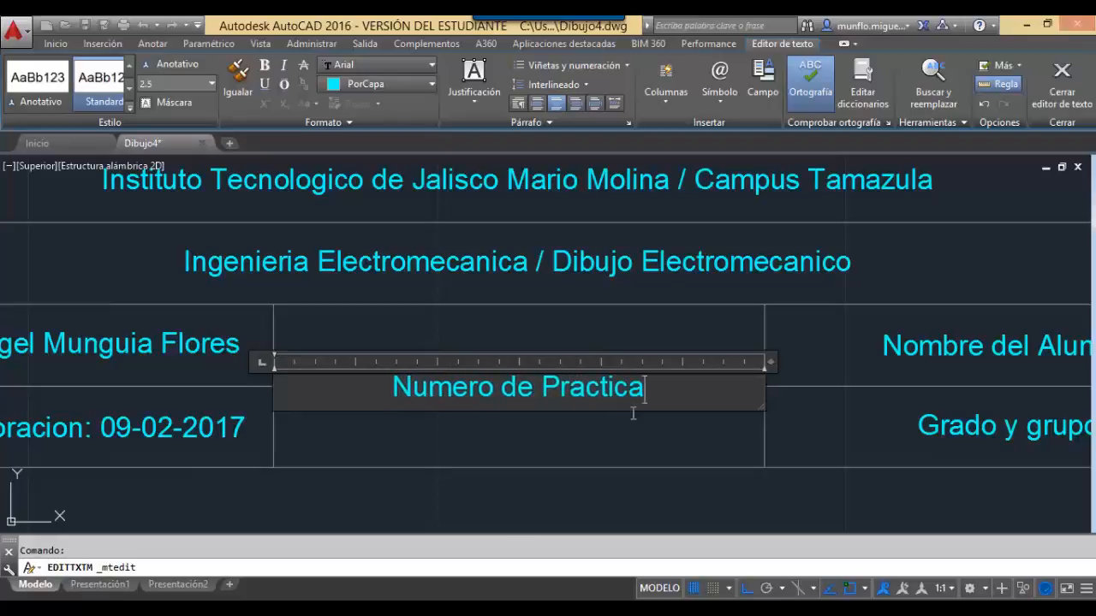
{"action": "type", "text": " / Nom"}
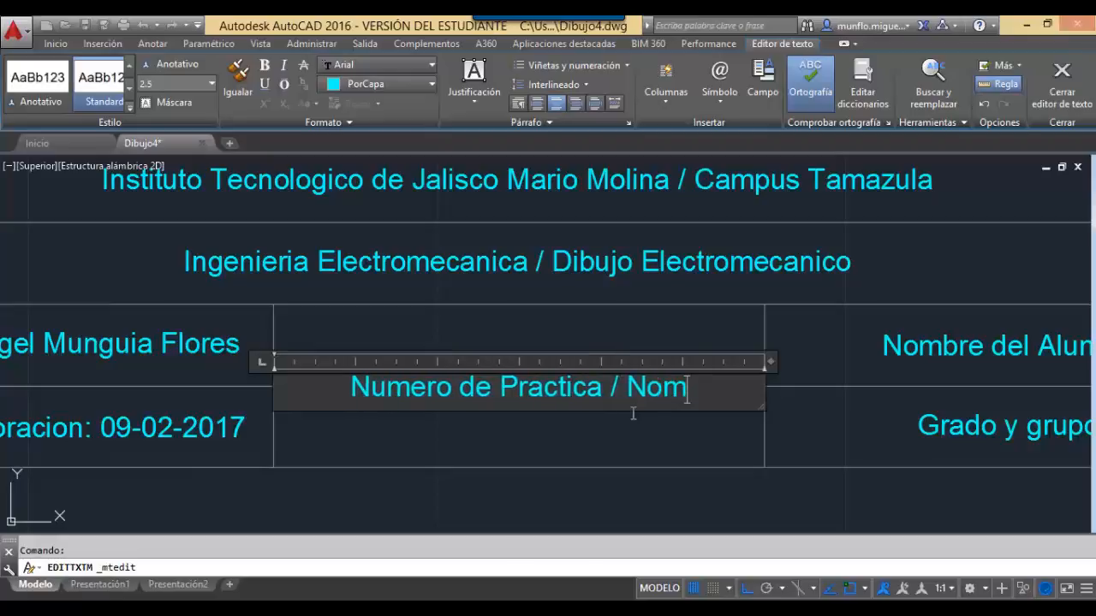
{"action": "type", "text": "bre de la "}
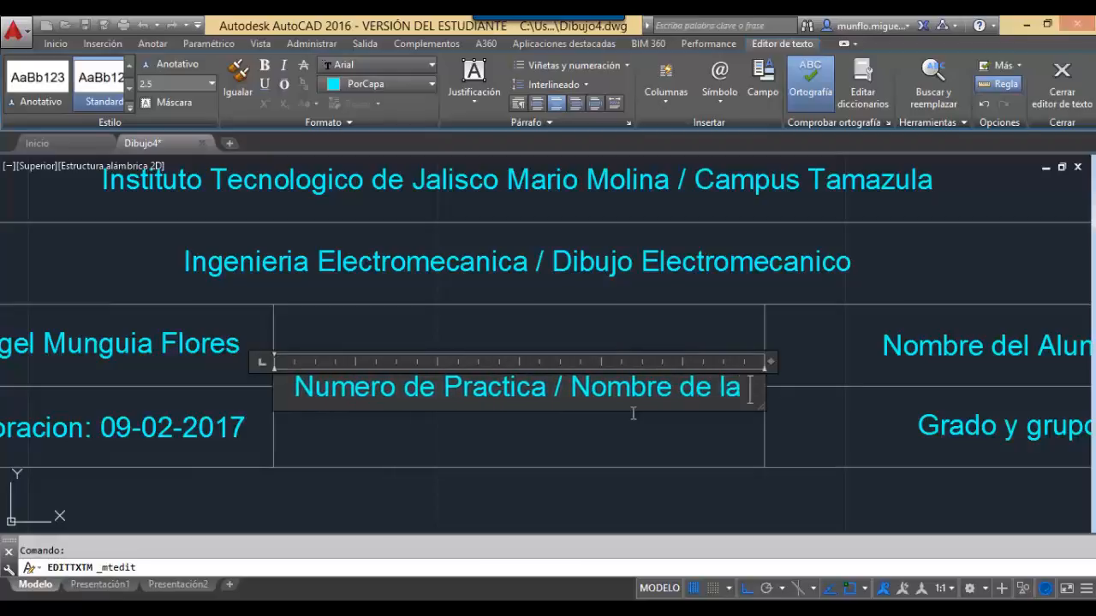
{"action": "type", "text": "Practica"}
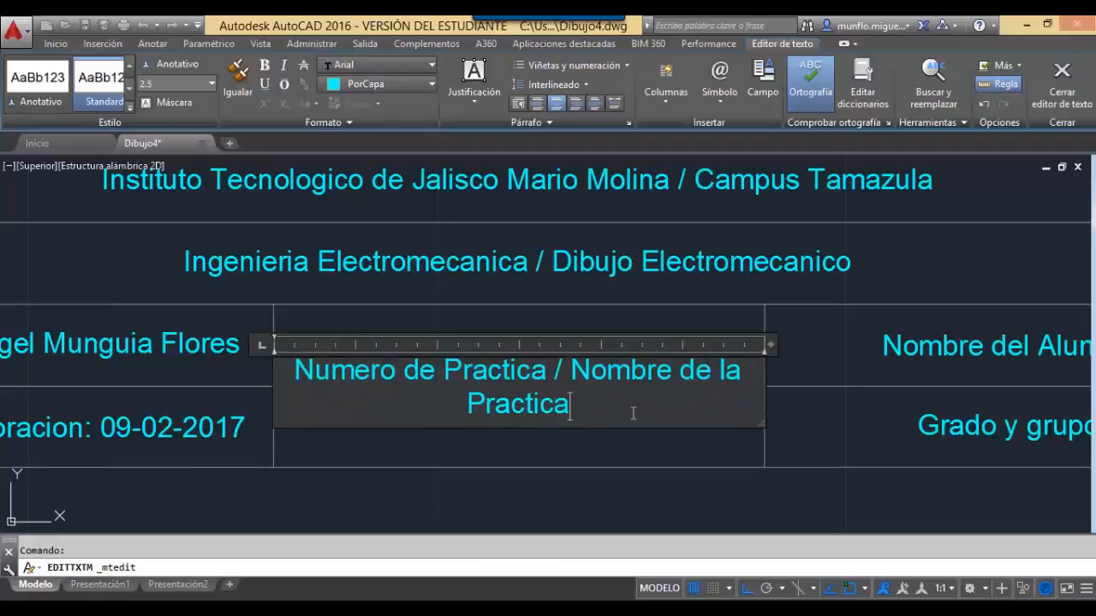
{"action": "left_click", "coordinate": [1062, 81]}
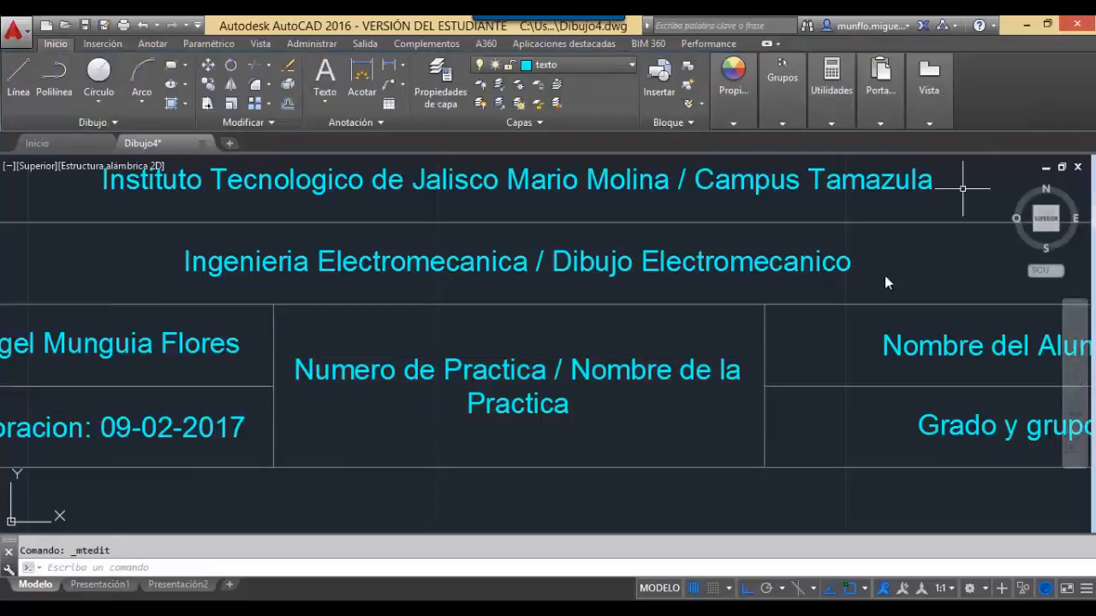
Lock the texto layer and make layer 0 the current layer.
{"action": "scroll", "coordinate": [674, 373], "scroll_direction": "up", "scroll_amount": 4}
{"action": "scroll", "coordinate": [672, 377], "scroll_direction": "down", "scroll_amount": 5}
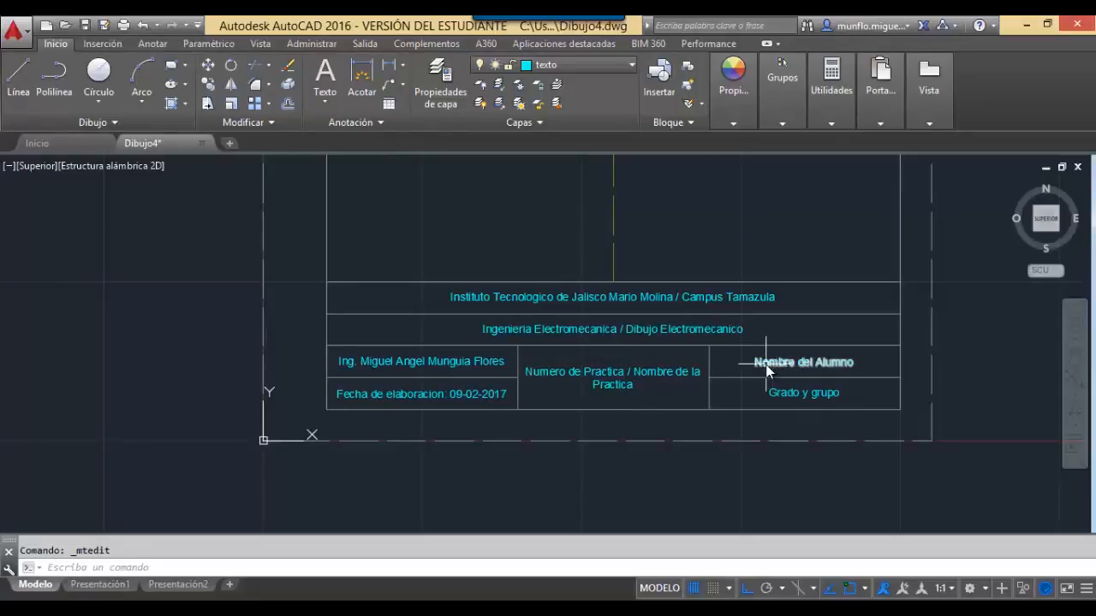
{"action": "left_click", "coordinate": [629, 65]}
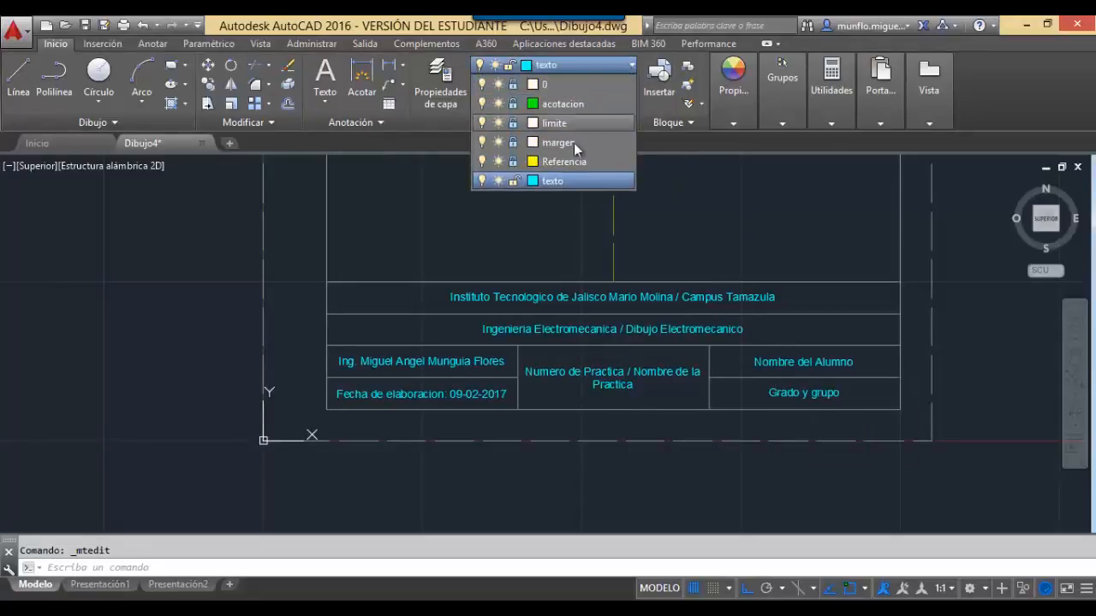
{"action": "left_click", "coordinate": [515, 179]}
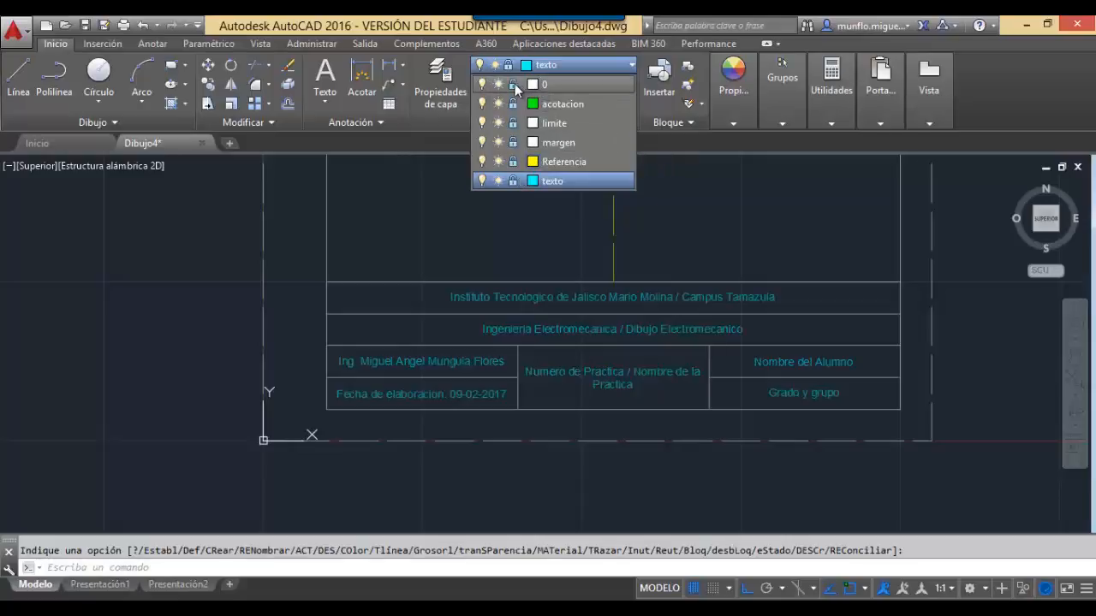
{"action": "left_click", "coordinate": [563, 86]}
{"action": "key", "text": "Escape"}
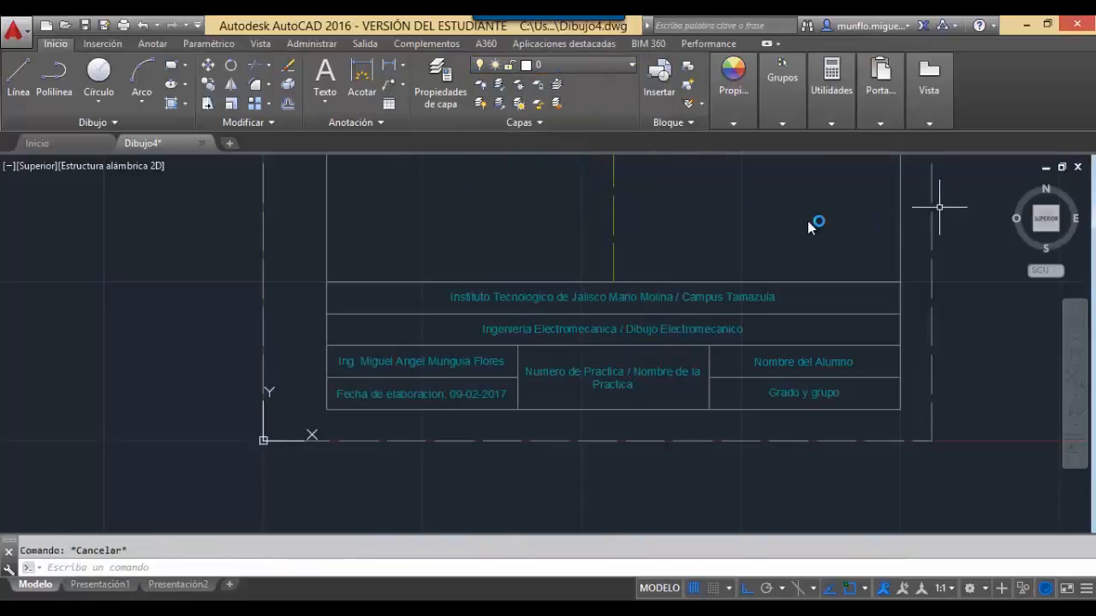
Zoom to All (ZOOM, T) to show the whole sheet.
{"action": "type", "text": "zoom"}
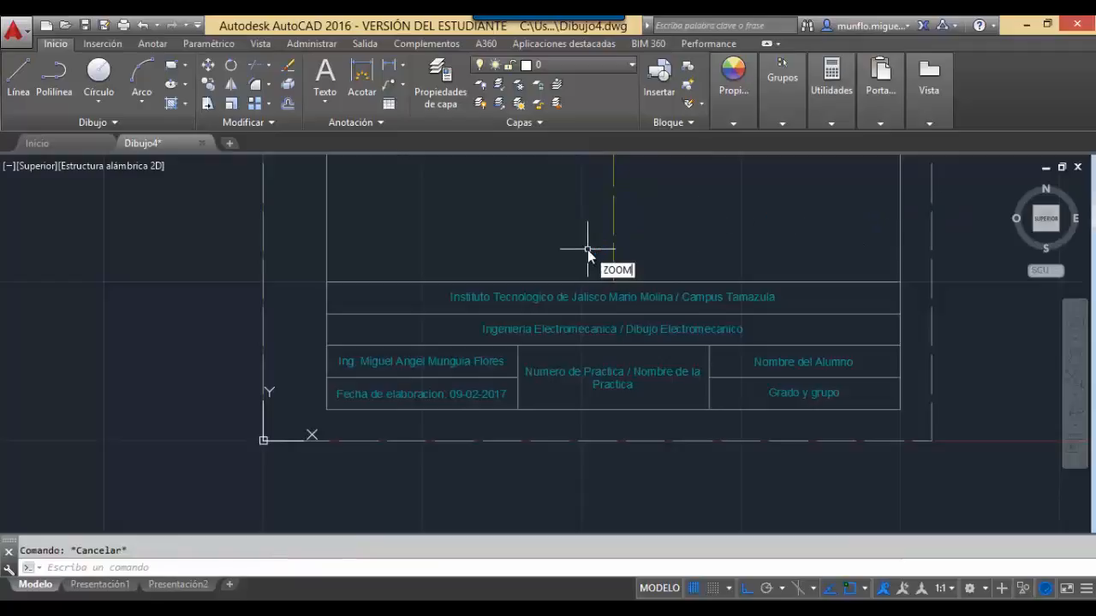
{"action": "key", "text": "Return"}
{"action": "type", "text": "t"}
{"action": "key", "text": "Return"}
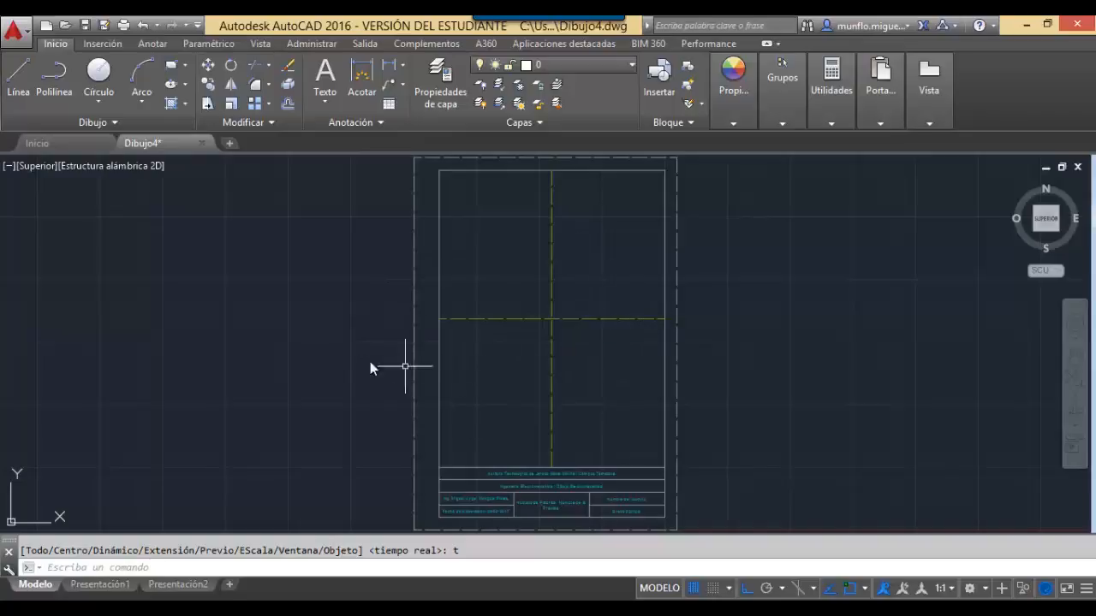
Save the drawing as template PLANTILLA UNIDAD 1.dwt, replacing the existing file.
{"action": "left_click", "coordinate": [13, 32]}
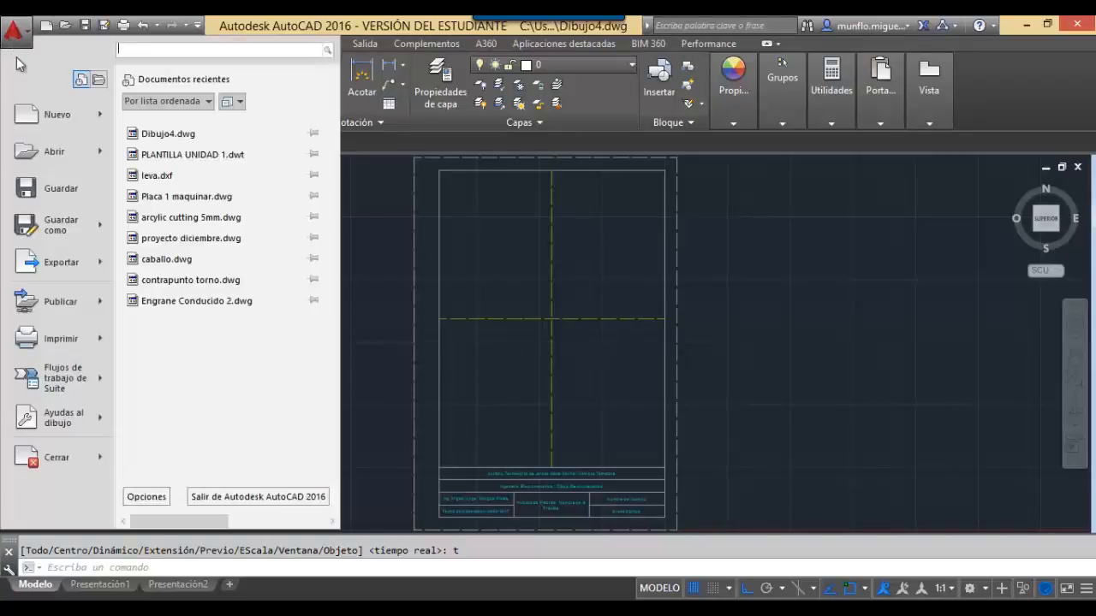
{"action": "mouse_move", "coordinate": [77, 233]}
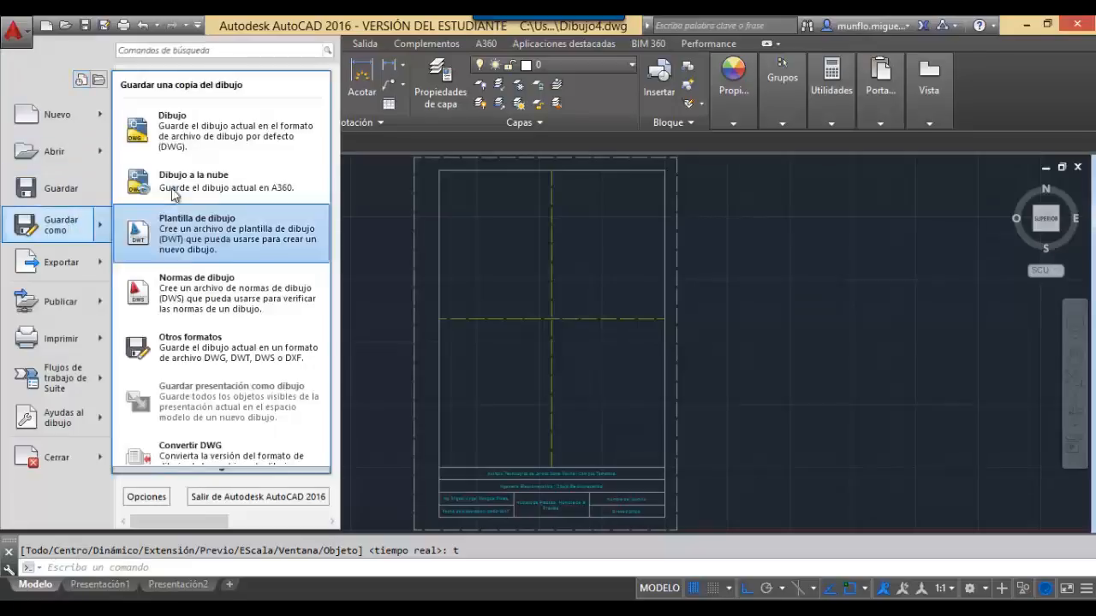
{"action": "left_click", "coordinate": [238, 234]}
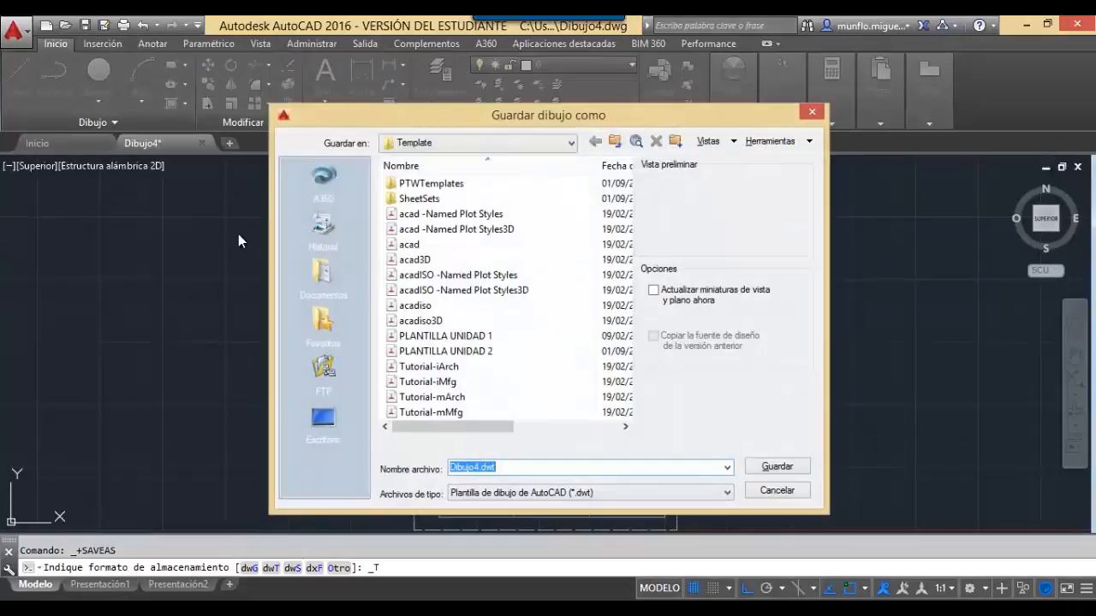
{"action": "left_click", "coordinate": [463, 341]}
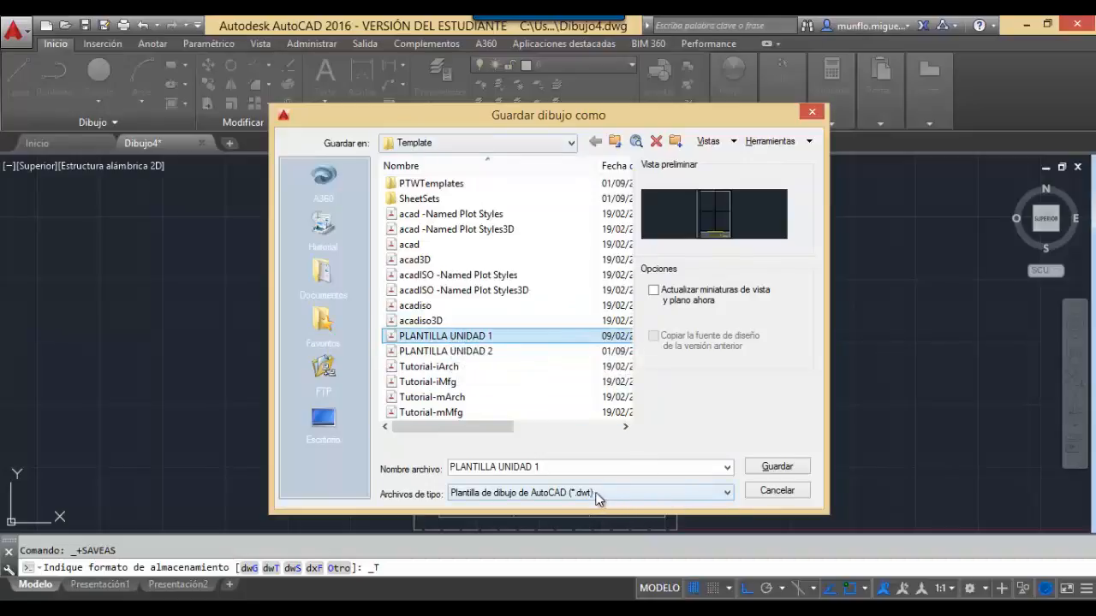
{"action": "left_click", "coordinate": [719, 494]}
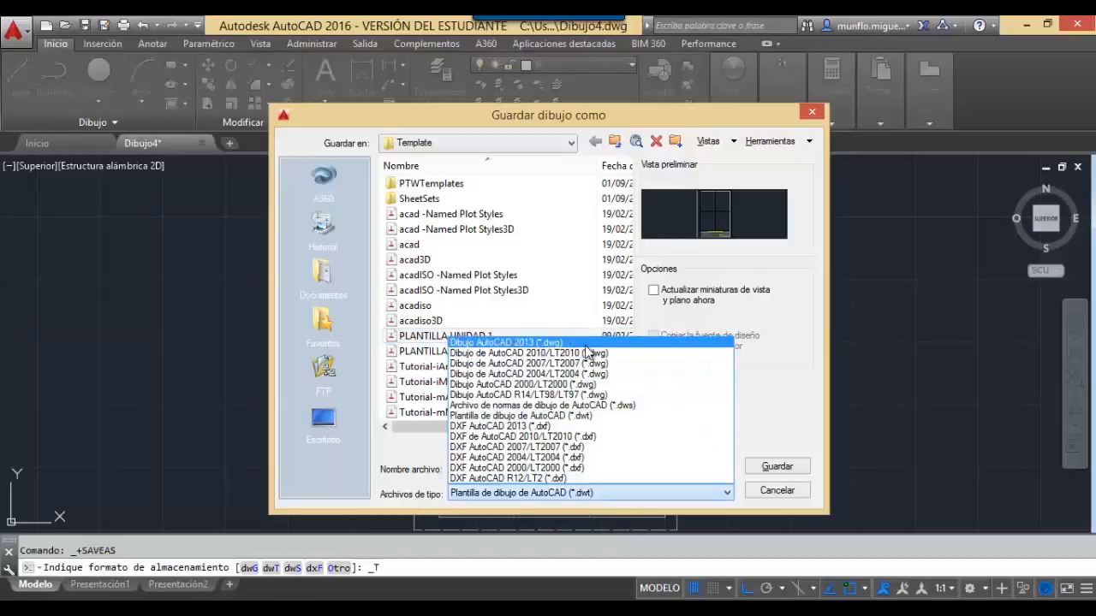
{"action": "left_click", "coordinate": [748, 512]}
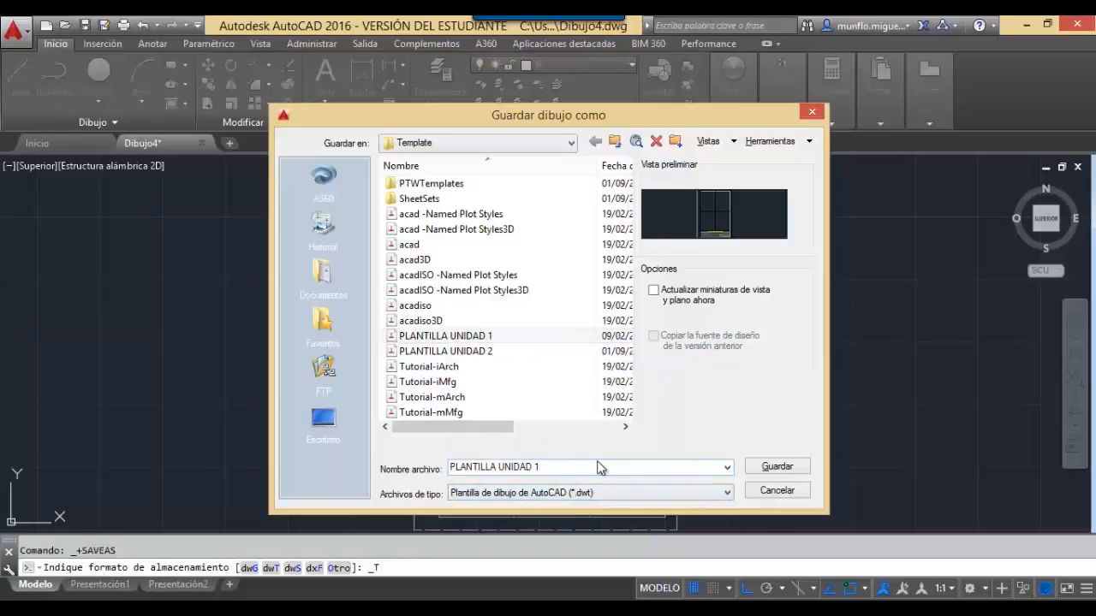
{"action": "left_click", "coordinate": [783, 473]}
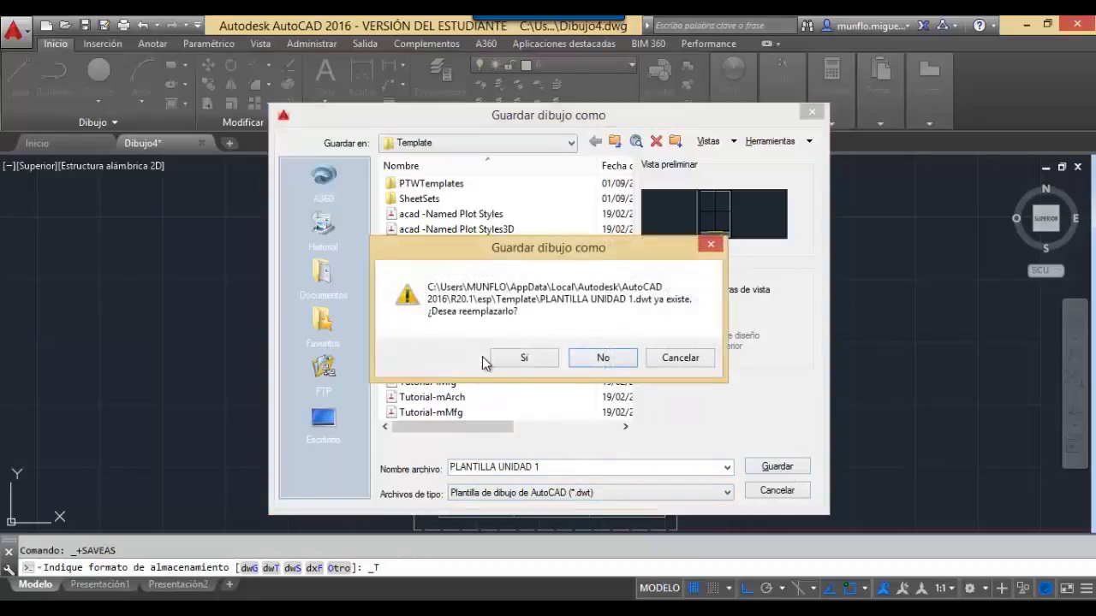
{"action": "left_click", "coordinate": [526, 359]}
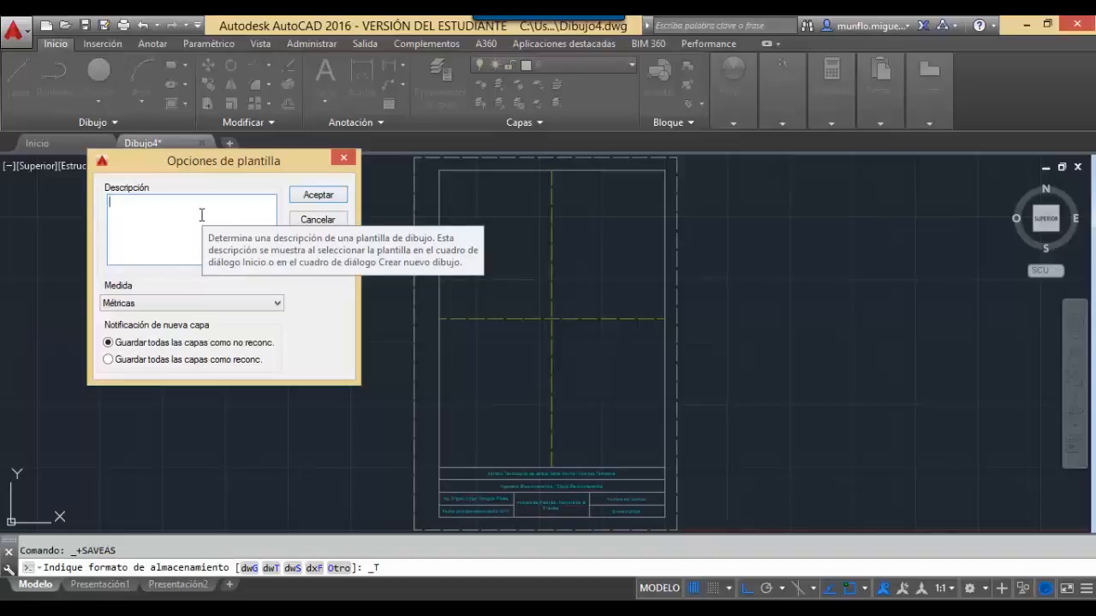
Keep Métricas units in the template options and accept.
{"action": "left_click", "coordinate": [280, 305]}
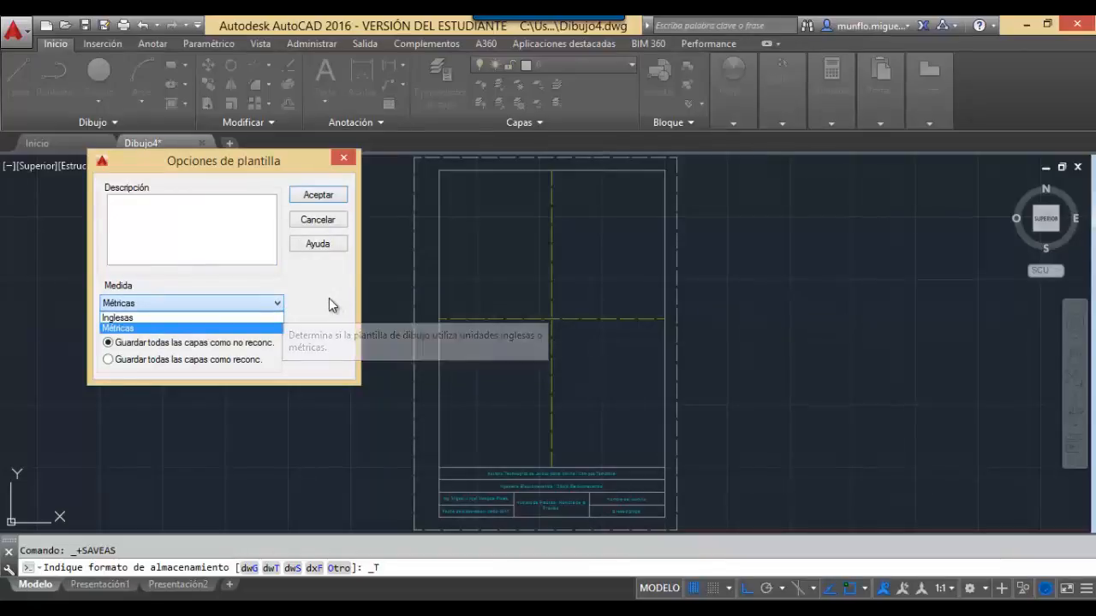
{"action": "left_click", "coordinate": [330, 300]}
{"action": "left_click", "coordinate": [332, 199]}
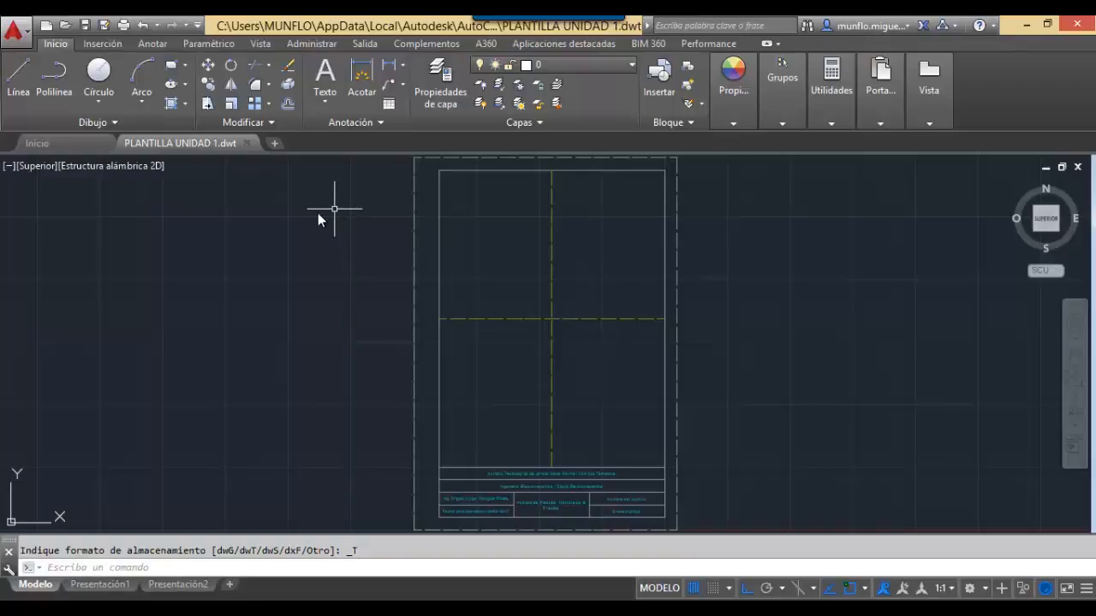
Close the PLANTILLA UNIDAD 1.dwt tab and start a new drawing from template PLANTILLA UNIDAD 1.
{"action": "left_click", "coordinate": [247, 143]}
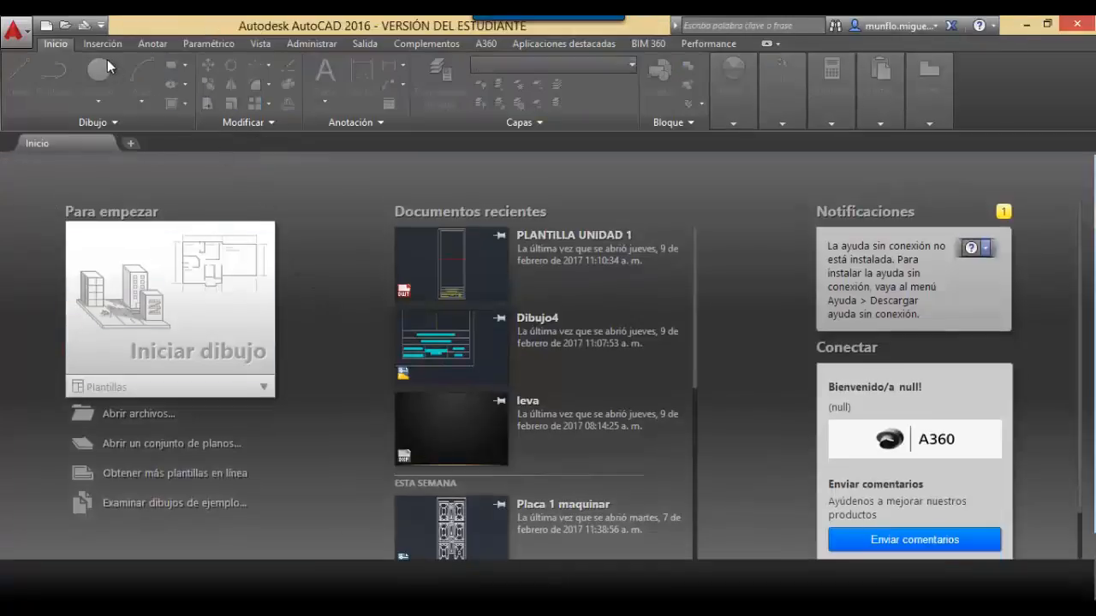
{"action": "left_click", "coordinate": [47, 27]}
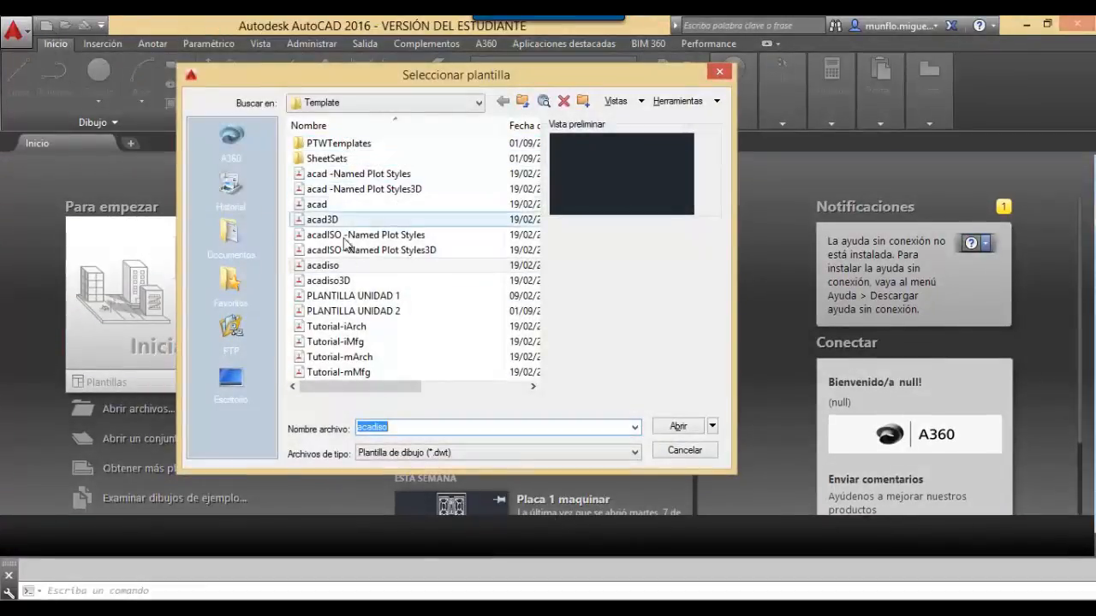
{"action": "left_click", "coordinate": [347, 297]}
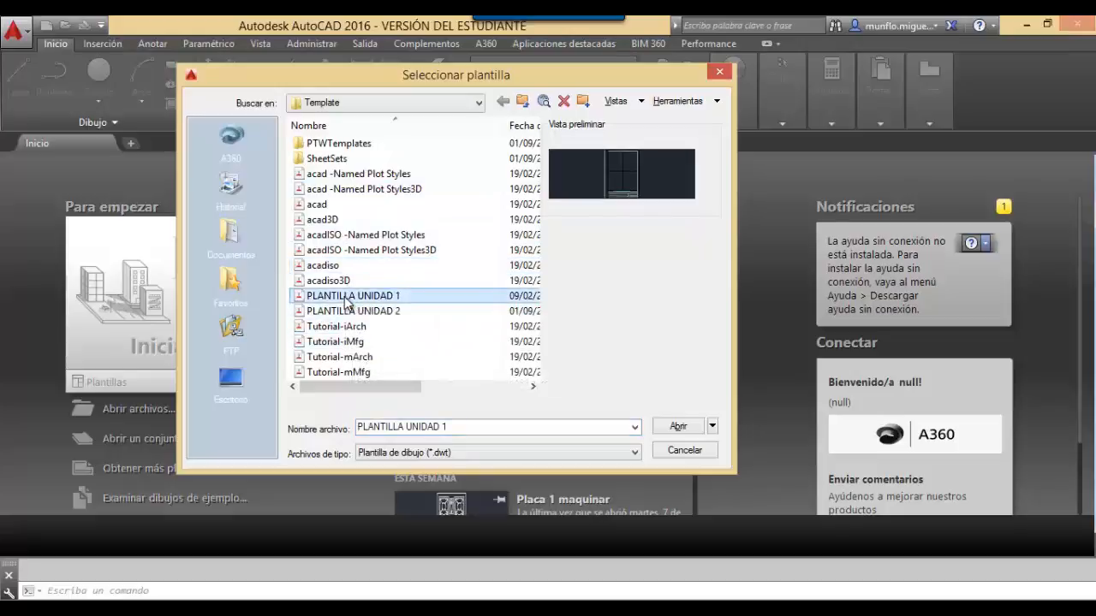
{"action": "left_click", "coordinate": [676, 428]}
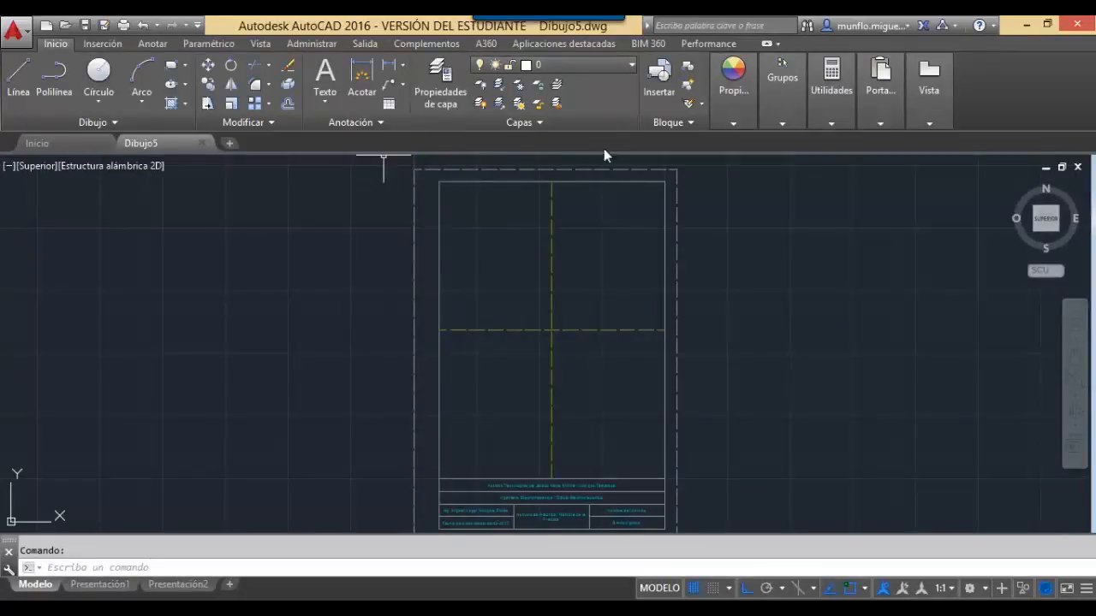
{"action": "left_click", "coordinate": [629, 66]}
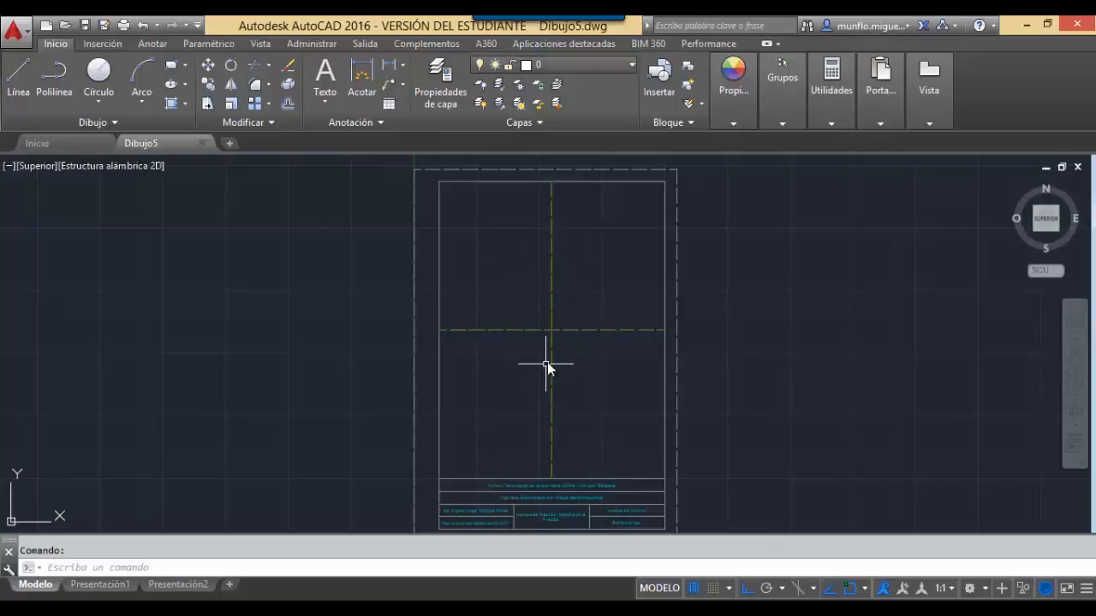
{"action": "left_click", "coordinate": [13, 31]}
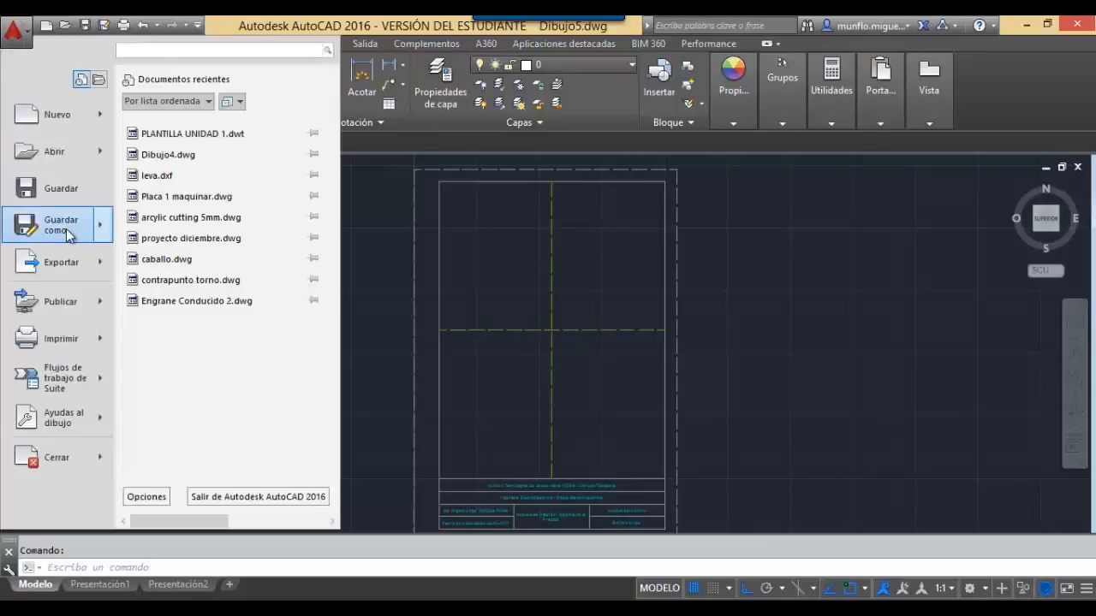
{"action": "mouse_move", "coordinate": [68, 236]}
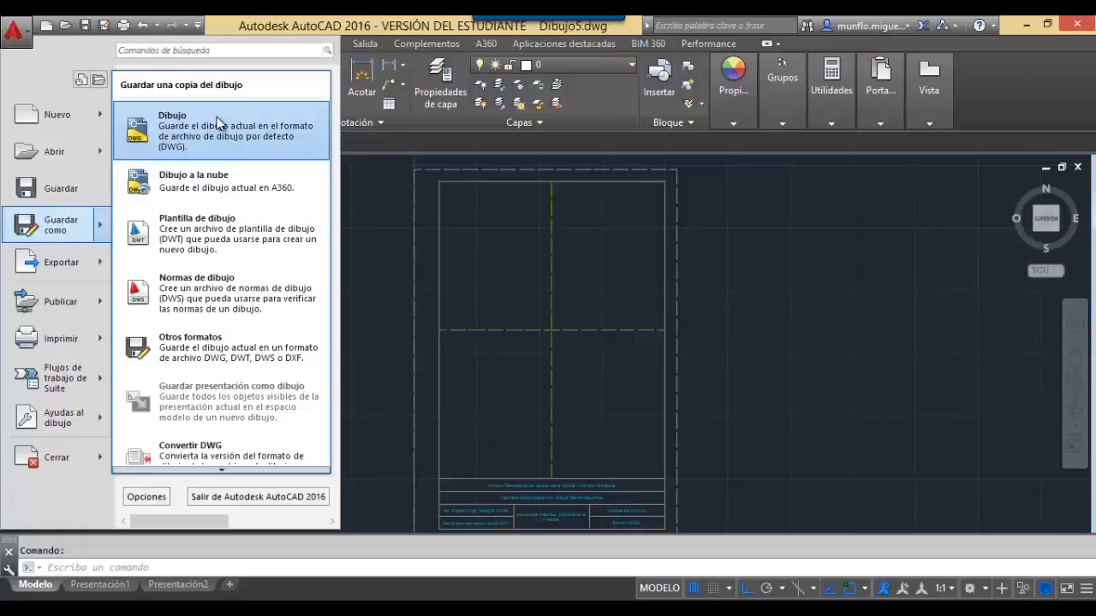
{"action": "key", "text": "Escape"}
{"action": "key", "text": "Escape"}
{"action": "key", "text": "Escape"}
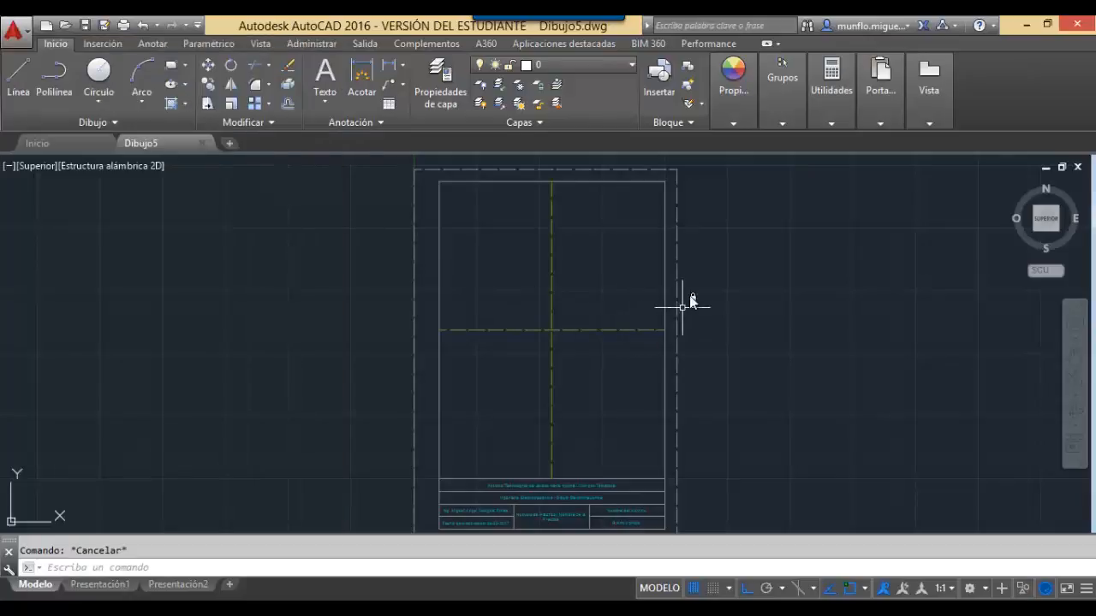